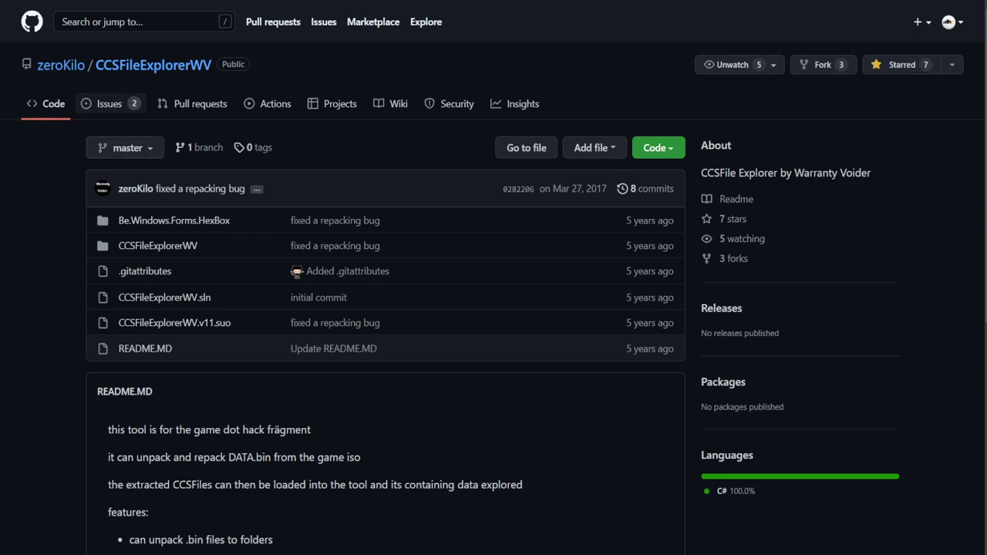
Step: Highlight the README lines about unpacking DATA.bin, then show the repository's Code download options
mouse_move(61, 65)
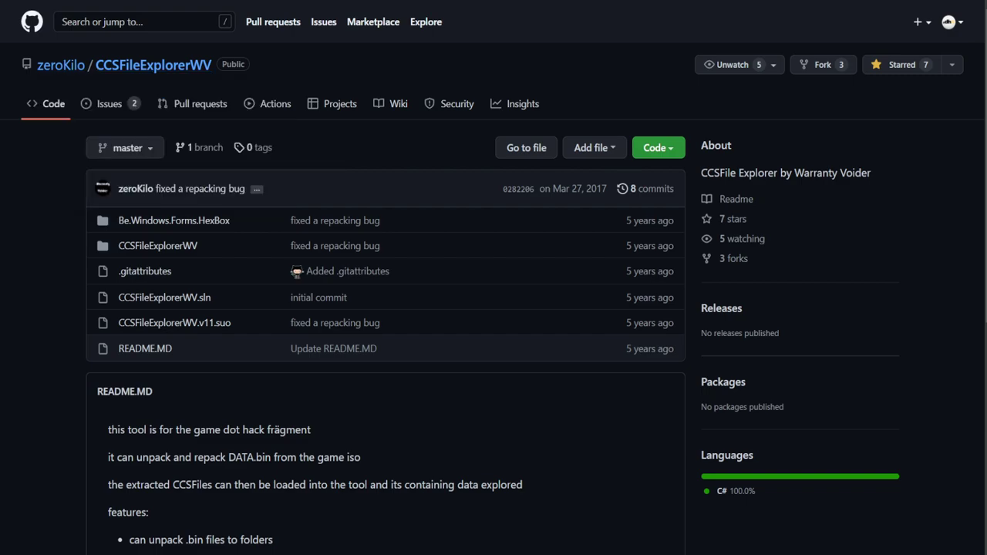
left_click_drag(138, 457, 369, 457)
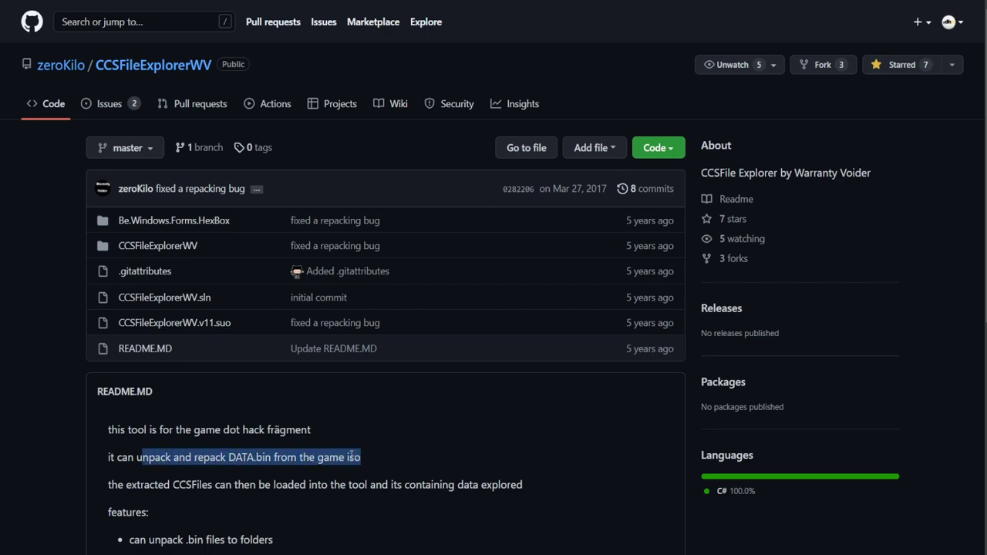
scroll(362, 463, "down", 2)
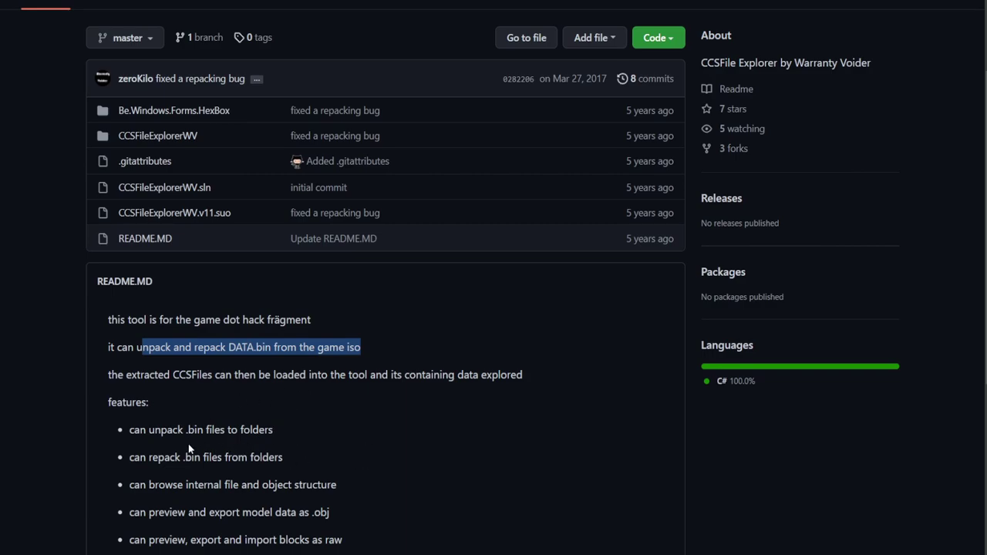
left_click_drag(125, 429, 284, 436)
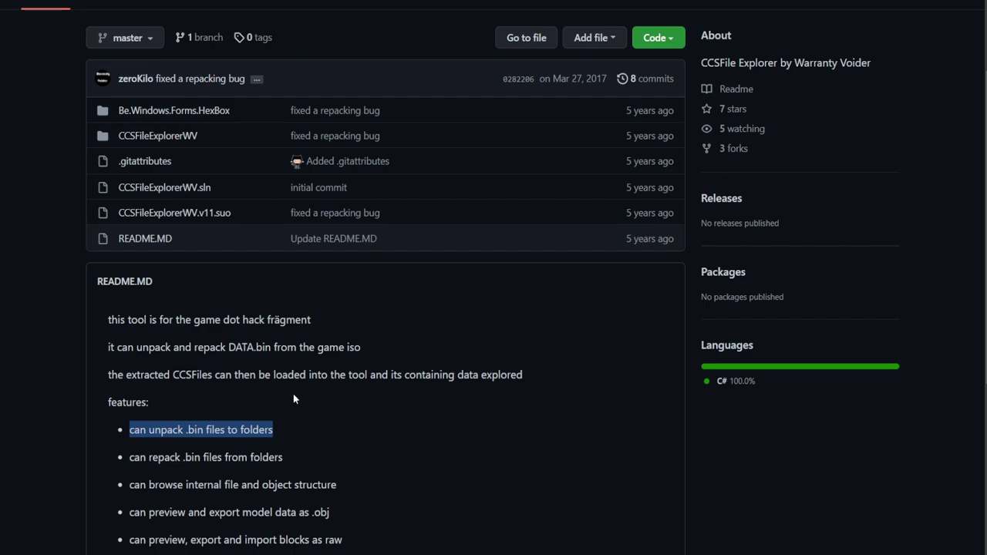
scroll(293, 394, "up", 3)
left_click(272, 441)
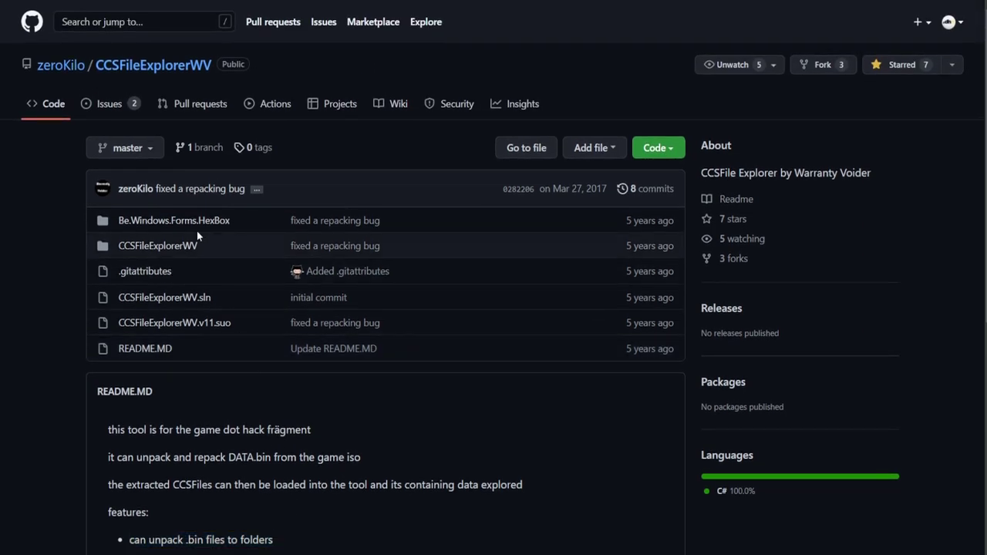
left_click(666, 152)
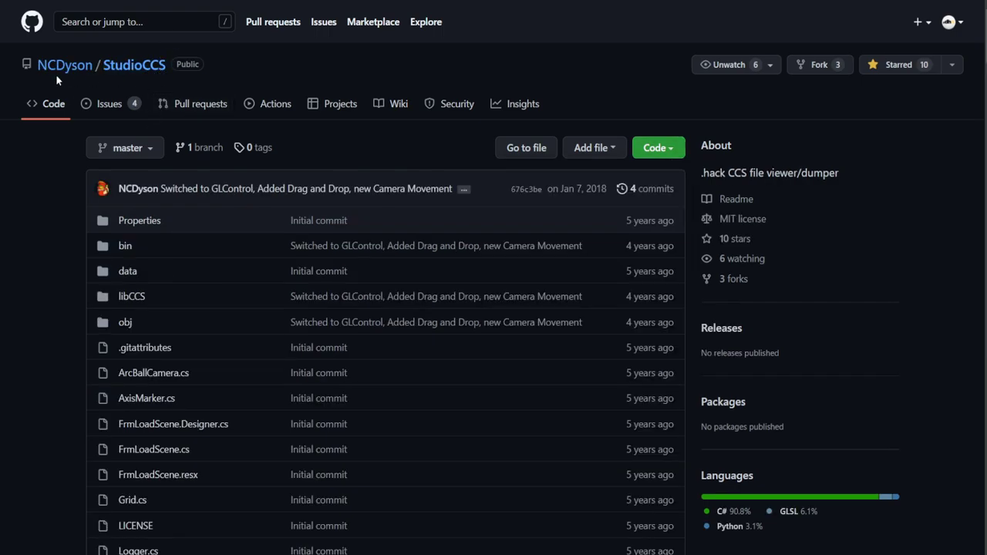
Step: Show the StudioCCS repository's Code download options, then close the dropdown
mouse_move(56, 70)
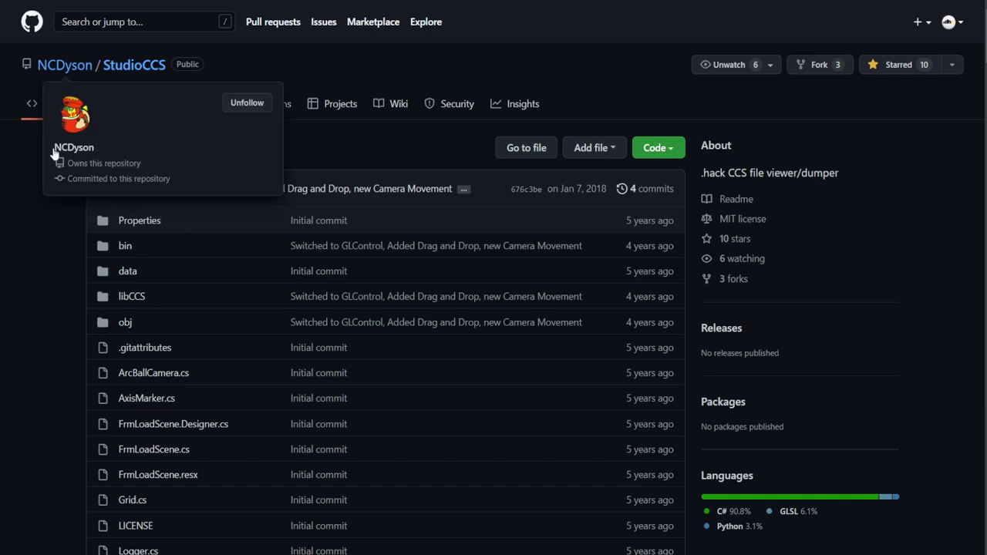
left_click(663, 151)
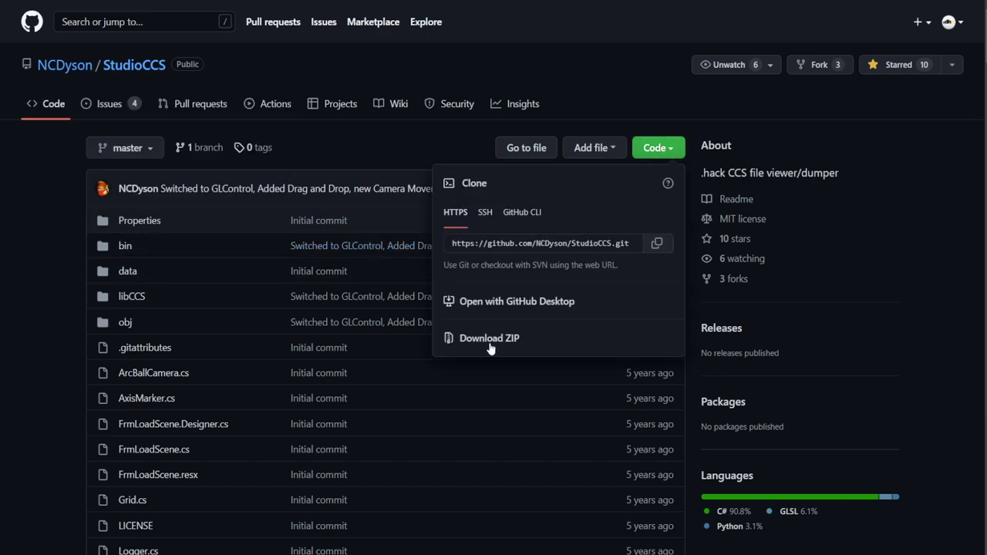
left_click(41, 296)
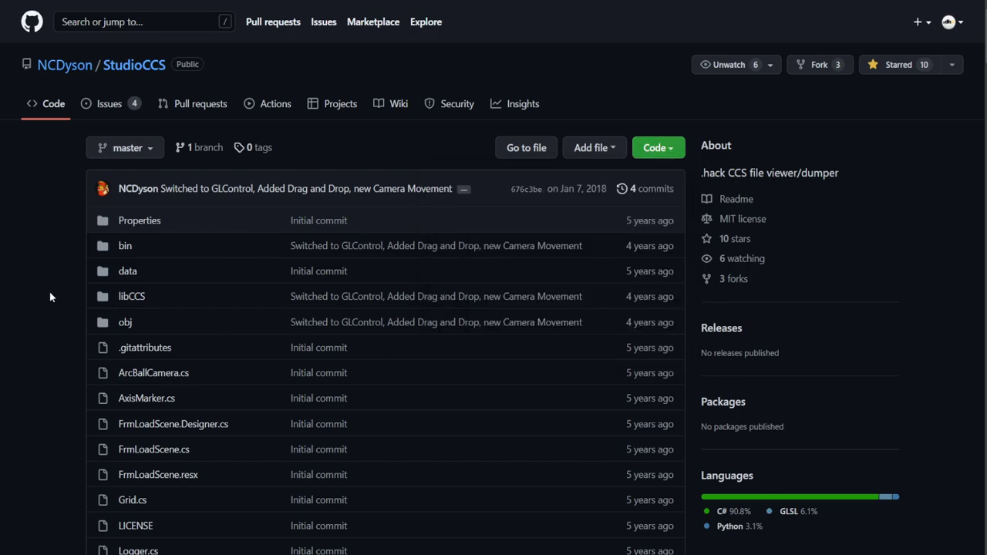
scroll(46, 292, "down", 15)
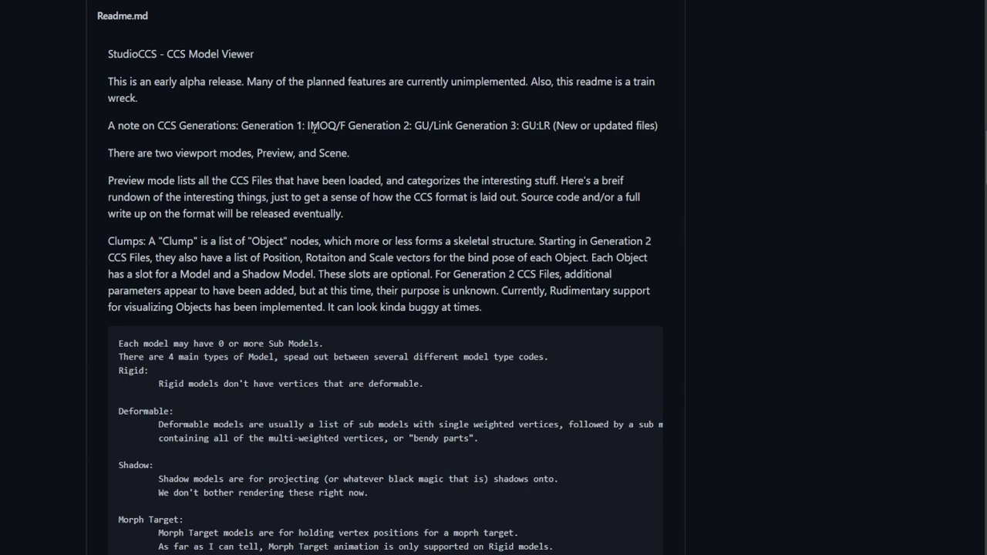
left_click_drag(305, 128, 347, 125)
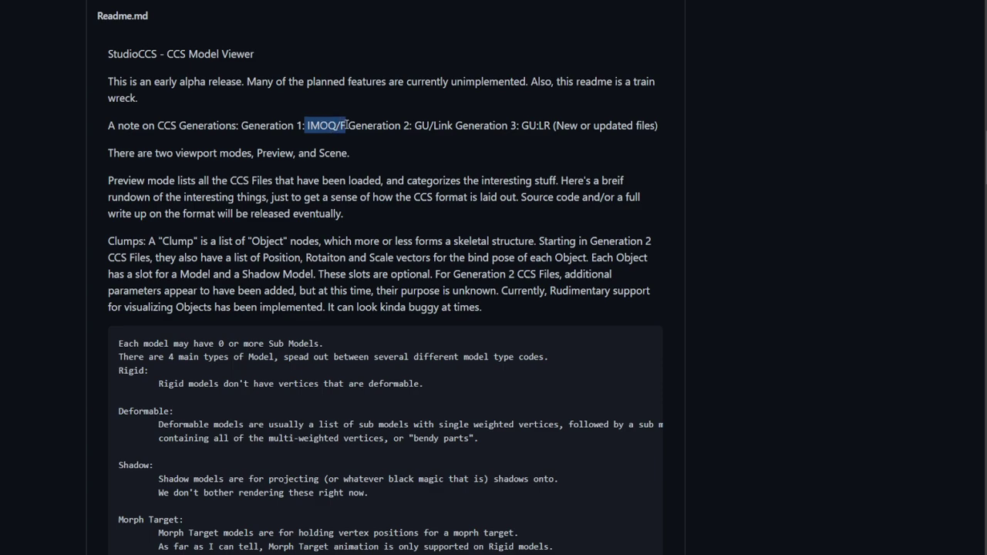
left_click(417, 124)
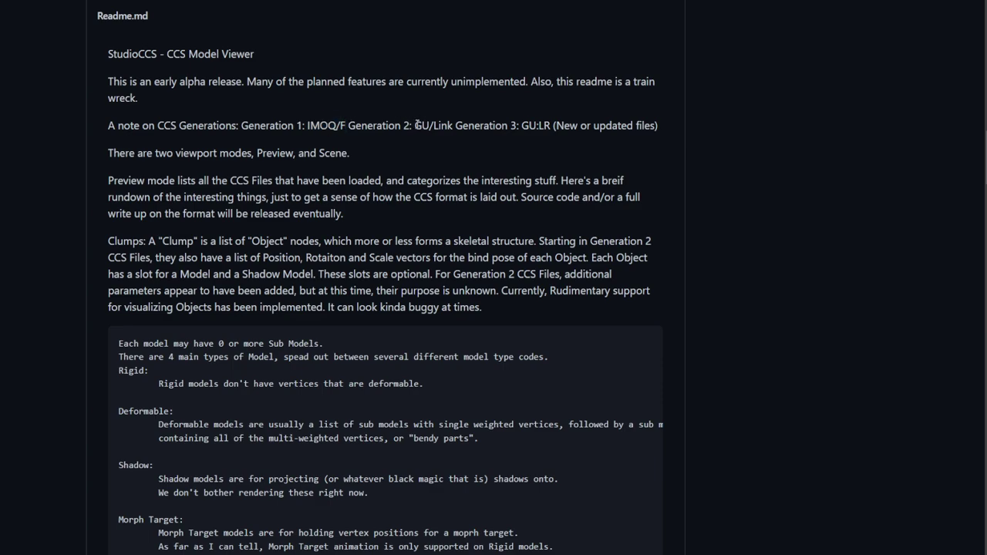
left_click_drag(417, 125, 456, 126)
left_click_drag(521, 126, 550, 129)
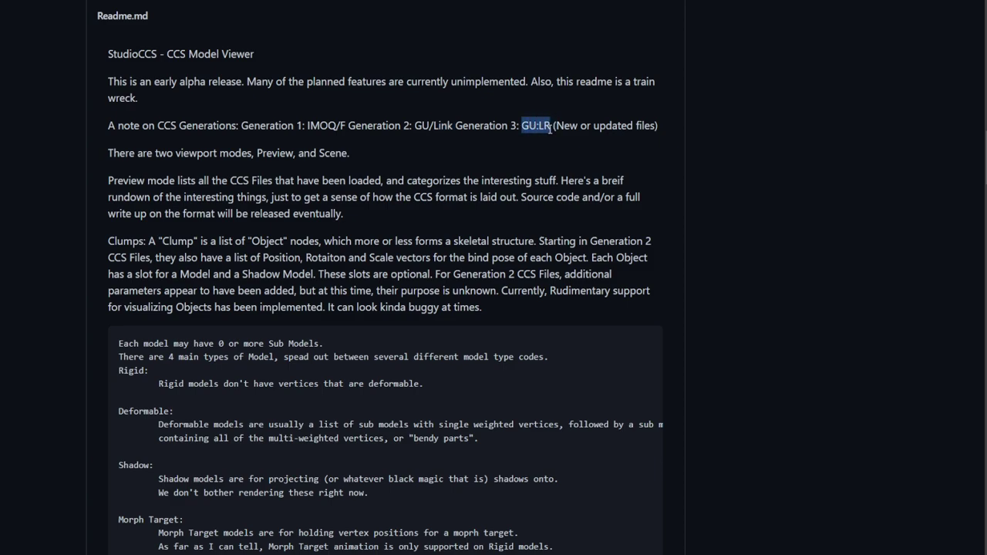
left_click(491, 157)
scroll(340, 206, "down", 2)
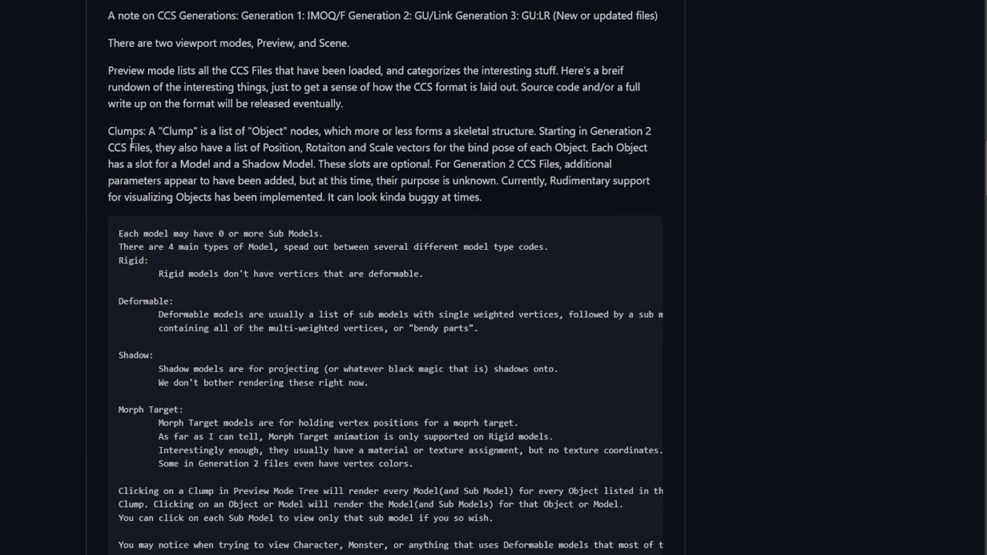
double_click(133, 133)
scroll(134, 136, "down", 8)
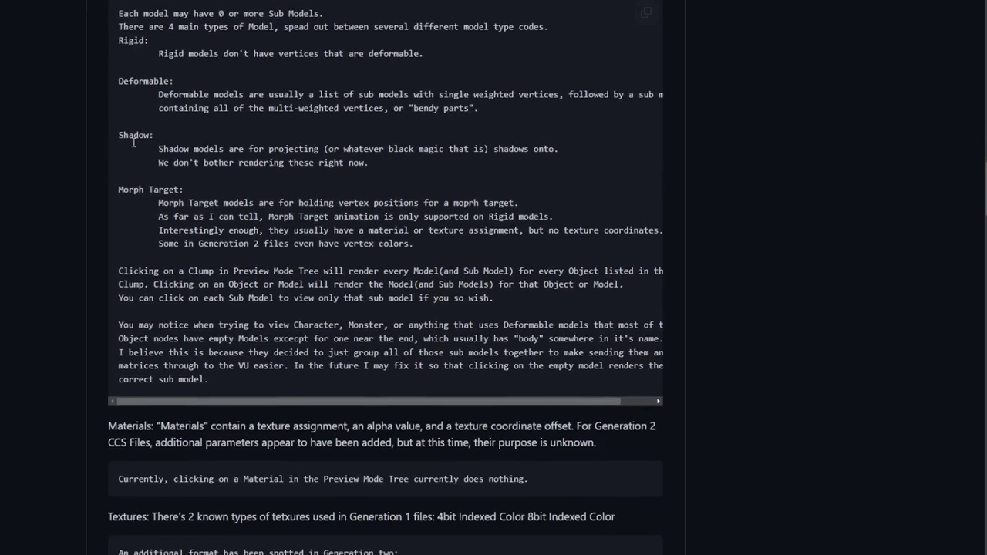
double_click(138, 207)
scroll(139, 207, "down", 3)
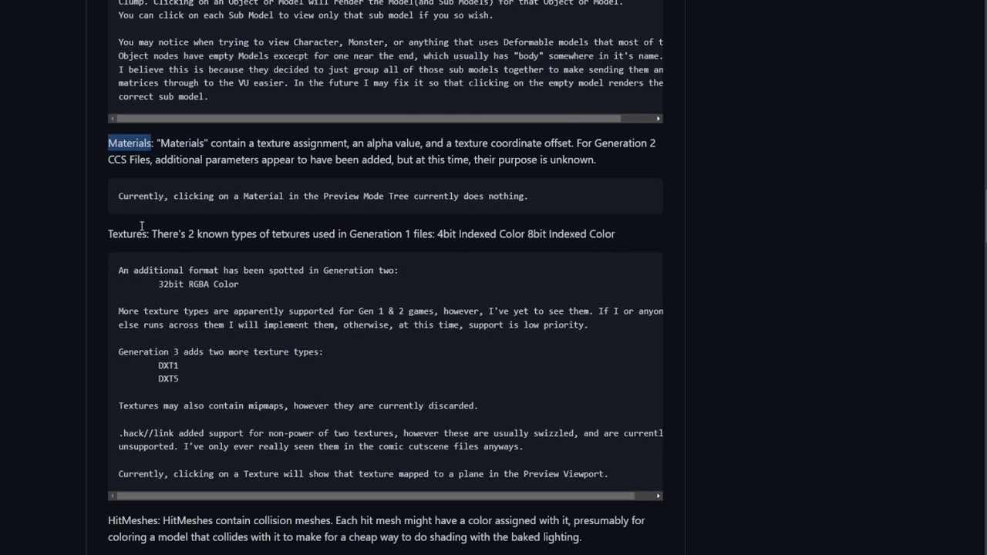
left_click(130, 134)
double_click(130, 133)
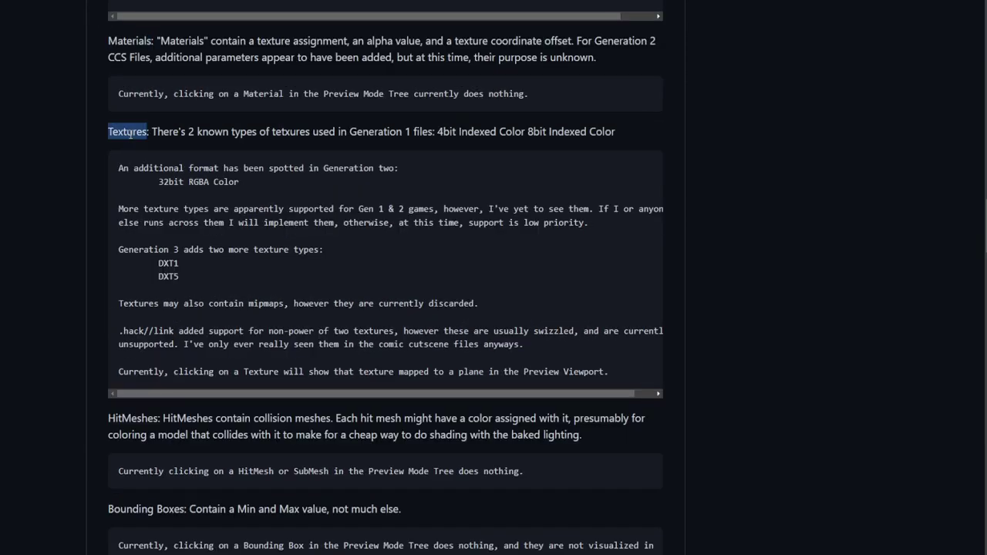
left_click(136, 421)
double_click(136, 421)
scroll(136, 421, "down", 4)
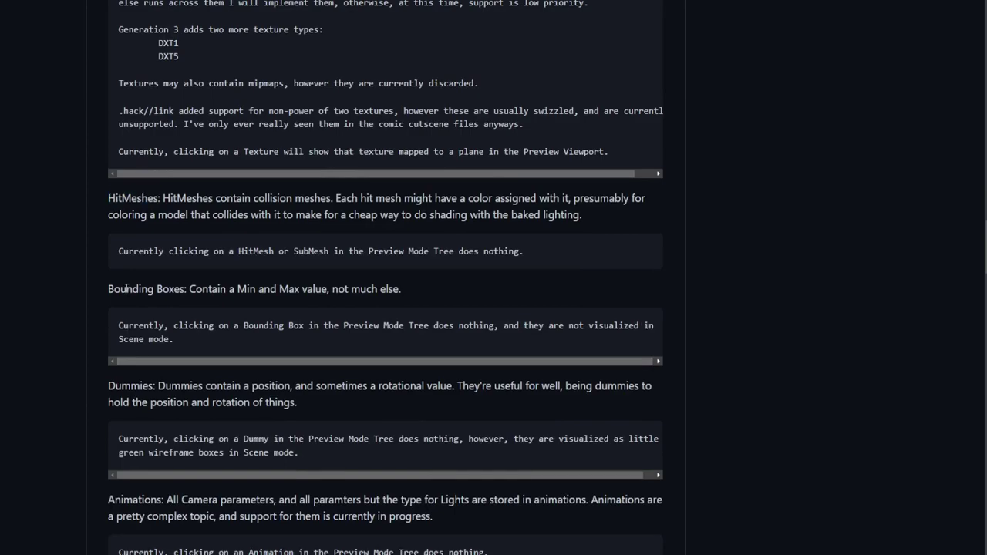
triple_click(128, 290)
triple_click(126, 386)
scroll(128, 347, "down", 3)
triple_click(130, 331)
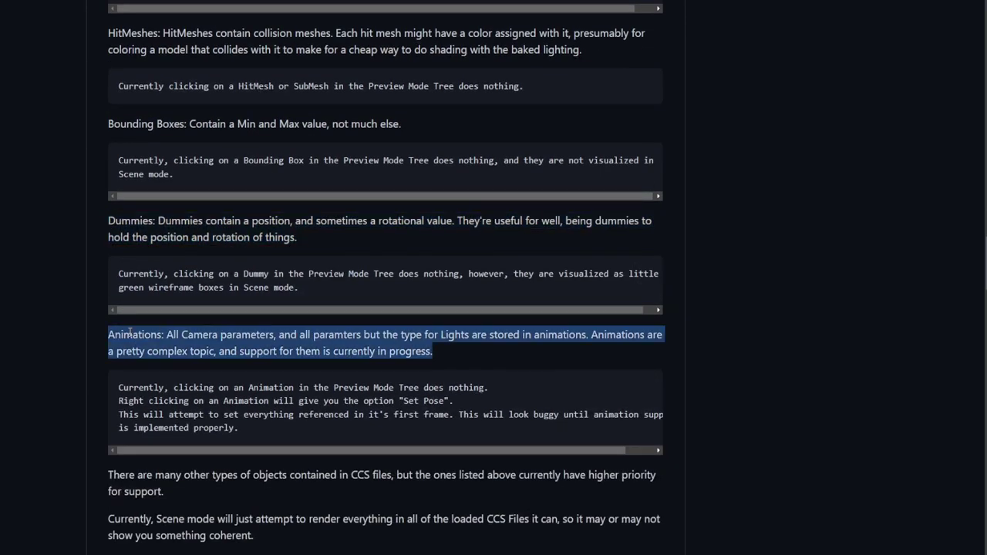
scroll(129, 330, "down", 5)
scroll(129, 330, "down", 2)
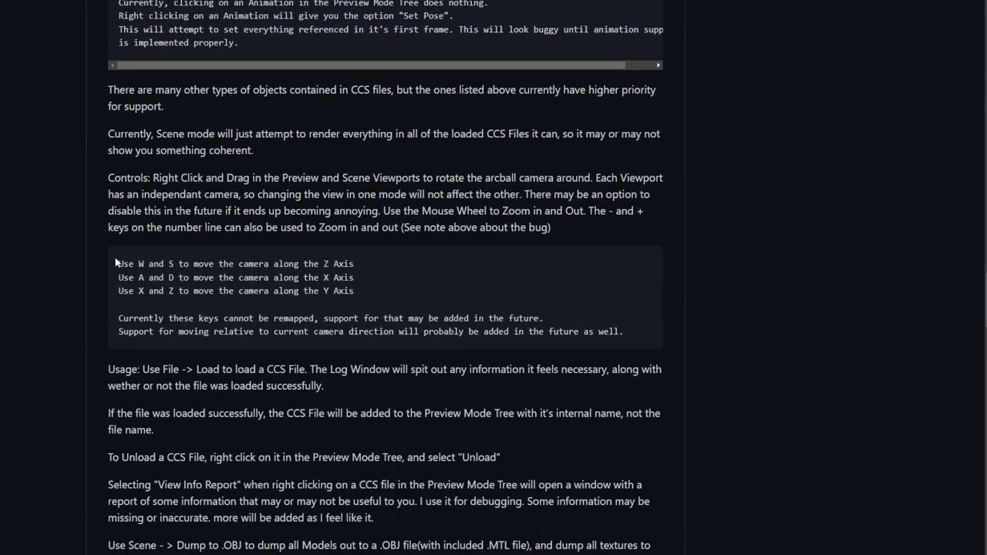
left_click_drag(120, 263, 374, 280)
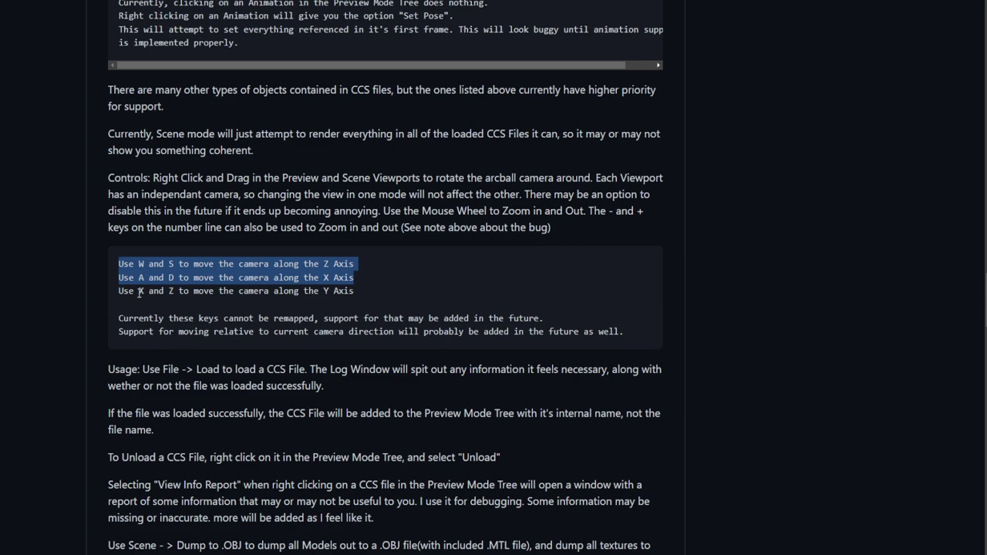
left_click_drag(139, 292, 172, 296)
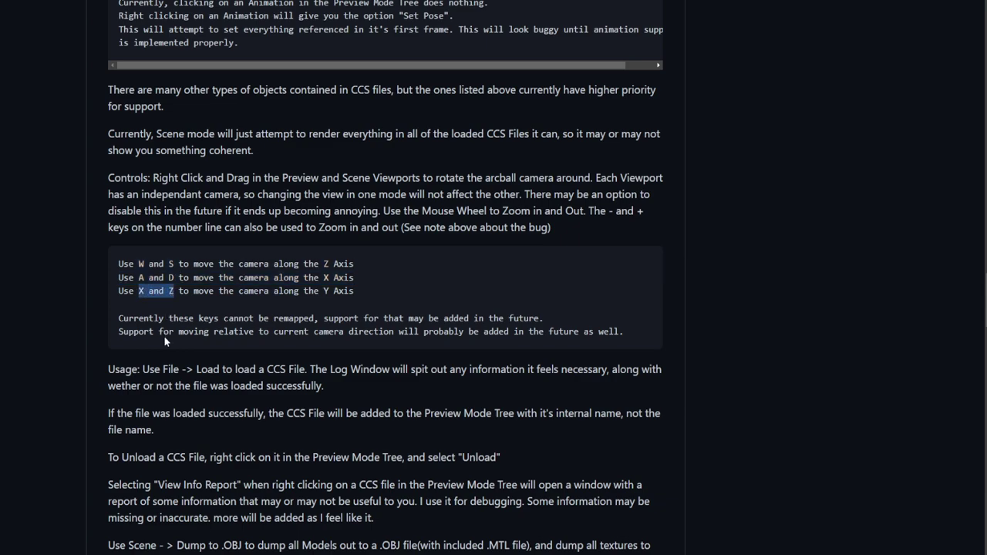
left_click_drag(323, 292, 354, 291)
scroll(349, 296, "down", 3)
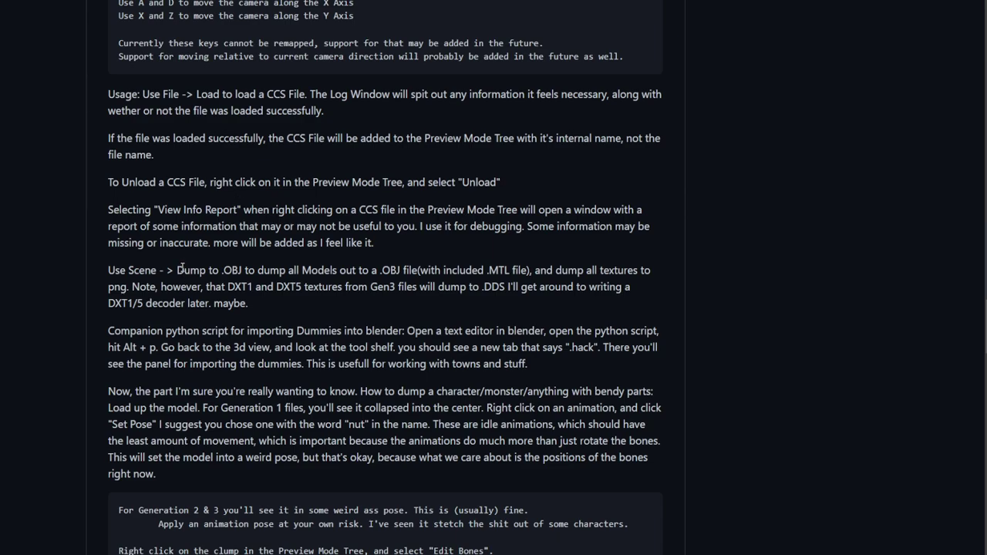
left_click_drag(176, 269, 242, 270)
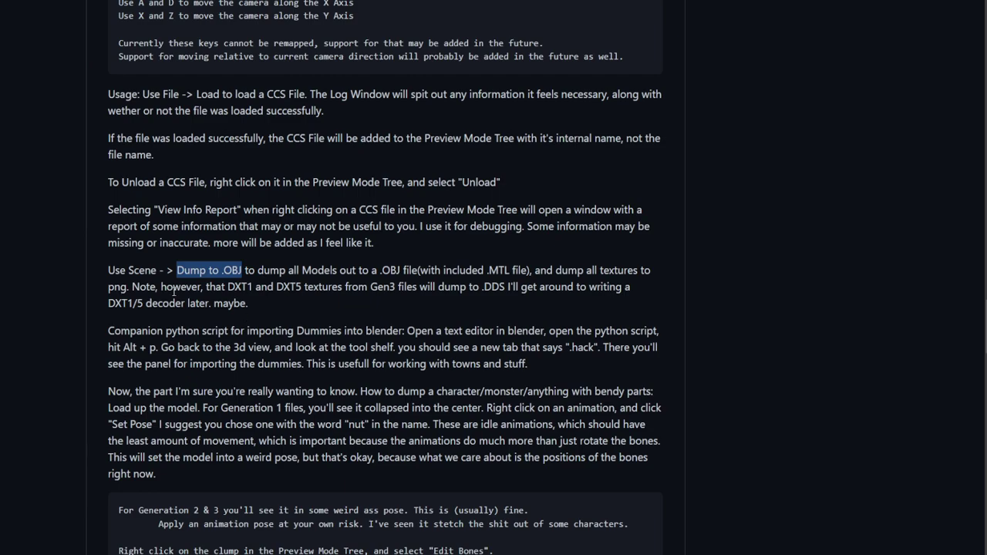
scroll(240, 308, "down", 3)
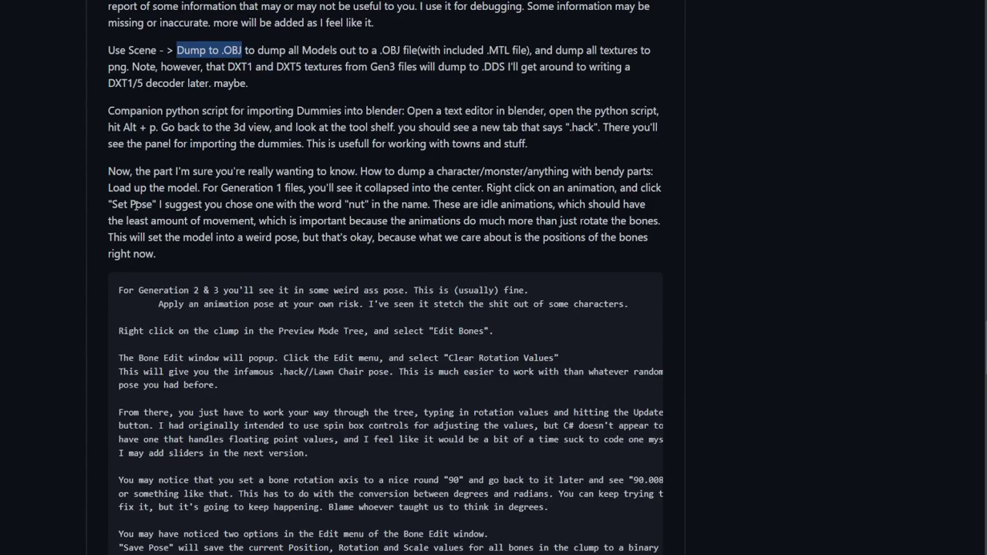
left_click_drag(109, 204, 157, 206)
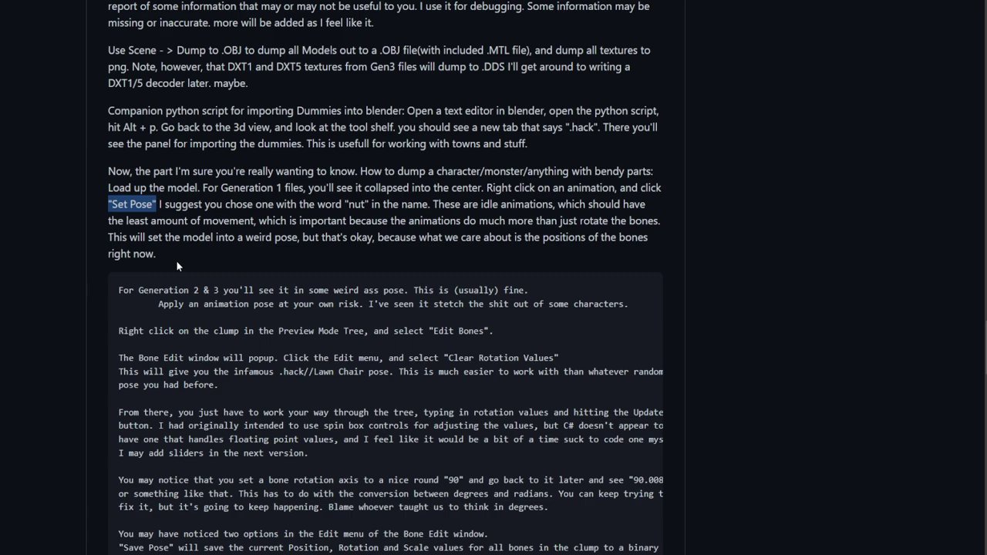
scroll(366, 331, "down", 3)
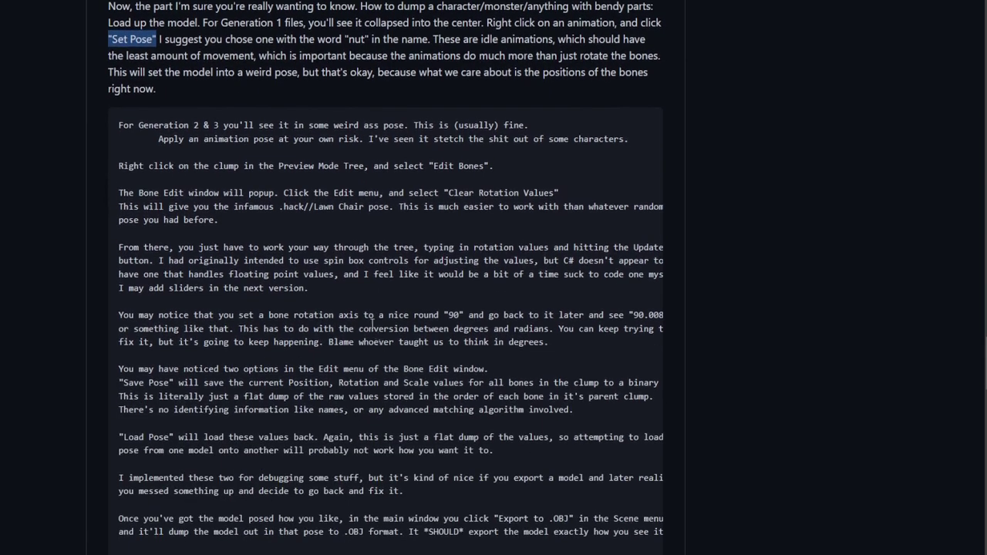
scroll(169, 164, "down", 1)
scroll(169, 163, "down", 1)
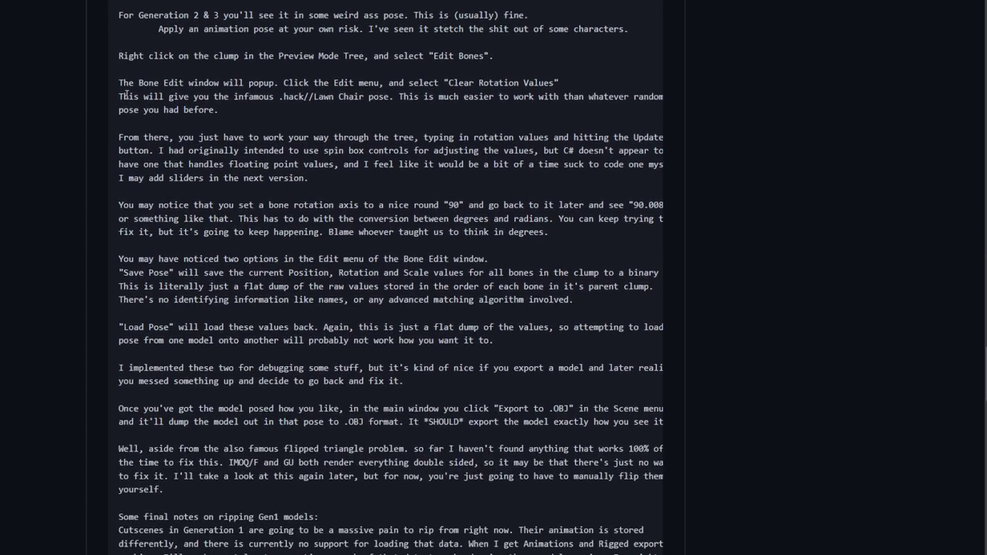
left_click_drag(164, 98, 571, 499)
scroll(572, 488, "down", 5)
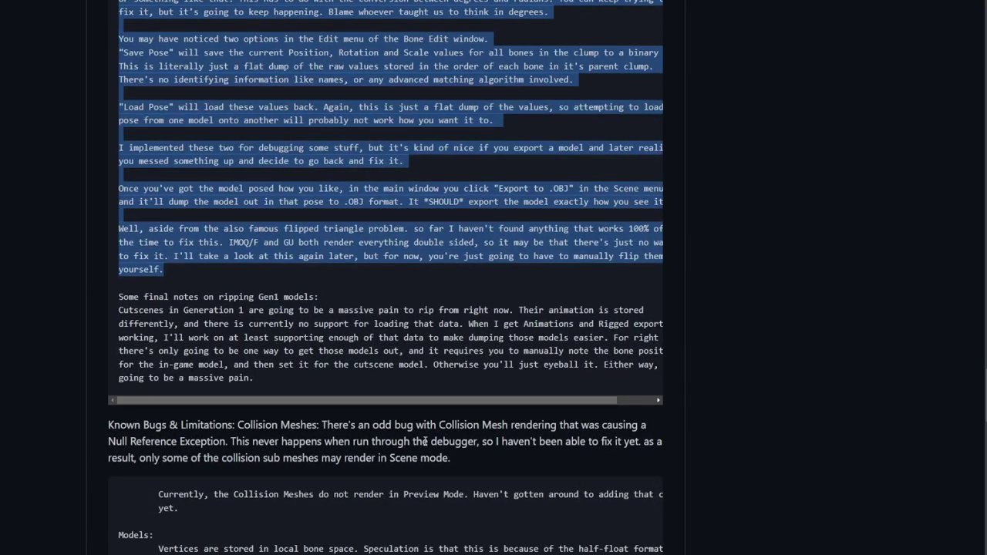
scroll(580, 430, "down", 20)
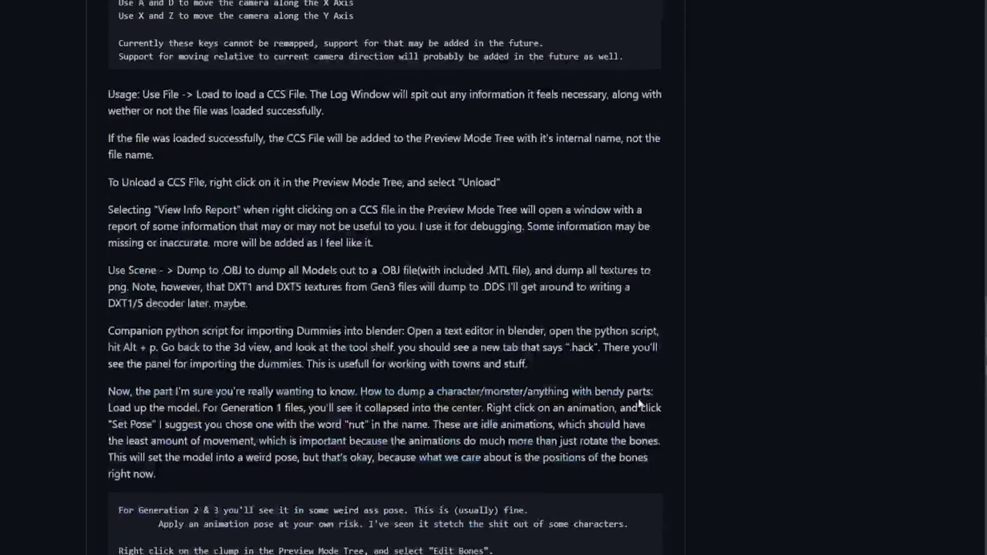
scroll(579, 430, "up", 10)
scroll(580, 430, "up", 20)
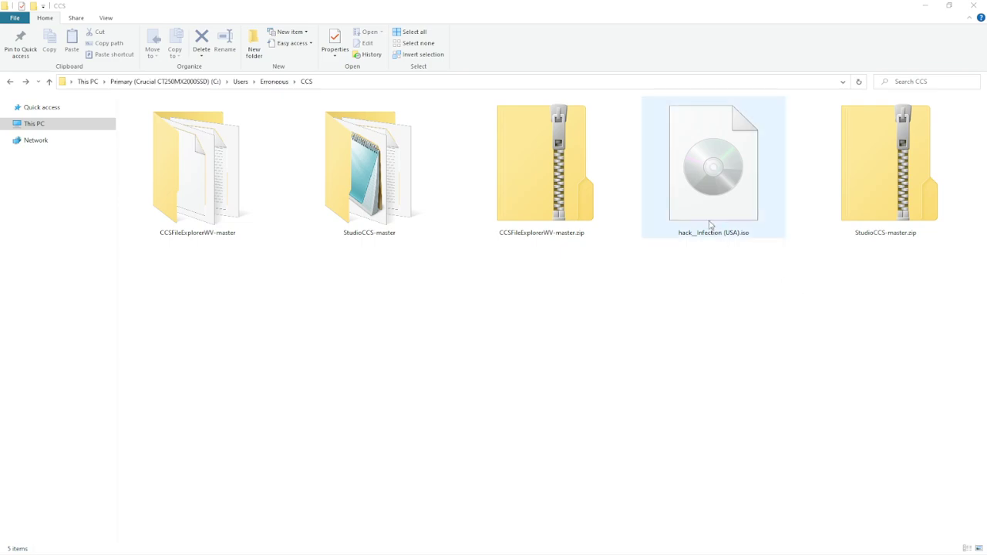
Step: Select the CCSFileExplorerWV-master.zip archive and view its context-menu actions
left_click(711, 224)
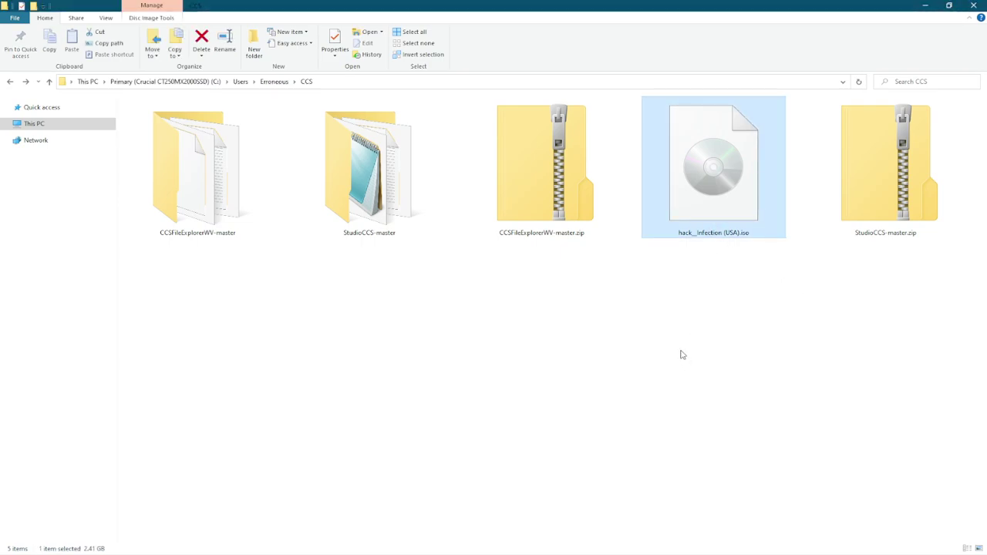
left_click(565, 229)
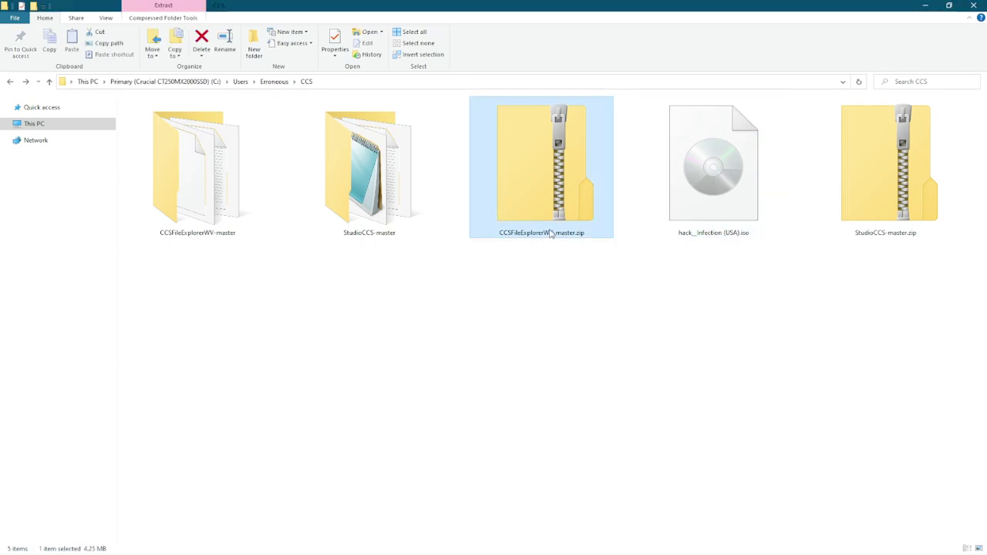
left_click(901, 229, "ctrl")
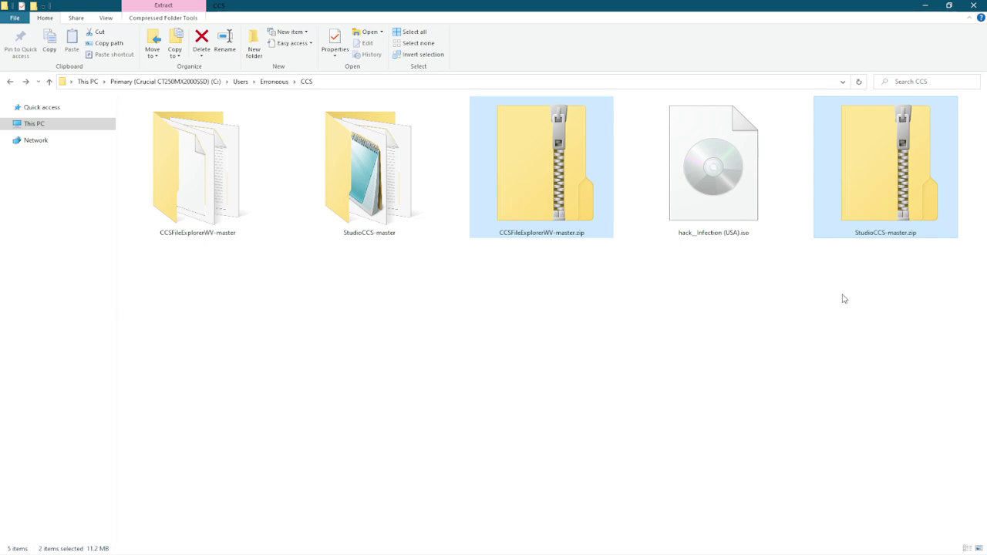
left_click(537, 202)
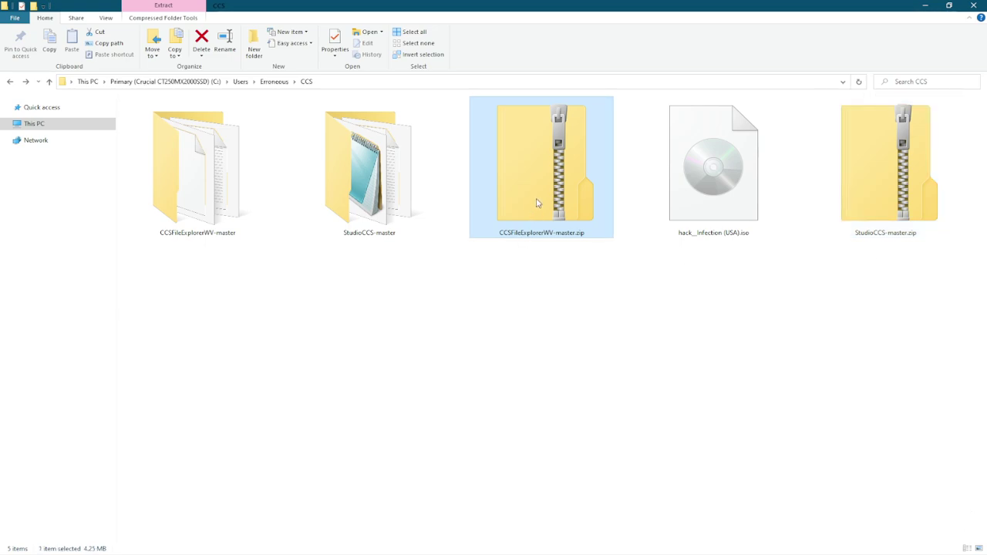
right_click(538, 203)
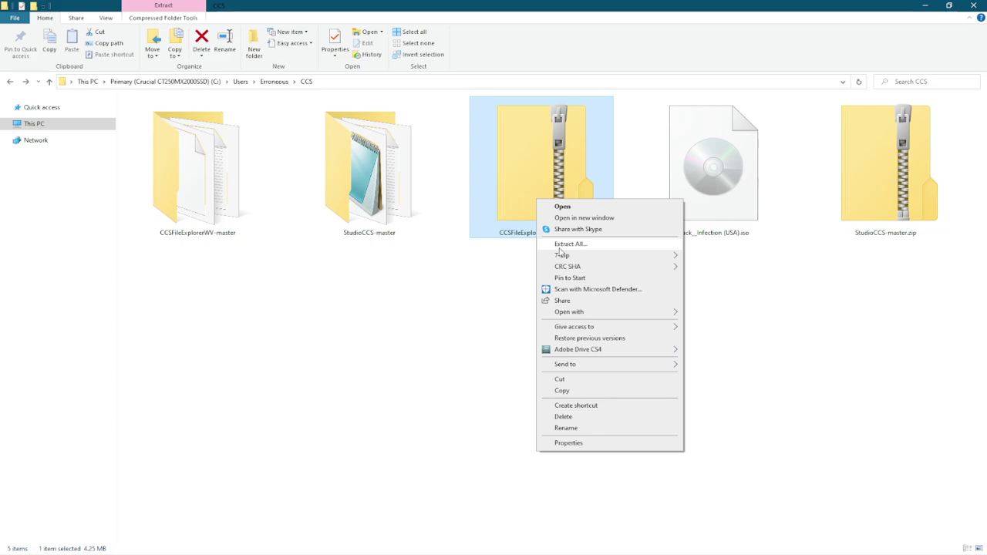
mouse_move(567, 255)
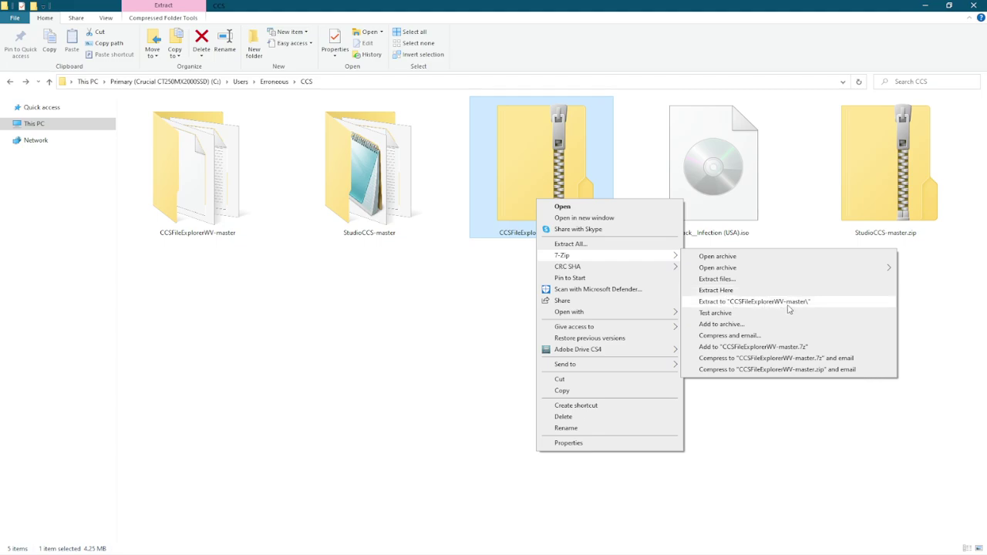
Step: View the context-menu actions for StudioCCS-master.zip, then clear the selection
left_click(891, 208)
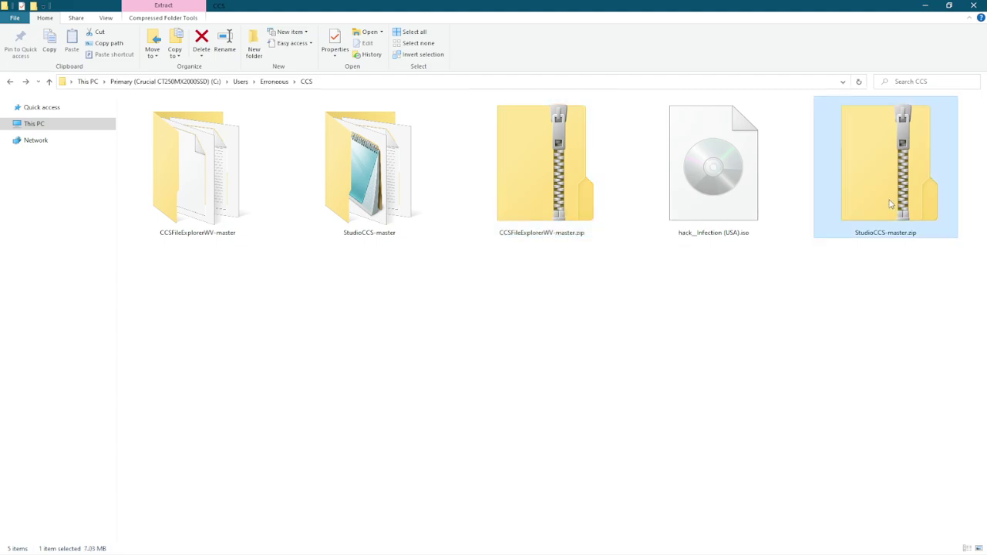
right_click(891, 205)
mouse_move(871, 257)
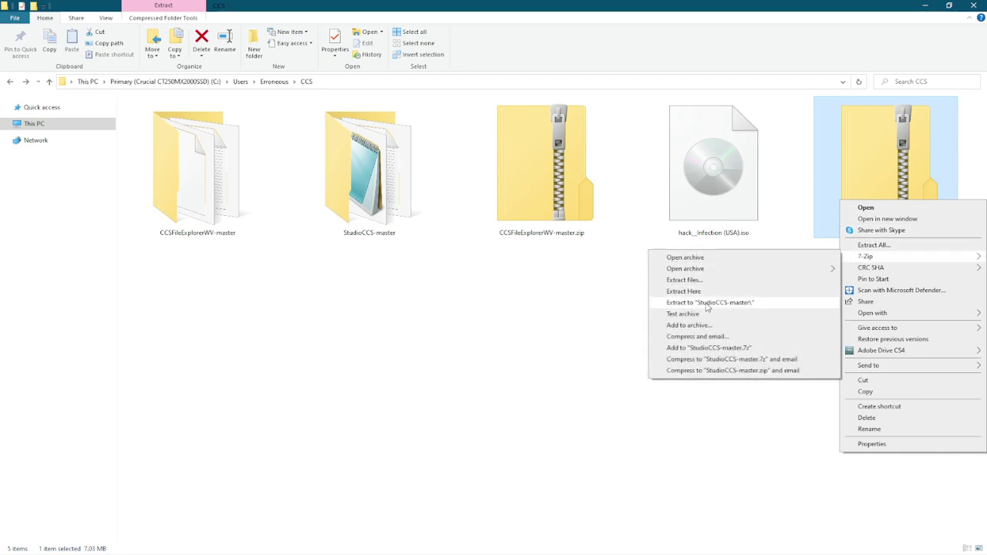
left_click(357, 291)
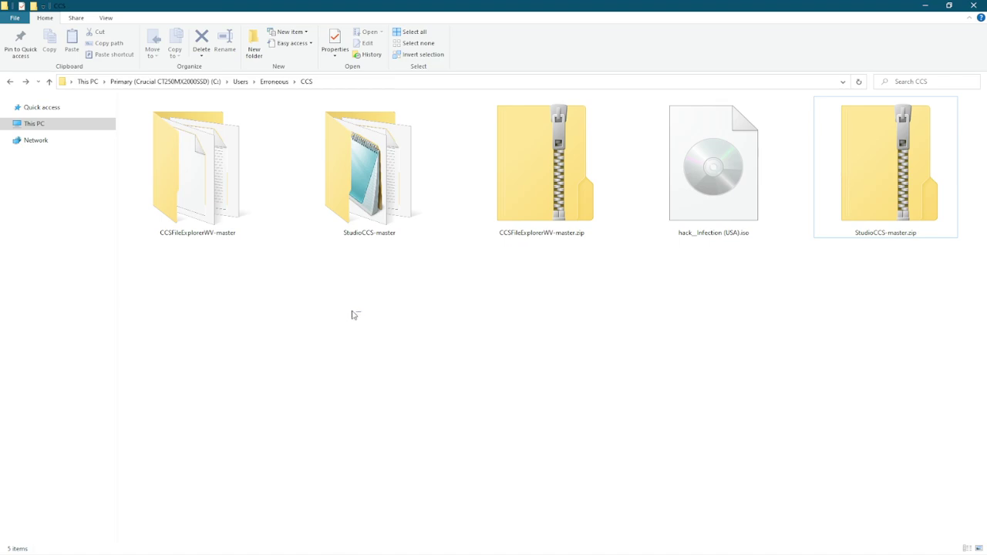
left_click_drag(361, 312, 189, 158)
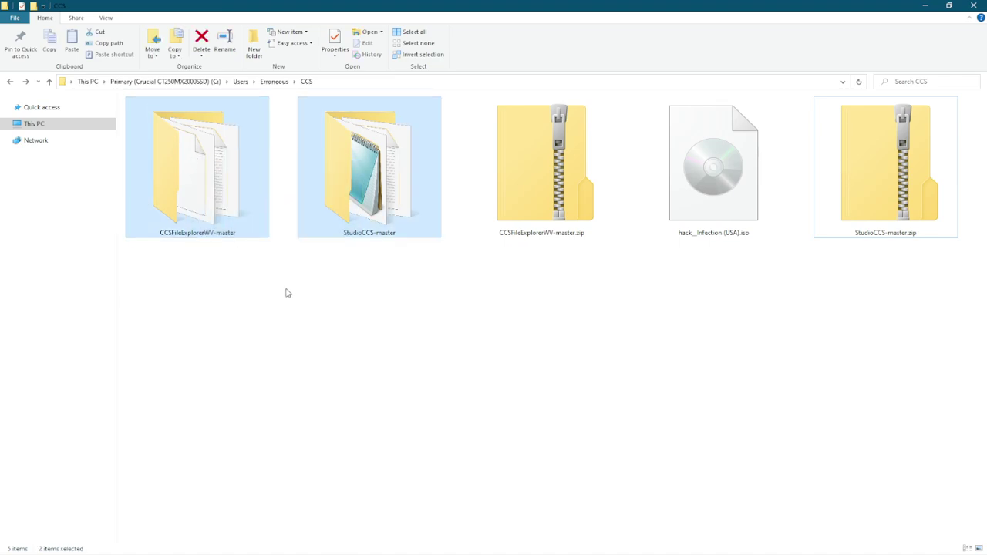
left_click(357, 320)
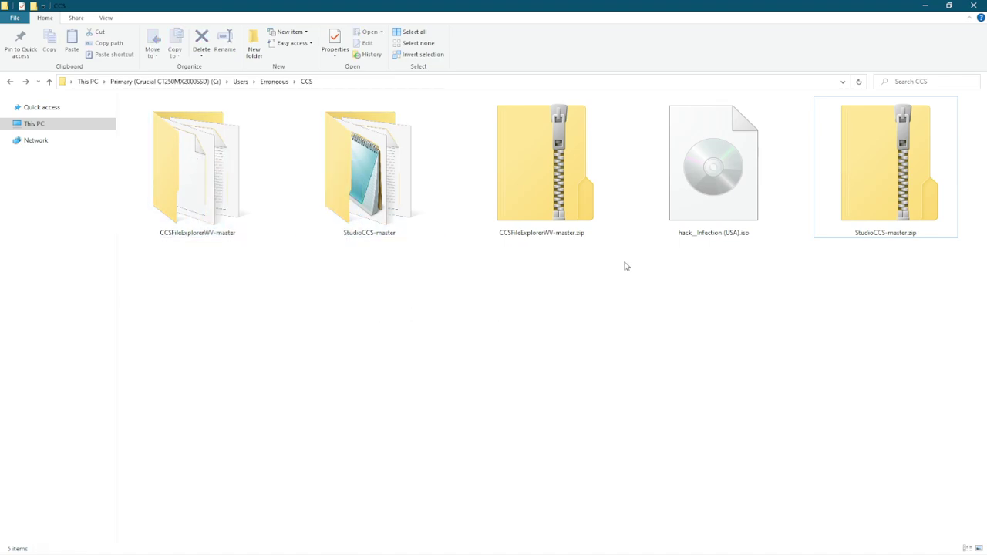
Step: Open the hack__Infection (USA).iso disc image with 7-Zip's Open archive
left_click(721, 188)
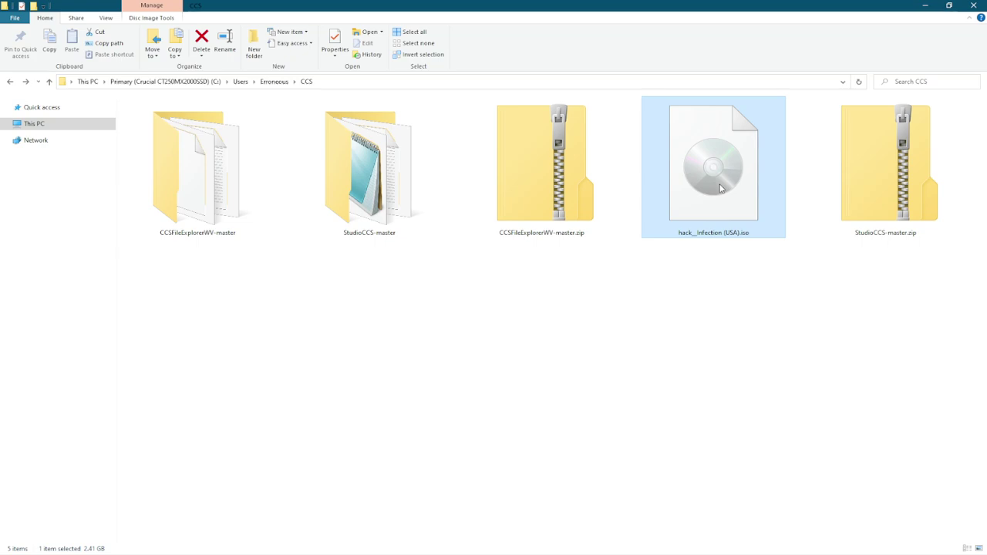
right_click(721, 186)
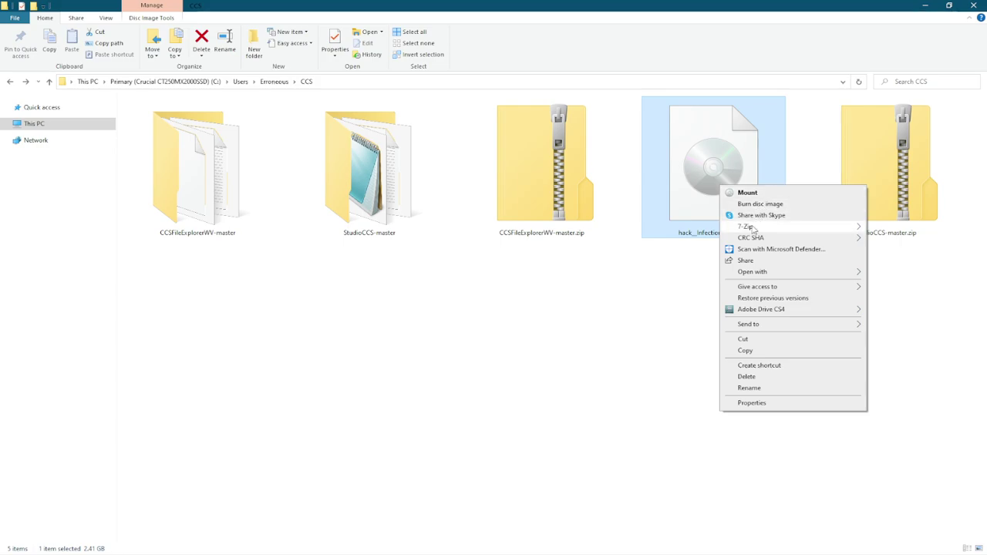
mouse_move(750, 229)
mouse_move(617, 238)
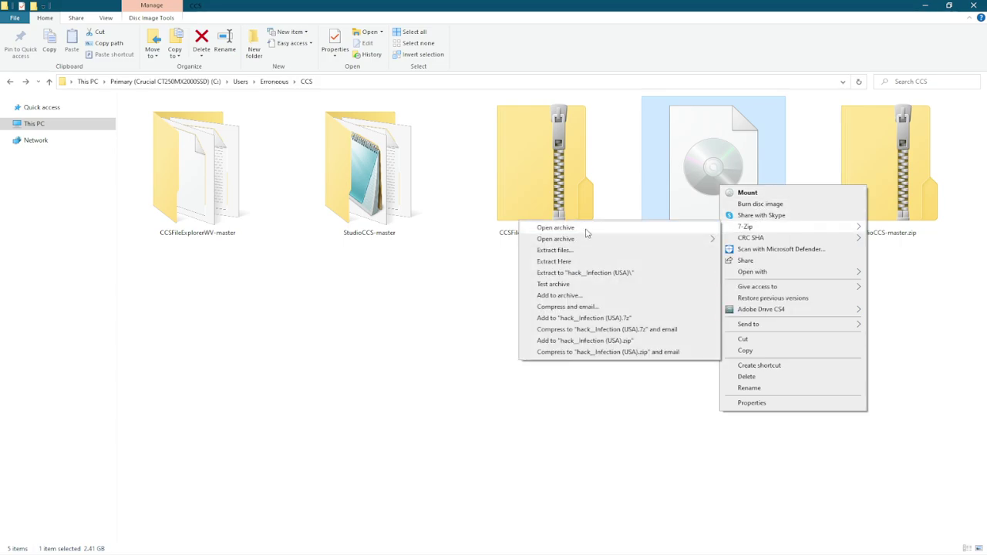
left_click(584, 229)
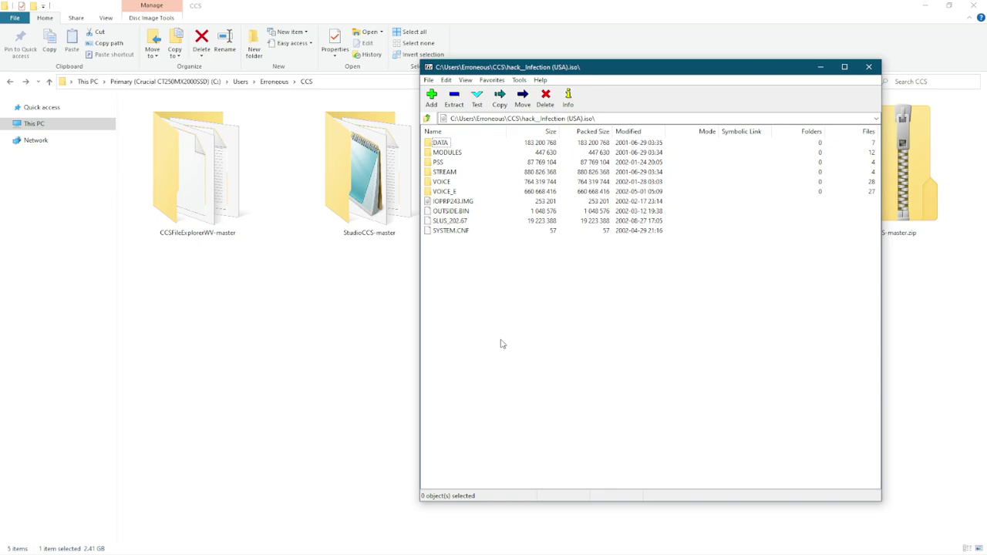
Step: Open the disc image's DATA folder and drag DATA.BIN out into the CCS folder
left_click_drag(497, 341, 425, 139)
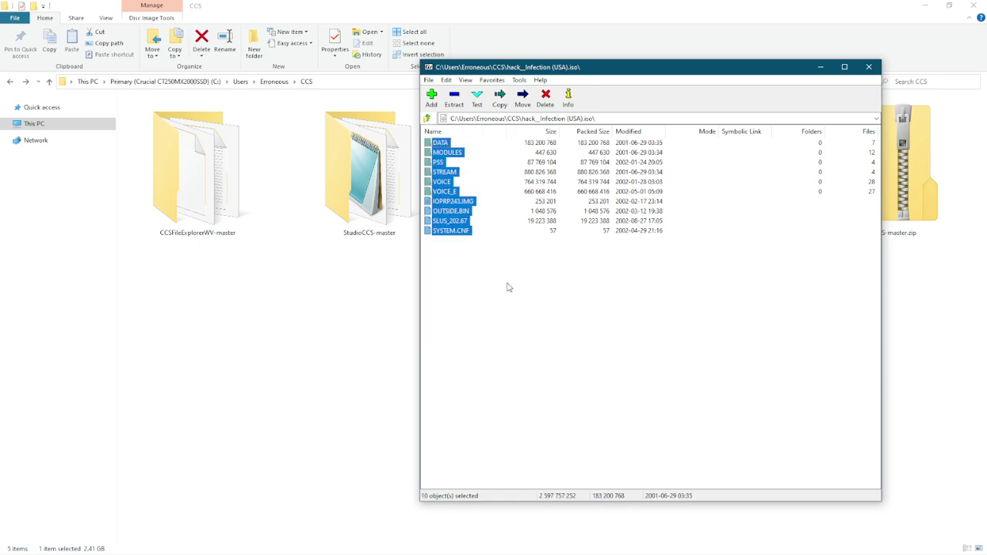
left_click(505, 282)
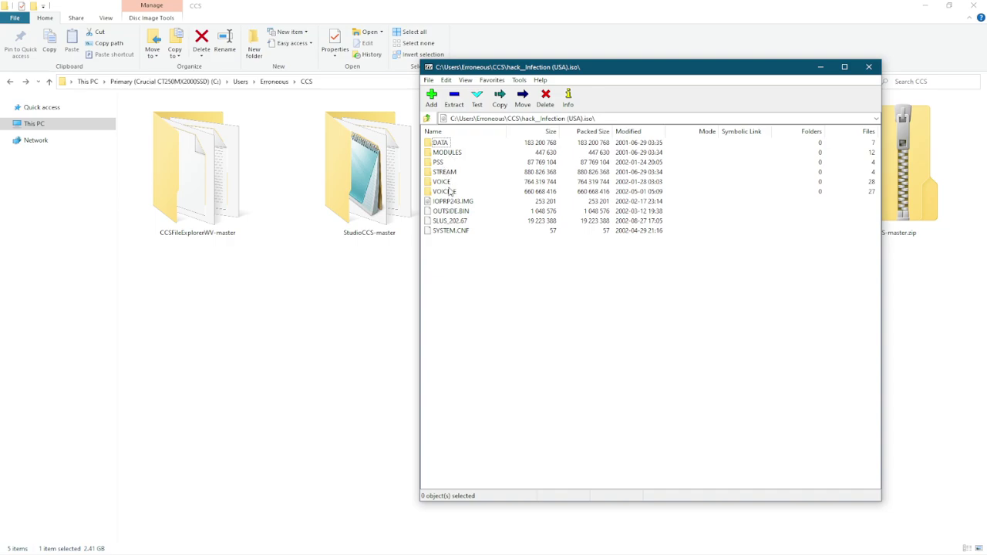
left_click_drag(466, 270, 461, 206)
double_click(442, 143)
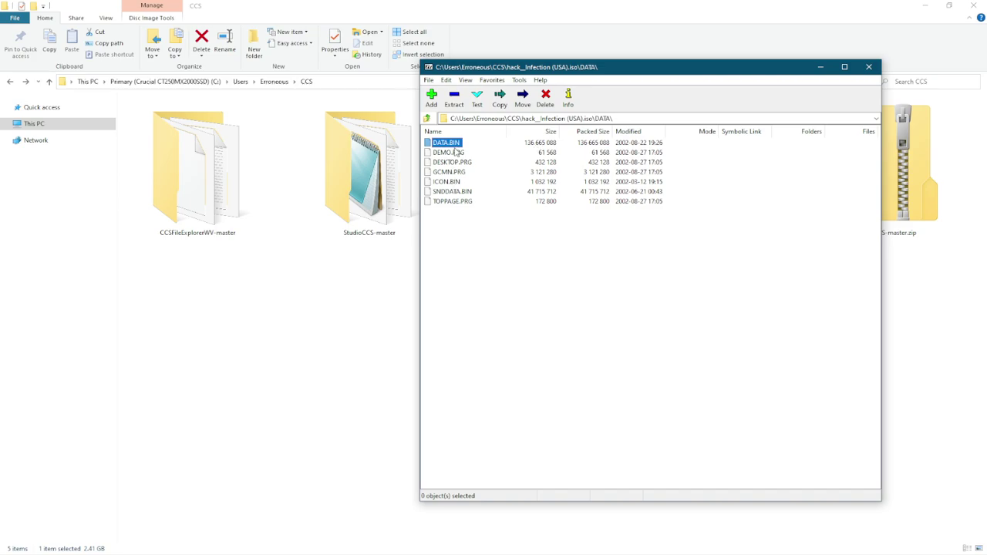
left_click_drag(413, 242, 307, 340)
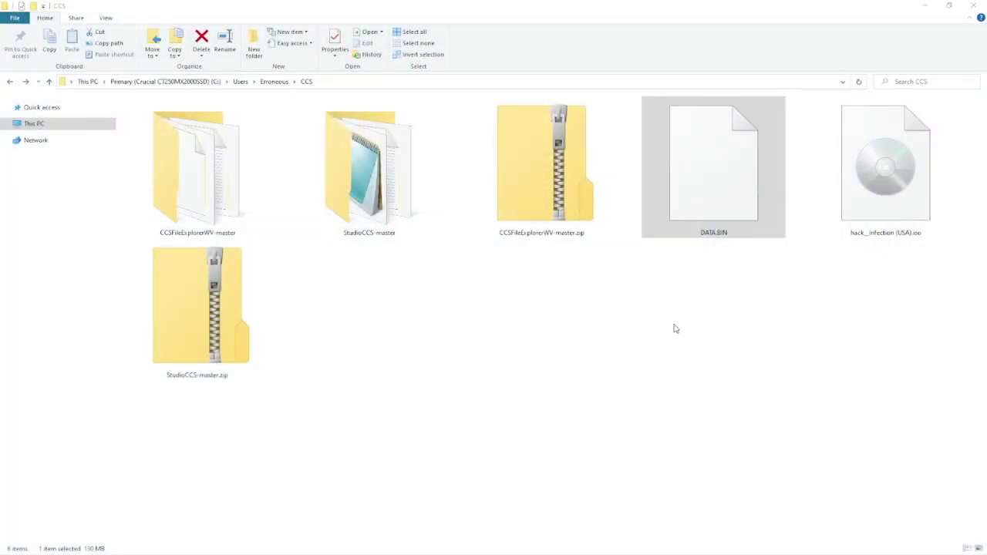
Step: Navigate into CCSFileExplorerWV-master\CCSFileExplorerWV\bin\x86\Release
left_click(671, 326)
left_click(708, 226)
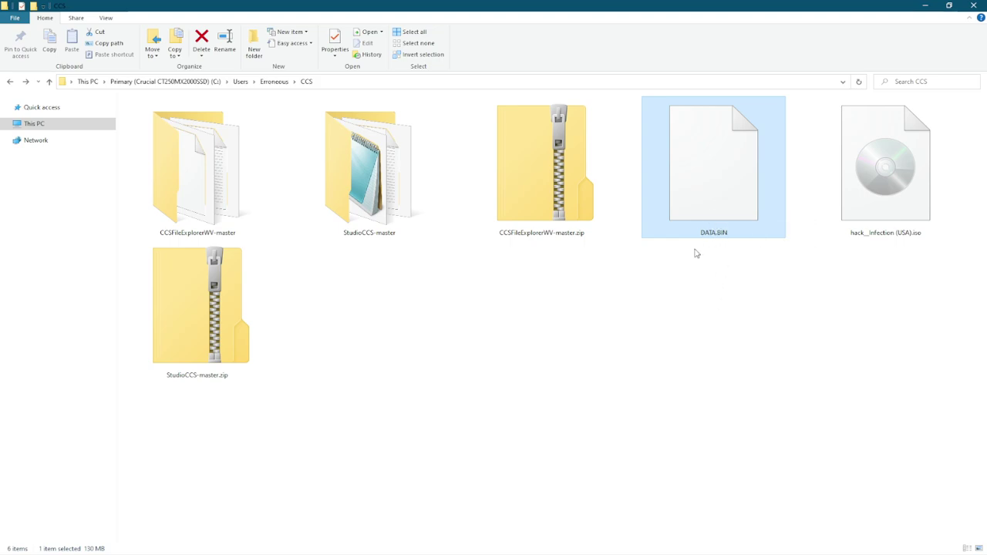
left_click(191, 211)
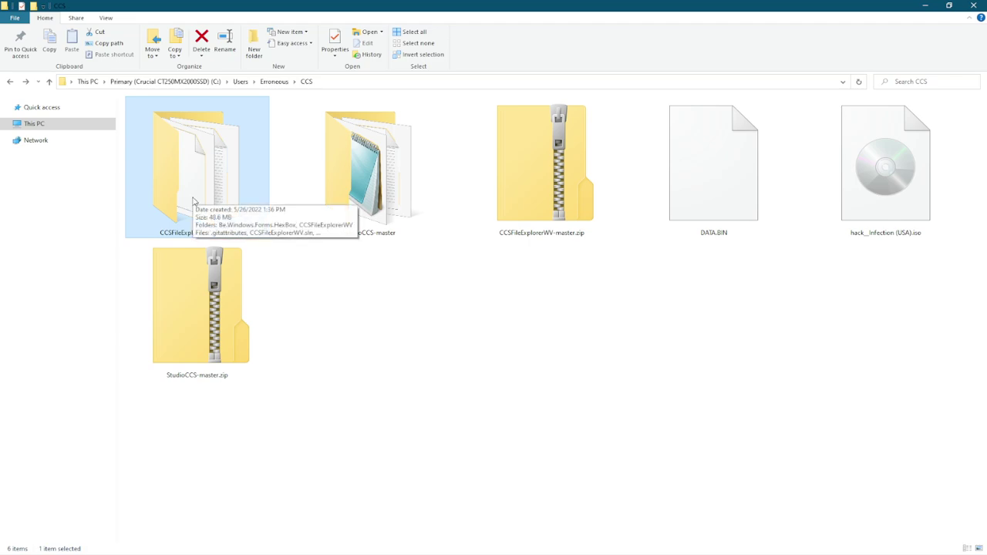
double_click(193, 200)
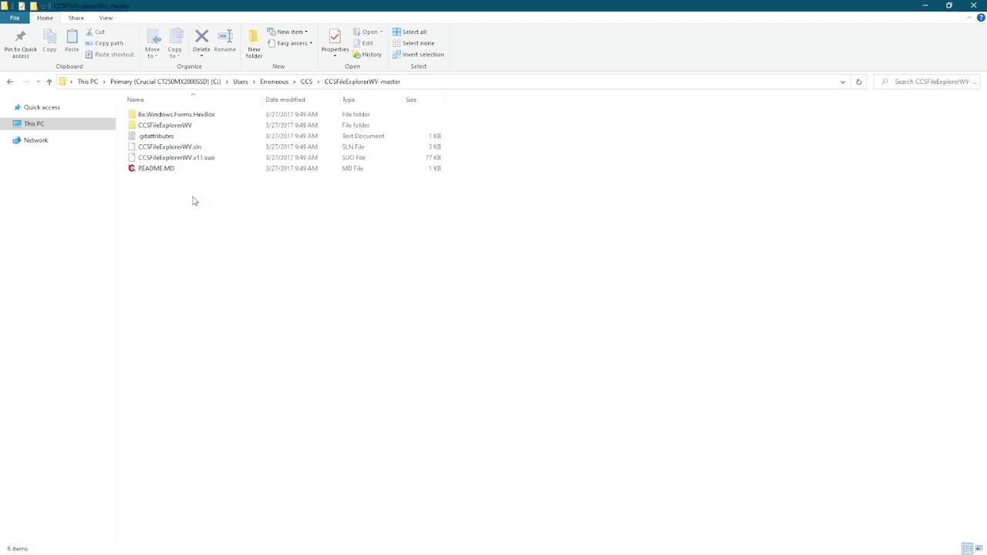
double_click(195, 129)
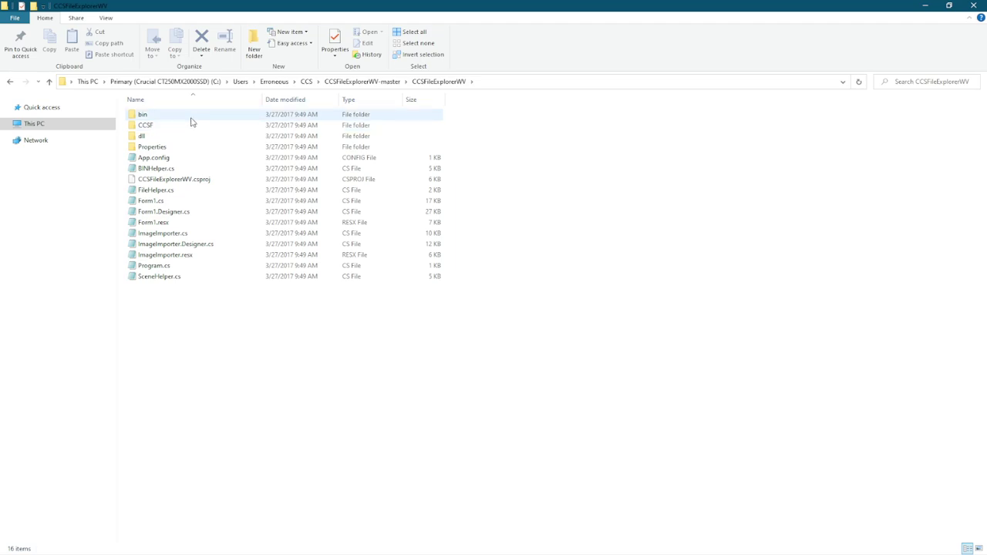
double_click(191, 121)
double_click(151, 120)
double_click(151, 118)
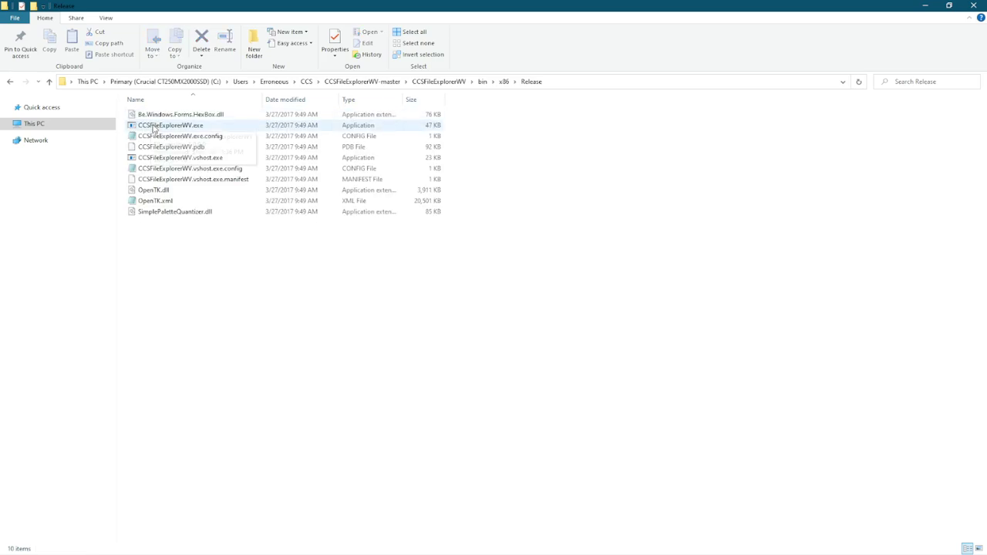
Step: Launch CCSFileExplorerWV.exe and choose DATA.BIN through File > Unpack BIN...
left_click(154, 125)
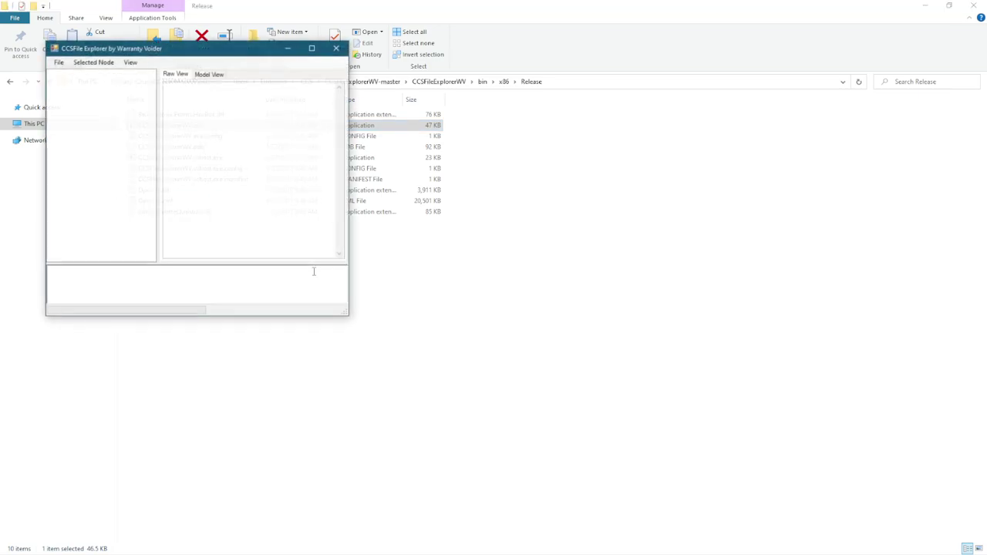
left_click_drag(184, 54, 267, 111)
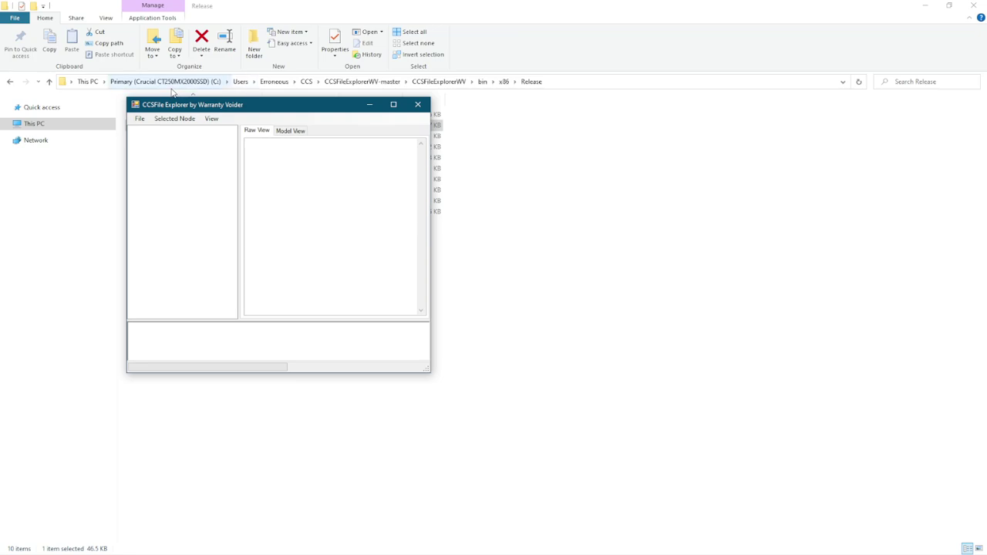
left_click(140, 119)
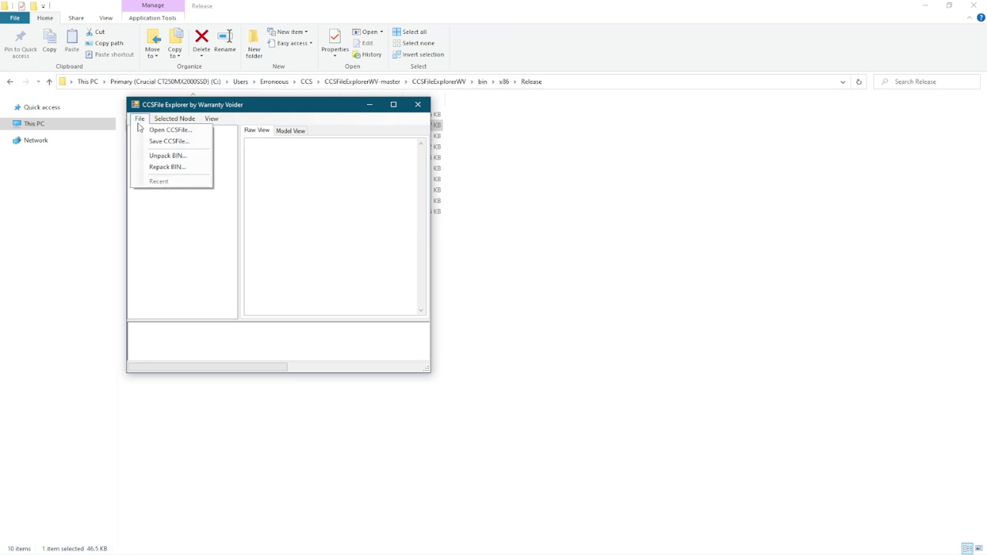
left_click(180, 156)
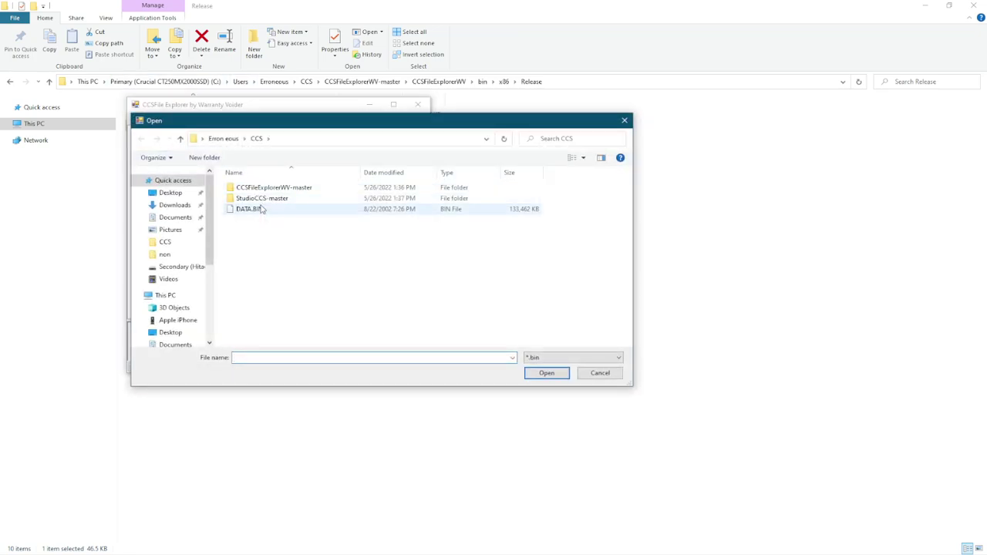
left_click(260, 213)
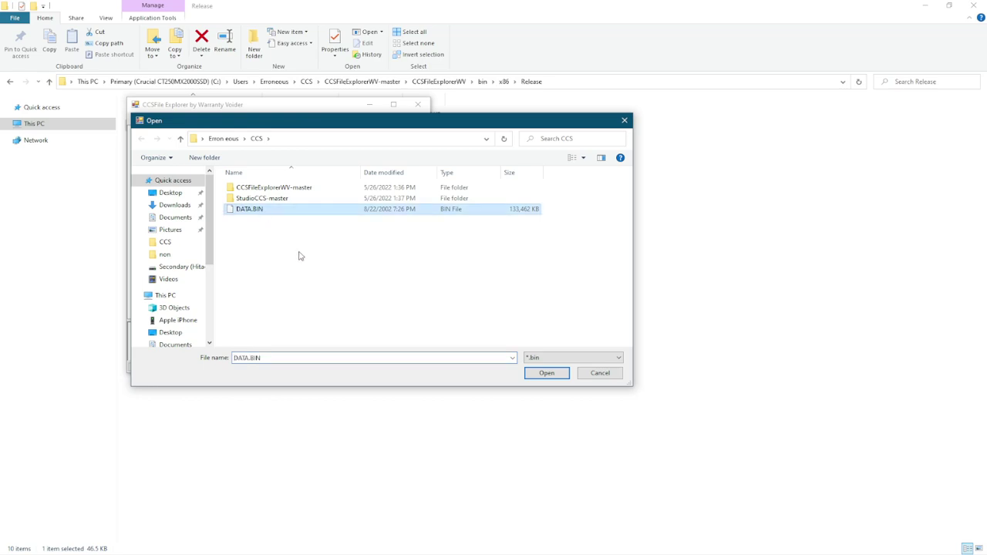
left_click(555, 374)
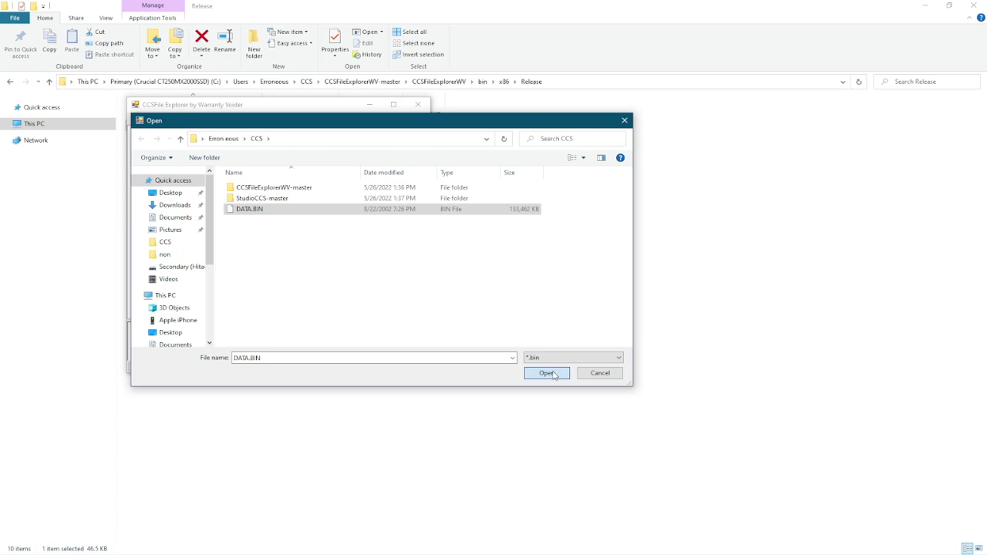
left_click(554, 374)
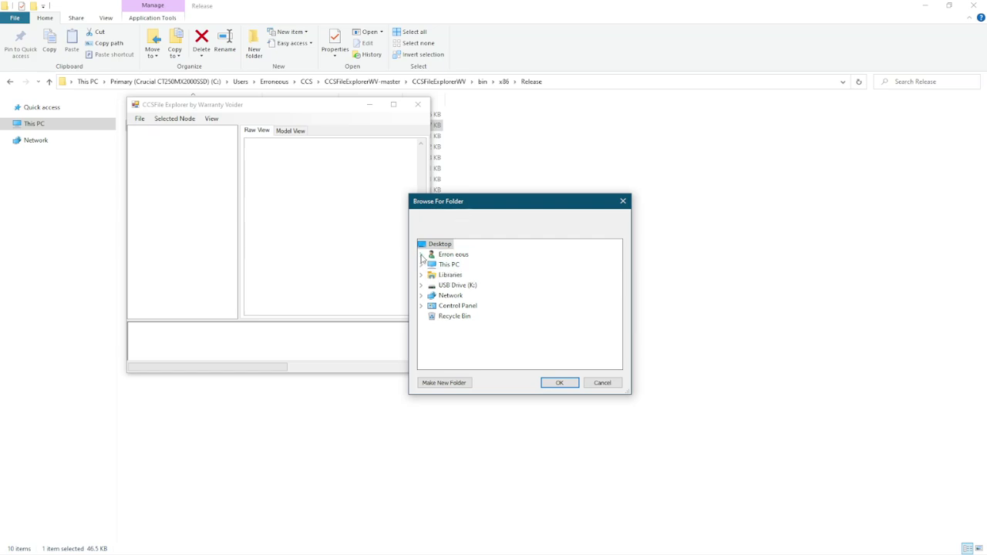
Step: Create a new VOL1 folder inside CCS as the unpack destination
left_click(421, 255)
left_click(431, 275)
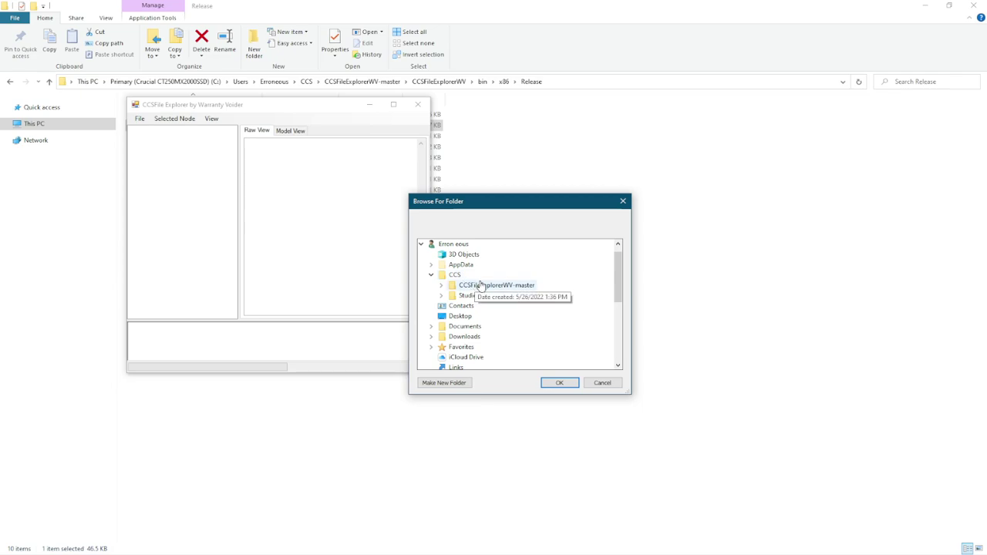
left_click(454, 275)
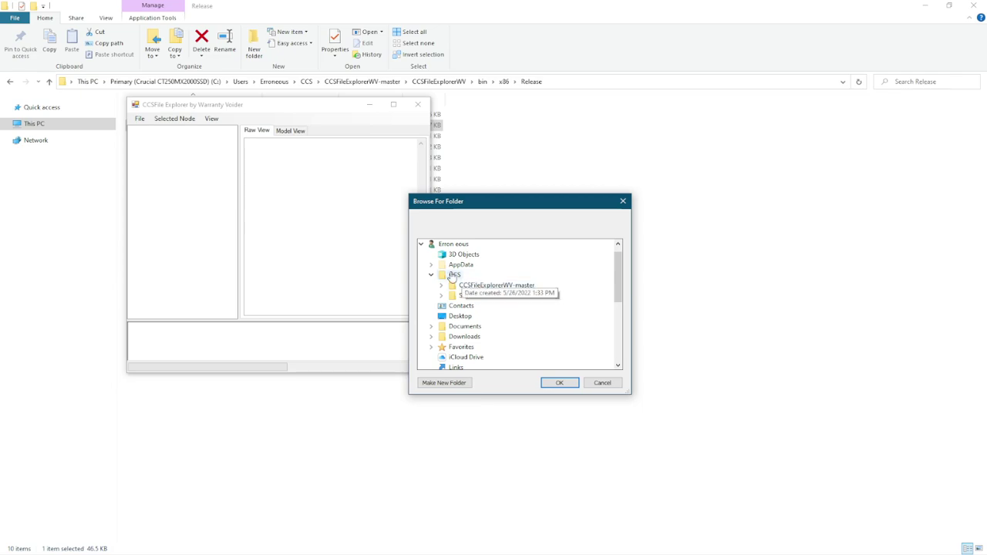
left_click(455, 383)
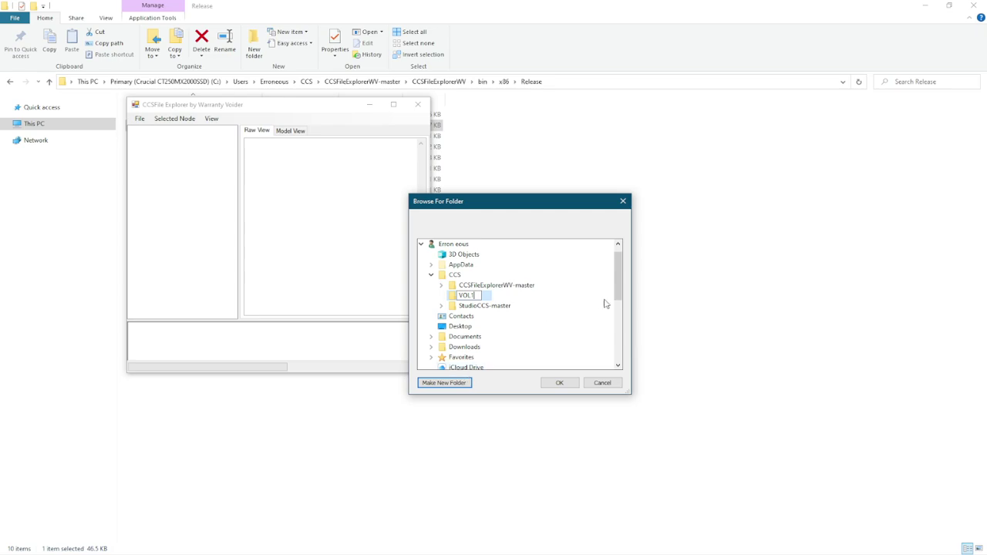
type("VOL1")
key("Return")
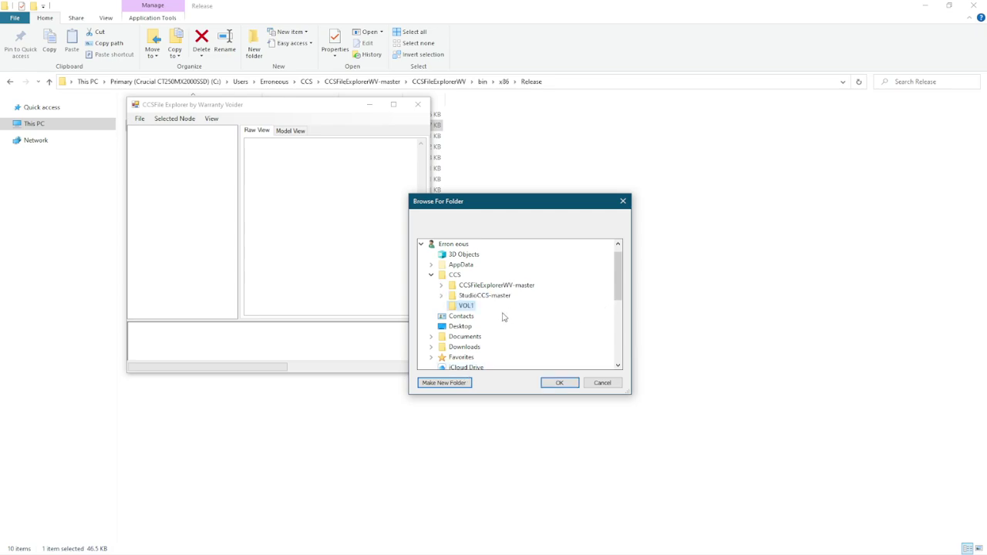
Step: Unpack DATA.BIN into VOL1, acknowledge the Done message, and close CCSFile Explorer
left_click(559, 384)
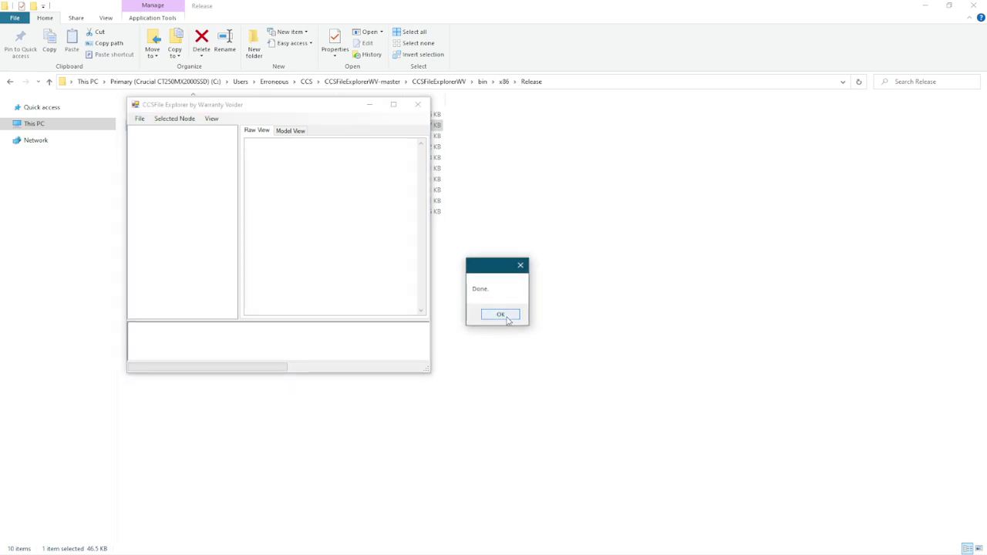
left_click(506, 317)
left_click(424, 108)
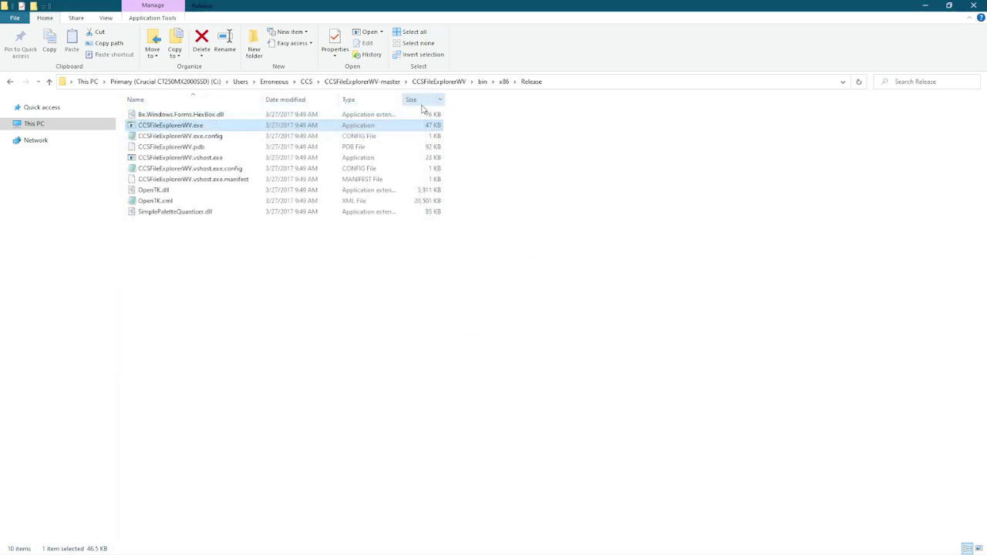
Step: Open VOL1 from the CCS folder, browse its .ccs files and select 00000814-field_eff.ccs
left_click(306, 82)
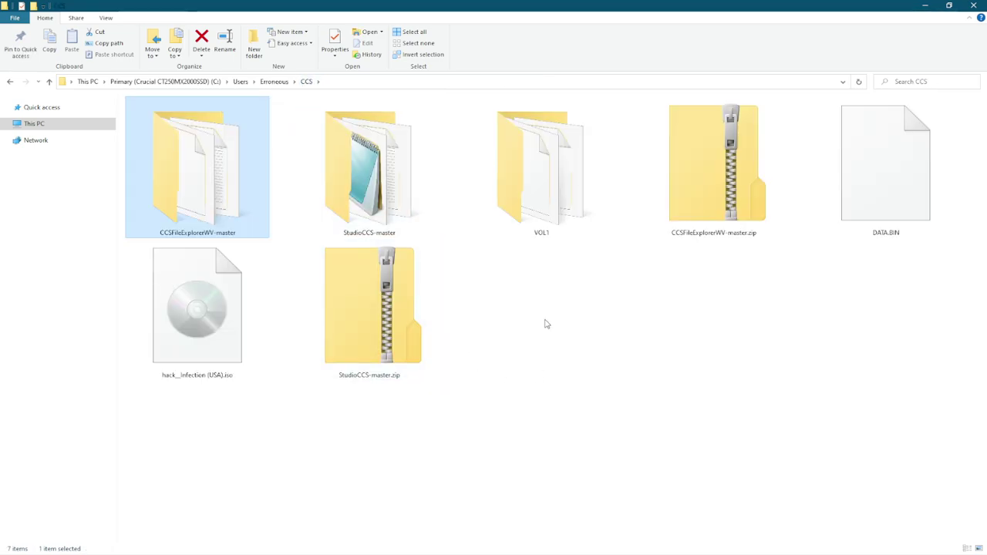
left_click(552, 219)
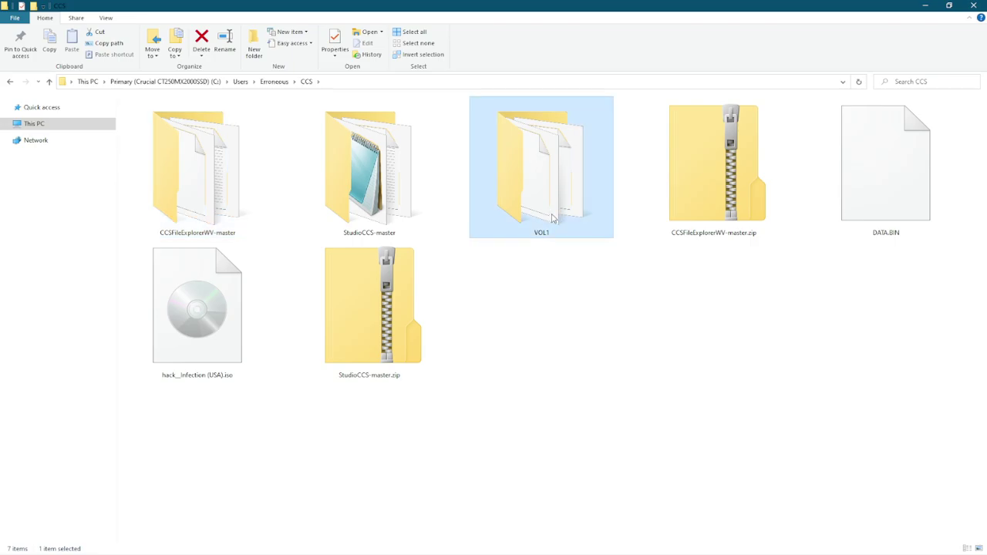
double_click(552, 215)
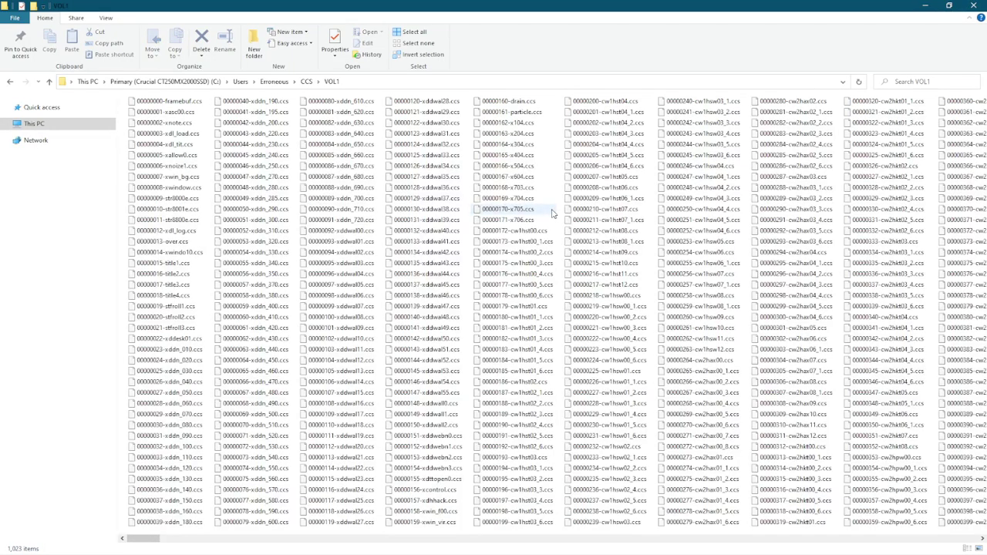
scroll(403, 415, "down", 8)
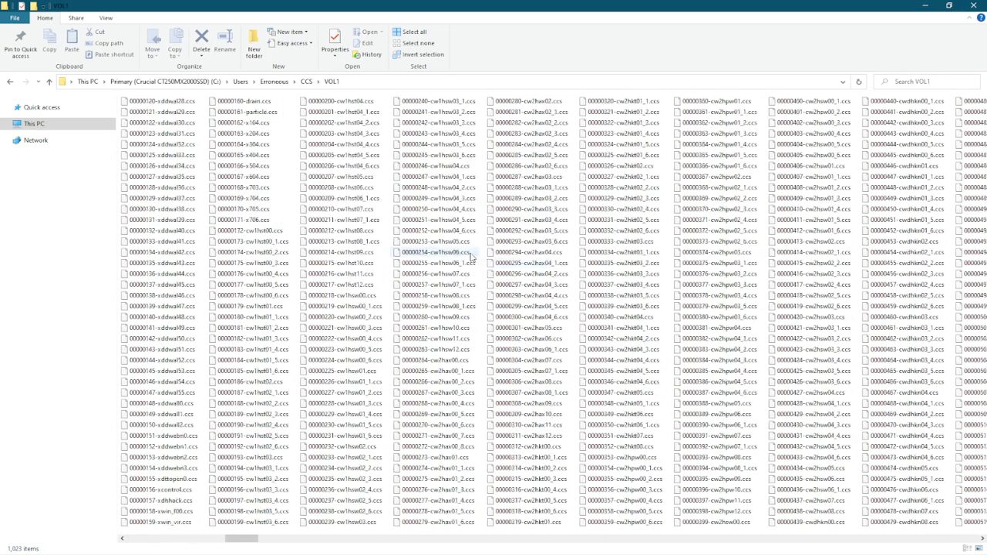
scroll(466, 257, "down", 11)
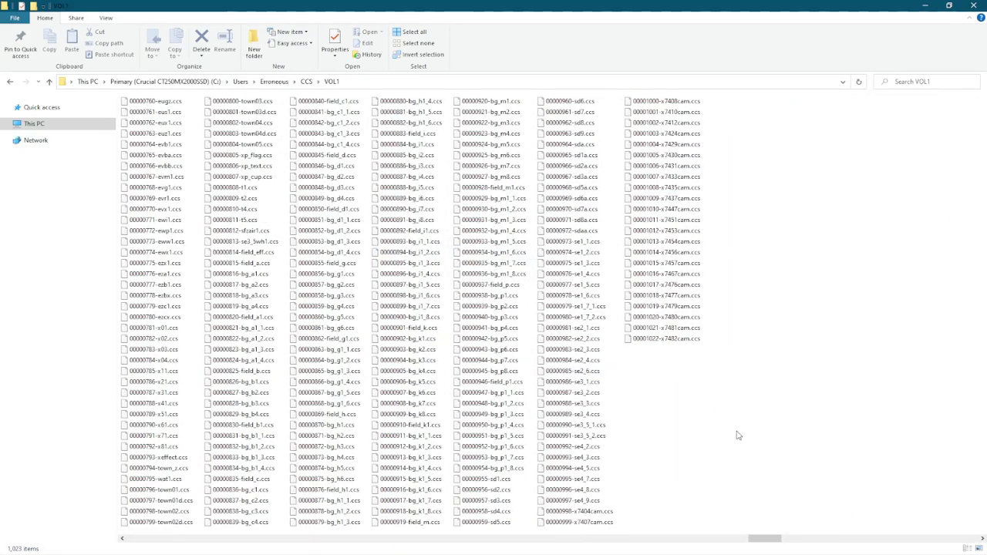
scroll(727, 403, "up", 2)
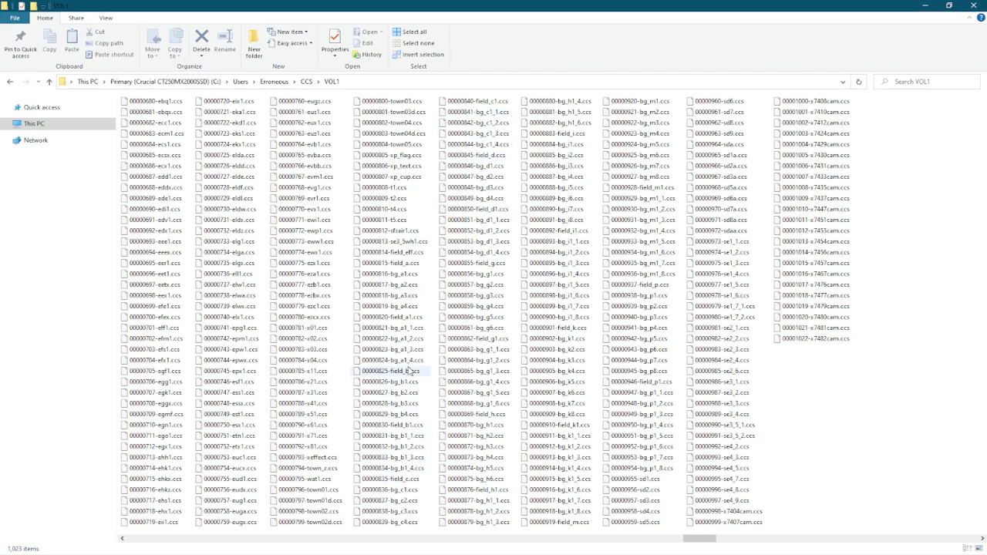
left_click(400, 264)
left_click(398, 257)
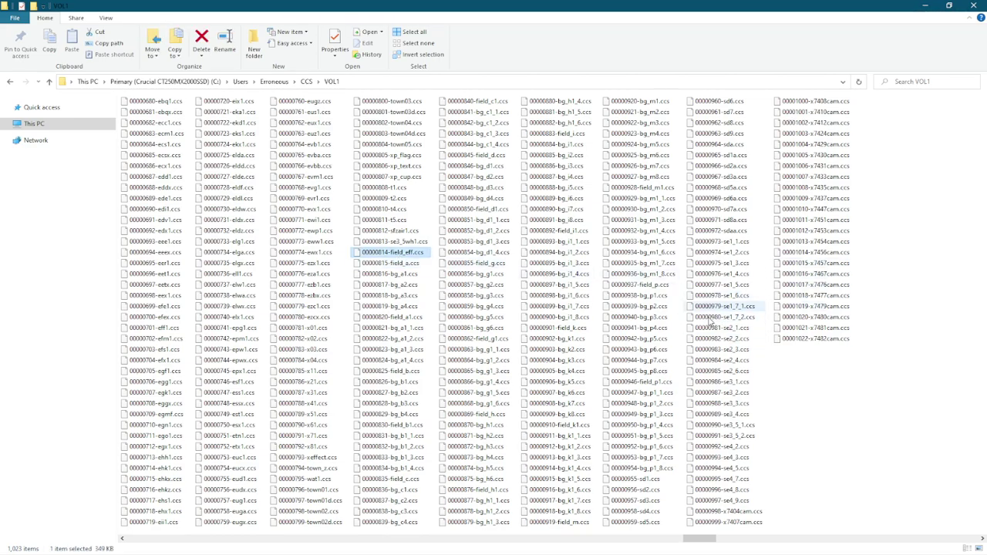
Step: Select the x11–x81 files, then the town files 00000796-town01 through 00000804-town05
left_click(667, 470, "shift")
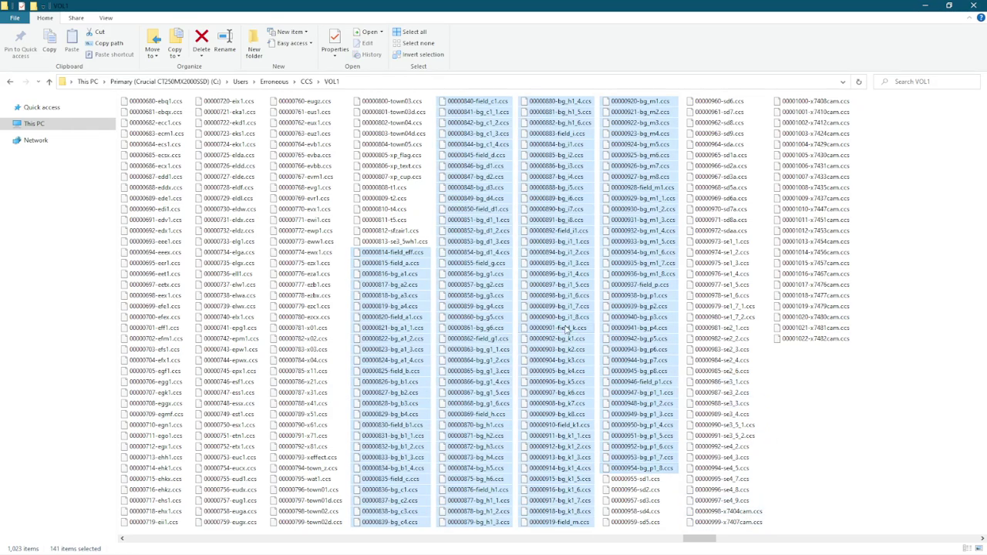
scroll(567, 330, "left", 2)
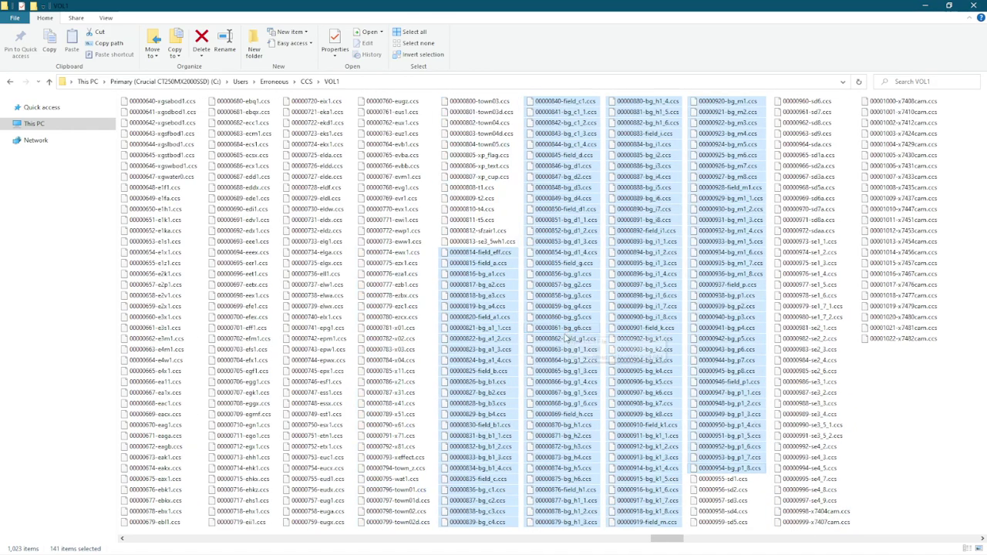
left_click(410, 447)
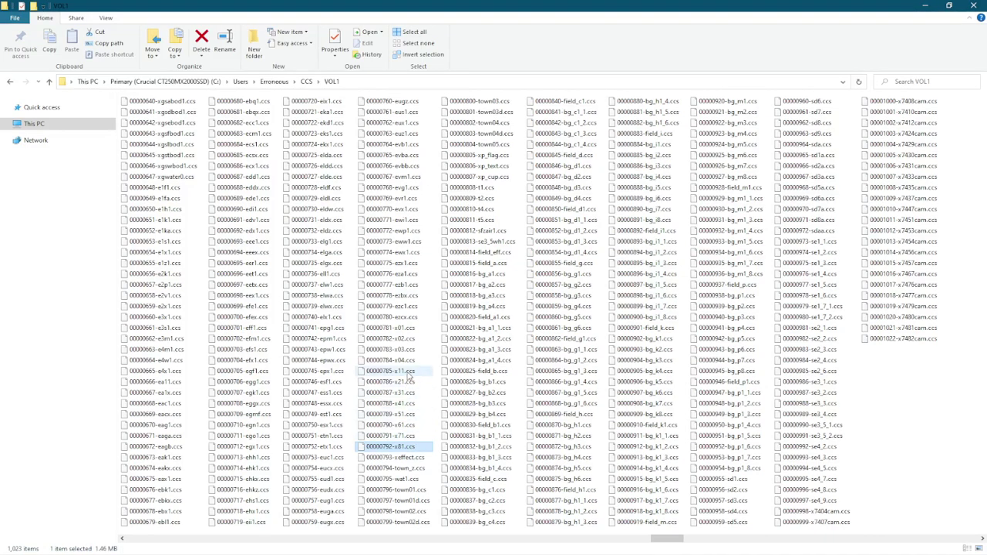
left_click(410, 375, "shift")
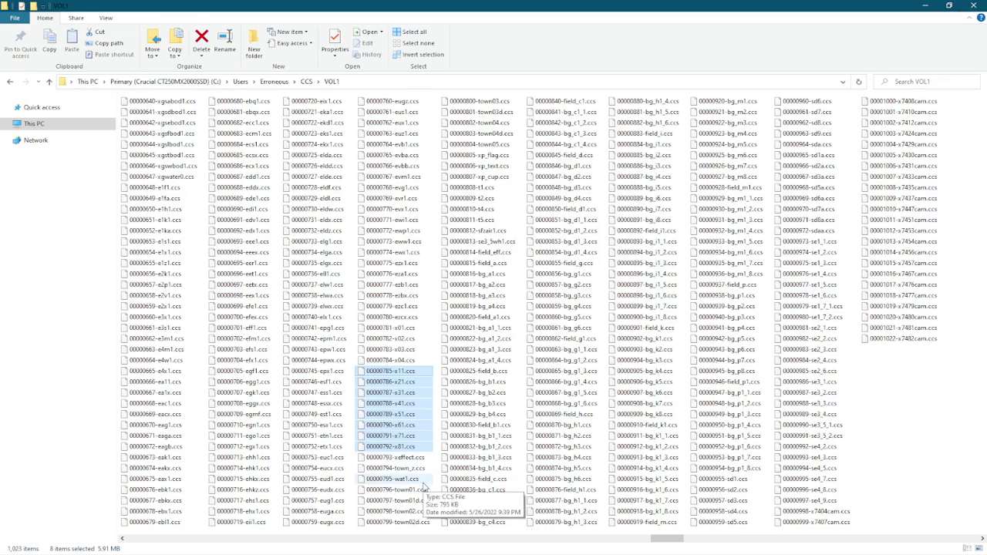
left_click(422, 489)
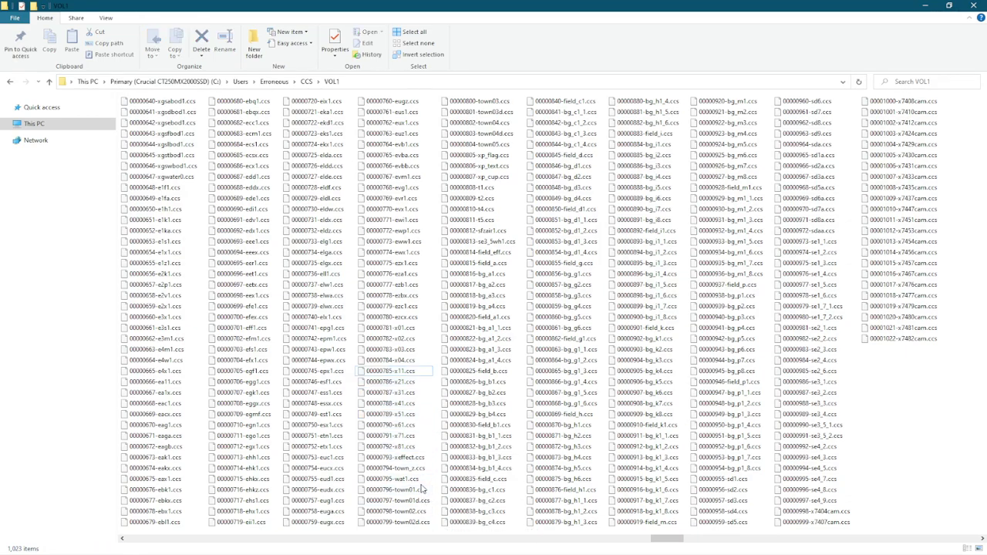
left_click(502, 145, "shift")
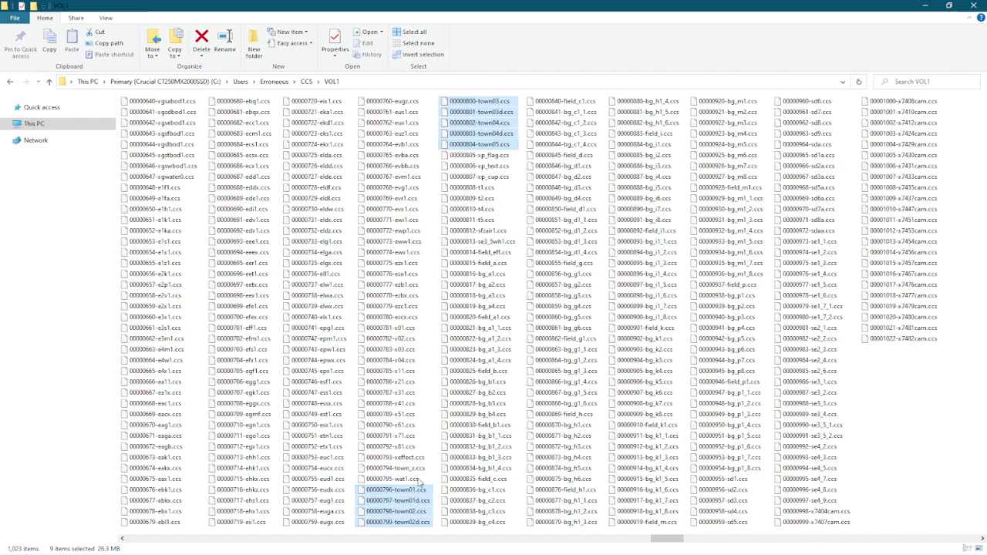
Step: Select the range 00000648-e1f1 through 00000780-ezcx, then the xgfood files 00000624–00000639
scroll(462, 459, "up", 2)
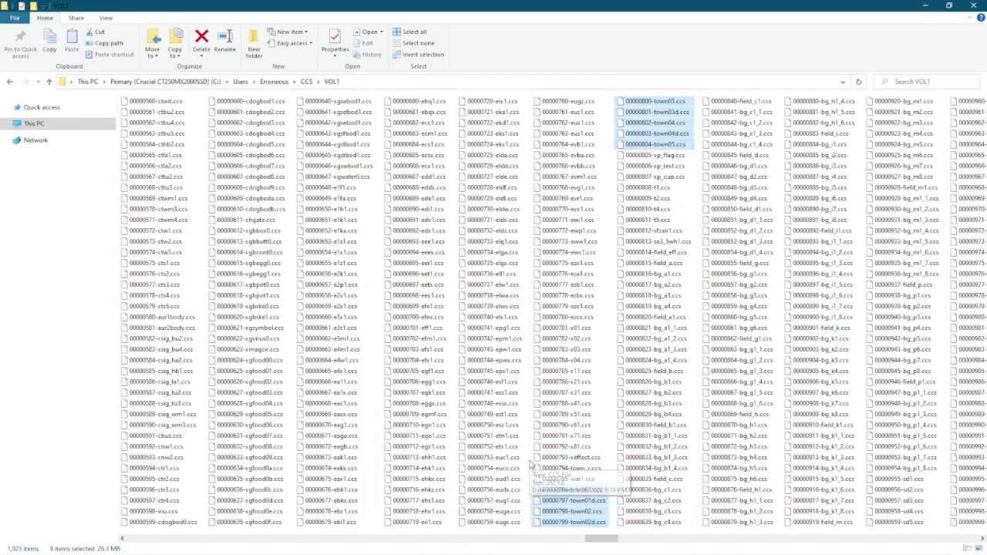
scroll(478, 404, "up", 1)
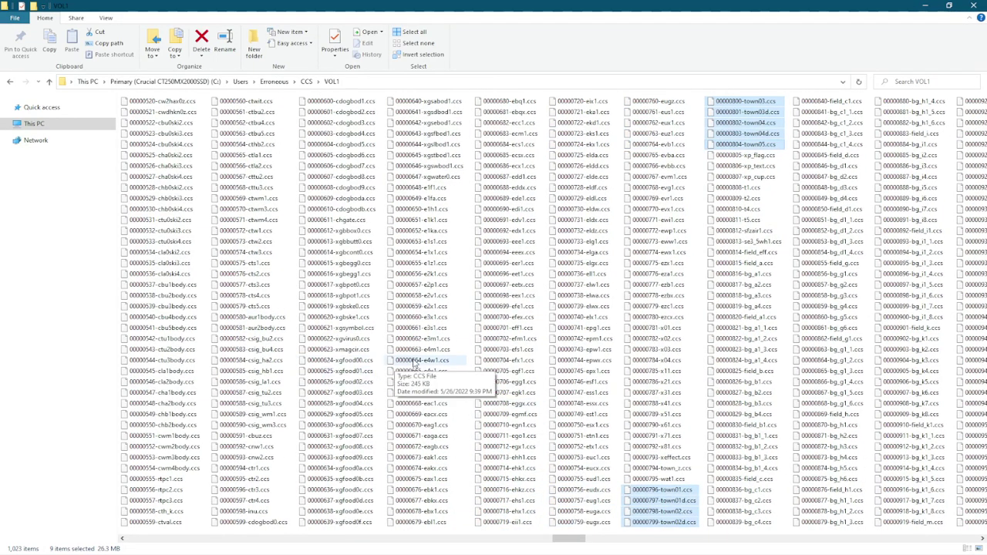
left_click(444, 191)
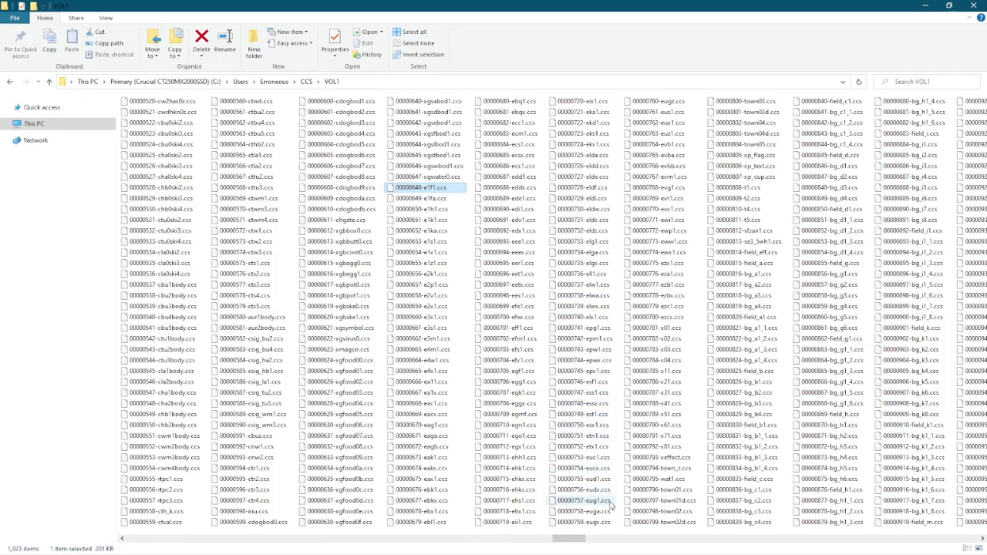
left_click(682, 322, "shift")
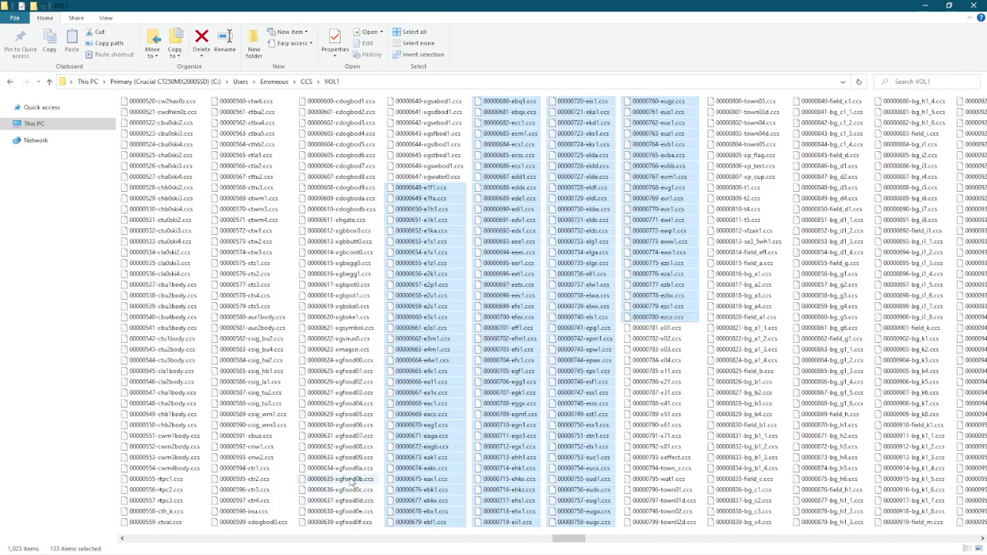
left_click(364, 360)
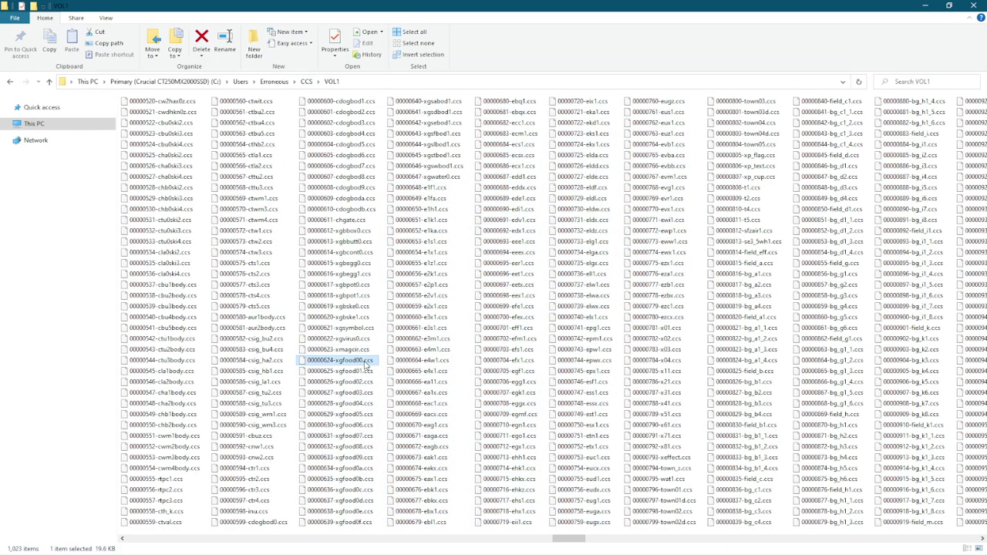
left_click(370, 524, "shift")
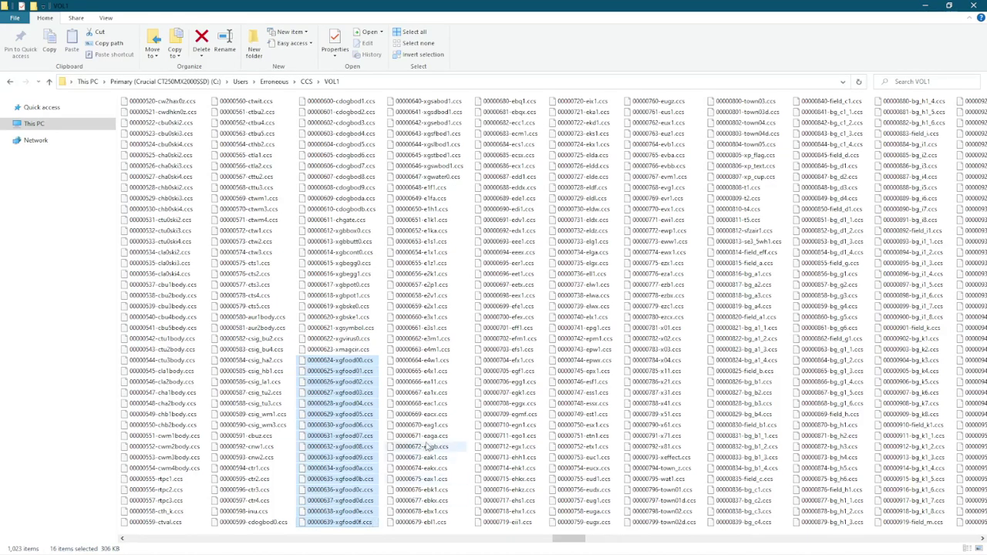
Step: Select the cdogbod files 00000599–00000610, then only 00000580-aur1body.ccs
scroll(432, 443, "up", 2)
mouse_move(428, 446)
left_mouse_down()
mouse_move(461, 441)
mouse_move(432, 466)
mouse_move(437, 455)
left_mouse_up()
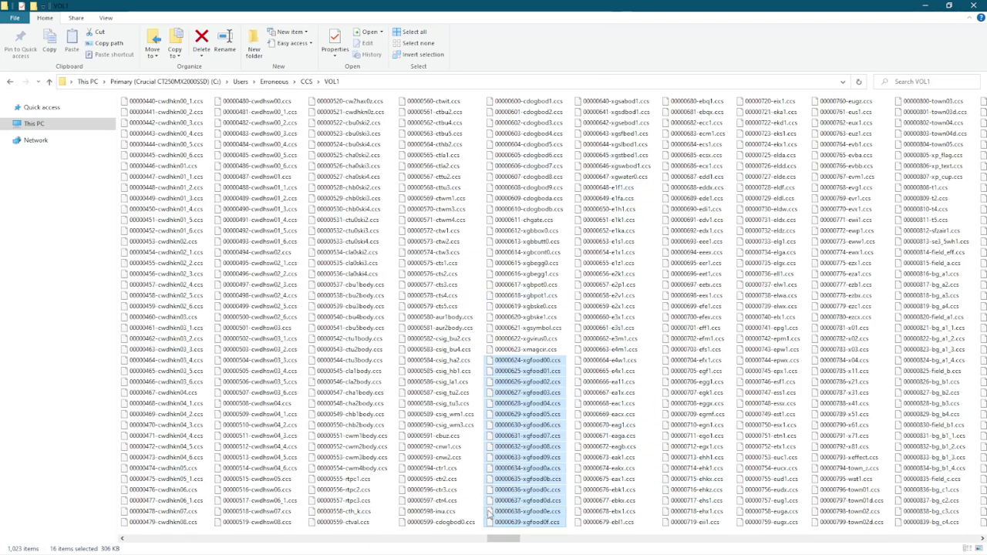
left_click(463, 524)
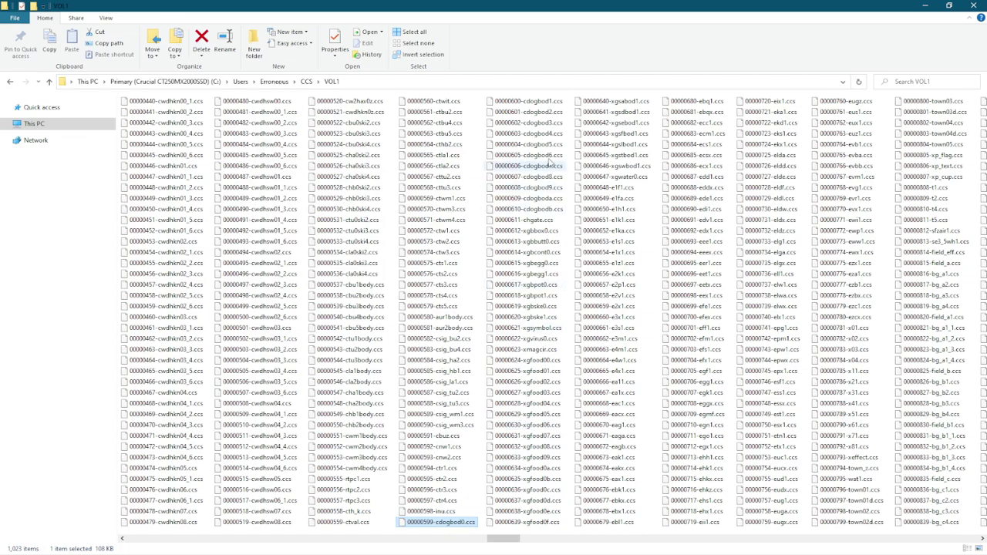
left_click(551, 213, "shift")
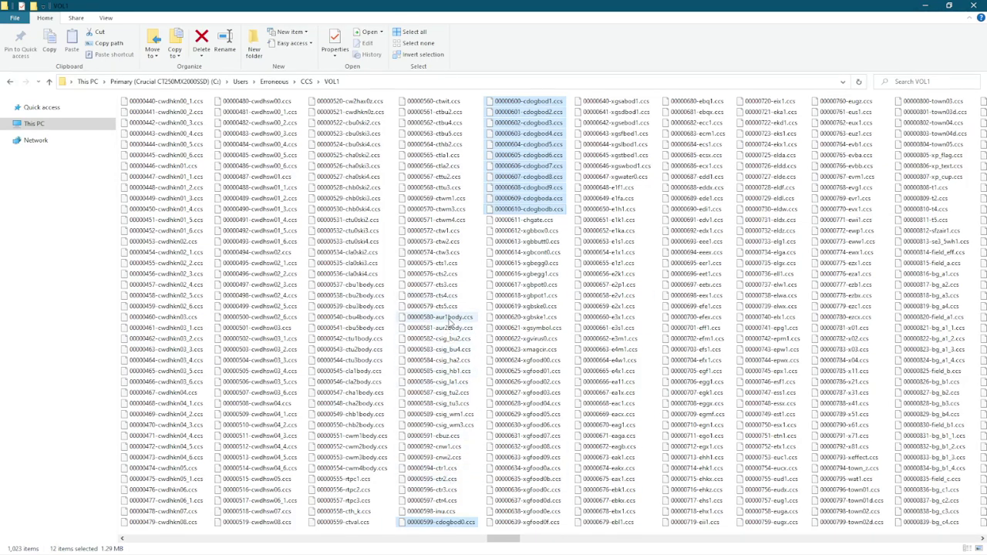
left_click(456, 317)
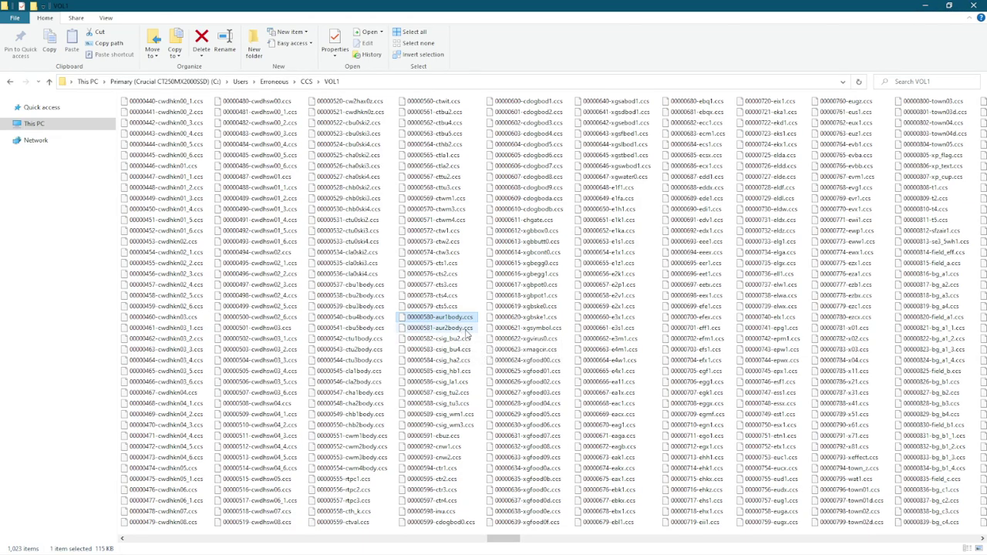
Step: Select 00000521-cwdhkn02.ccs, then the range 00000172 through 00000521
scroll(455, 351, "left", 1)
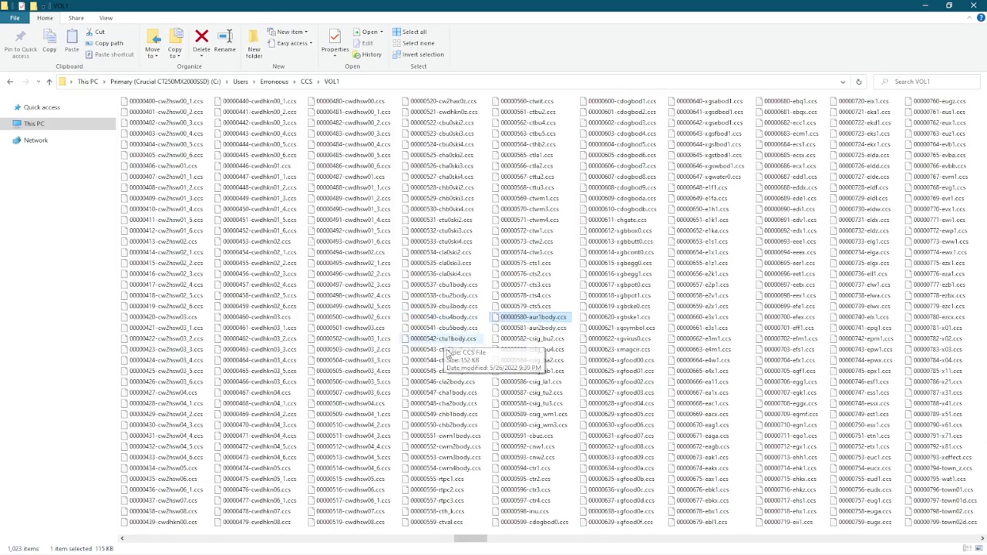
scroll(455, 370, "left", 4)
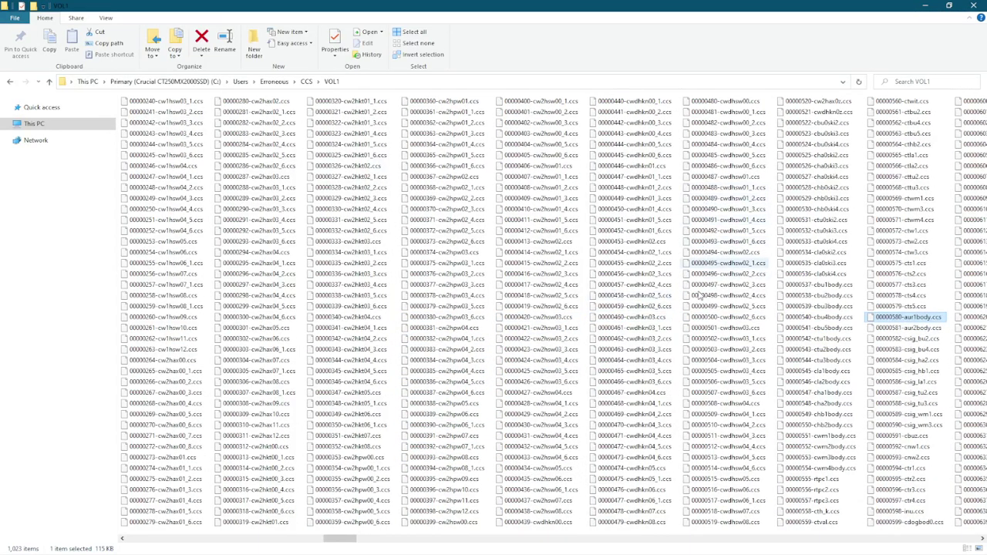
left_click(832, 116)
scroll(453, 261, "left", 1)
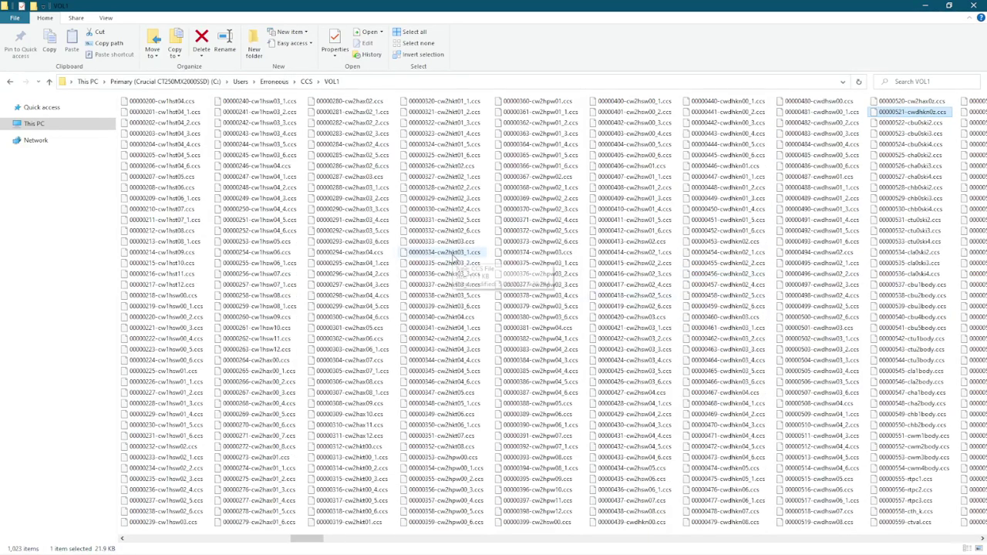
scroll(455, 261, "left", 2)
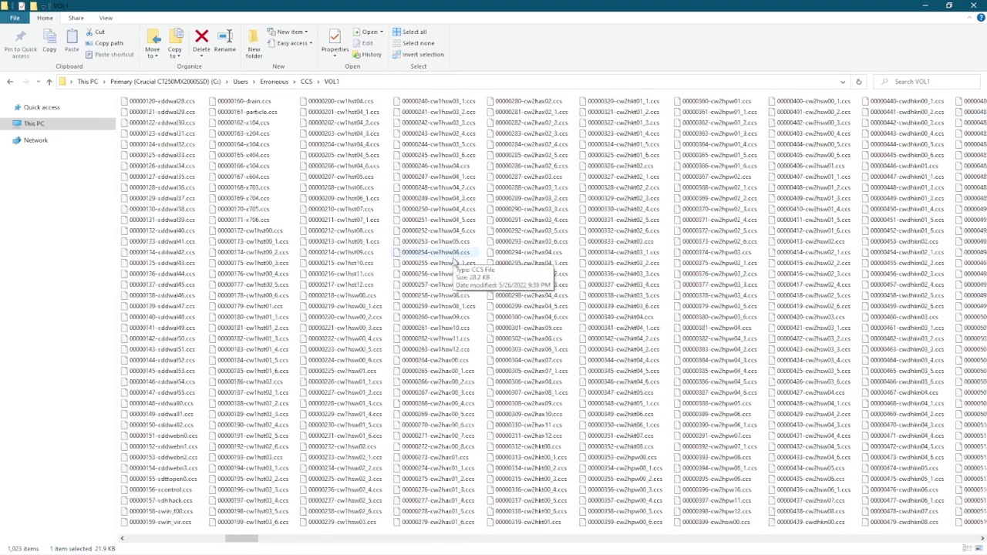
left_click(271, 233, "shift")
scroll(430, 274, "right", 2)
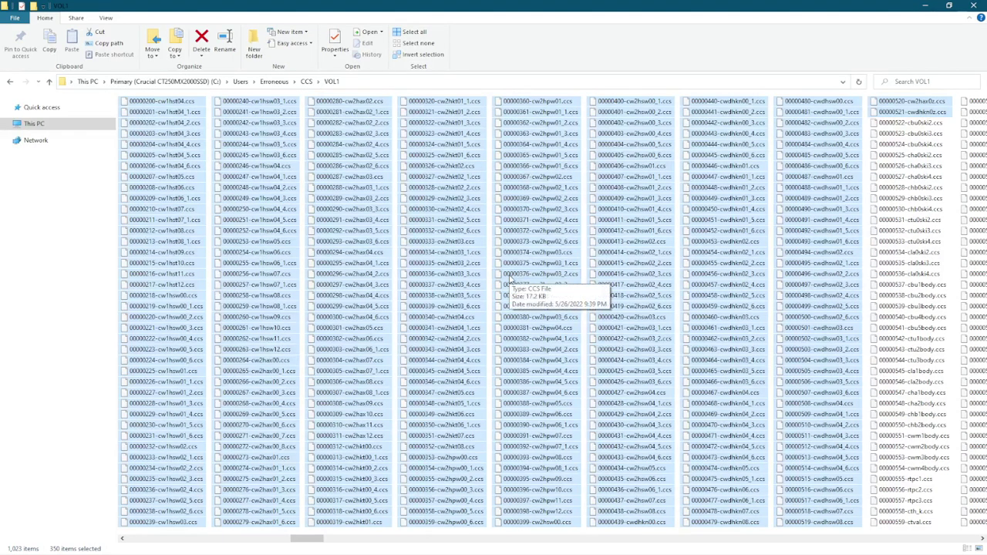
scroll(421, 336, "left", 1)
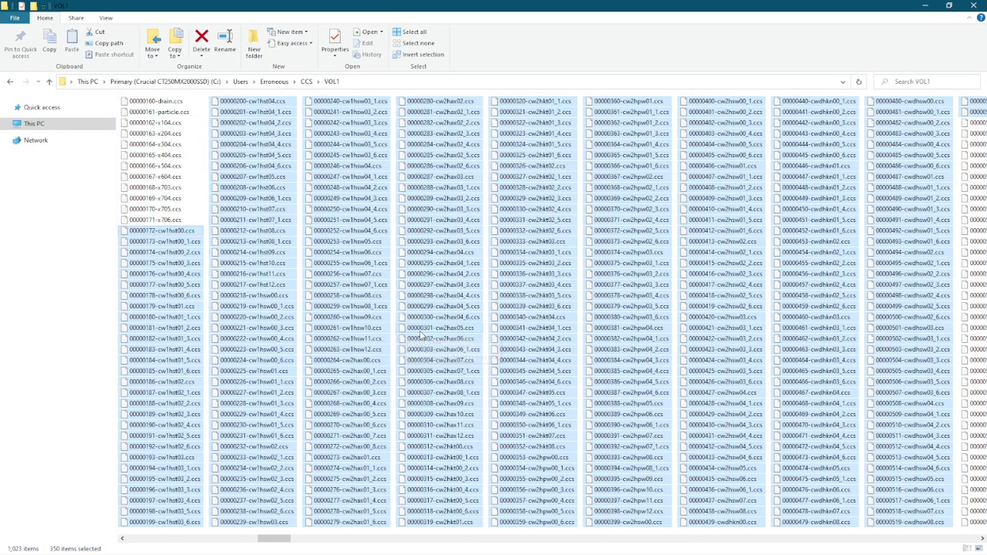
Step: Select the cw1hst00 variant files 00000173 through 00000178 as a group
left_click(190, 242)
left_click(186, 235)
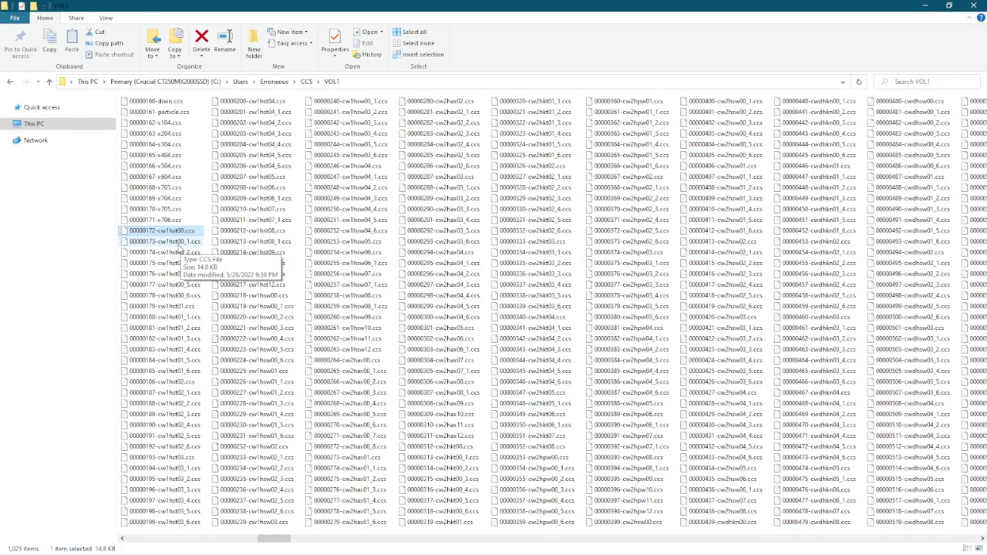
left_click(190, 245)
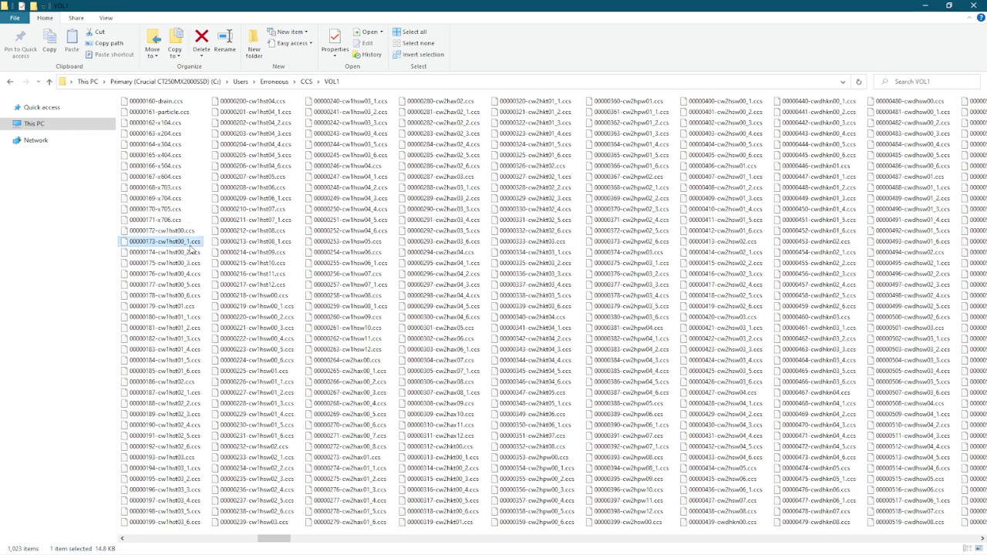
left_click(193, 297, "shift")
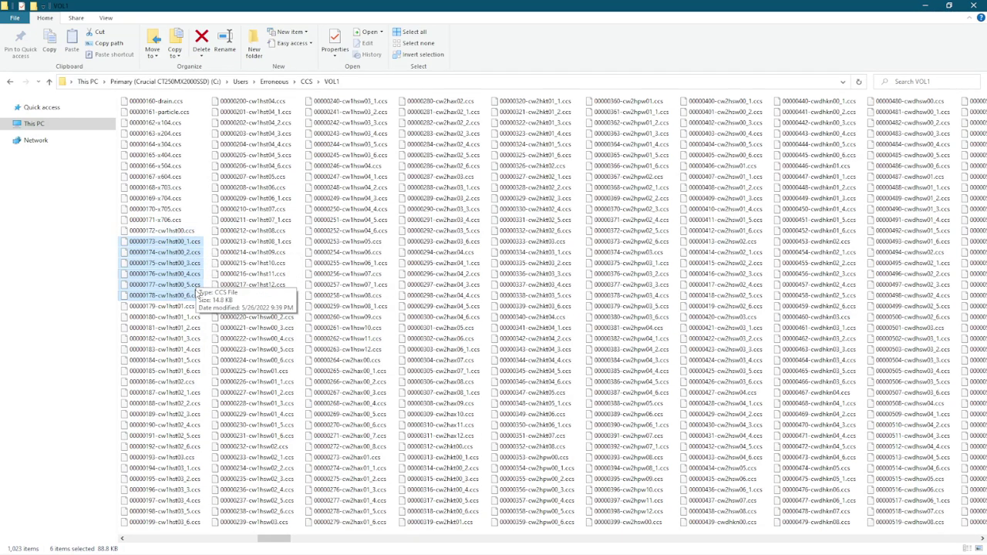
Step: Multi-select cw1hst files 00000172 through 00000217, then box-select files 00000162–00000171 instead
left_click(190, 232)
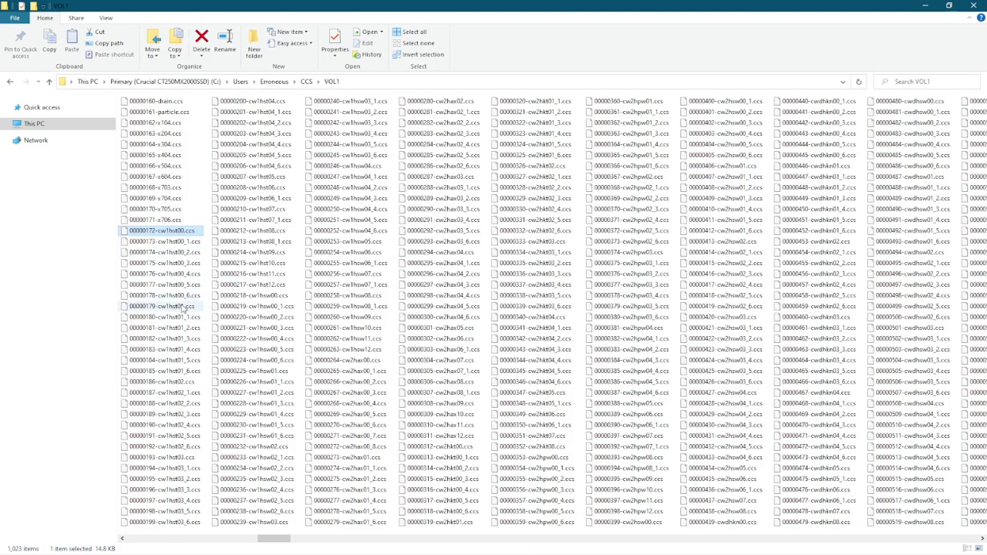
left_click(186, 383, "ctrl")
left_click(166, 458, "ctrl")
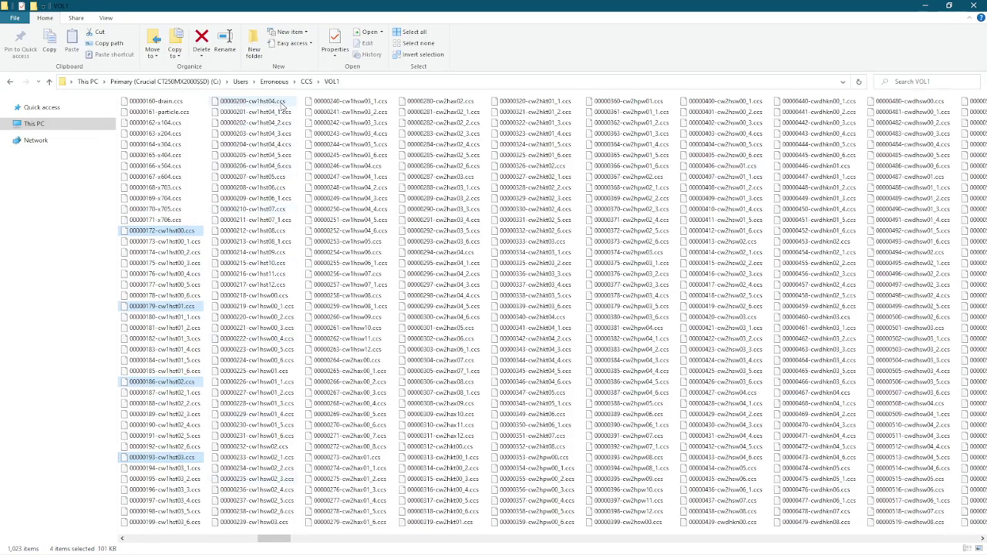
left_click(253, 101, "ctrl")
left_click(254, 176, "ctrl")
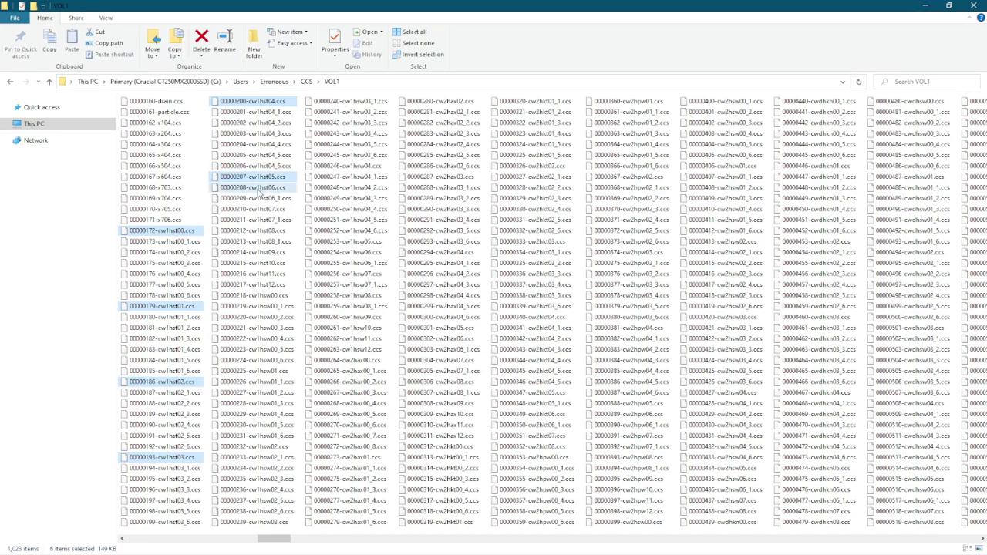
left_click(255, 209, "ctrl")
left_click(259, 242, "ctrl")
left_click(262, 252, "ctrl")
left_click(269, 263, "ctrl")
left_click(279, 285, "ctrl")
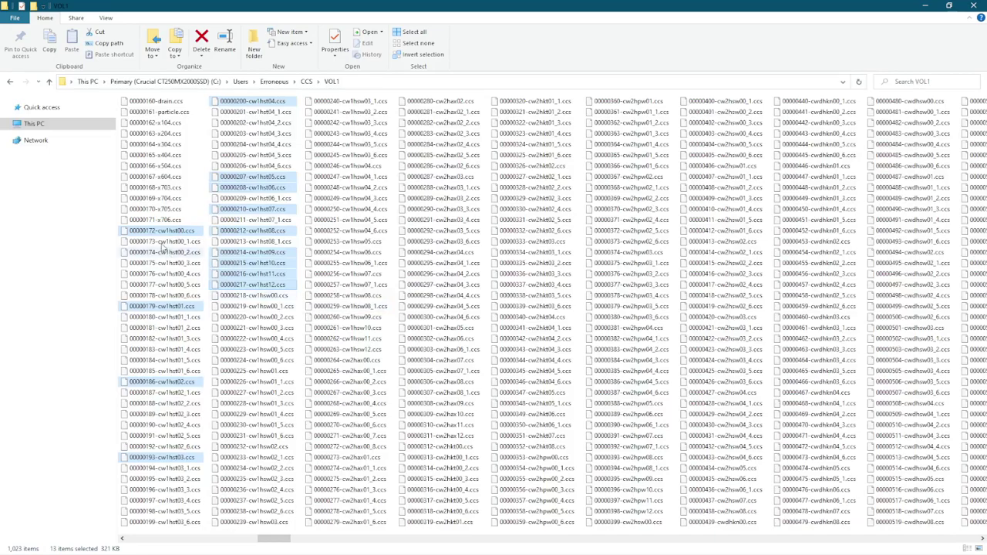
left_click_drag(183, 219, 183, 127)
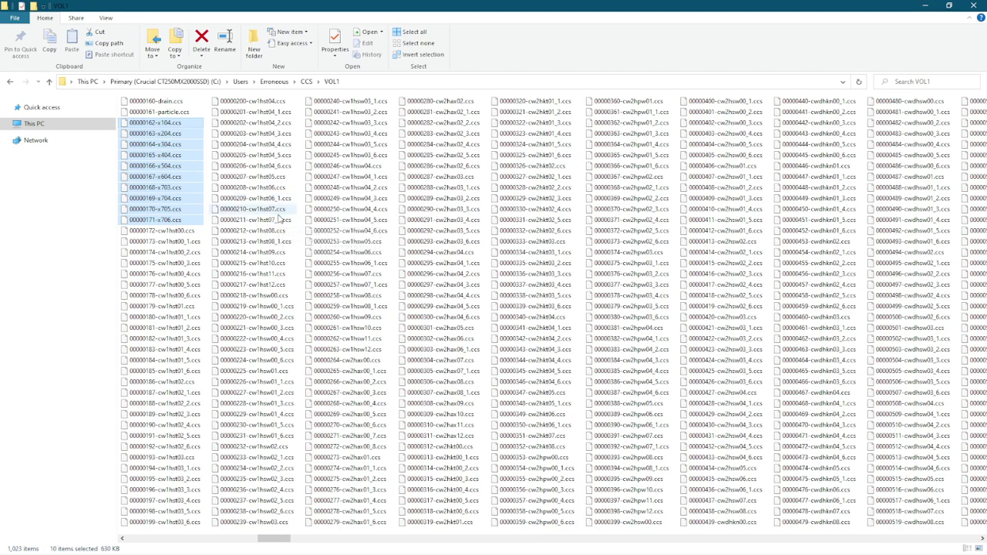
scroll(285, 219, "up", 4)
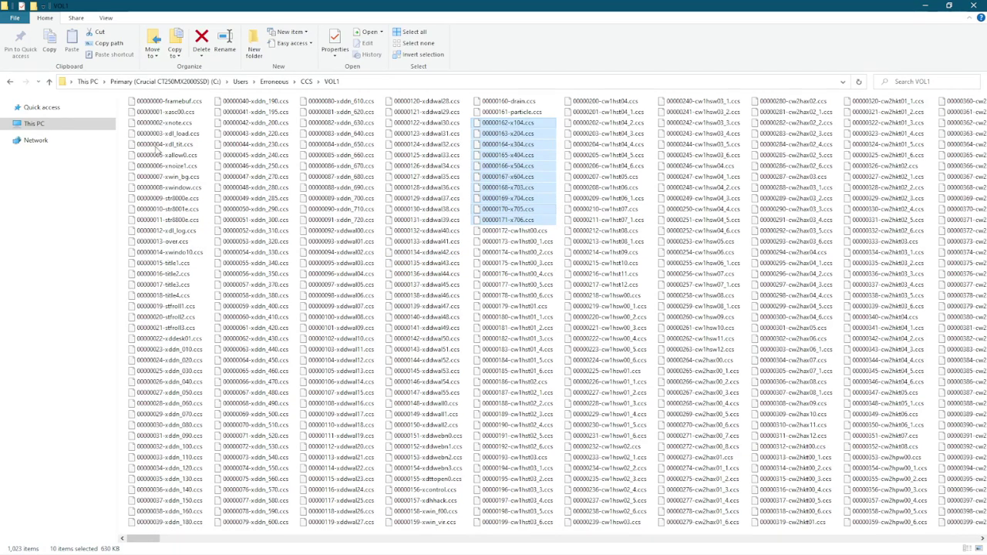
Step: Go from CCS into StudioCCS-master\bin\Release and launch StudioCCS.exe
left_click(12, 84)
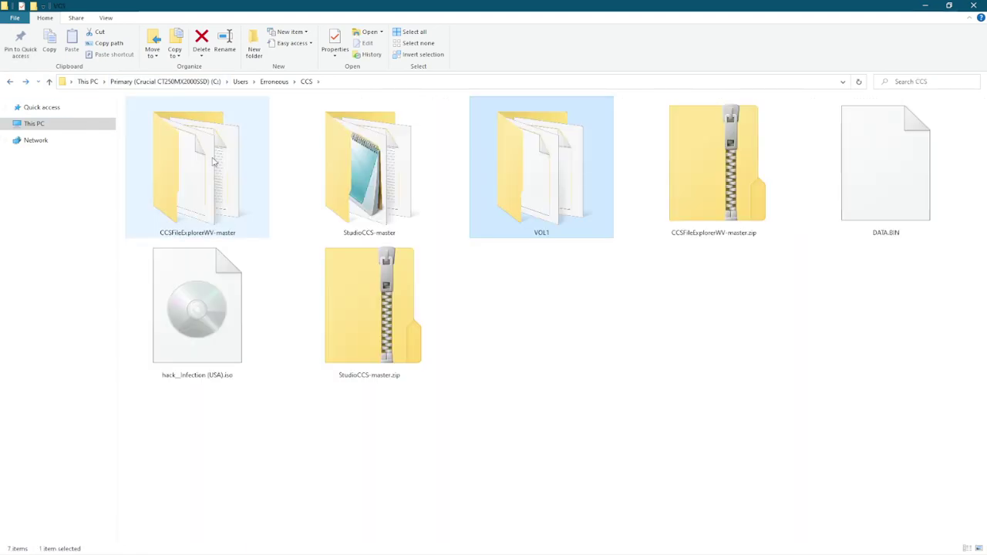
left_click(364, 199)
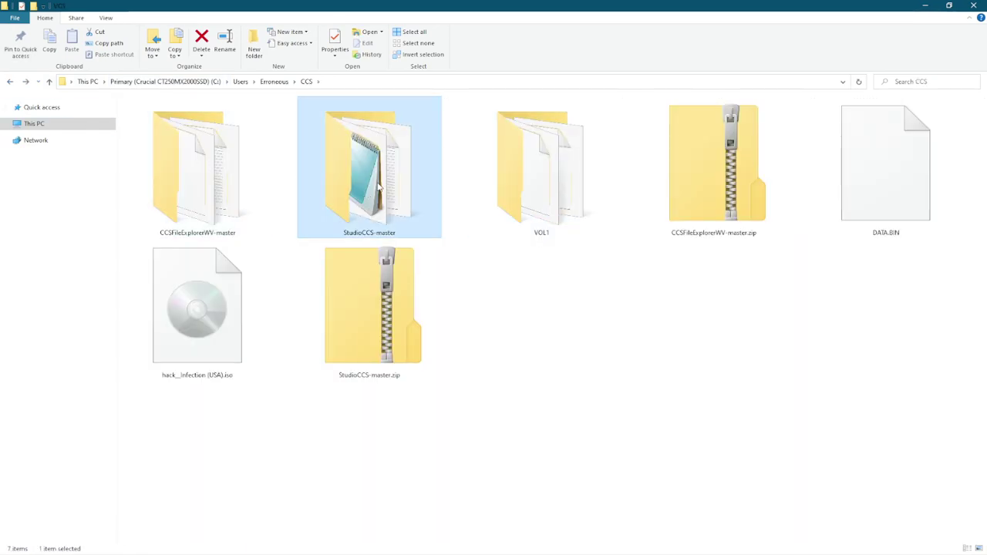
double_click(379, 187)
left_click(154, 114)
double_click(155, 114)
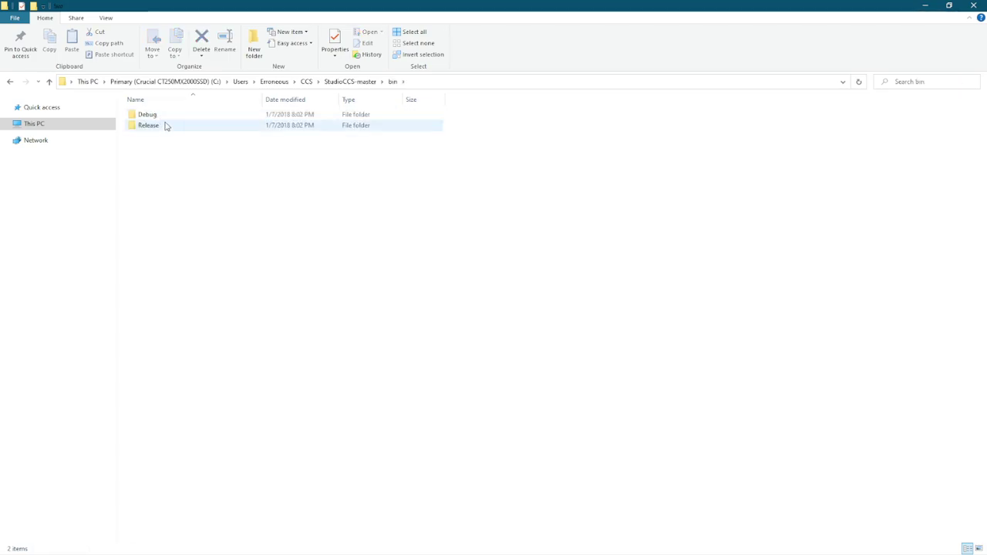
left_click(164, 127)
double_click(164, 127)
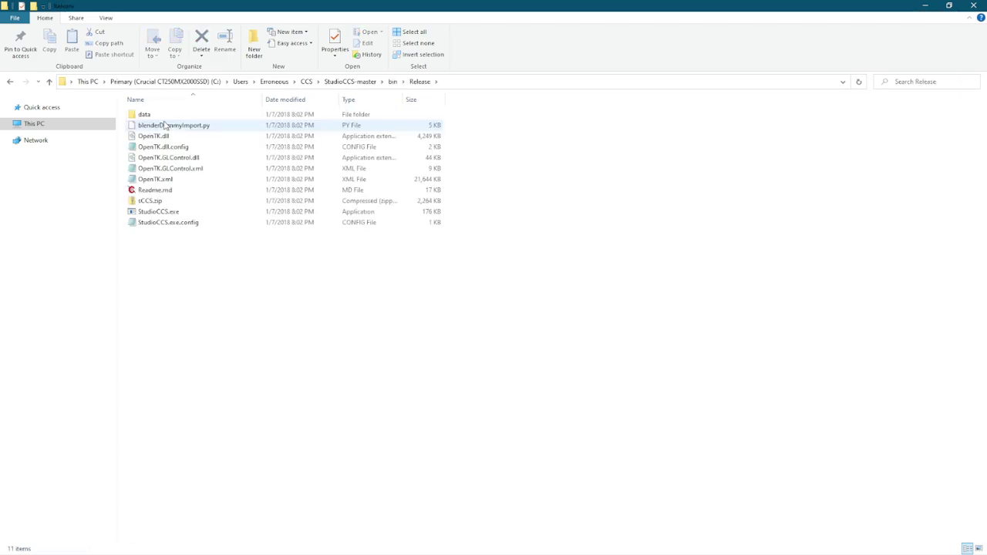
left_click(166, 215)
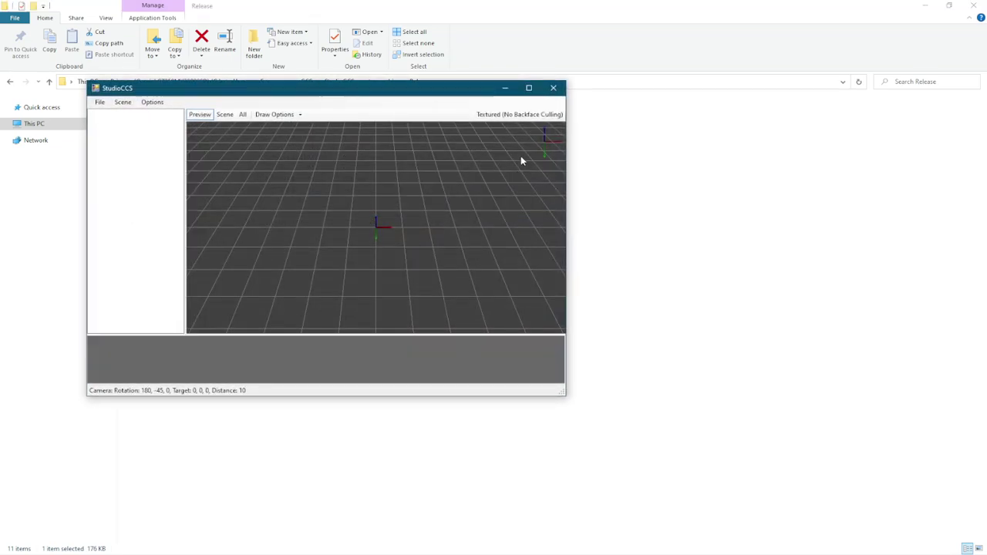
Step: Maximize the StudioCCS window and tilt the empty grid scene
left_click_drag(404, 93, 628, 90)
double_click(627, 89)
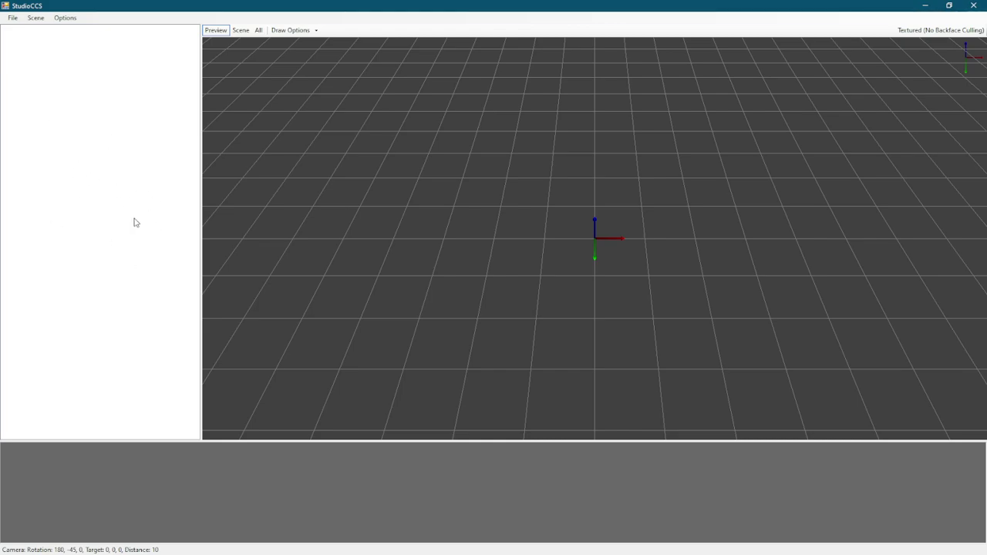
left_click_drag(626, 194, 471, 308)
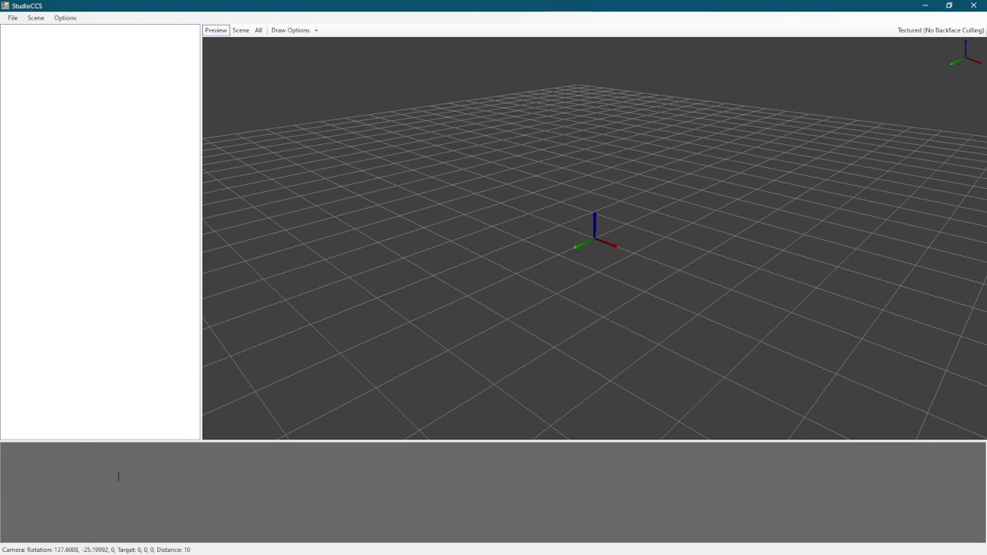
Step: Load files 00000599-cdogbod0.ccs through 00000610 from VOL1 with File > Load CCS
left_click(13, 17)
left_click(28, 31)
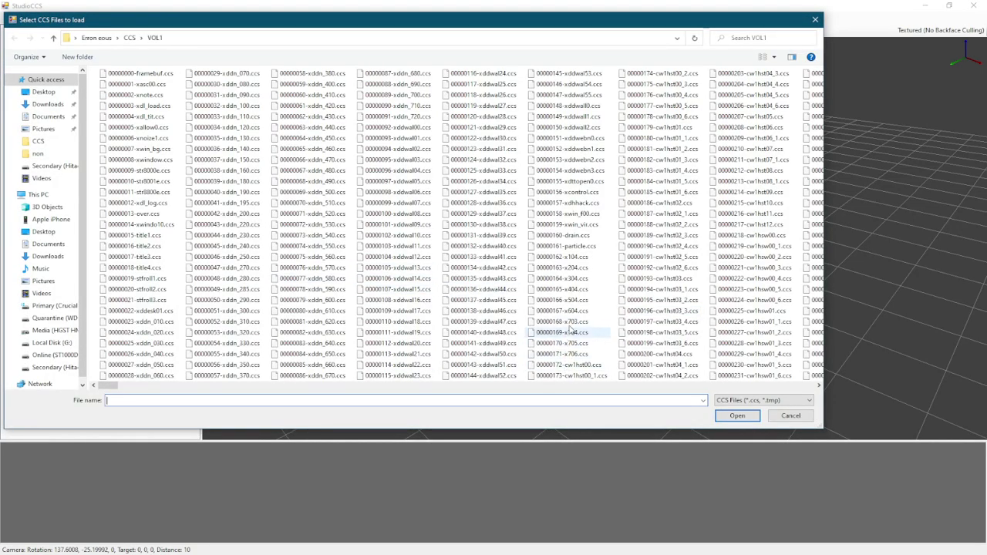
scroll(571, 339, "down", 5)
scroll(569, 321, "down", 9)
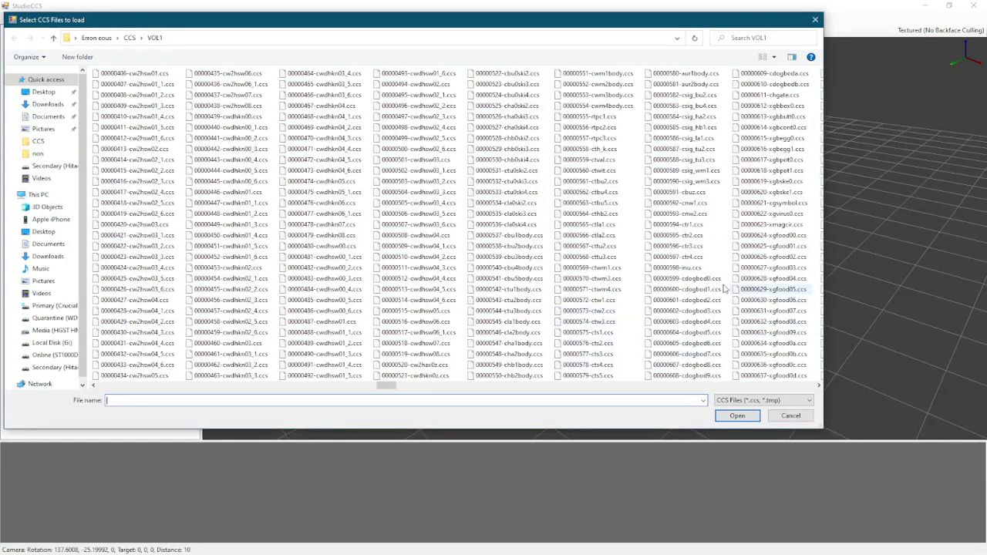
left_click(704, 282)
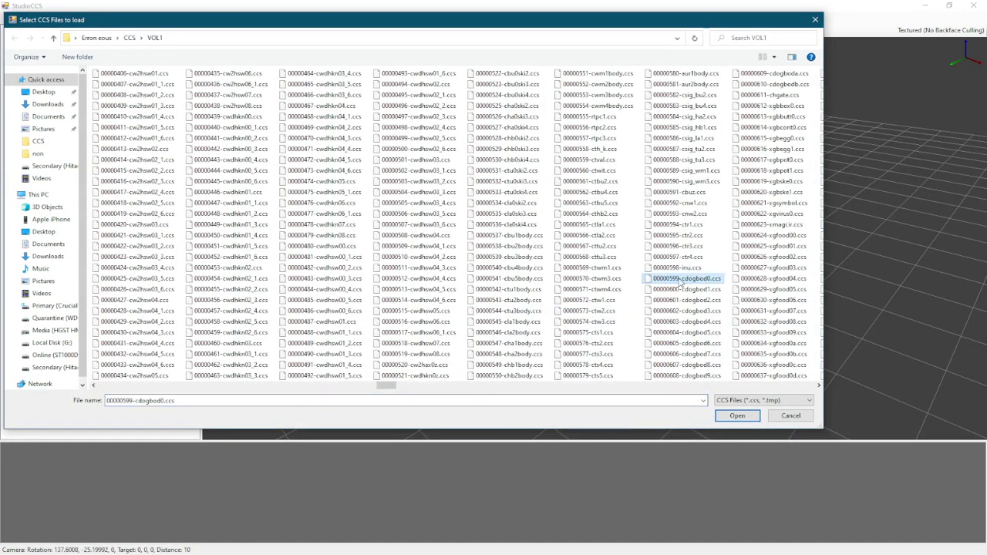
left_click(780, 88, "shift")
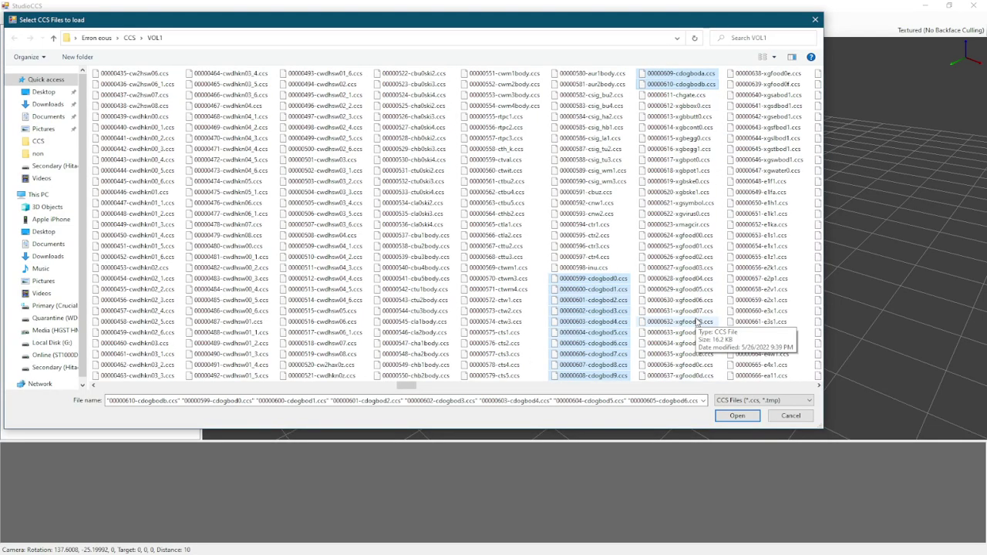
left_click(740, 417)
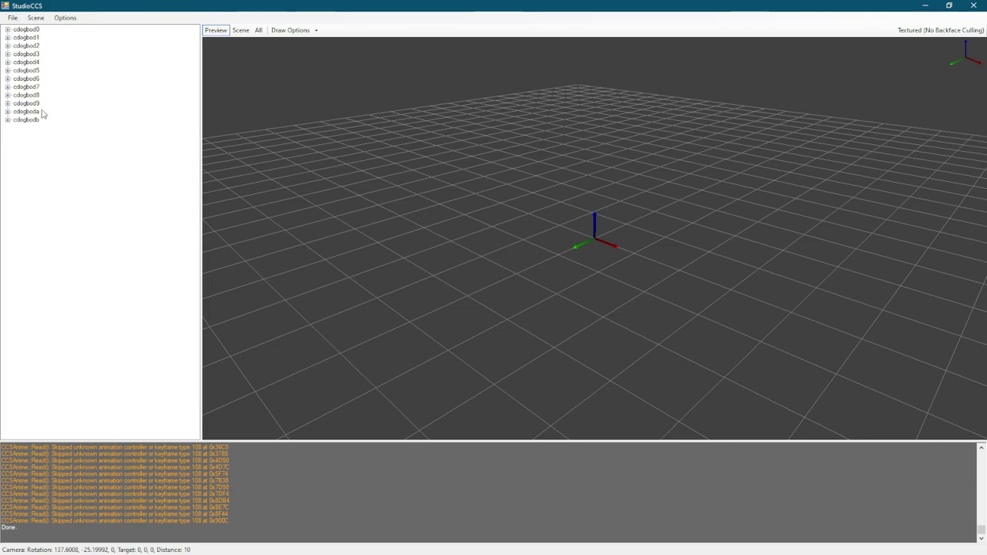
Step: Play cdogboda's 49: ANM_cdgaeat0 animation and view it from a low side angle
left_click(7, 112)
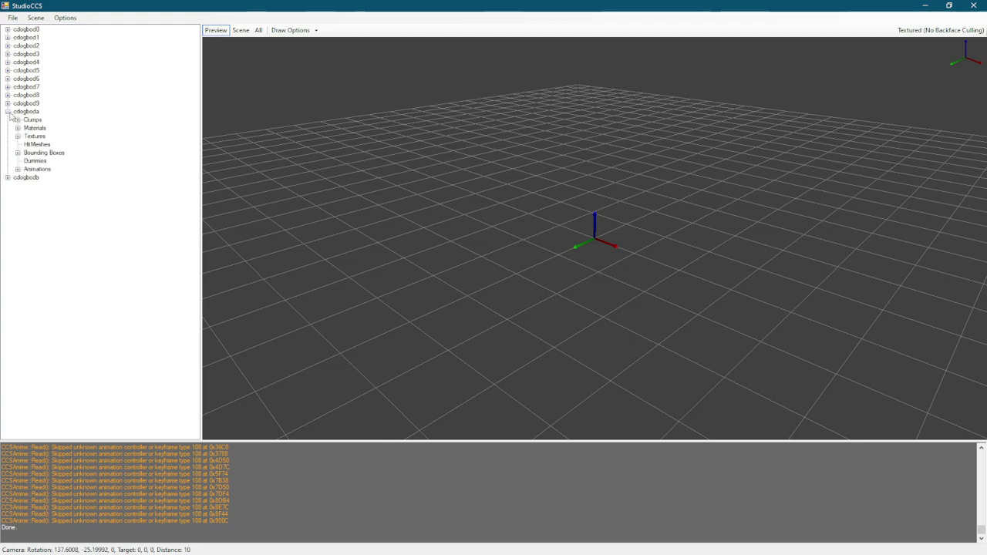
left_click(17, 169)
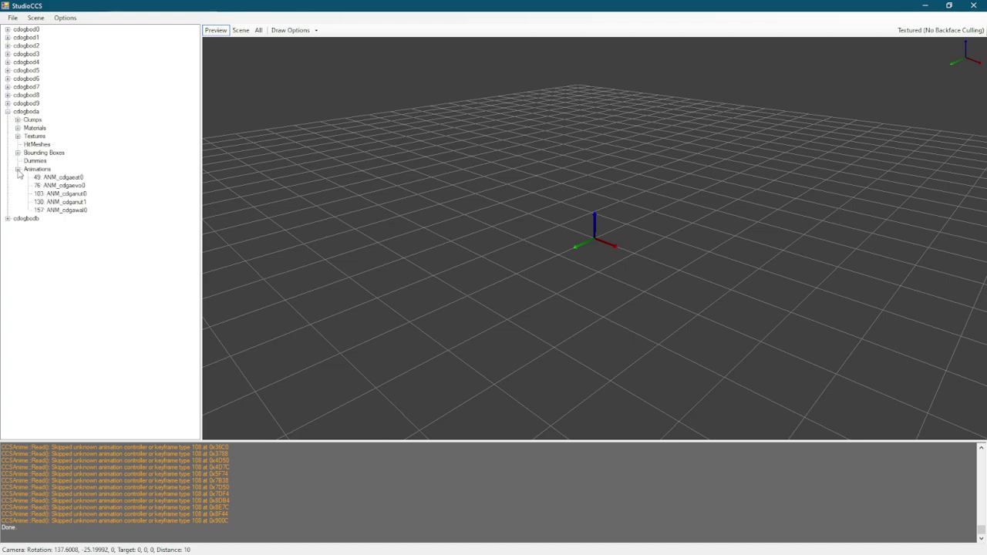
left_click(81, 178)
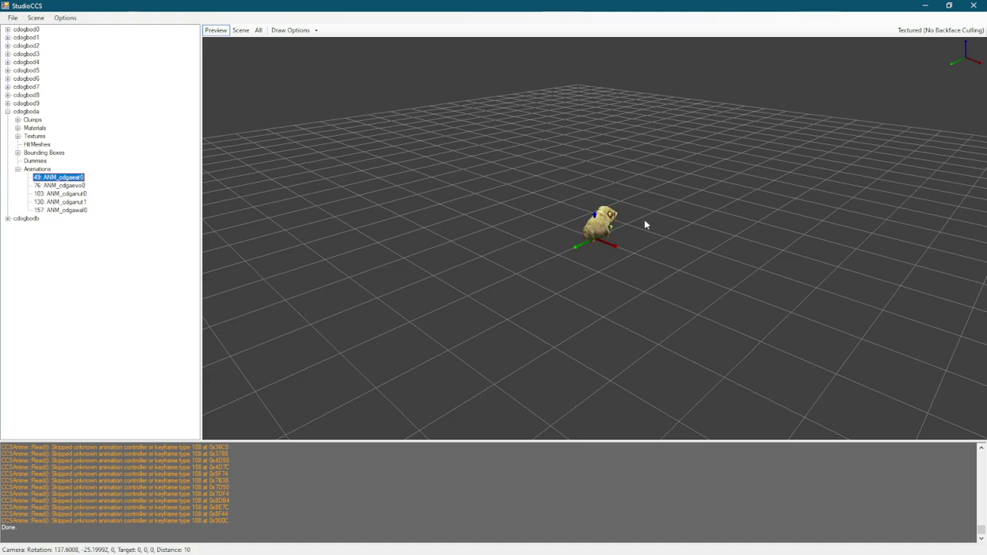
left_click_drag(647, 217, 632, 247)
scroll(641, 234, "up", 2)
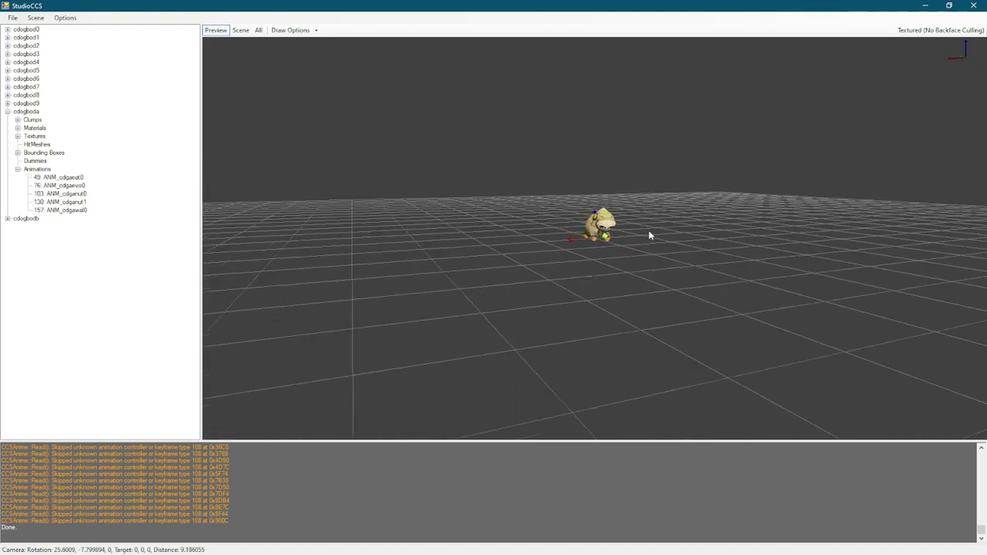
Step: Orbit and zoom around the cdogboda creature, viewing it from the side, above and front
scroll(646, 229, "up", 8)
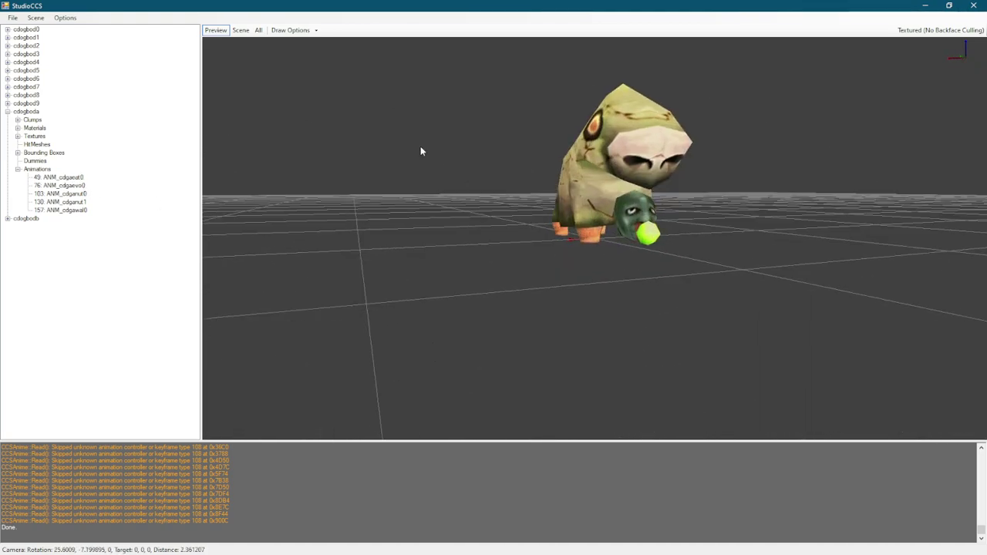
mouse_move(421, 156)
left_mouse_down()
mouse_move(493, 157)
mouse_move(653, 123)
mouse_move(766, 128)
mouse_move(502, 160)
mouse_move(432, 139)
left_mouse_up()
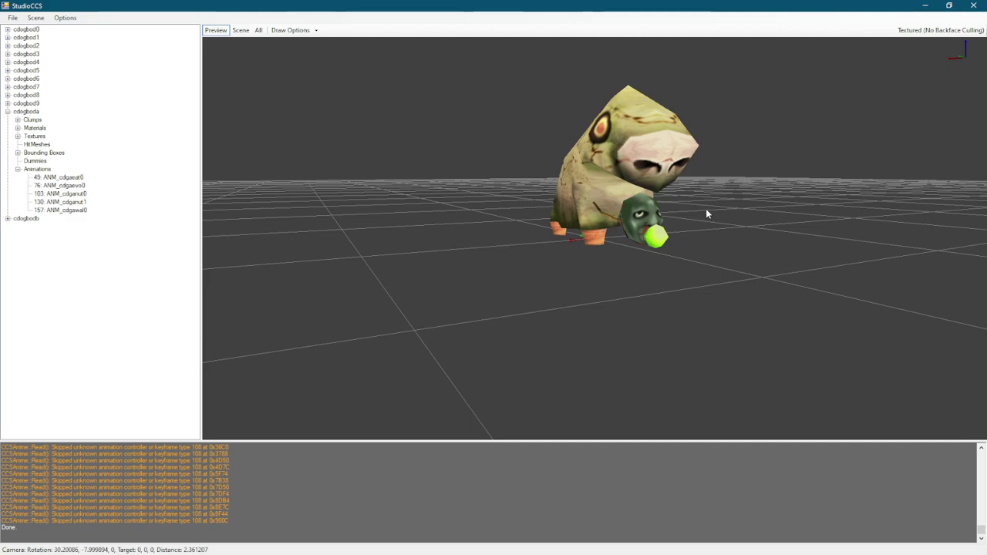
left_click_drag(737, 181, 714, 156)
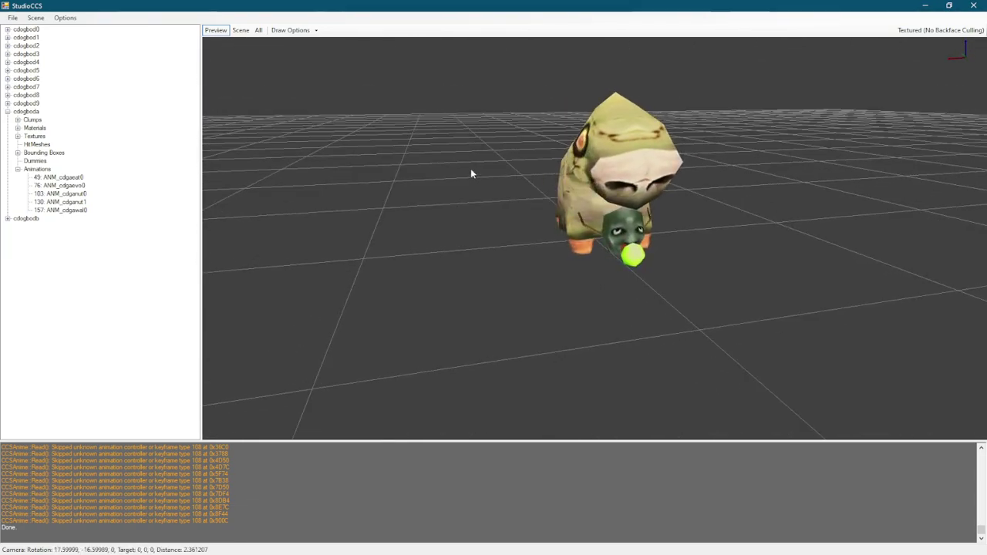
left_click_drag(469, 172, 609, 152)
left_click_drag(529, 137, 640, 231)
scroll(688, 171, "up", 5)
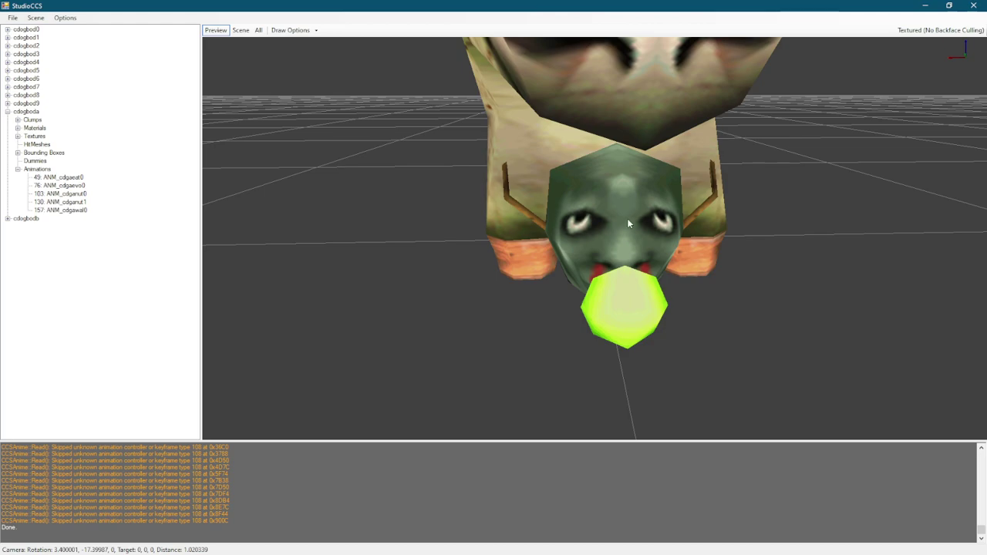
left_click_drag(533, 223, 611, 234)
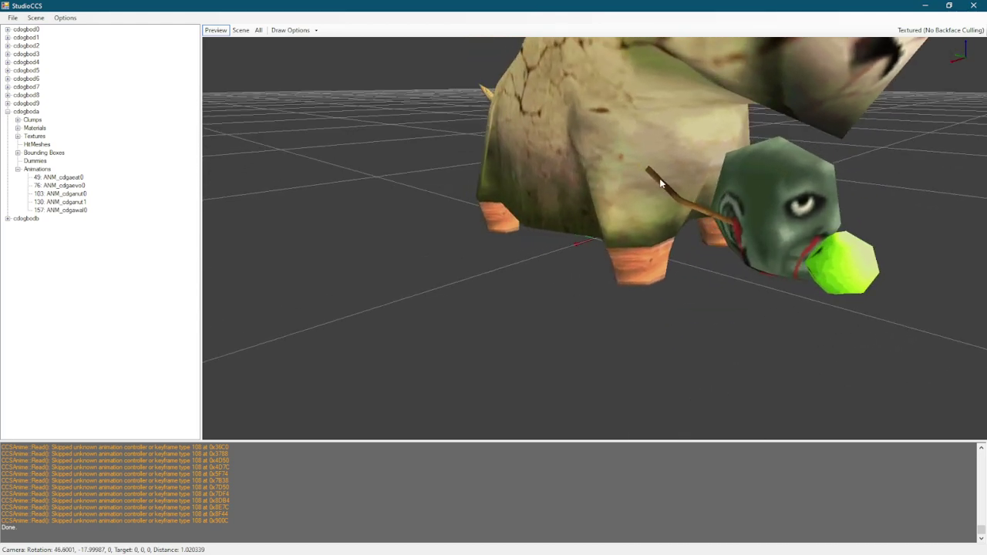
left_click_drag(874, 271, 503, 242)
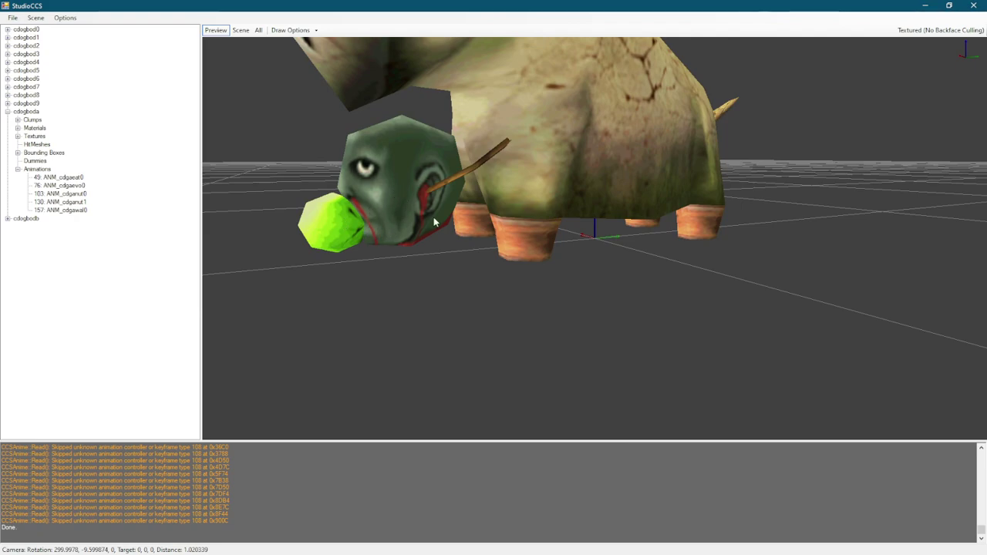
scroll(512, 304, "down", 5)
left_click_drag(532, 301, 552, 253)
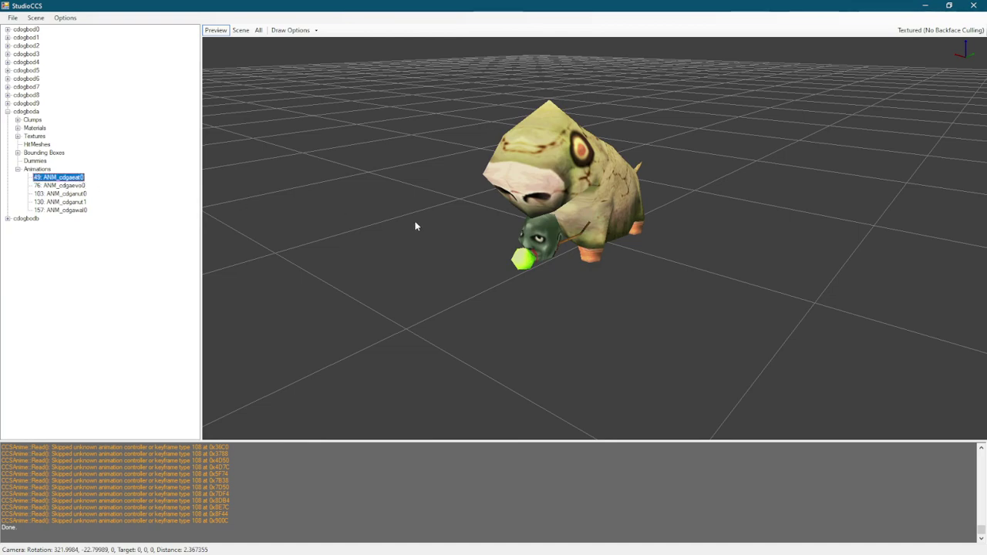
Step: Play cdogboda's 76: ANM_cdgaevo0 animation and orbit to a level side view
left_click_drag(681, 230, 329, 188)
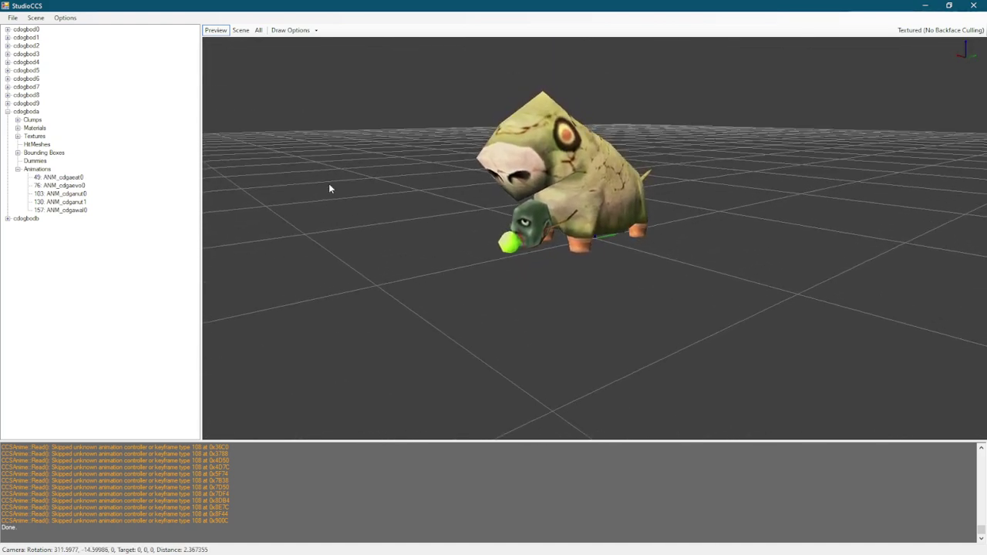
left_click(69, 186)
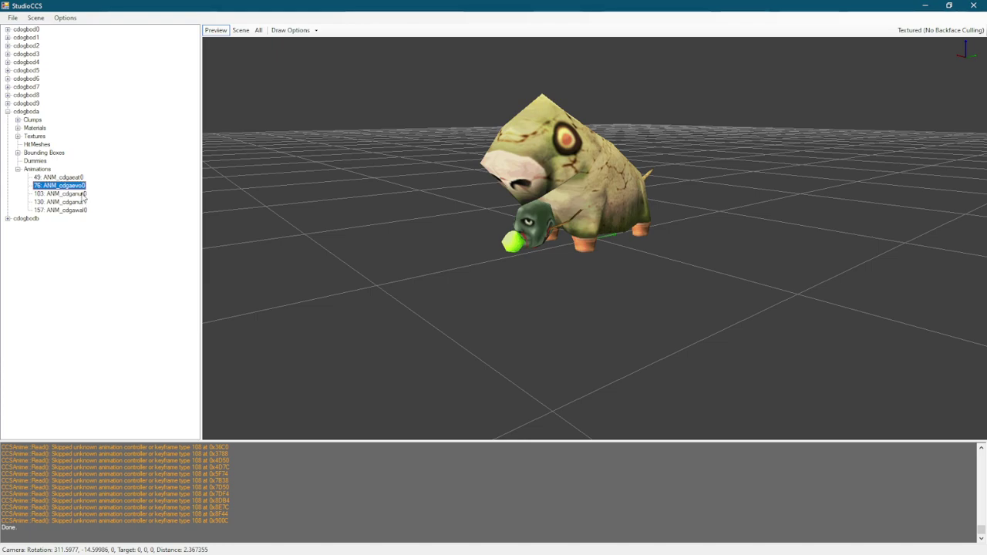
left_click_drag(670, 247, 629, 245)
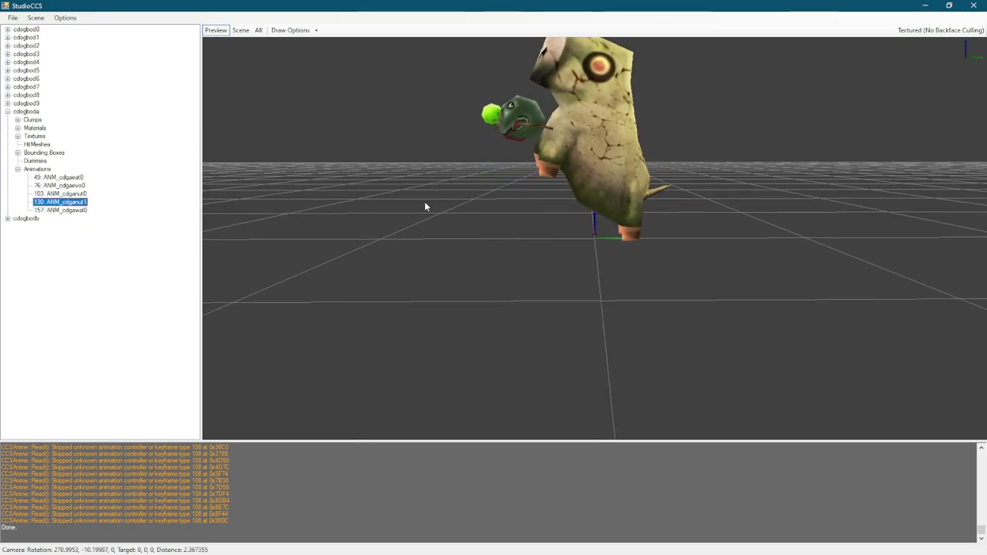
left_click_drag(458, 216, 512, 214)
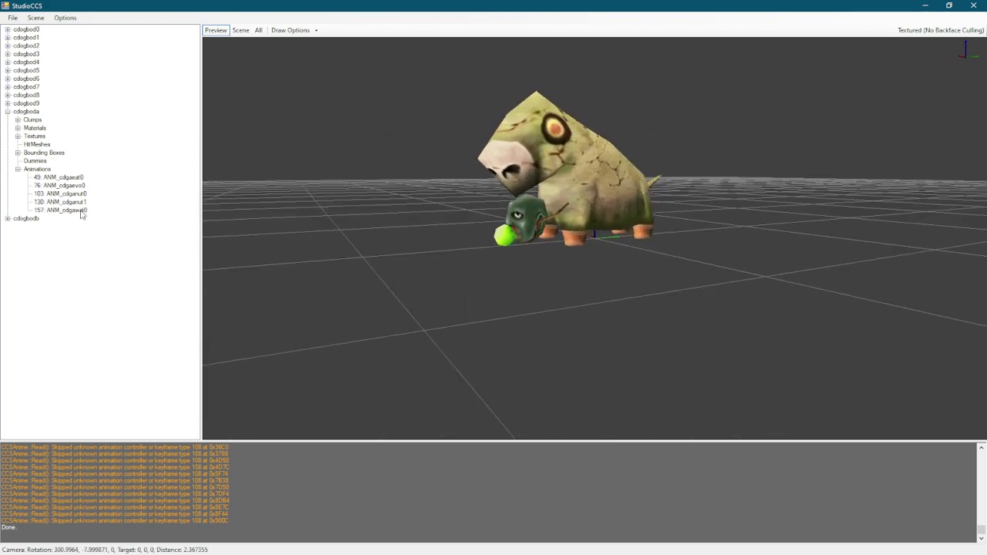
left_click_drag(615, 240, 643, 253)
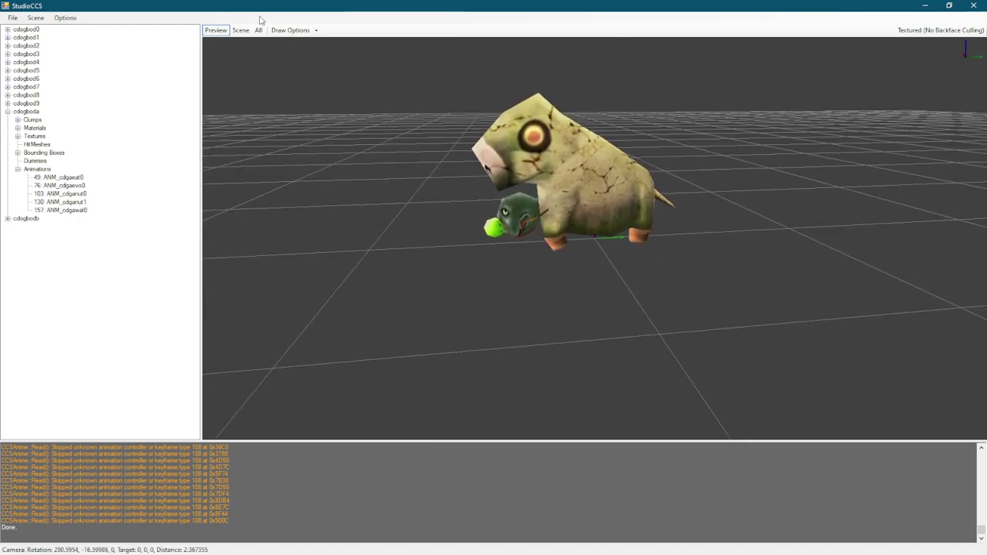
Step: Hide the ground grid and view-centre marker, then orbit around the creature
left_click(314, 31)
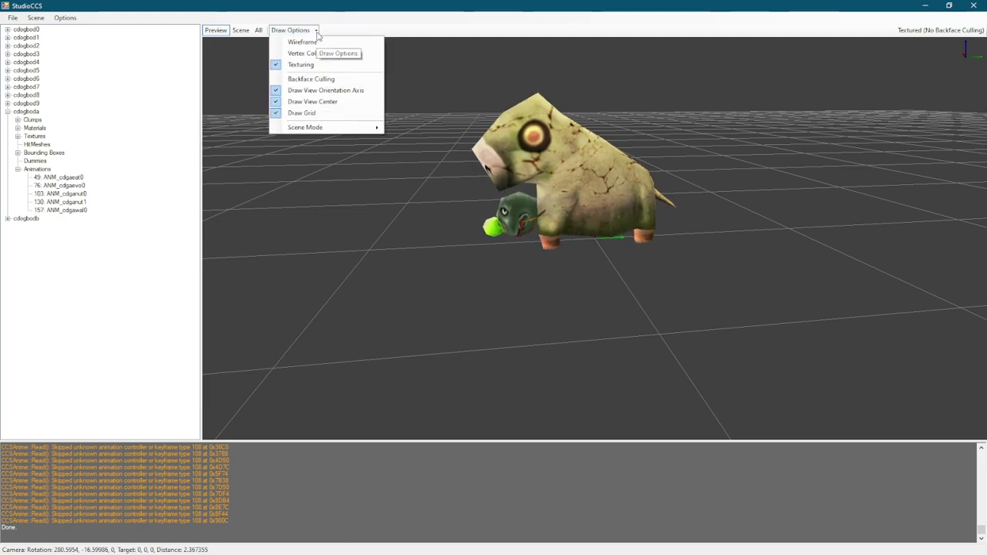
left_click(314, 113)
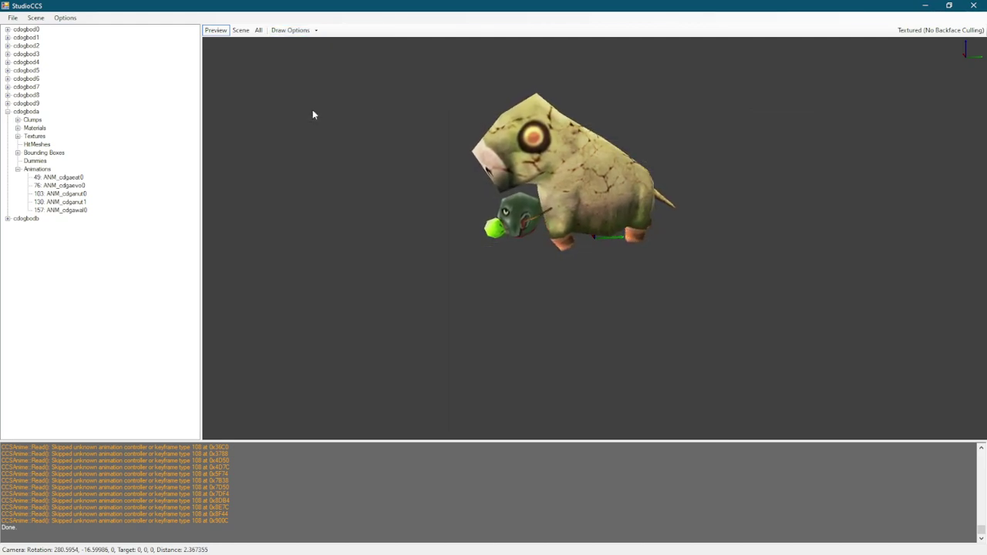
left_click(315, 30)
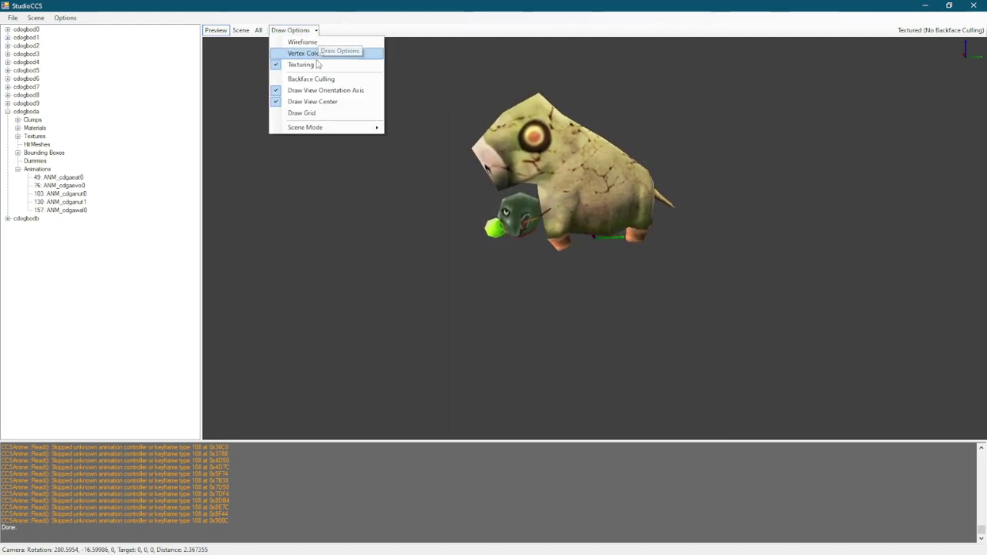
left_click(339, 107)
mouse_move(482, 239)
left_mouse_down()
mouse_move(676, 262)
mouse_move(672, 293)
mouse_move(440, 395)
left_mouse_up()
left_click_drag(406, 284, 933, 233)
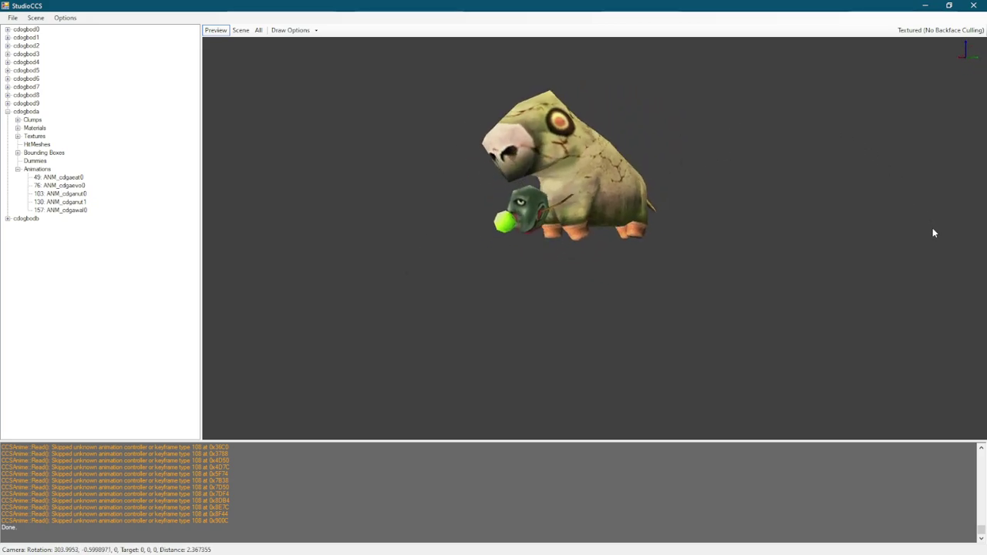
Step: Turn the view-centre marker and ground grid back on
left_click(316, 32)
left_click(316, 104)
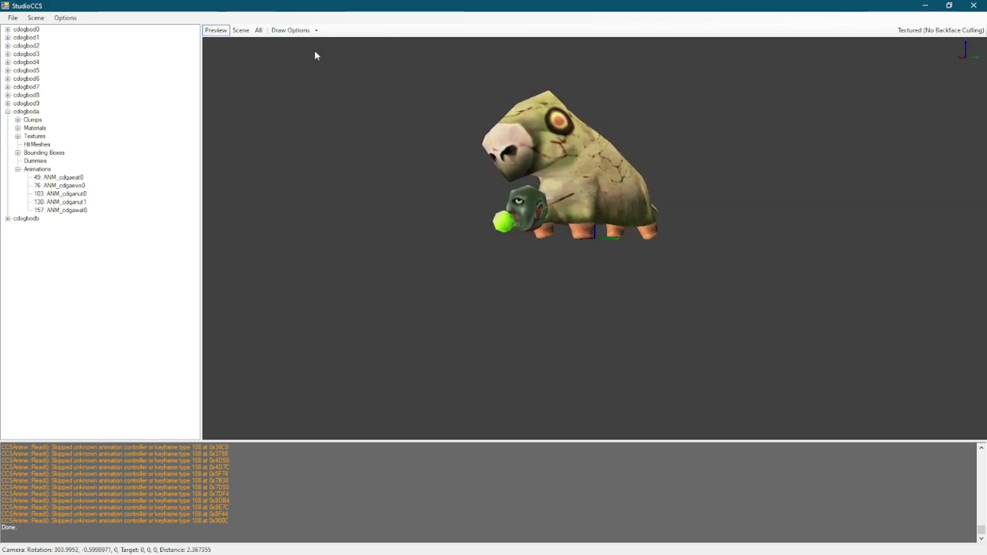
left_click(314, 31)
left_click(310, 113)
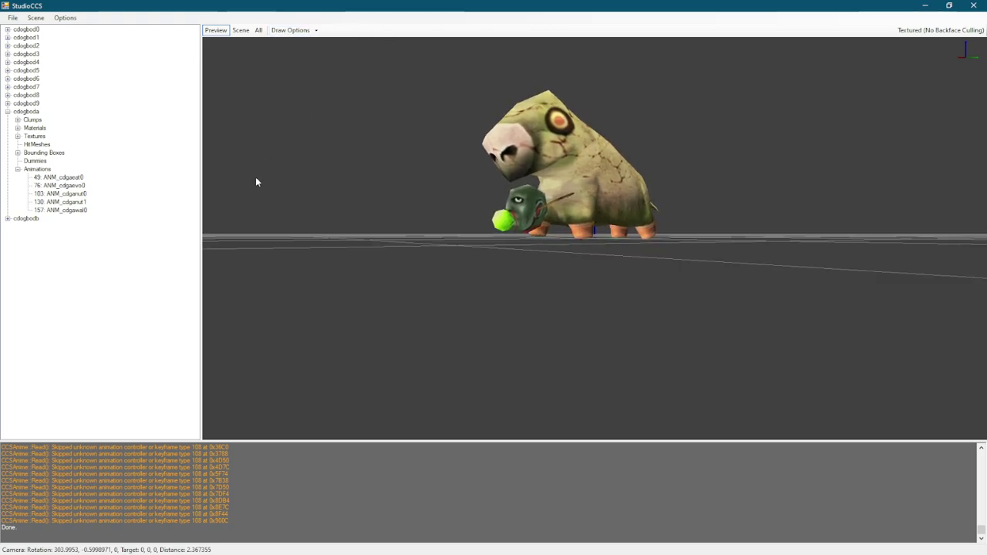
mouse_move(239, 203)
left_mouse_down()
mouse_move(383, 174)
mouse_move(449, 203)
mouse_move(413, 209)
left_mouse_up()
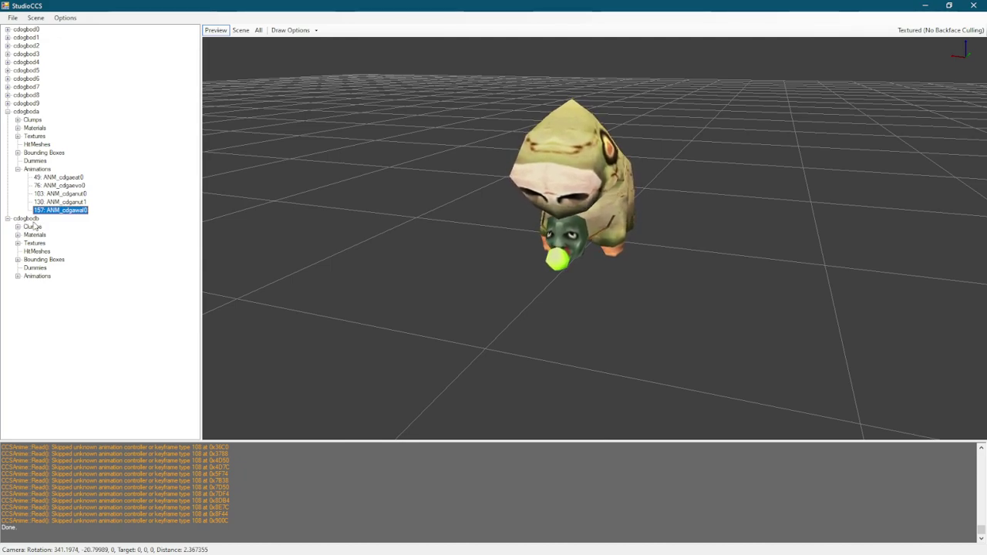
Step: Play cdogbodb's 49: ANM_cdgbeat0, then 157: ANM_cdgbwal0, orbiting to side views
left_click(64, 284)
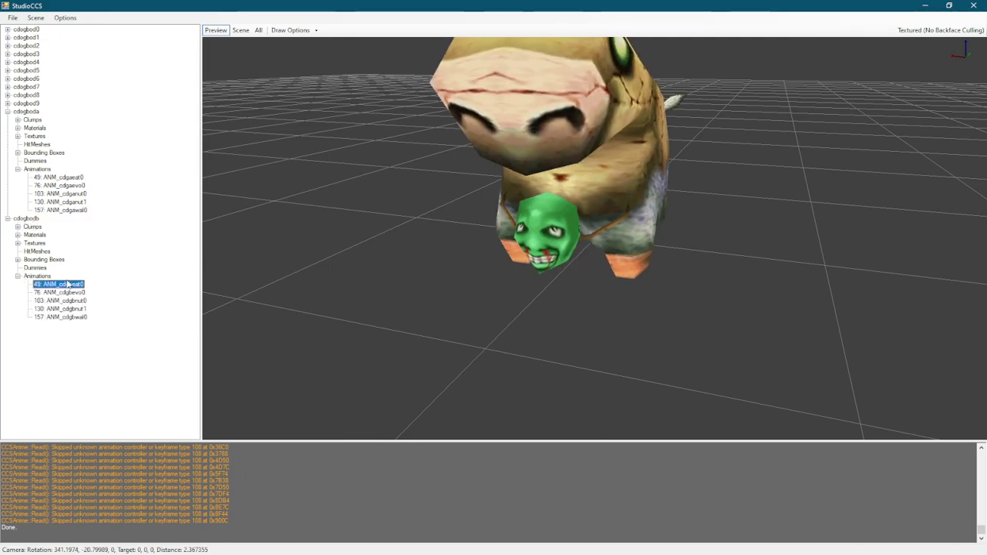
scroll(721, 270, "down", 3)
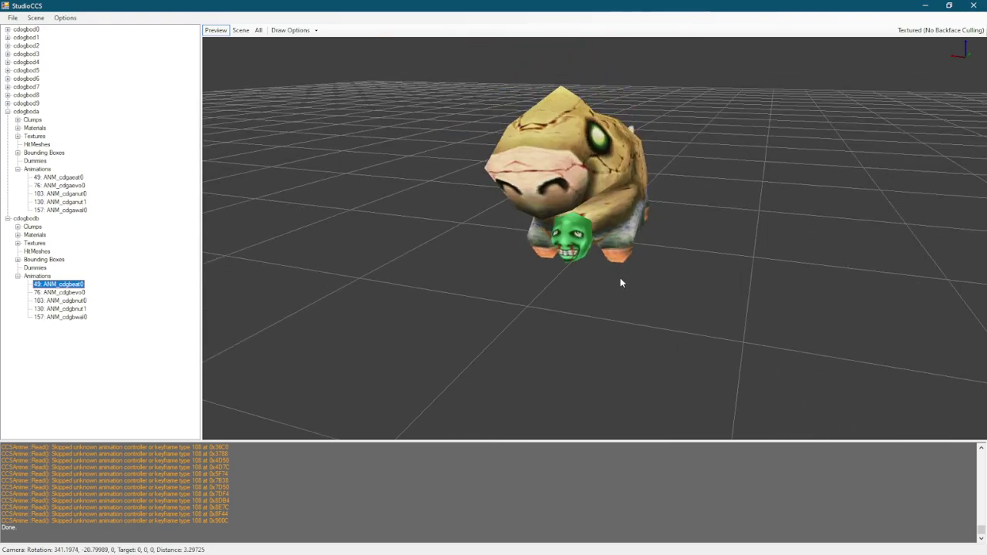
scroll(621, 286, "up", 4)
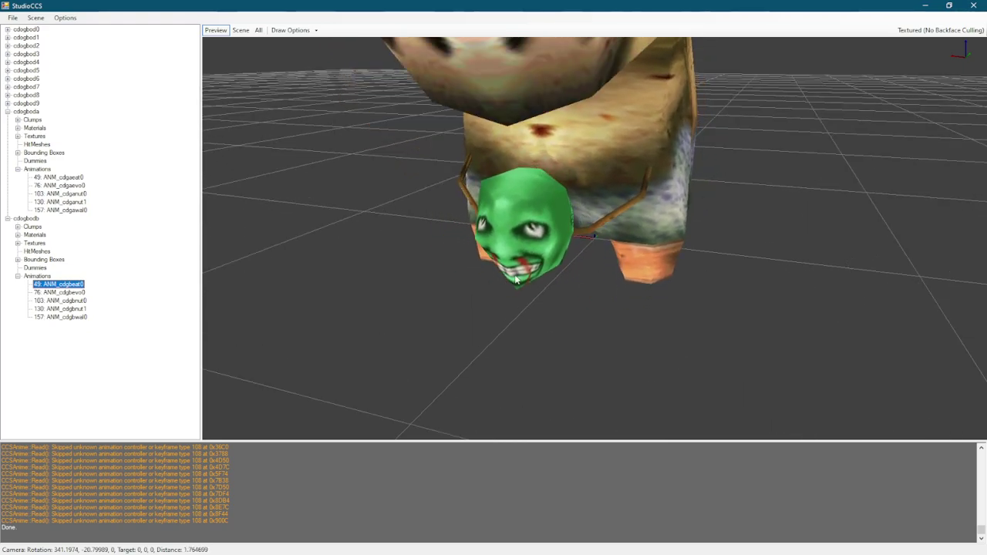
scroll(631, 292, "down", 3)
left_click_drag(631, 291, 629, 246)
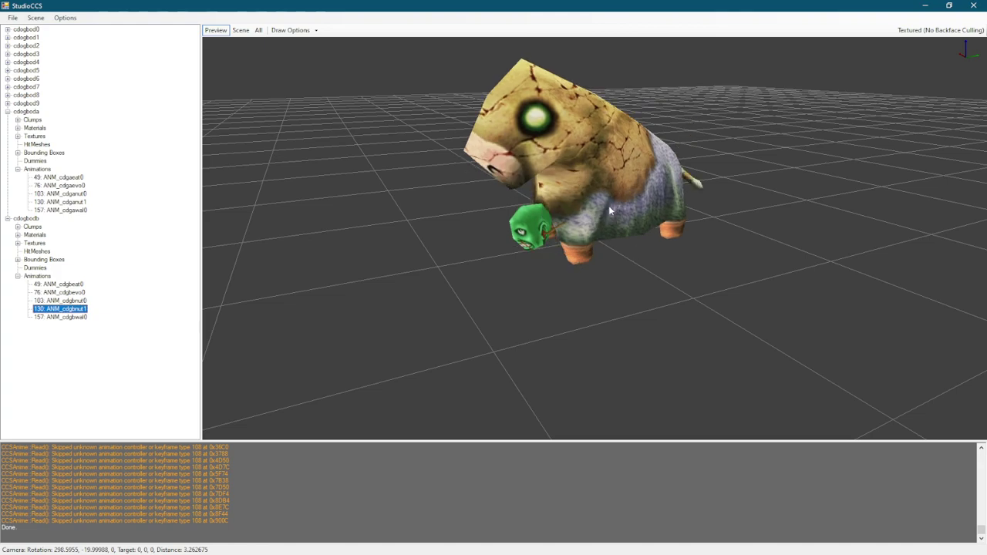
left_click(77, 317)
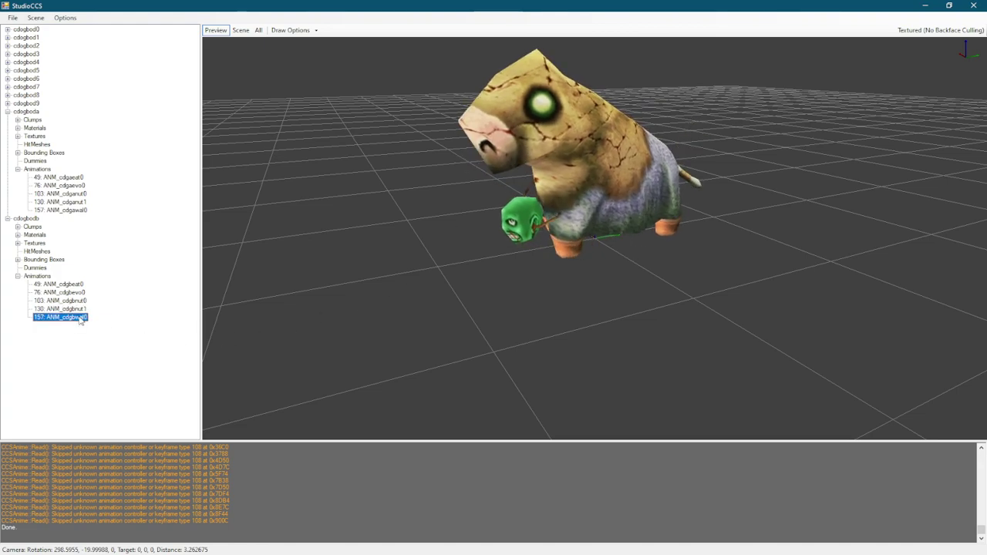
left_click_drag(617, 275, 691, 256)
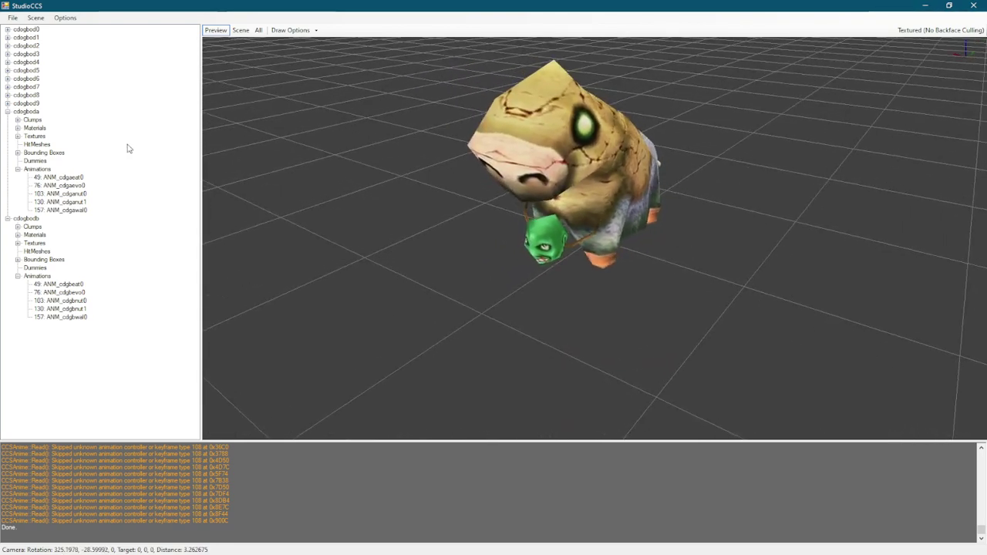
Step: Preview cdogbod0's 51: ANM_cdg0nut0 animation from several angles, then collapse cdogbod0
left_click(8, 29)
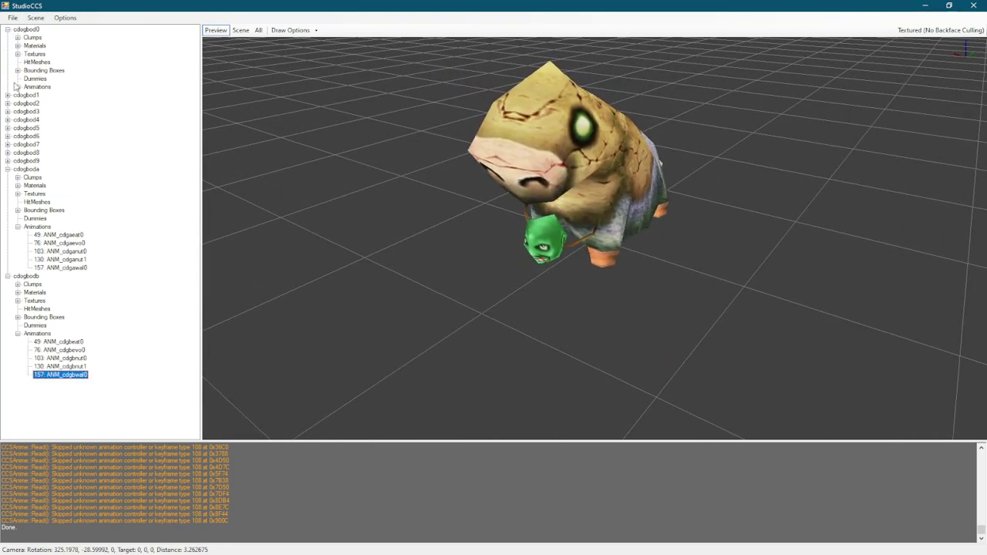
left_click(18, 87)
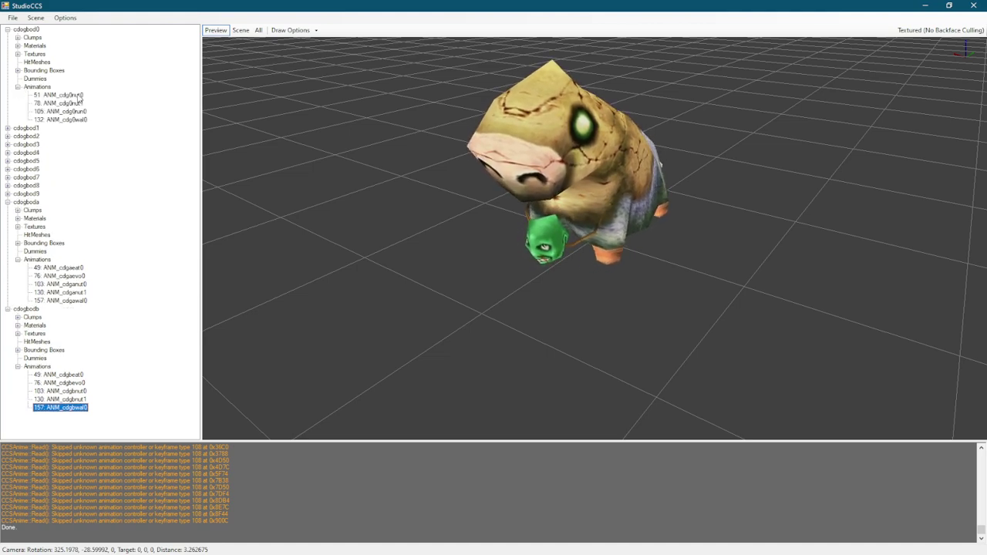
left_click(77, 95)
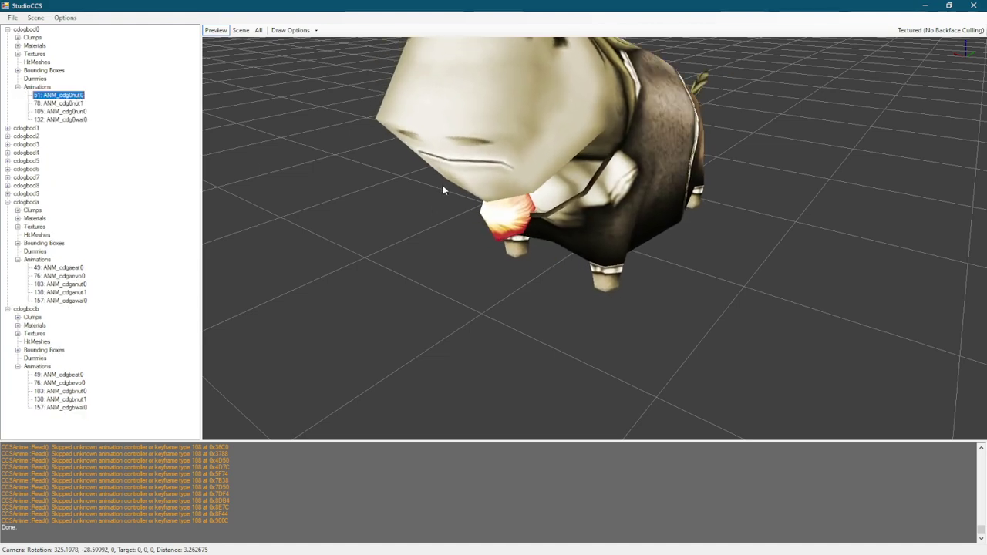
left_click_drag(445, 183, 359, 289)
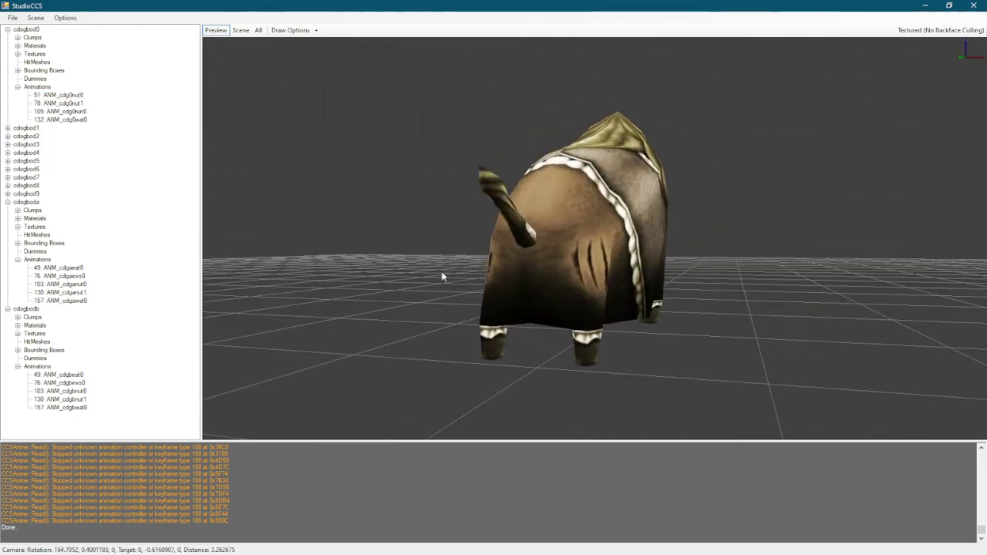
left_click_drag(740, 242, 446, 248)
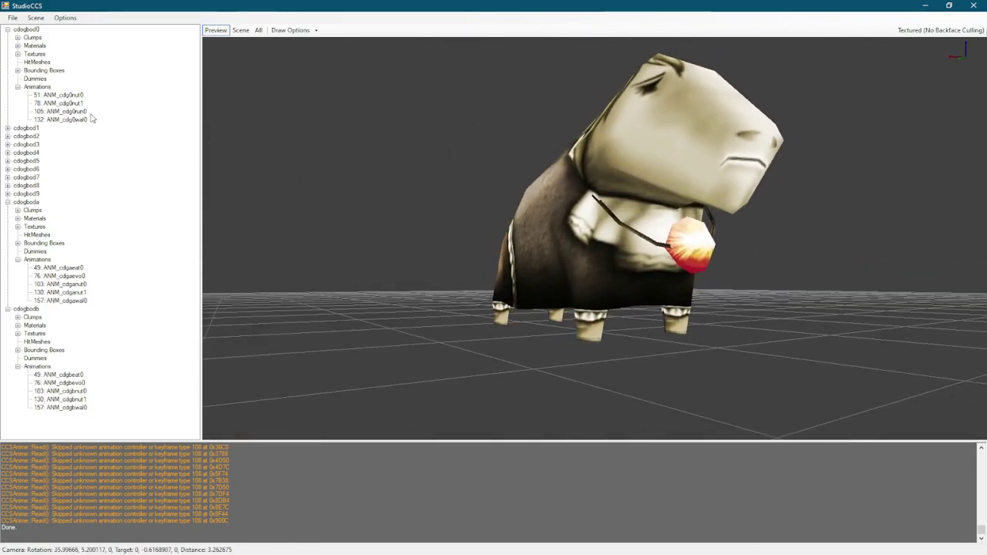
left_click(8, 30)
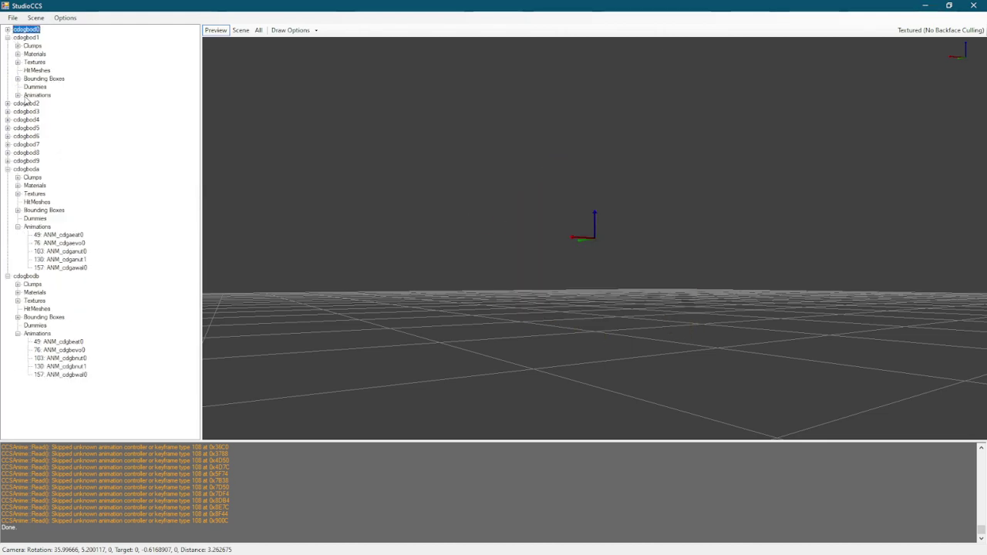
Step: Preview cdogbod1's 51: ANM_cdg1nut0 animation from both sides, then collapse cdogbod1
left_click(74, 103)
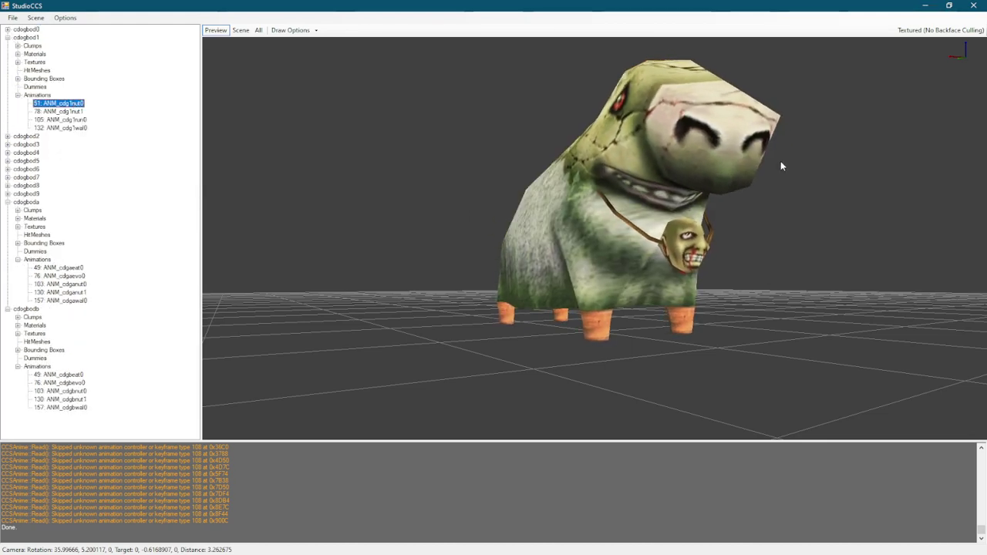
left_click_drag(789, 165, 912, 147)
left_click_drag(429, 150, 611, 288)
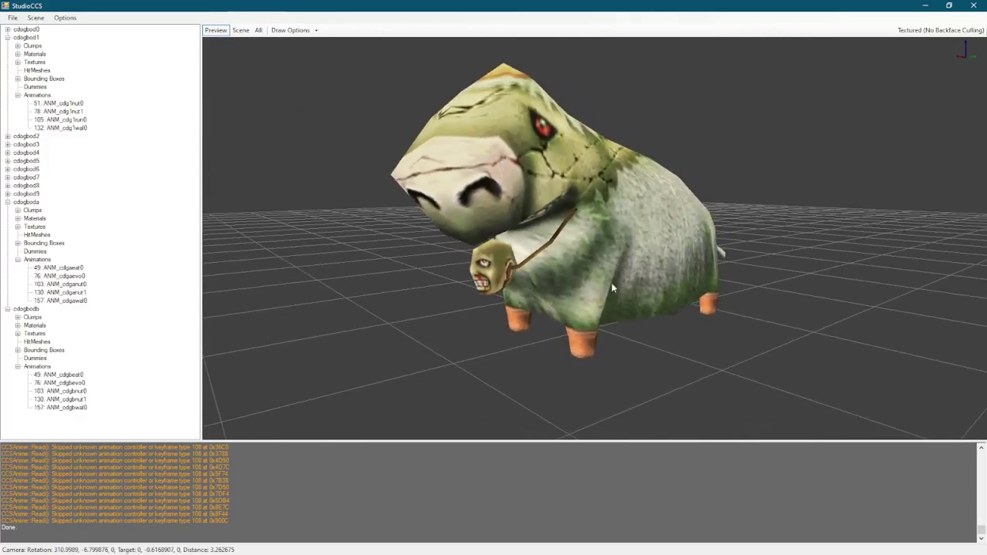
left_click(7, 37)
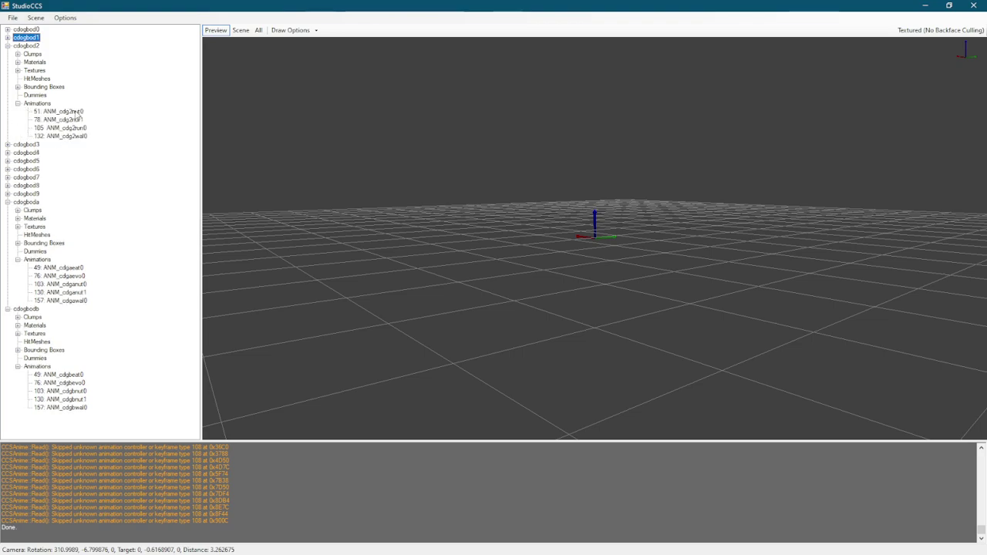
Step: Play cdogbod2's 51: ANM_cdg2nut0 and orbit the armoured creature from front to rear
left_click(77, 112)
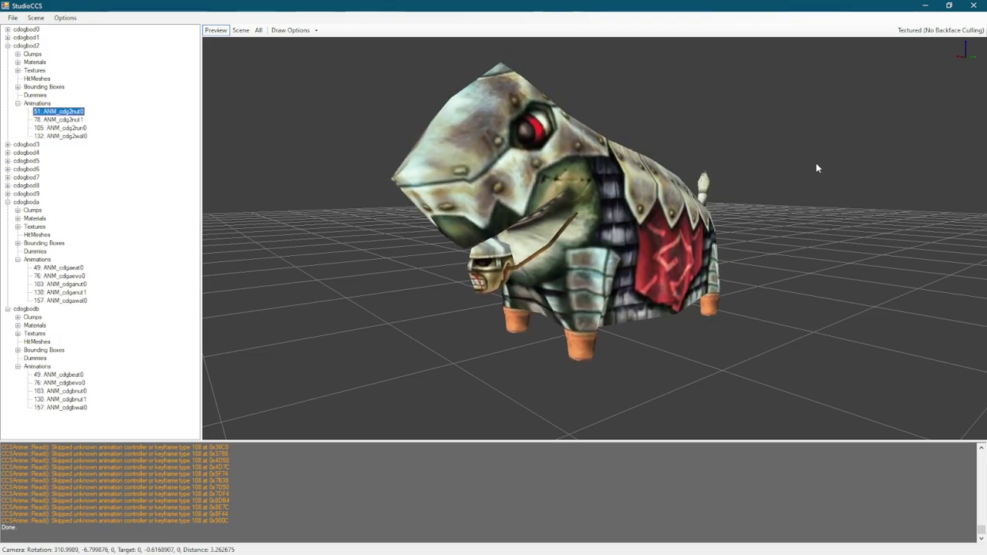
left_click_drag(817, 168, 914, 178)
scroll(733, 284, "up", 3)
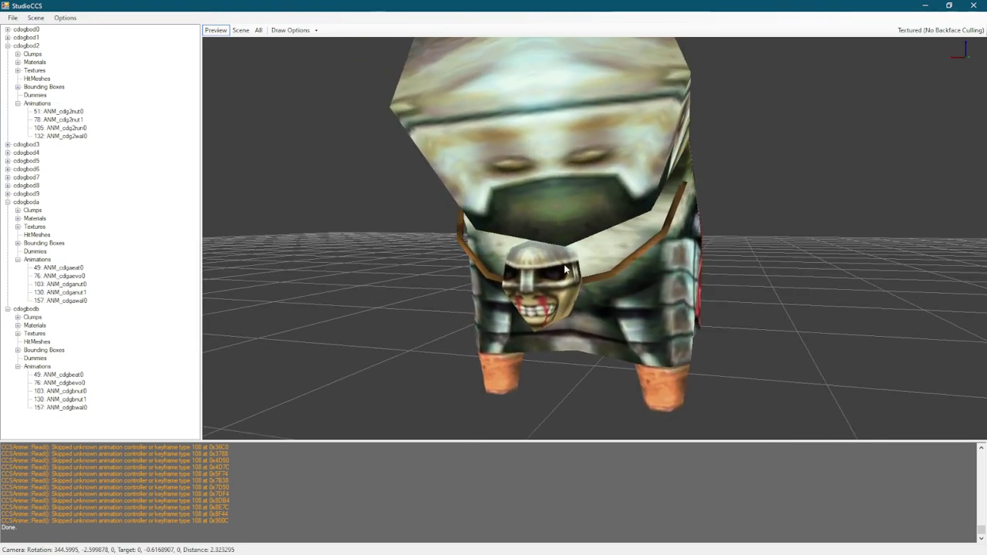
scroll(579, 287, "down", 3)
left_click_drag(689, 319, 563, 346)
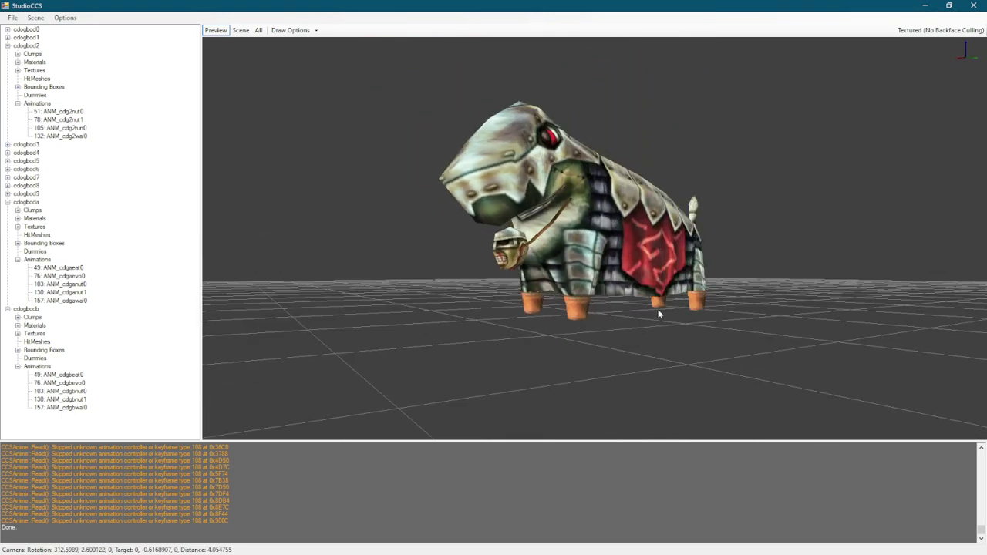
scroll(569, 301, "up", 2)
left_click_drag(568, 301, 979, 211)
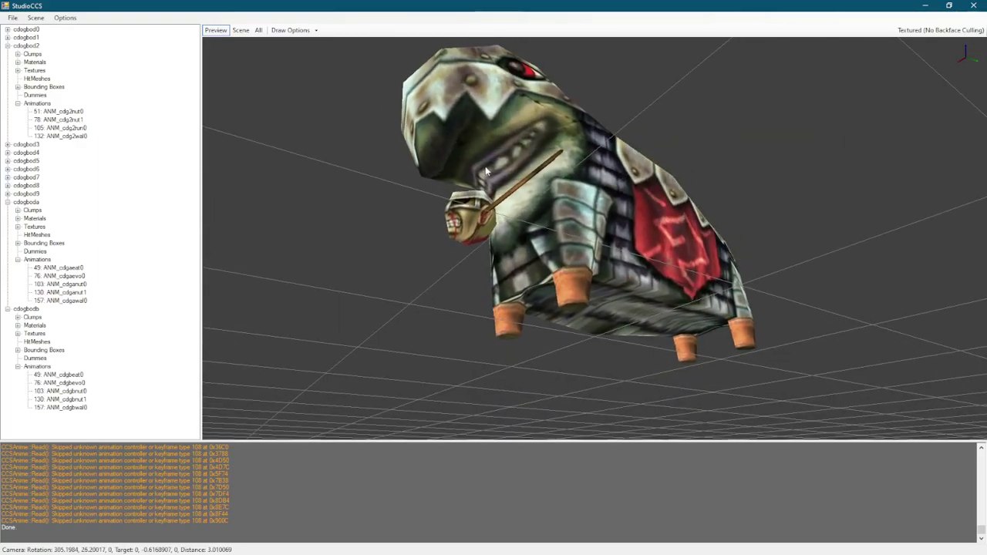
scroll(752, 214, "down", 1)
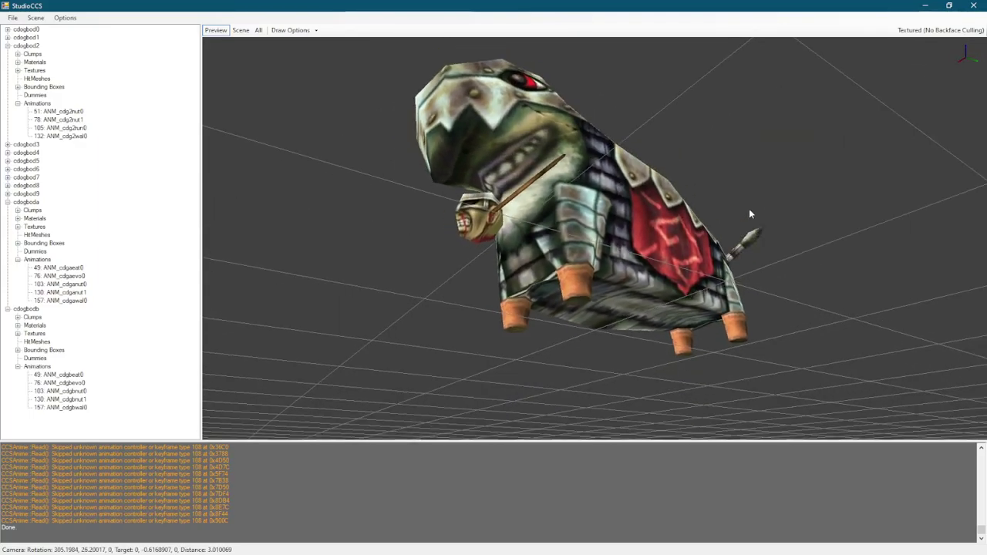
scroll(778, 218, "down", 3)
left_click_drag(778, 218, 776, 108)
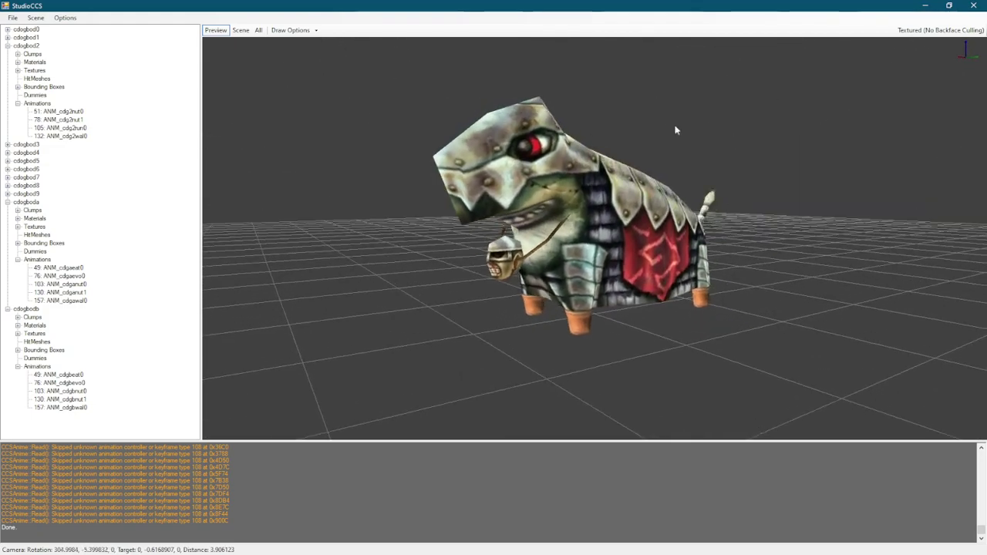
Step: Play cdogbod3's 51: ANM_cdg3nut0 animation and orbit and zoom around the colourful grinning creature
left_click(58, 111)
left_click(7, 144)
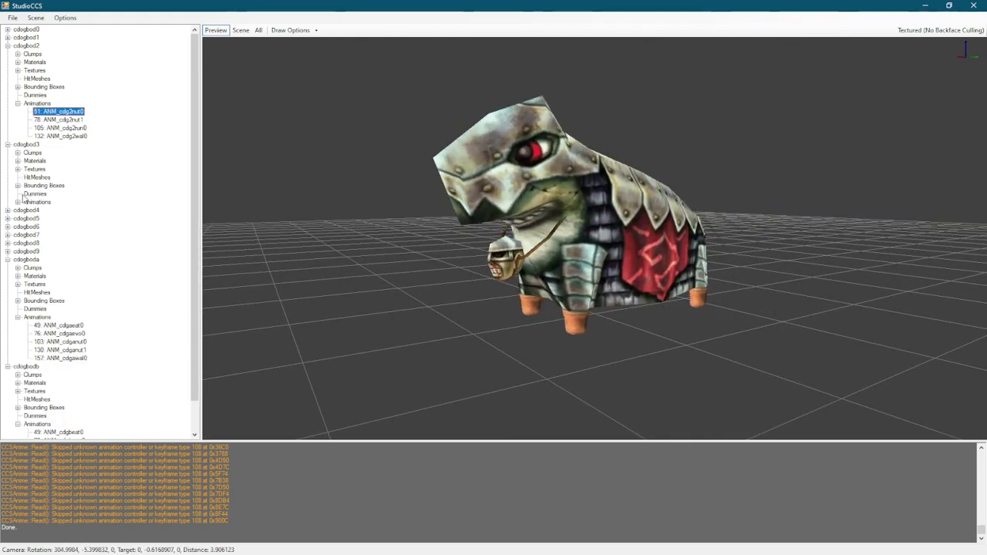
left_click(17, 201)
left_click(58, 210)
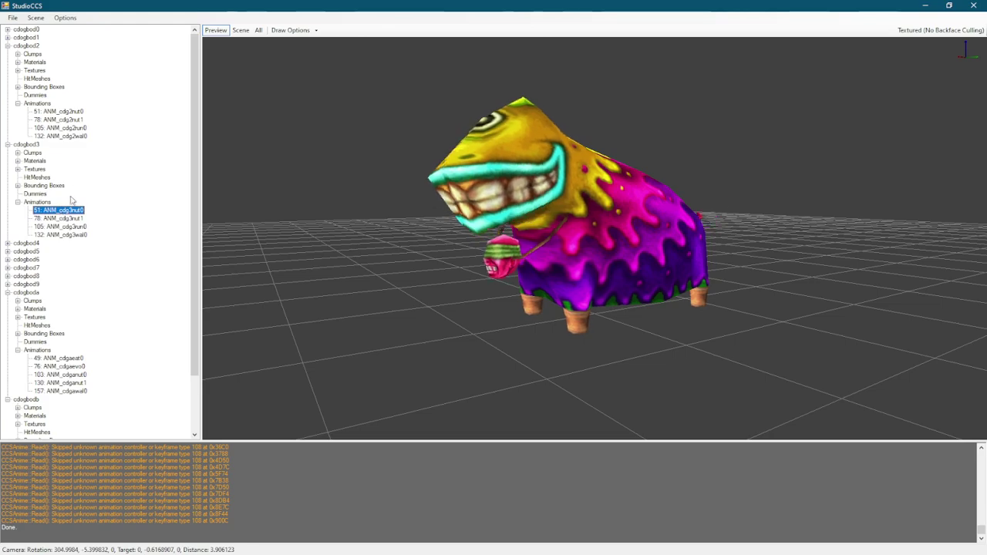
left_click_drag(419, 275, 629, 301)
scroll(632, 302, "up", 5)
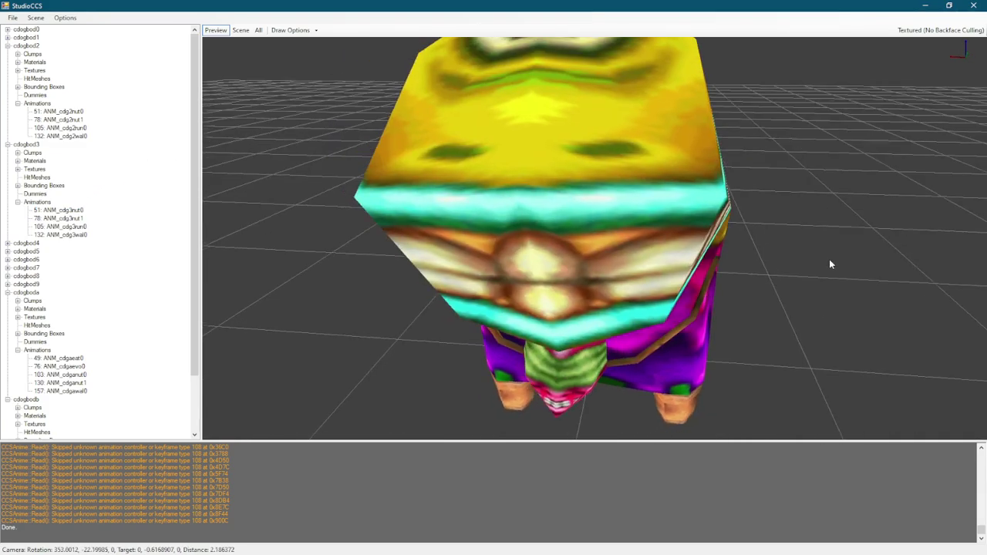
left_click_drag(831, 264, 729, 353)
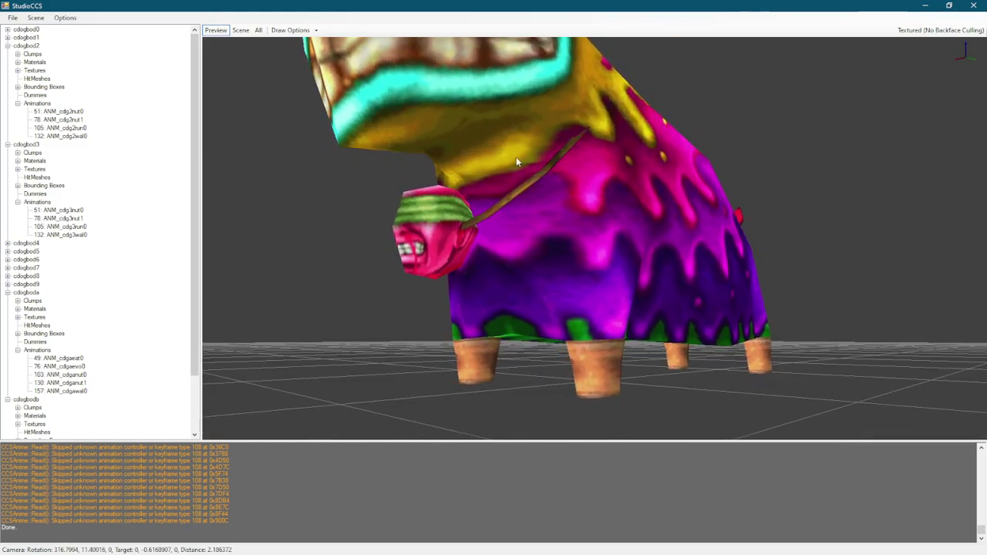
scroll(789, 172, "down", 3)
left_click_drag(799, 216, 748, 155)
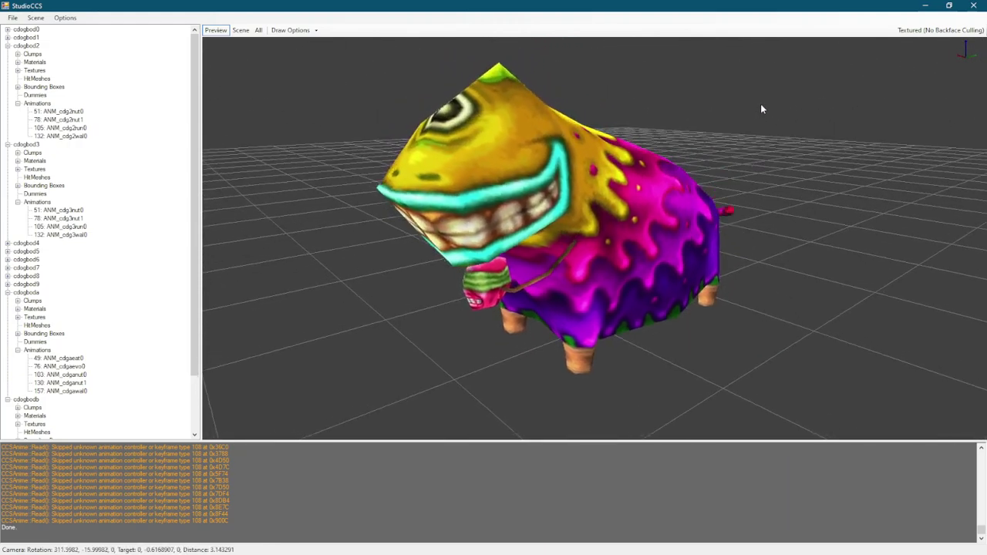
Step: Preview cdogbod4's ANM_cdg4nut0 and cdogbod5's ANM_cdg5nut0 animations, collapsing each model entry
double_click(26, 144)
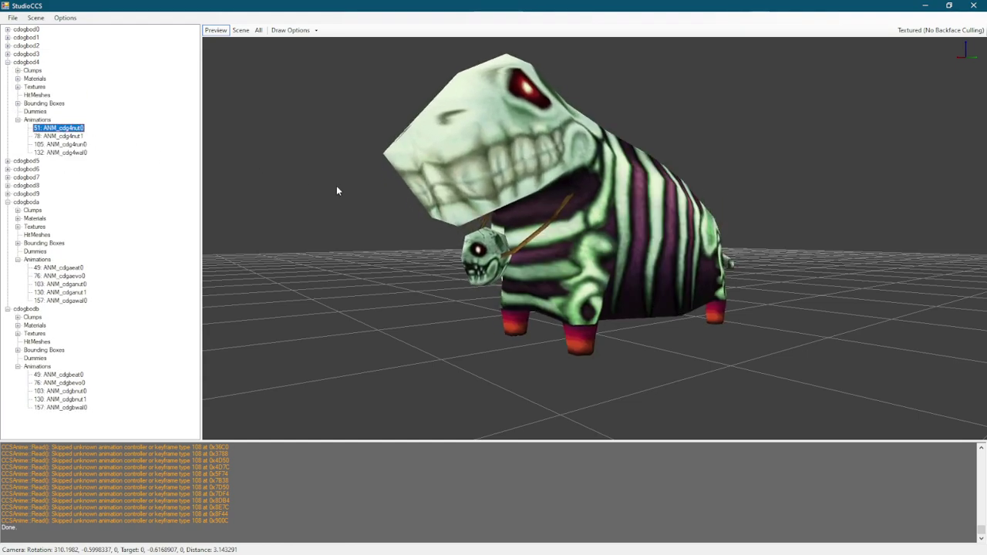
left_click_drag(409, 277, 493, 267)
left_click_drag(593, 264, 663, 231)
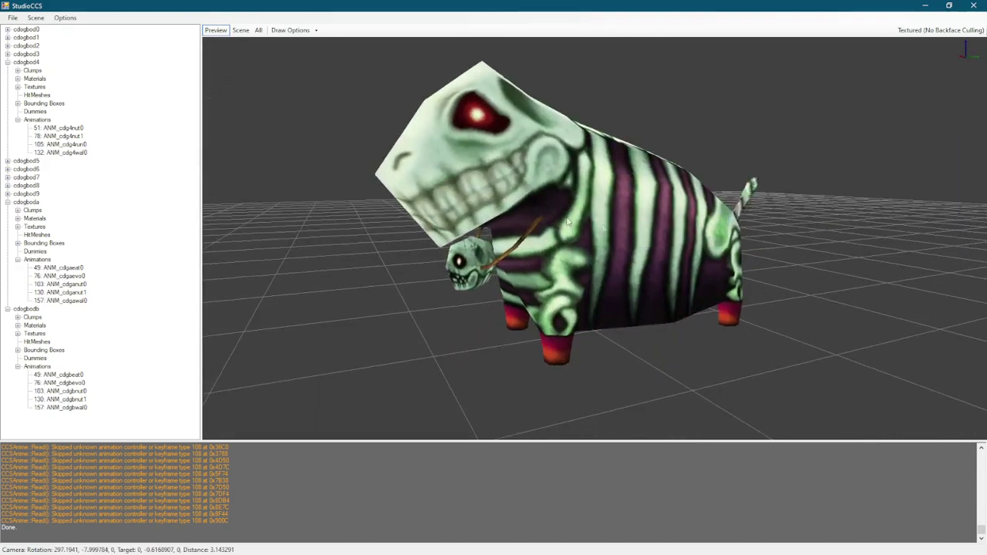
left_click(7, 61)
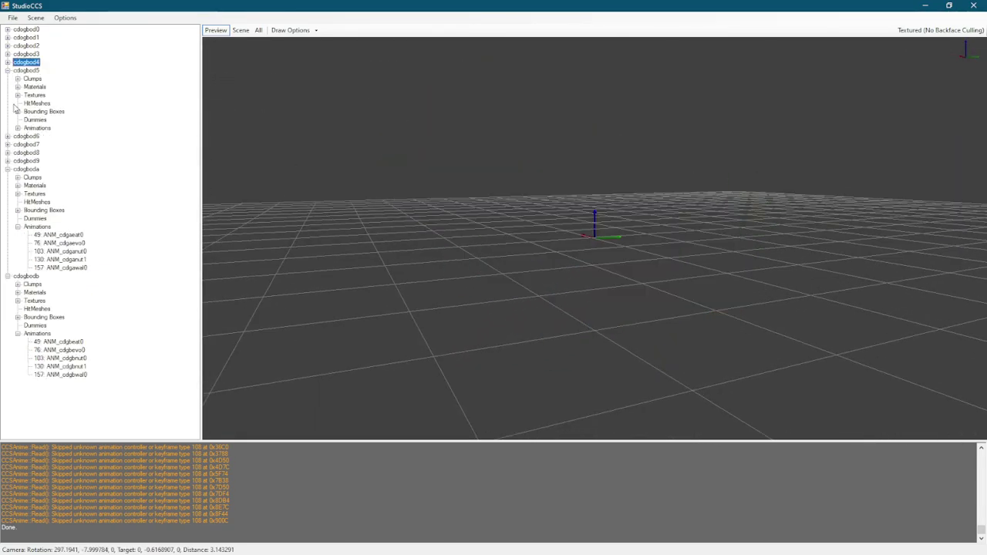
left_click(48, 136)
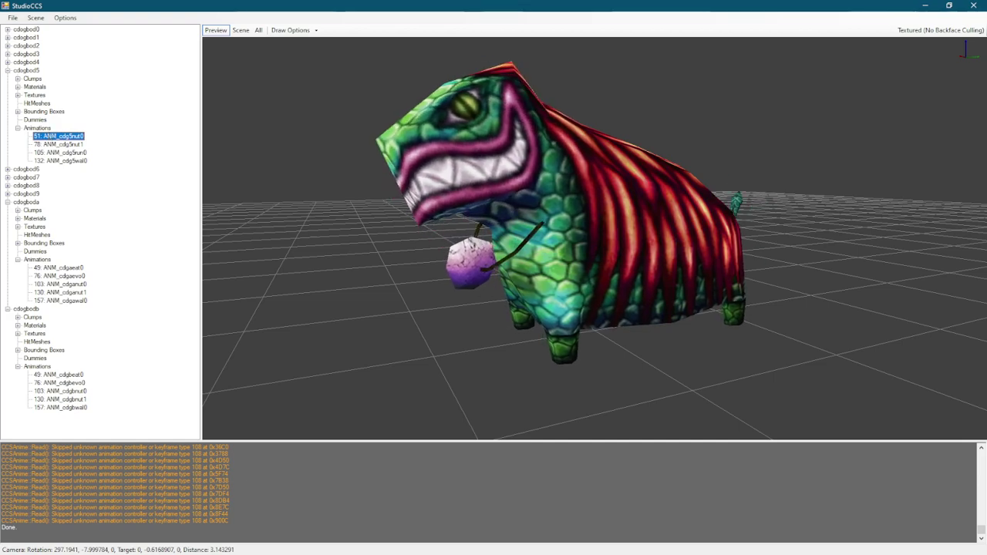
left_click(7, 70)
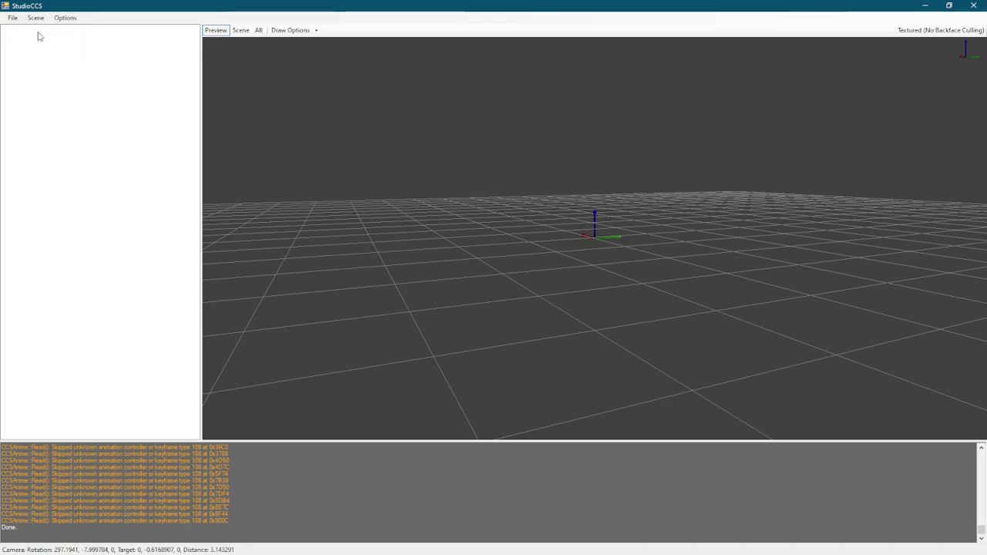
Step: Load files 00000624-xgfood00.ccs through 00000639-xgfood0f.ccs from VOL1
left_click(23, 28)
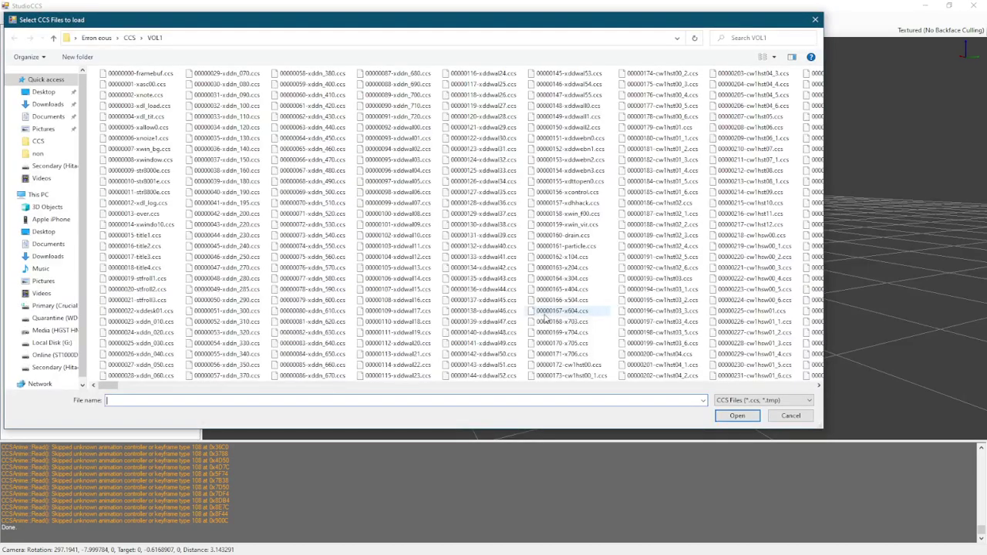
scroll(542, 293, "down", 10)
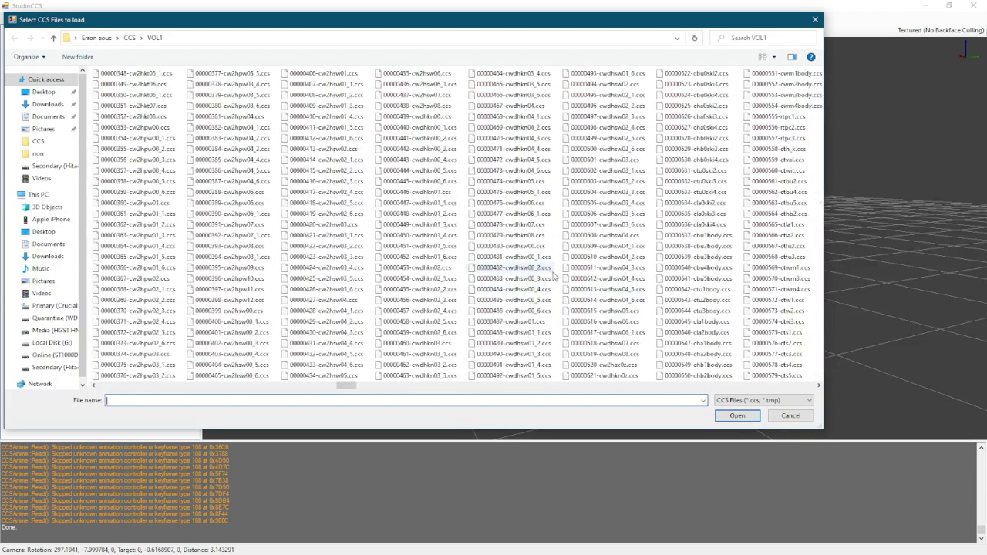
scroll(553, 274, "down", 4)
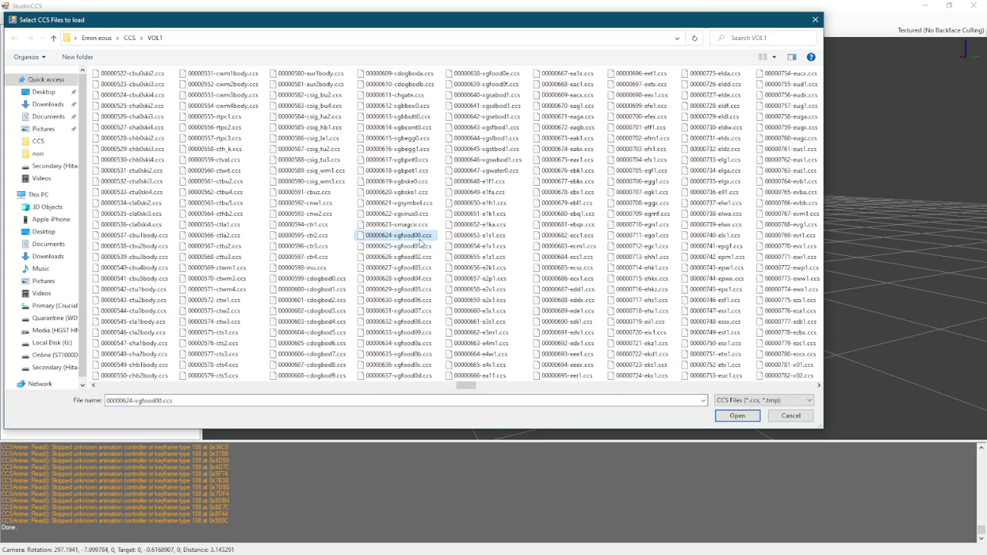
left_click(516, 84, "shift")
left_click(724, 420)
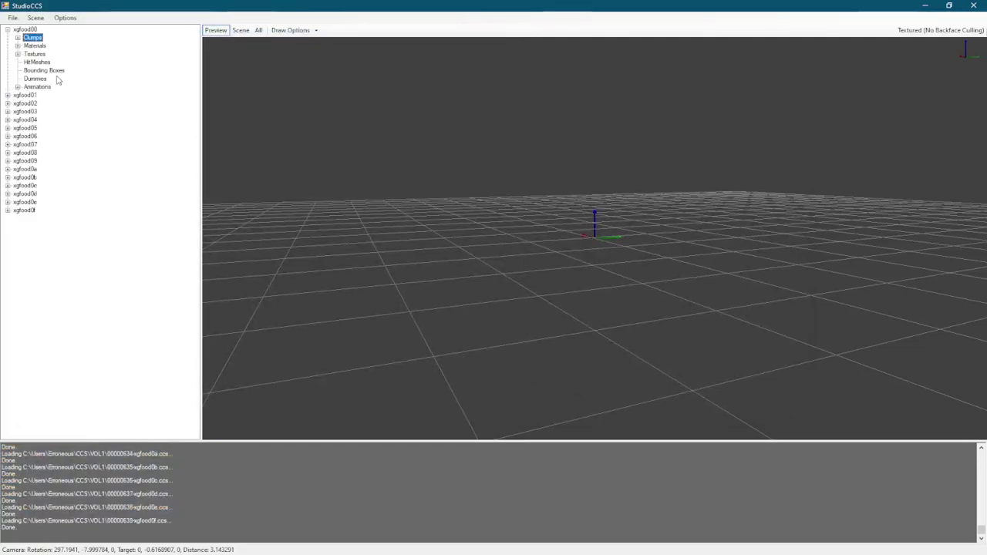
Step: Play xgfood00's 5: ANM_xgfood00a animation and orbit and zoom around the cracked yellow egg
left_click(58, 95)
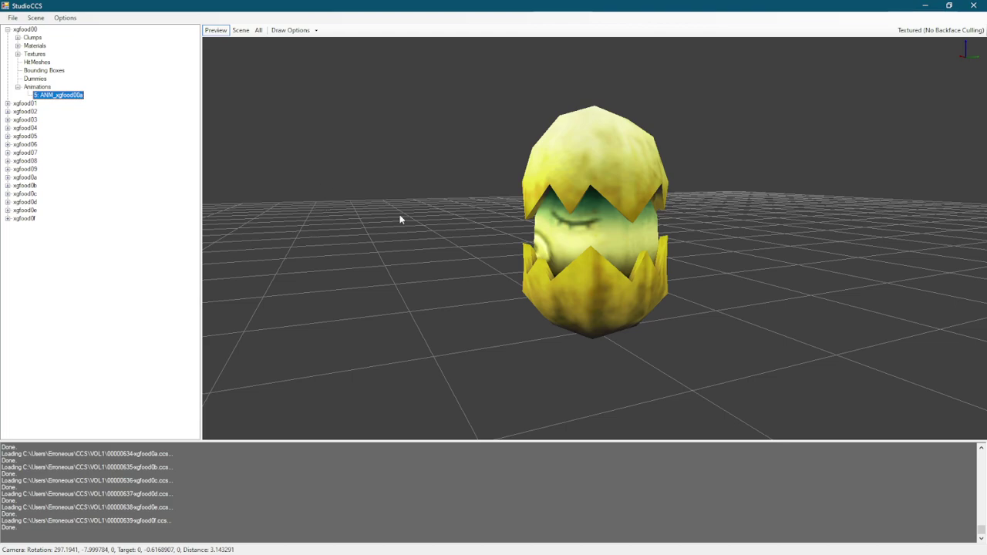
left_click_drag(474, 223, 502, 339)
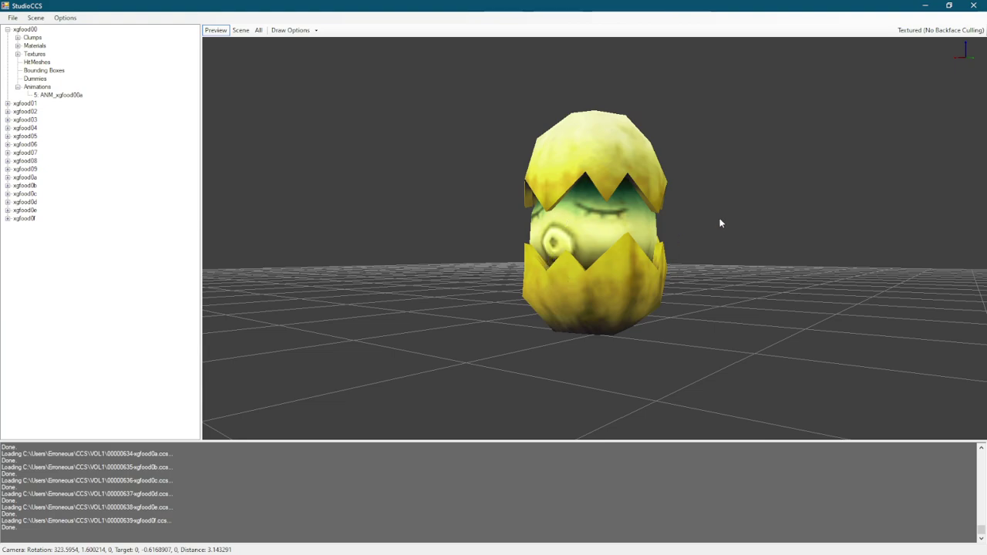
left_click_drag(751, 209, 667, 209)
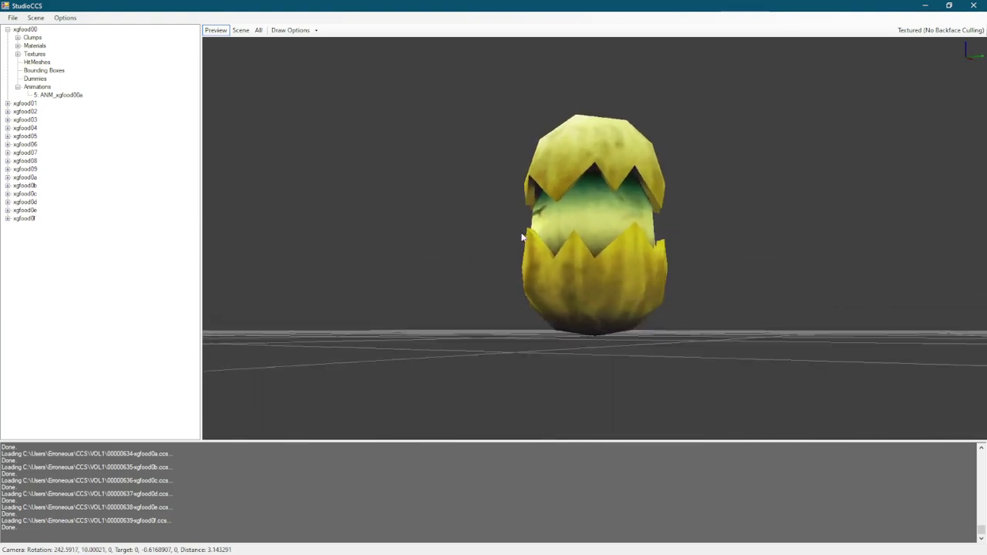
left_click_drag(520, 238, 427, 245)
left_click_drag(739, 199, 458, 190)
left_click_drag(709, 180, 668, 233)
scroll(668, 233, "up", 3)
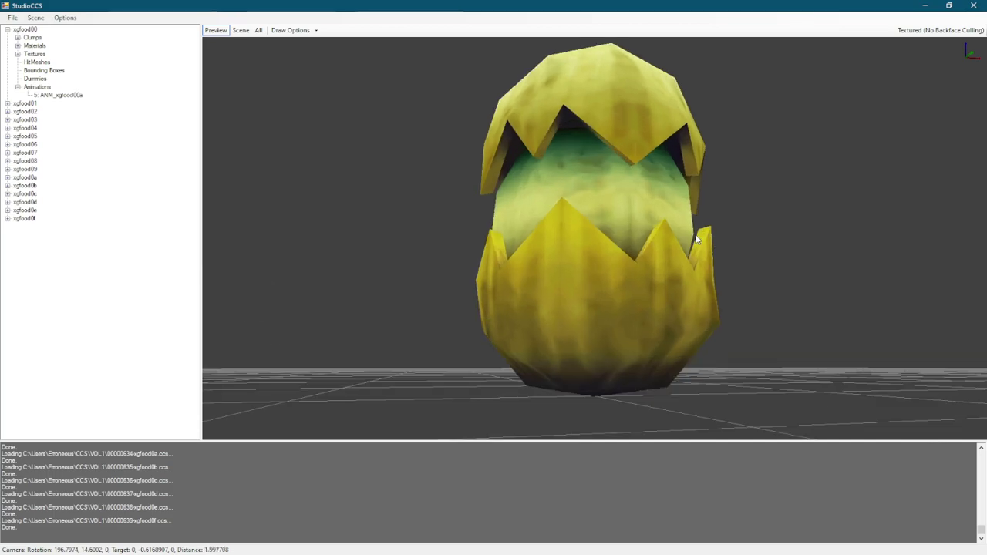
scroll(702, 240, "up", 1)
left_click_drag(804, 218, 342, 184)
scroll(447, 213, "down", 3)
left_click_drag(442, 211, 324, 245)
Step: Preview the xgfood01 plant and xgfood02 onion animations, collapsing each entry afterwards
left_click(7, 30)
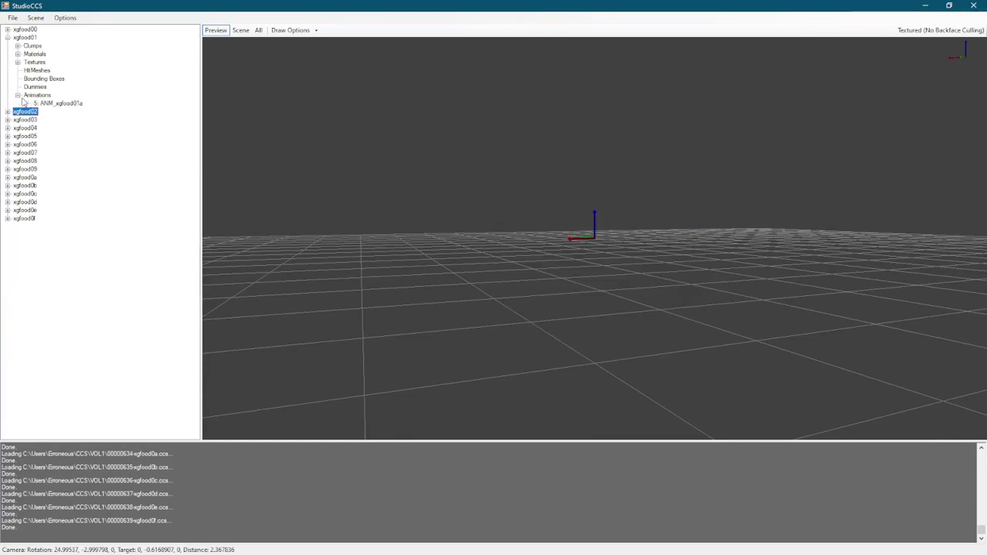
left_click(47, 105)
left_click_drag(346, 233, 208, 196)
left_click(7, 38)
left_click(24, 37)
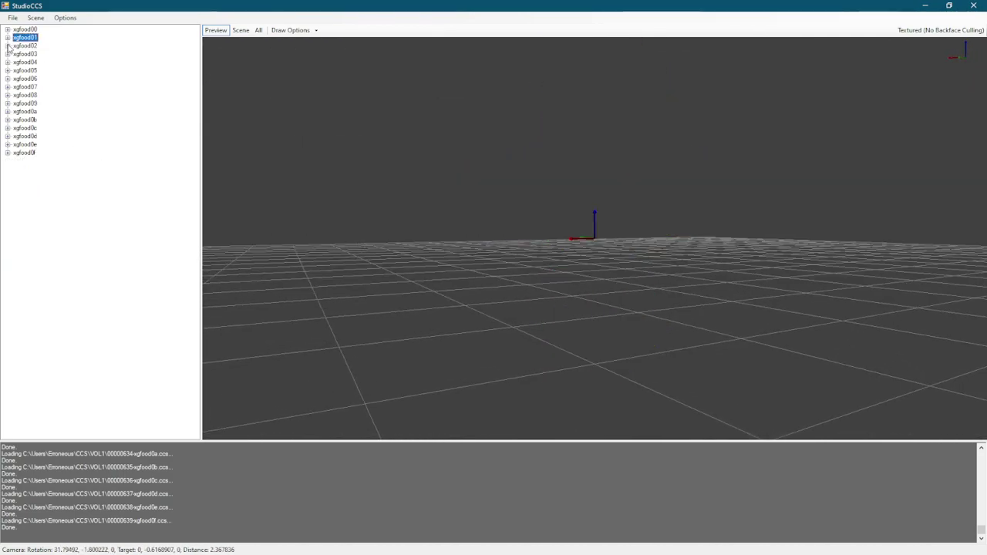
left_click(7, 46)
left_click(55, 112)
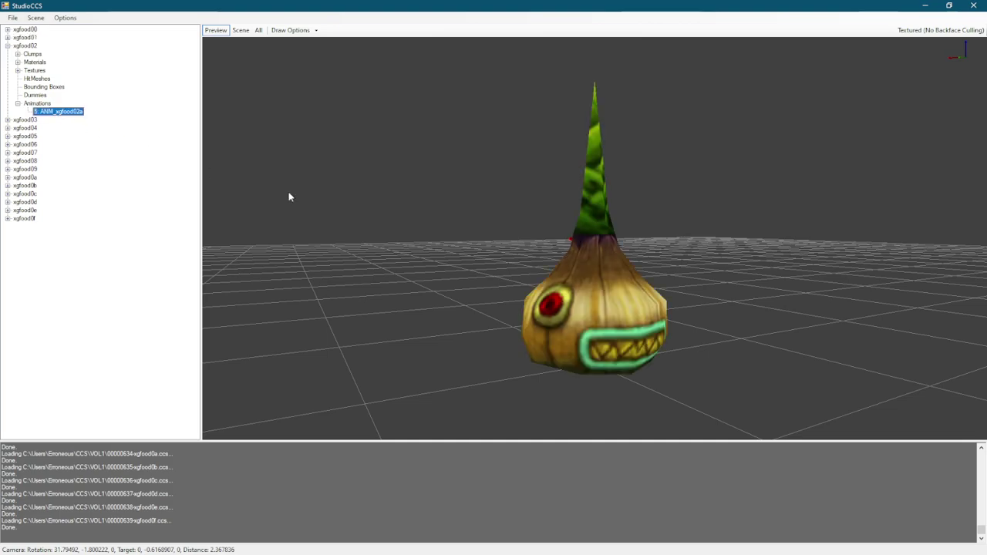
left_click_drag(732, 254, 694, 246)
left_click(7, 47)
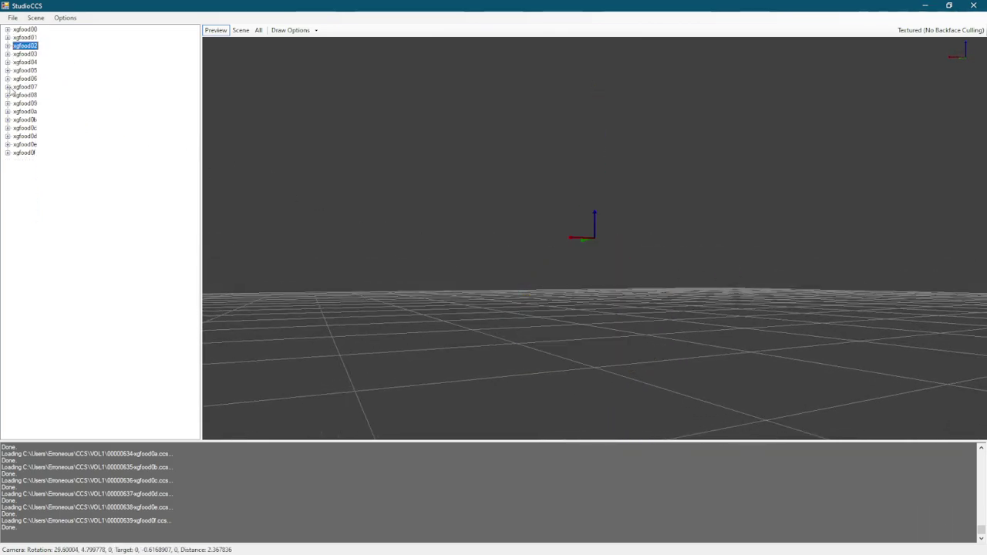
Step: Preview the xgfood0f pink egg and xgfood04 watermelon animations, collapsing each entry
left_click(45, 219)
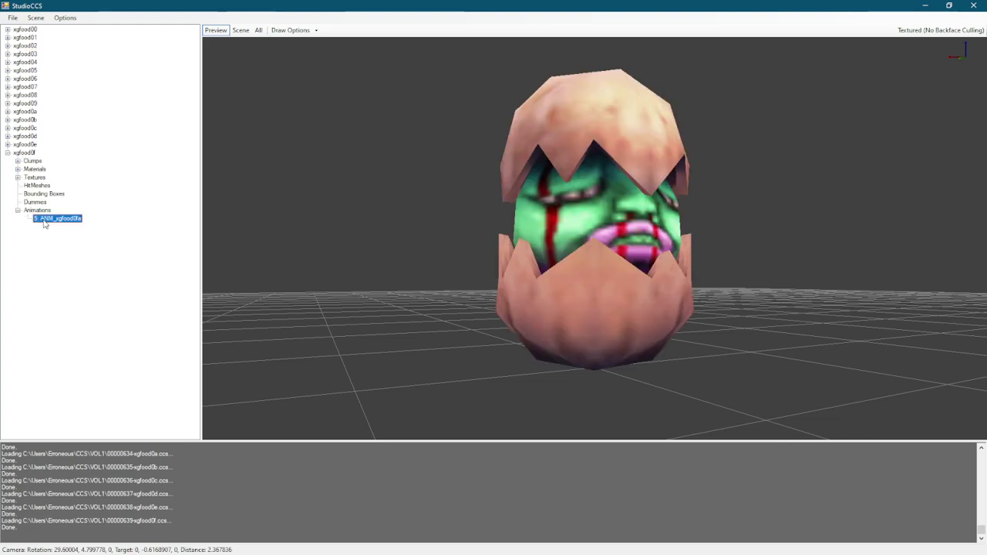
left_click_drag(503, 240, 358, 185)
left_click(7, 152)
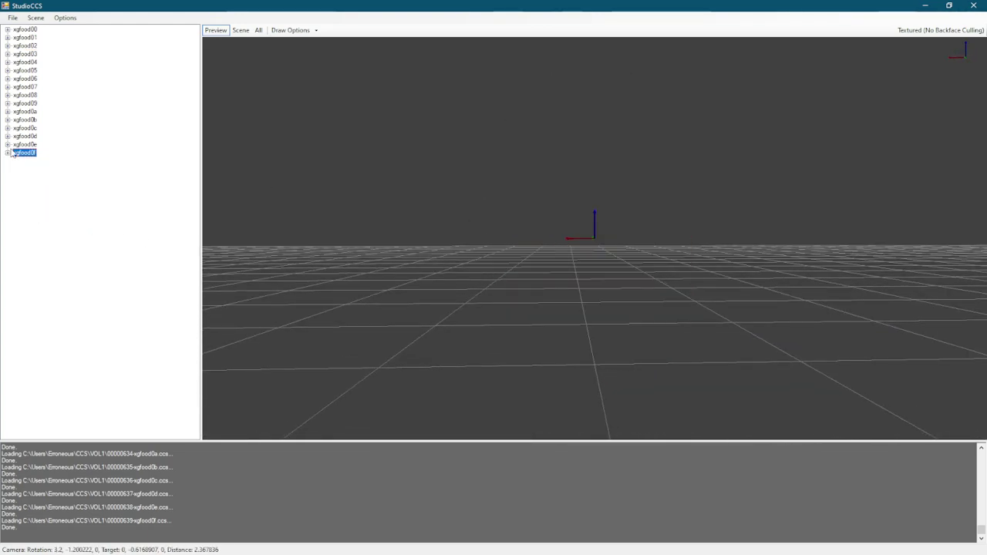
left_click(8, 62)
left_click(45, 129)
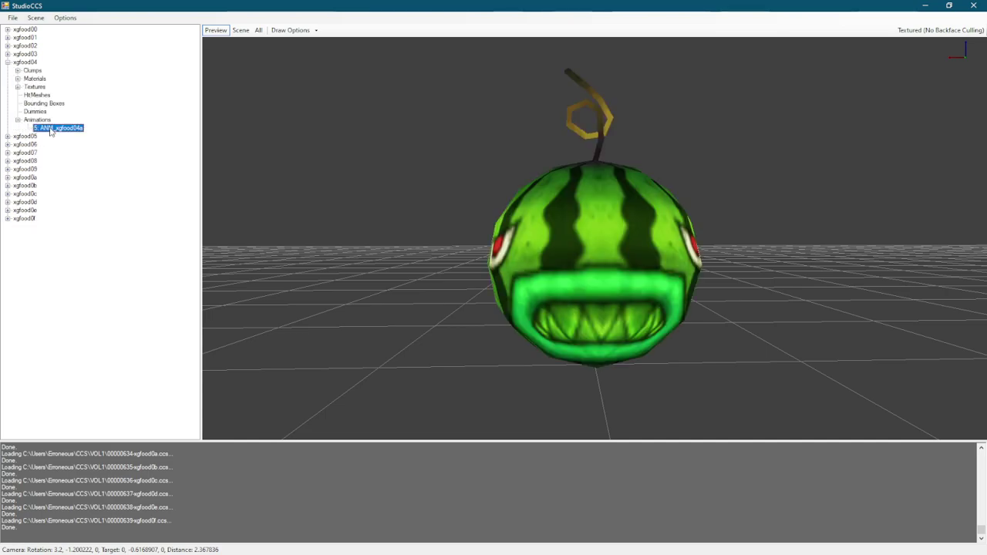
left_click_drag(401, 173, 268, 124)
left_click(8, 62)
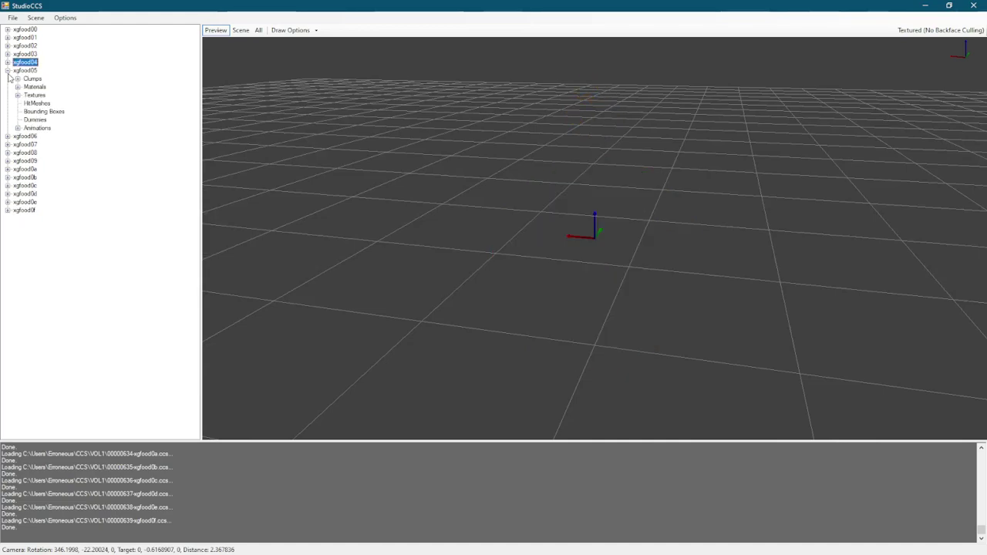
Step: Preview the xgfood05 flower, then expand xgfood06 and orbit around the cherries
left_click(45, 136)
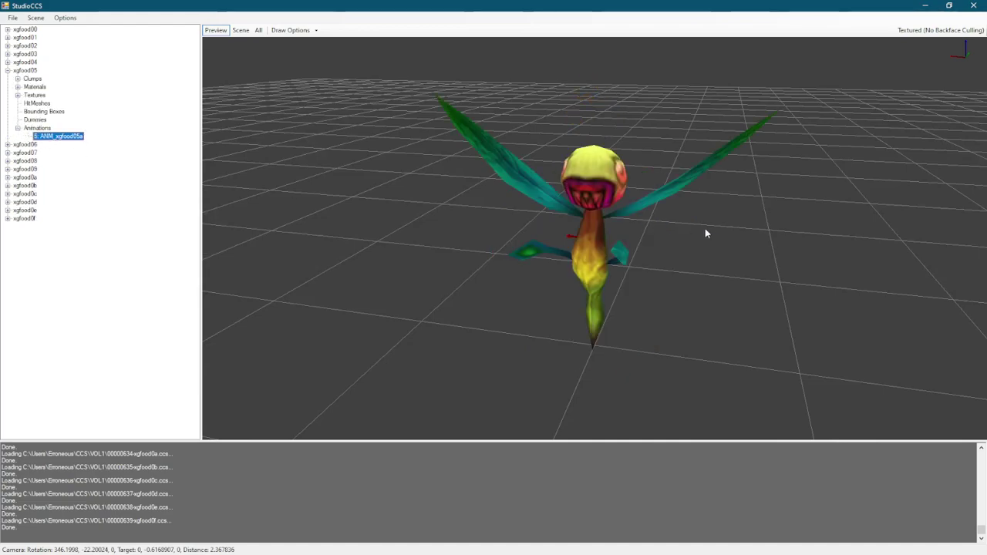
left_click_drag(710, 234, 94, 85)
left_click(7, 70)
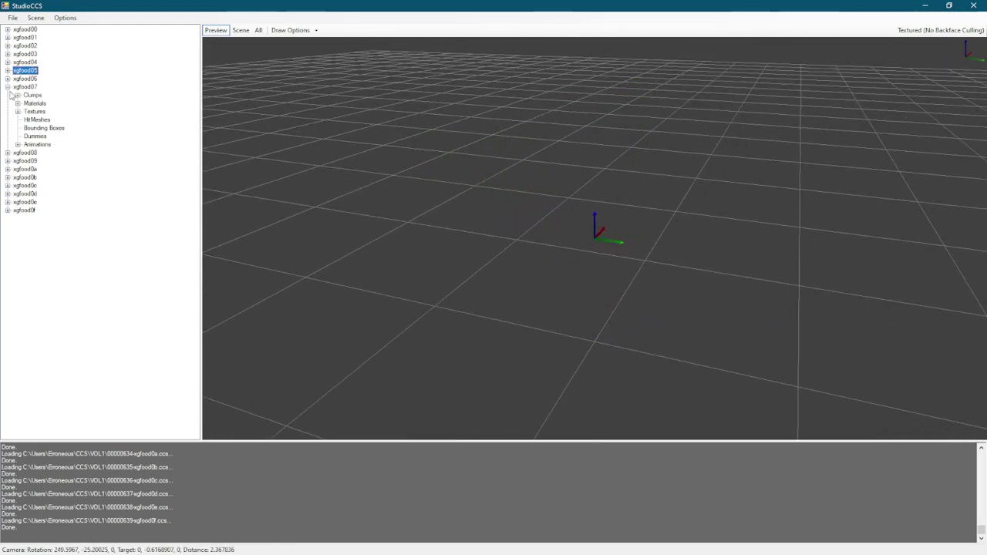
left_click(7, 78)
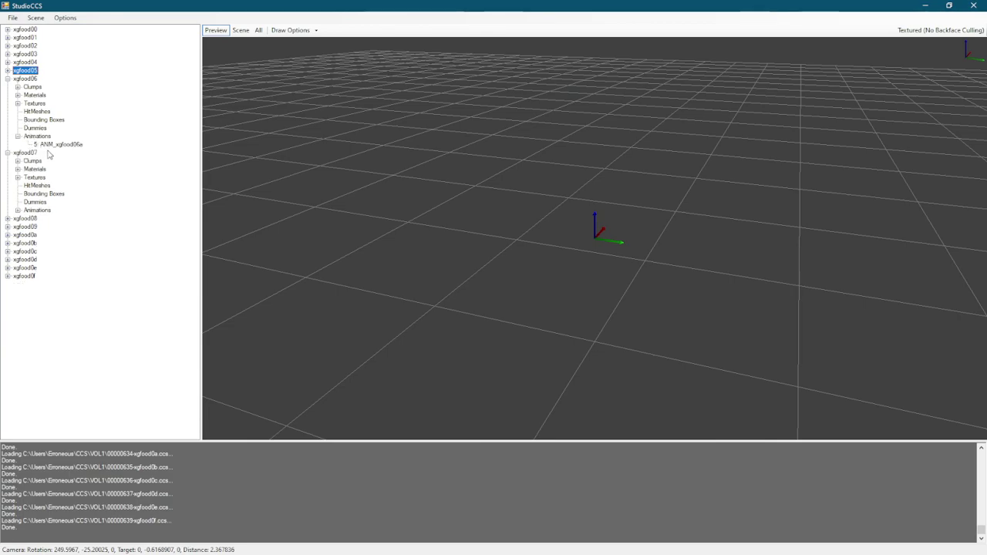
left_click_drag(368, 213, 493, 323)
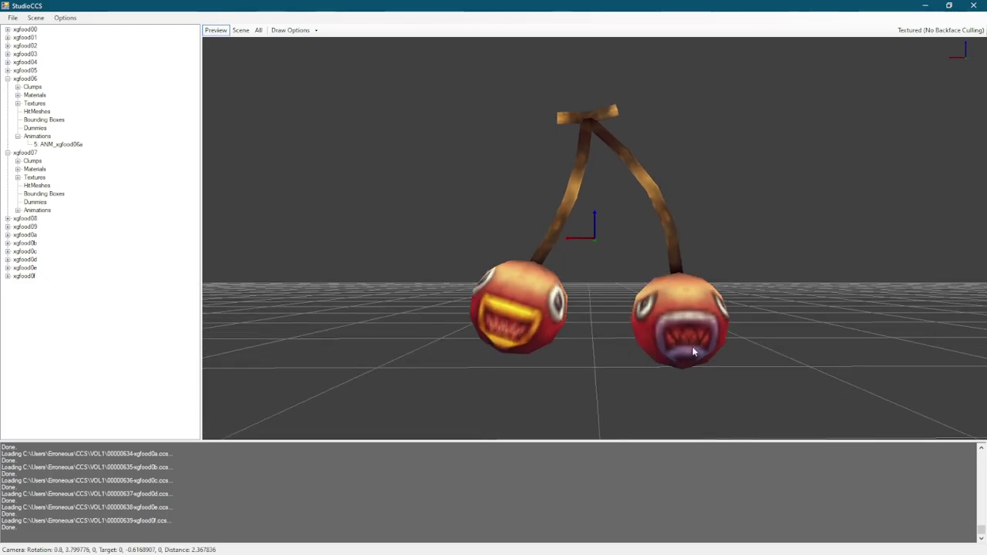
left_click_drag(745, 363, 648, 307)
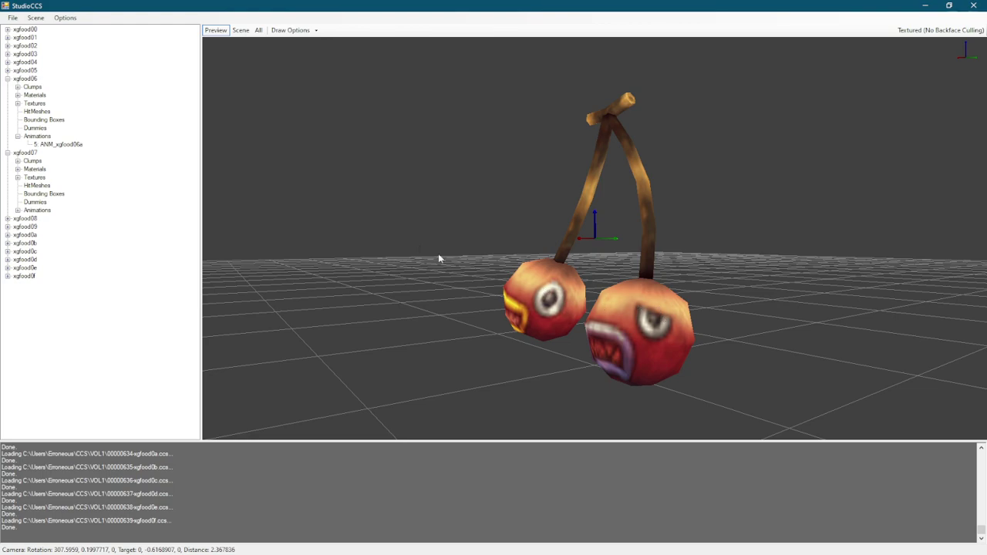
left_click_drag(430, 254, 532, 248)
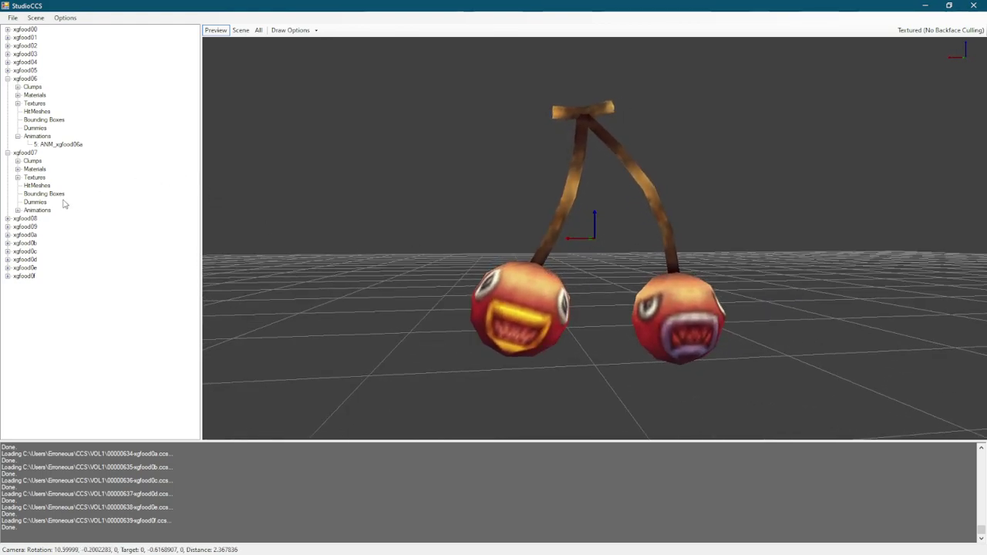
Step: Preview the xgfood07 leek and xgfood08 pumpkin, collapsing xgfood06, xgfood07 and xgfood08
left_click(48, 219)
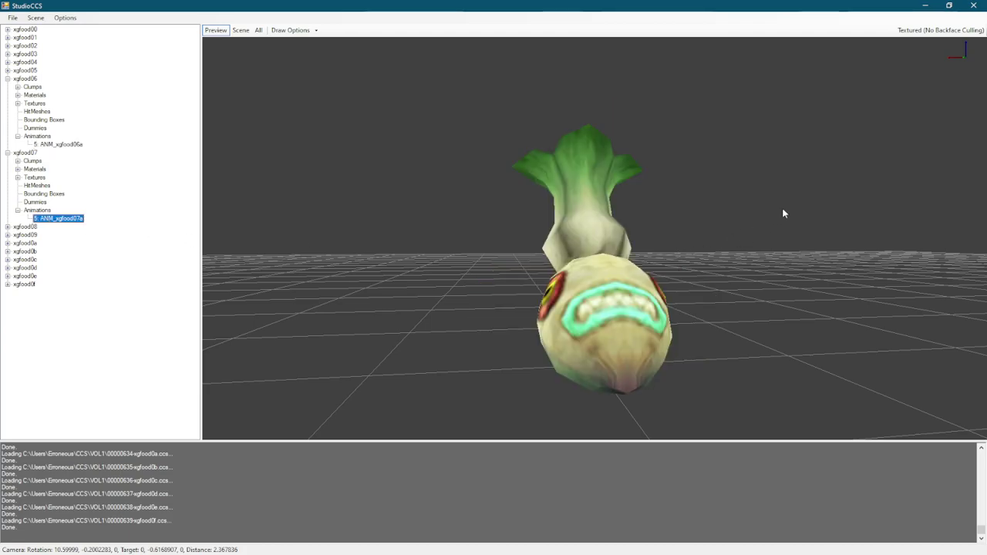
left_click_drag(783, 213, 747, 126)
left_click_drag(292, 172, 574, 182)
left_click(6, 79)
left_click(7, 86)
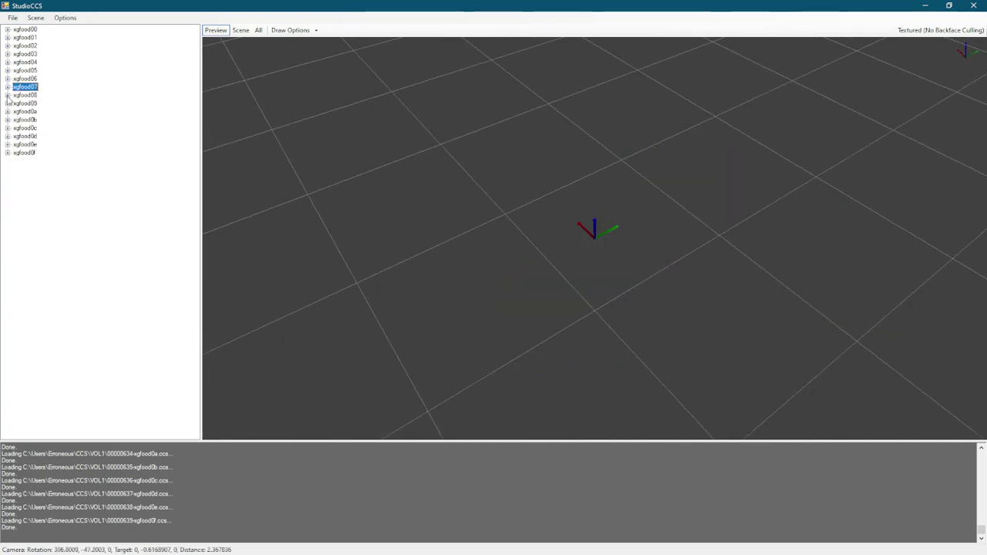
left_click(62, 163)
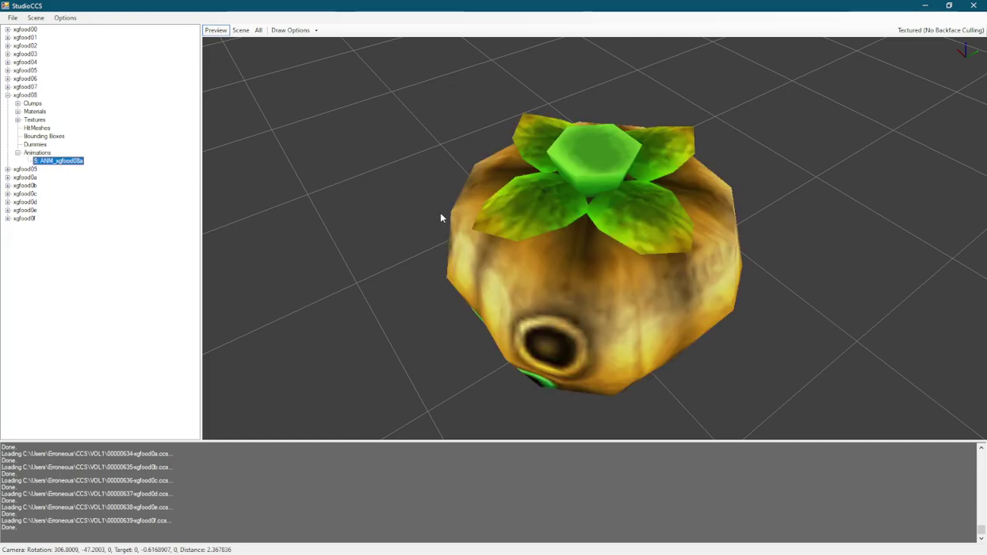
left_click_drag(441, 216, 80, 151)
left_click(7, 95)
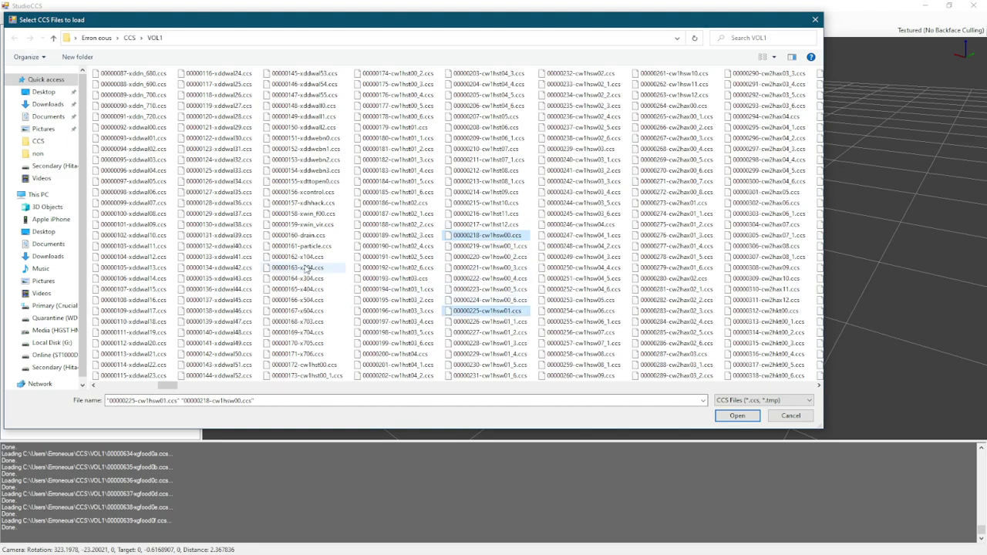
Step: Select the cw1hst staff files starting at cw1hst00 in VOL1 and load them
scroll(287, 276, "up", 1)
left_click(389, 365)
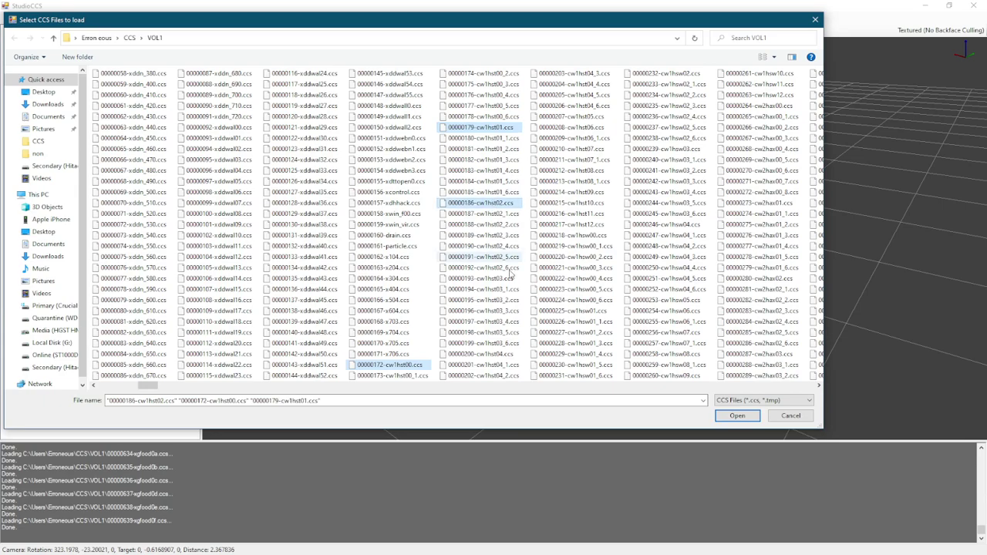
left_click(482, 353, "ctrl")
key("ctrl+c")
key("ctrl+v")
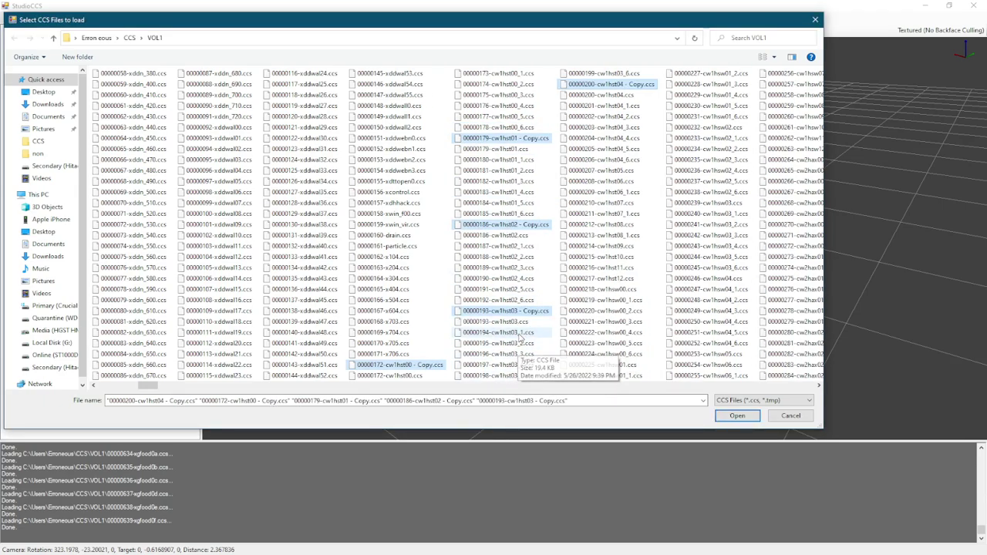
left_click(412, 376)
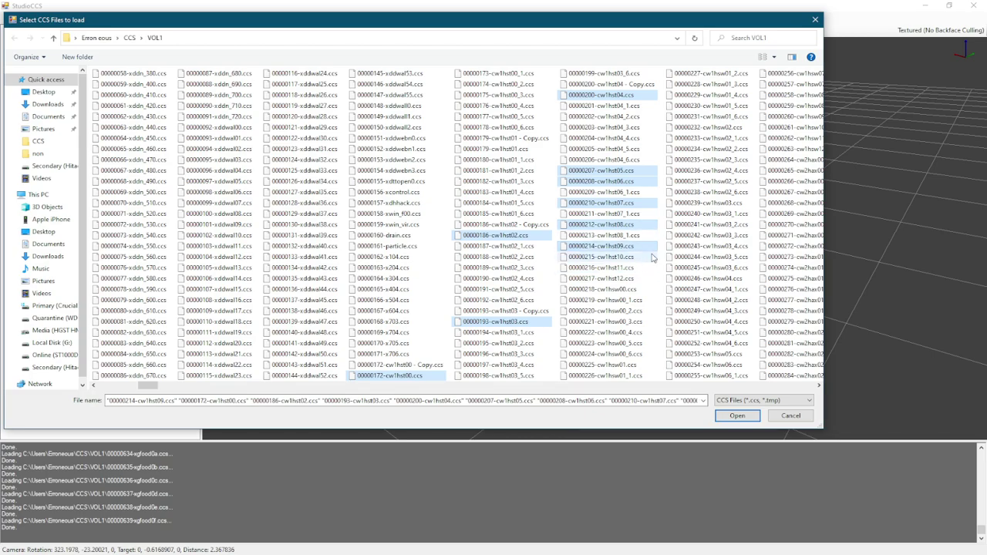
key("Return")
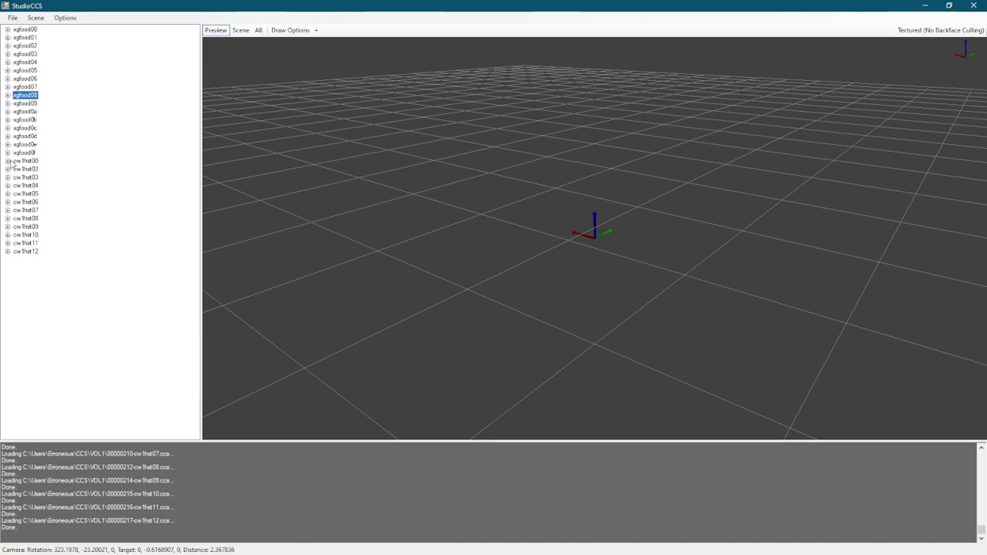
Step: Orbit around the bent cw1hst00 staff, collapse it, then view the gold cw1hst02 staff
left_click(9, 161)
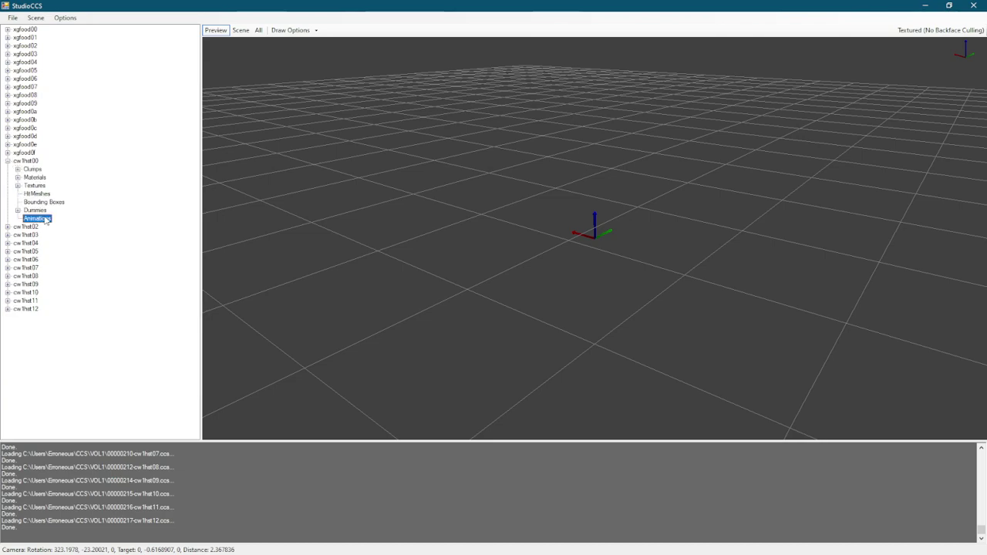
left_click_drag(722, 253, 494, 299)
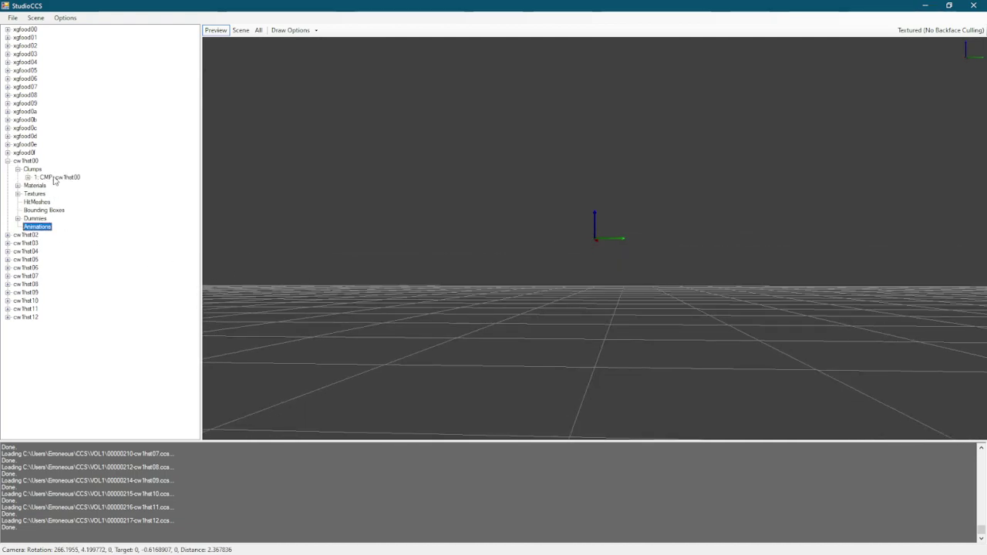
left_click_drag(579, 237, 317, 203)
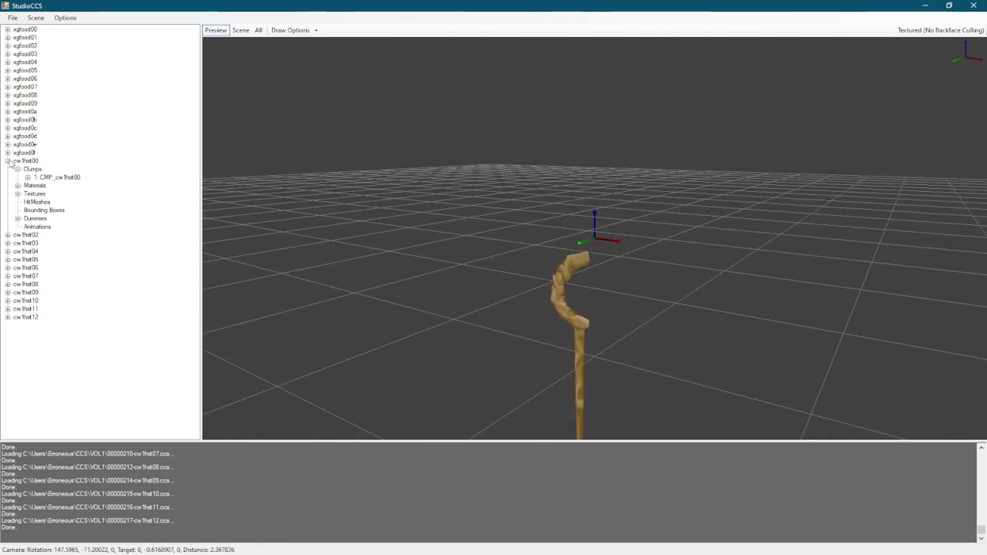
left_click(8, 160)
left_click(8, 169)
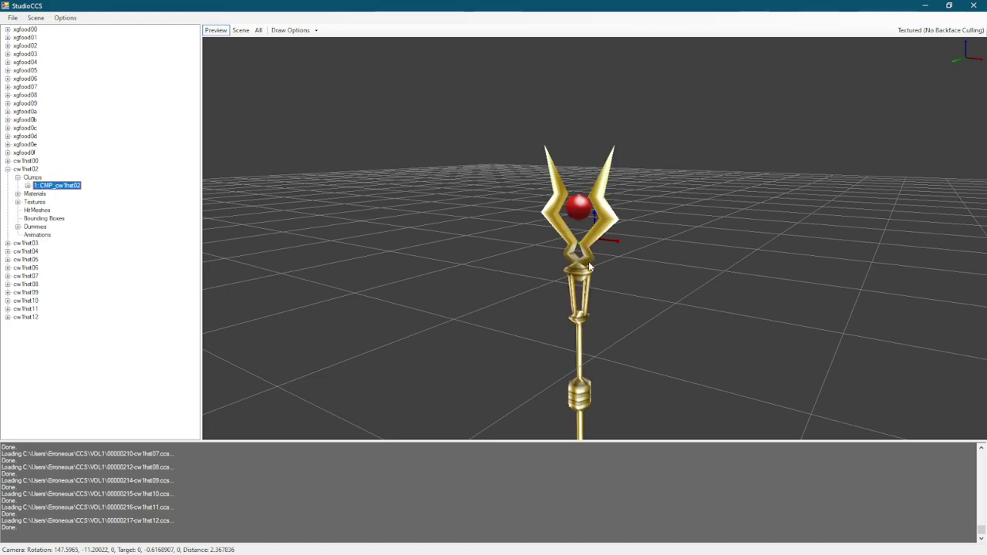
left_click_drag(557, 269, 801, 366)
Step: Collapse cw1hst02, expand cw1hst03, and orbit down onto its staff from above
left_click(8, 170)
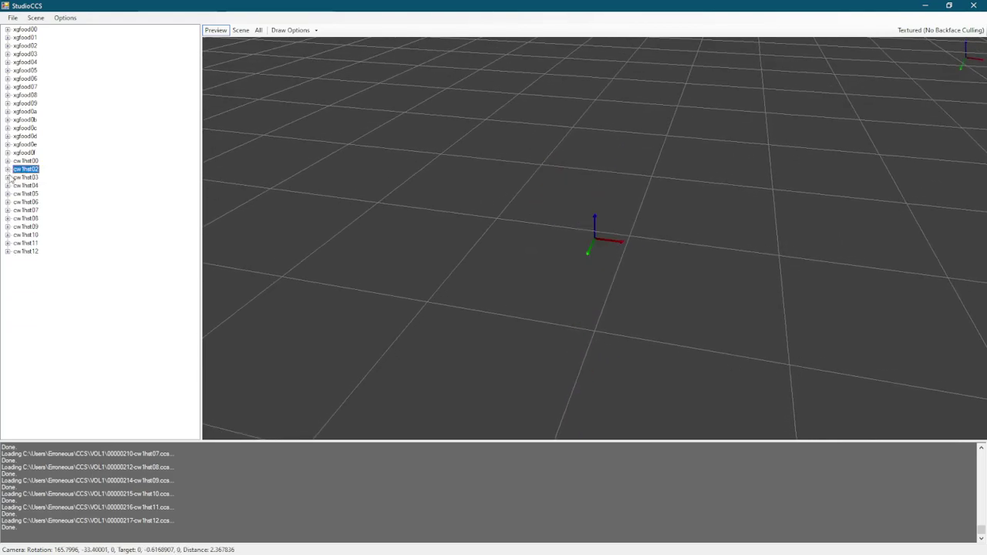
left_click(8, 177)
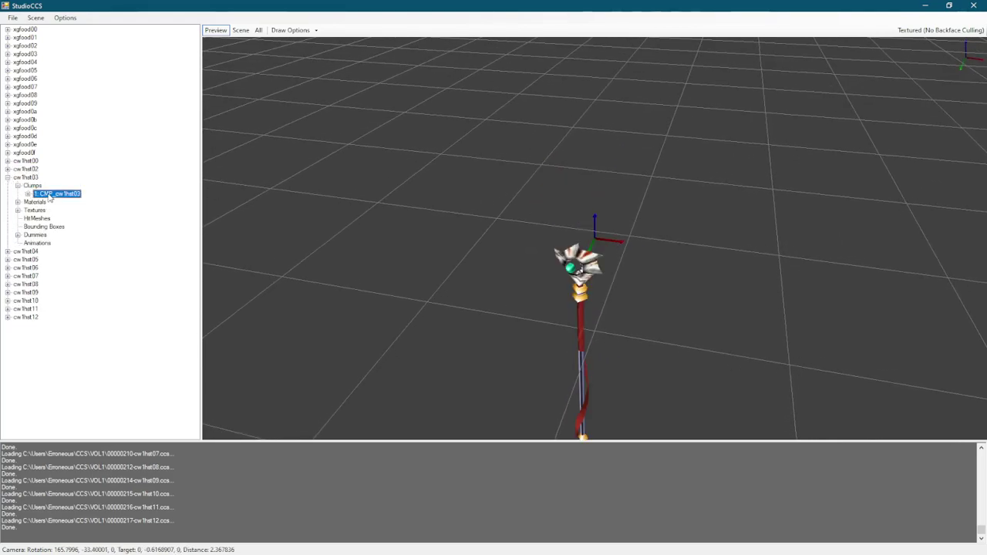
left_click_drag(493, 247, 539, 281)
mouse_move(540, 281)
middle_mouse_down()
mouse_move(518, 298)
mouse_move(524, 290)
middle_mouse_up()
left_click_drag(524, 290, 551, 229)
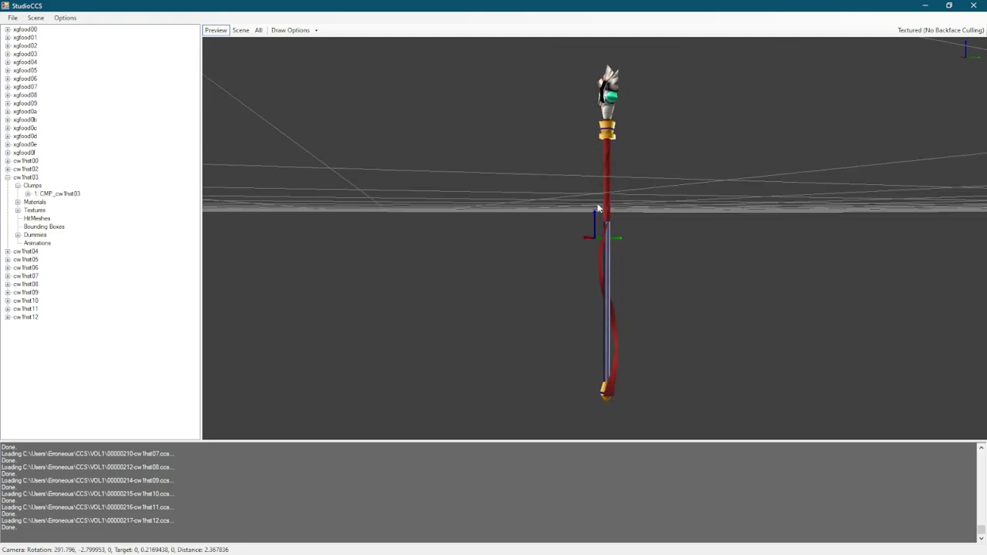
left_click_drag(607, 394, 792, 266)
Step: Zoom and orbit around cw1hst03's spiky white head and green orb from several angles
scroll(674, 158, "up", 5)
scroll(672, 163, "down", 2)
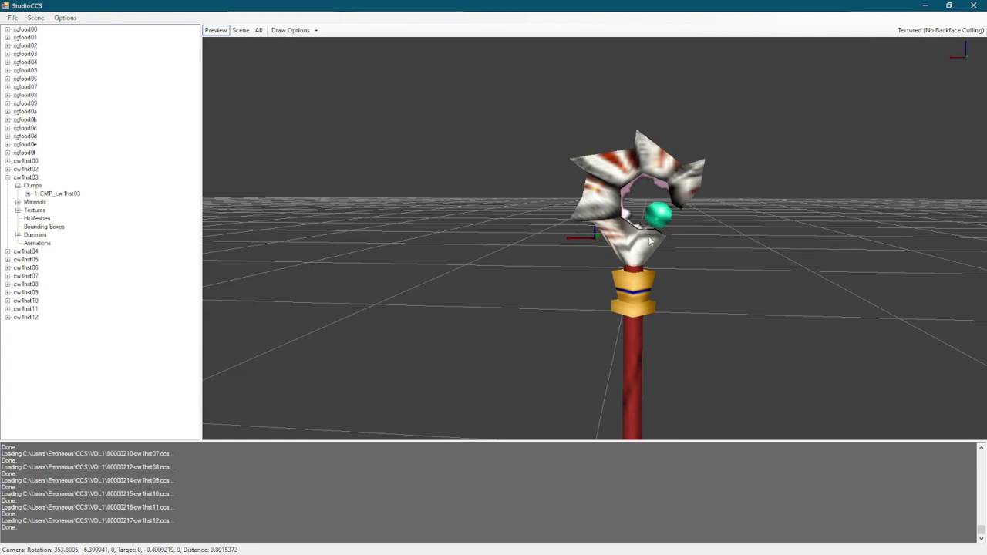
left_click_drag(664, 239, 457, 196)
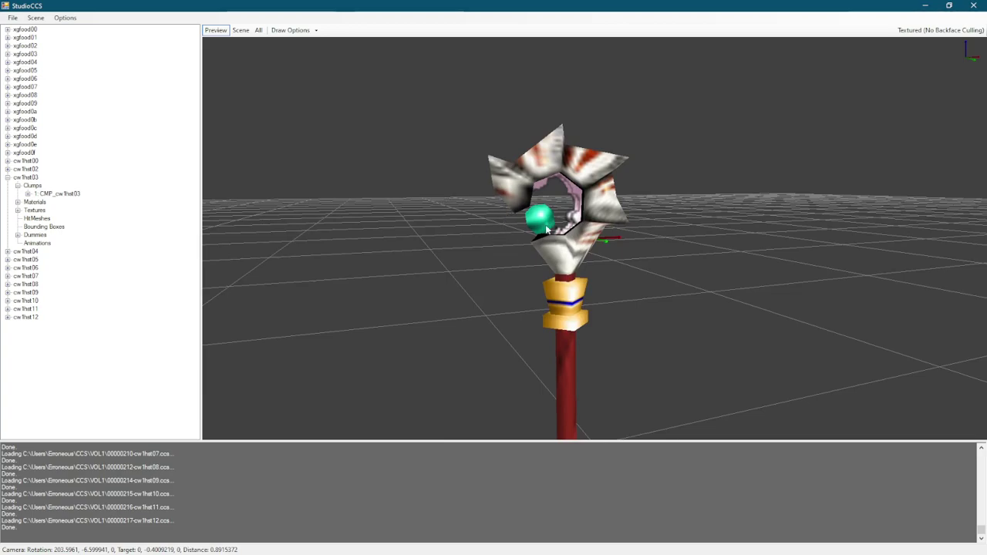
left_click_drag(666, 241, 515, 155)
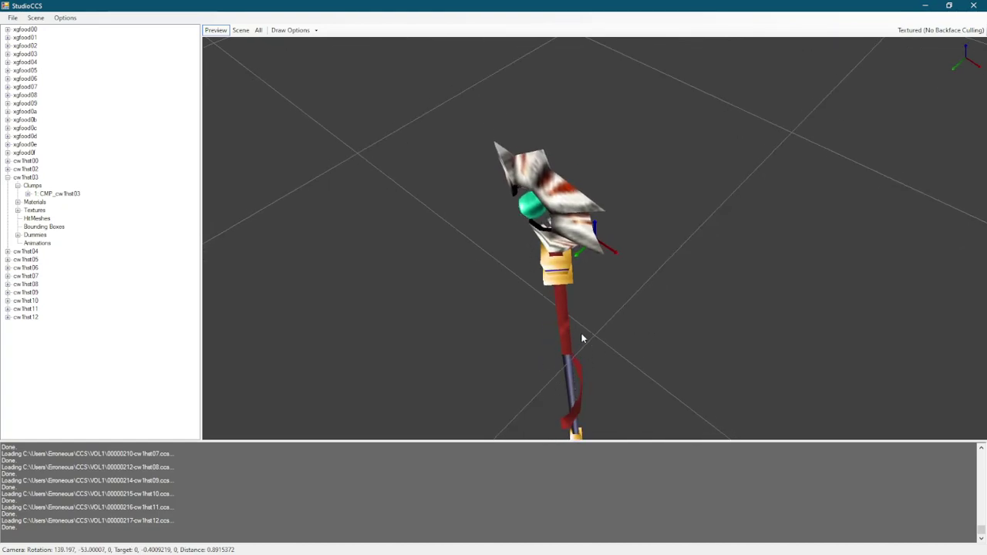
left_click_drag(581, 333, 596, 291)
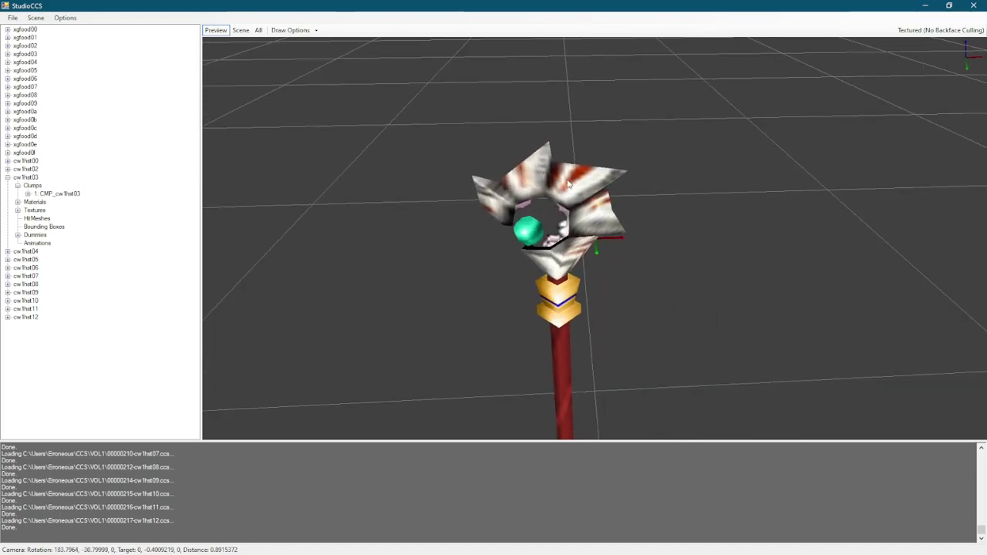
left_click_drag(597, 225, 477, 247)
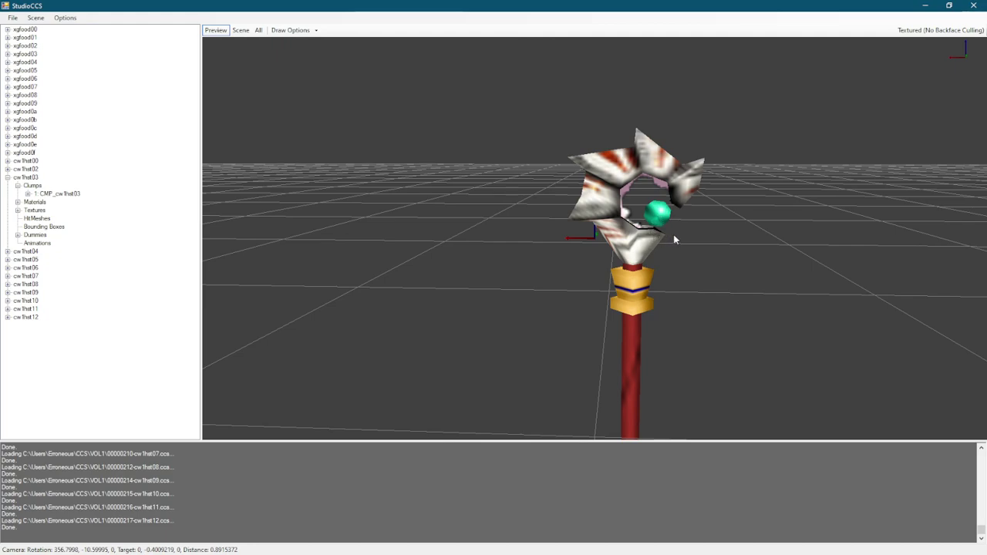
left_click_drag(681, 238, 333, 247)
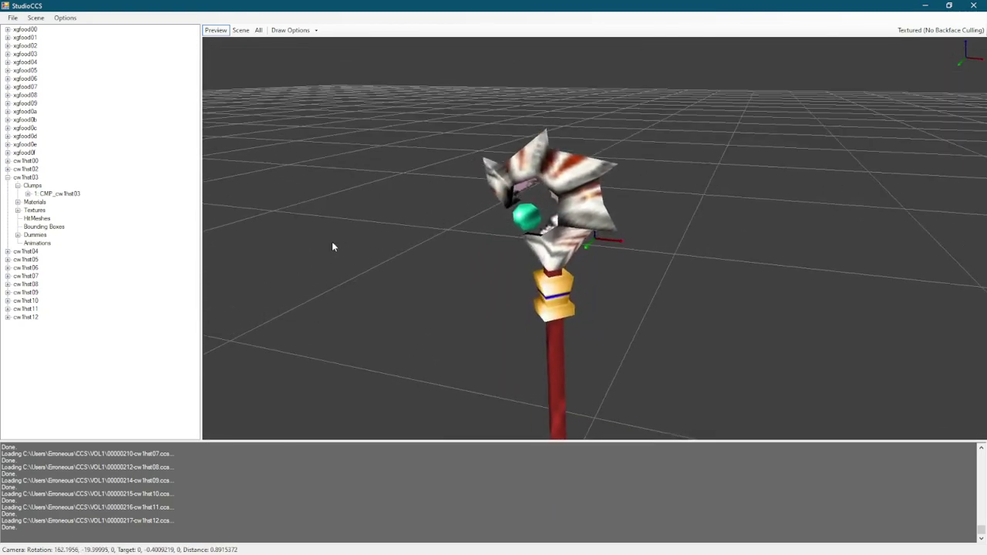
Step: Preview the golden cross-shaped cw1hst04 staff from a level side view, then collapse it
left_click(7, 177)
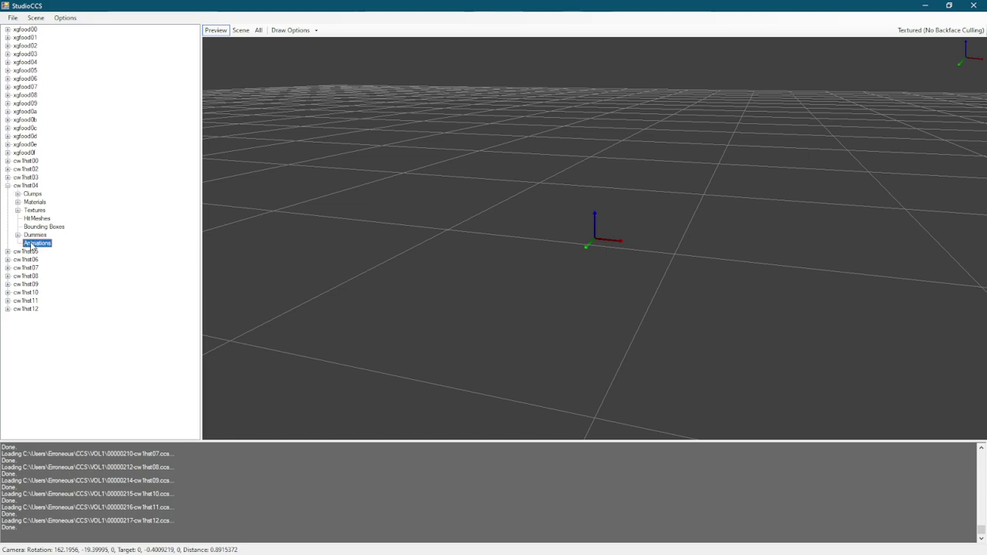
left_click(56, 202)
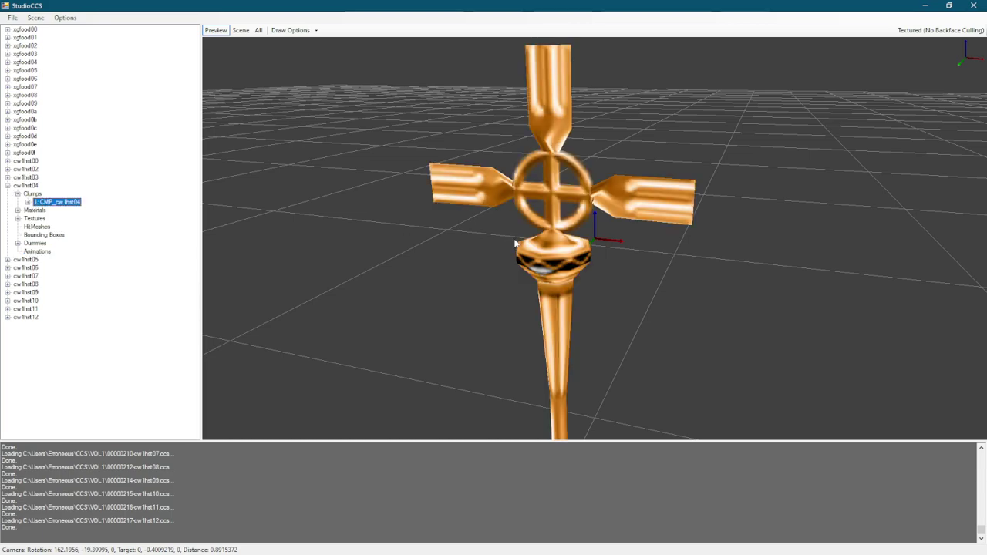
left_click_drag(523, 248, 400, 305)
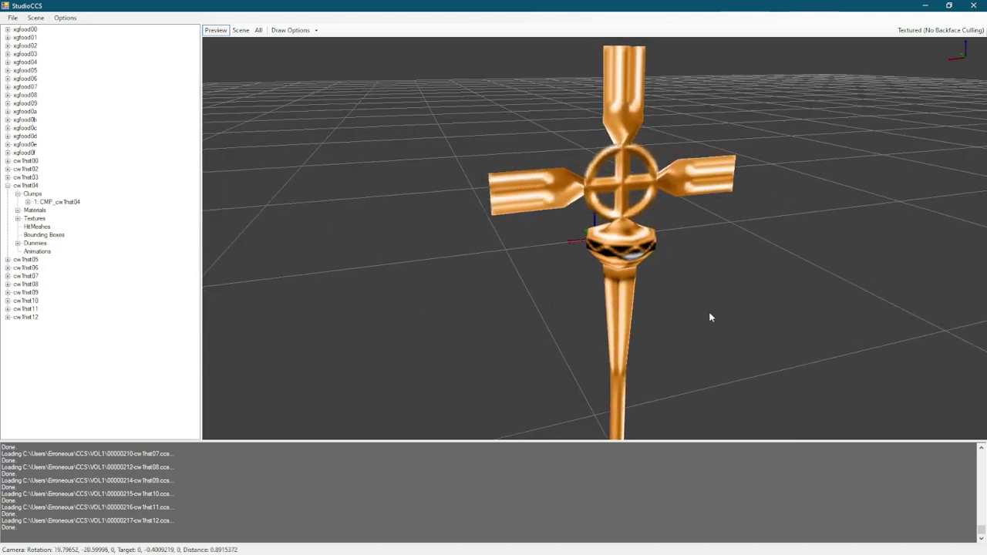
left_click_drag(711, 316, 648, 229)
left_click_drag(672, 173, 650, 266)
key("Down")
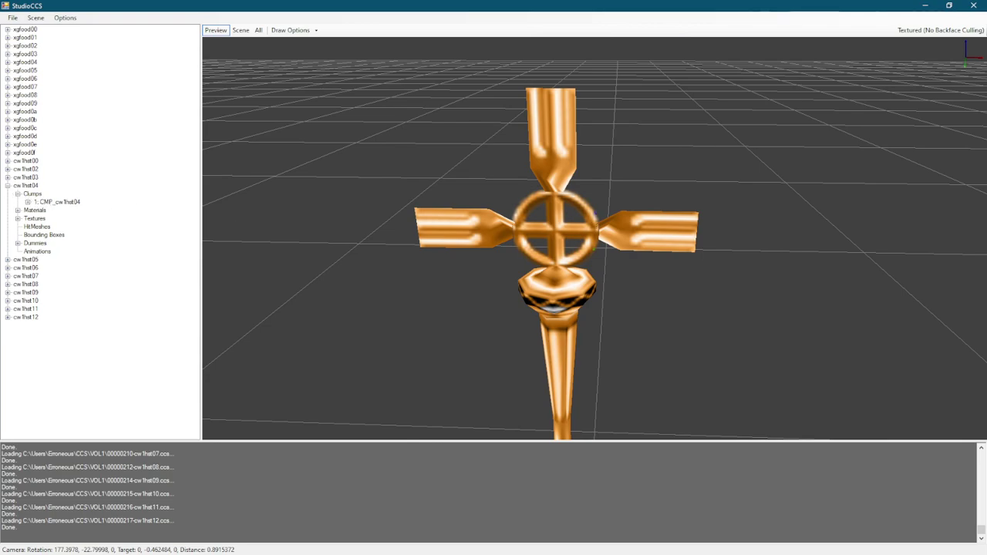
left_click(7, 186)
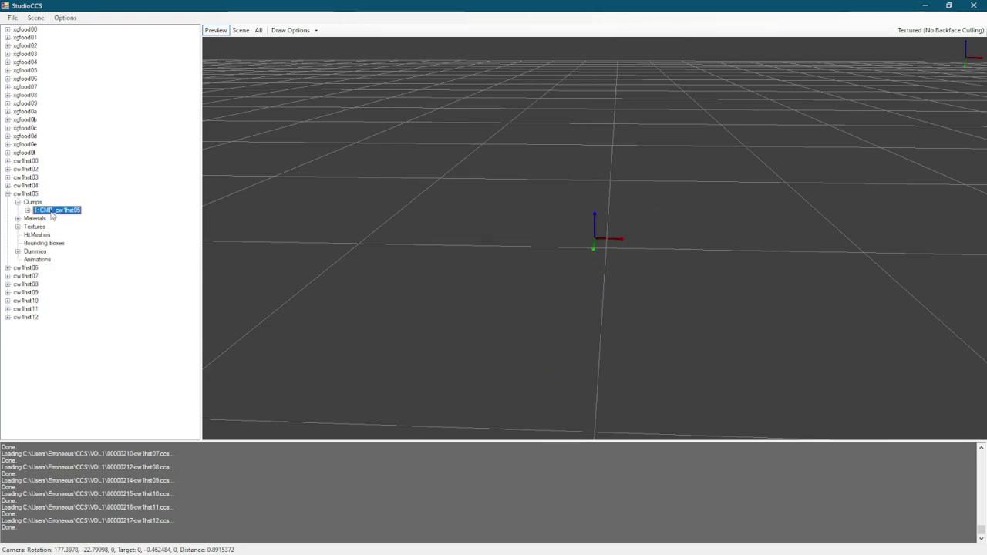
Step: Preview the cw1hst05 skull staff, zooming and orbiting to a low side-on view
left_click(54, 210)
left_click_drag(246, 222, 515, 228)
scroll(454, 235, "down", 3)
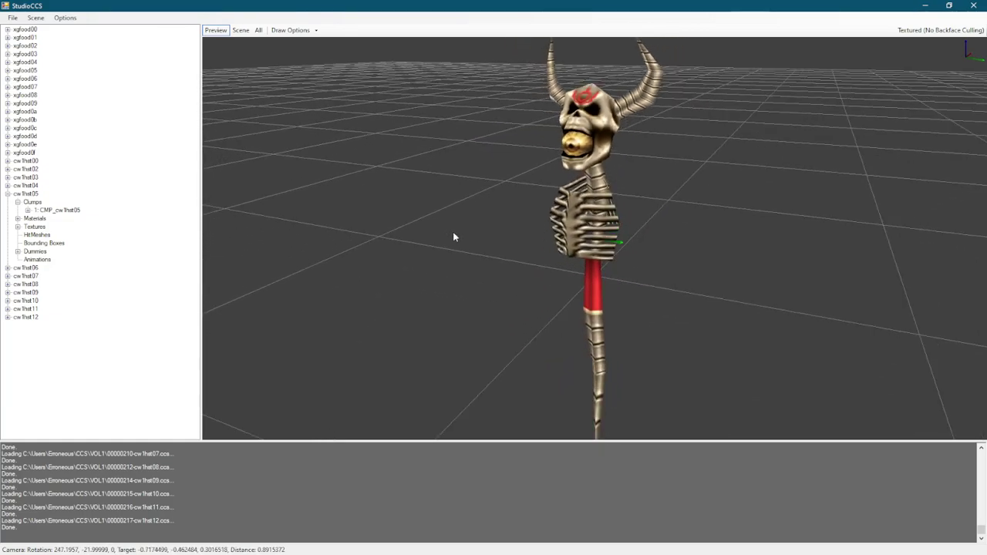
scroll(456, 234, "up", 5)
scroll(458, 235, "down", 5)
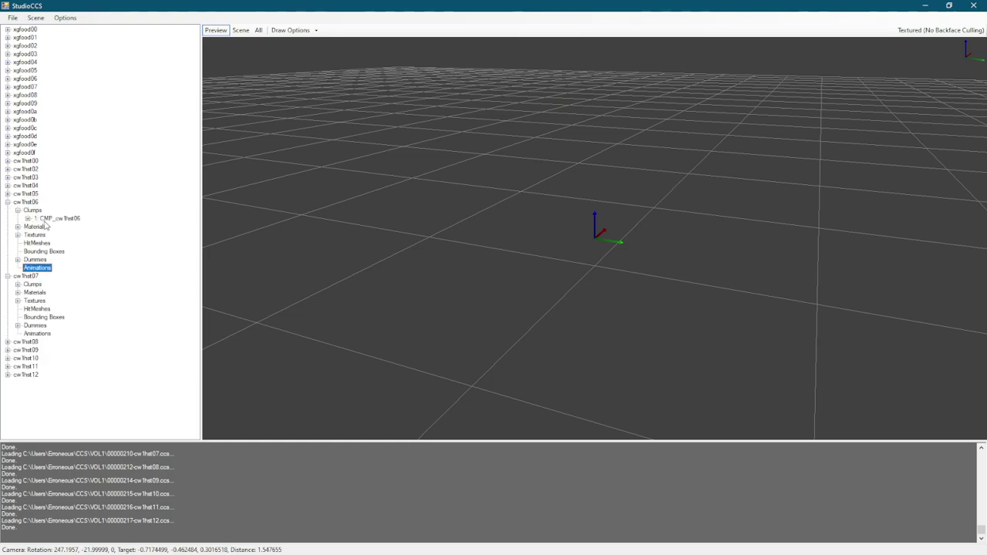
middle_click_drag(722, 261, 602, 263)
middle_click_drag(662, 253, 646, 328)
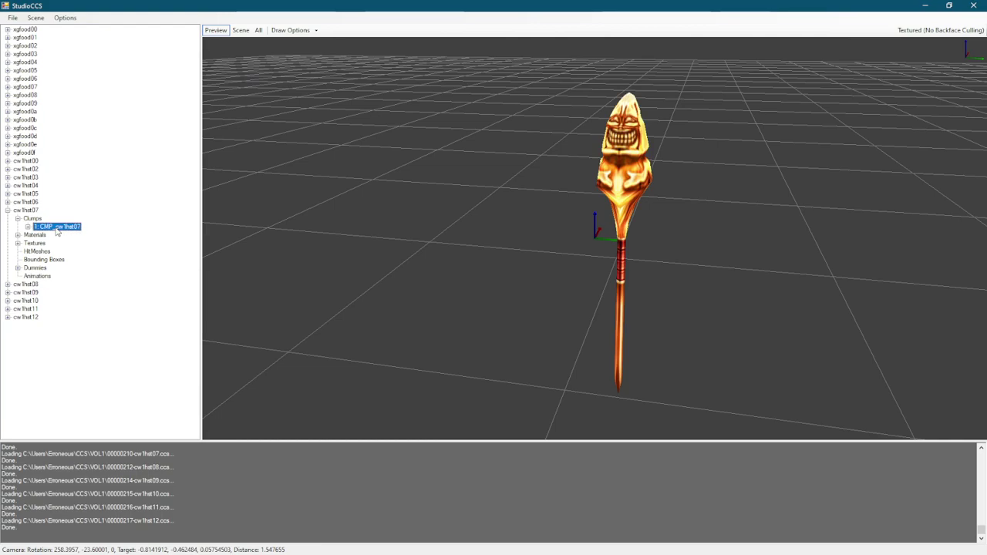
Step: Orbit around the grinning-face staff, the cw1hst08 staff, and the forked cw1hst09 staff
middle_click_drag(756, 231, 717, 242)
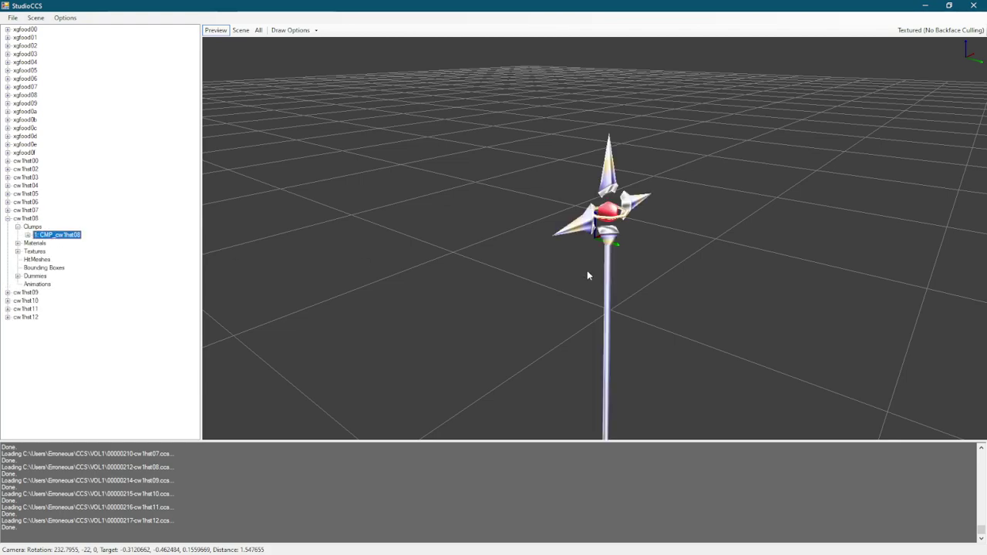
middle_click_drag(587, 276, 480, 263)
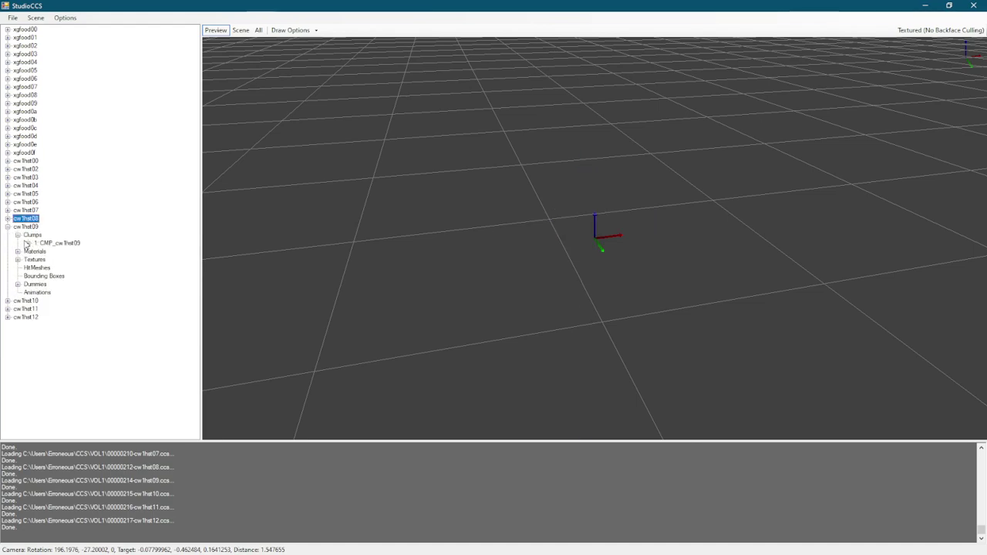
middle_click_drag(437, 263, 610, 193)
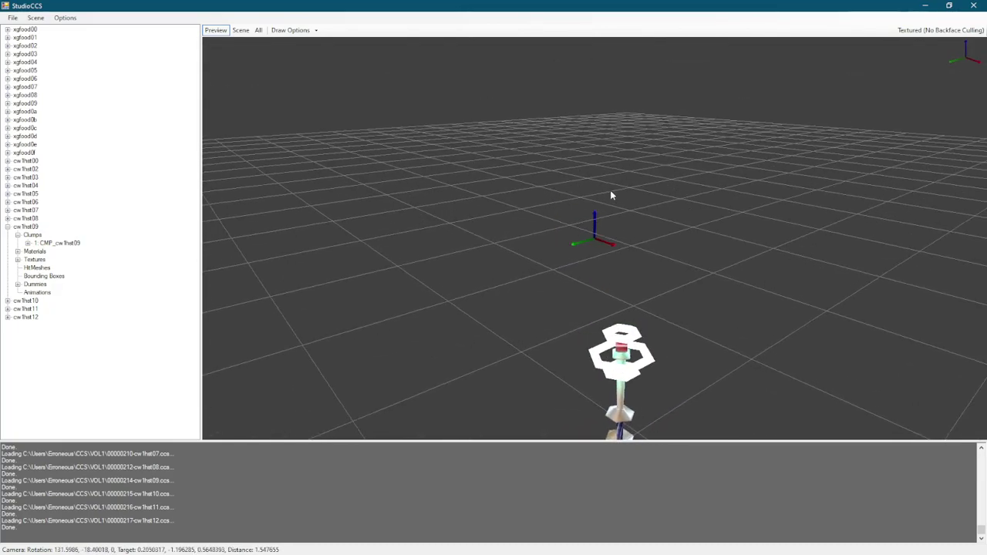
key("w")
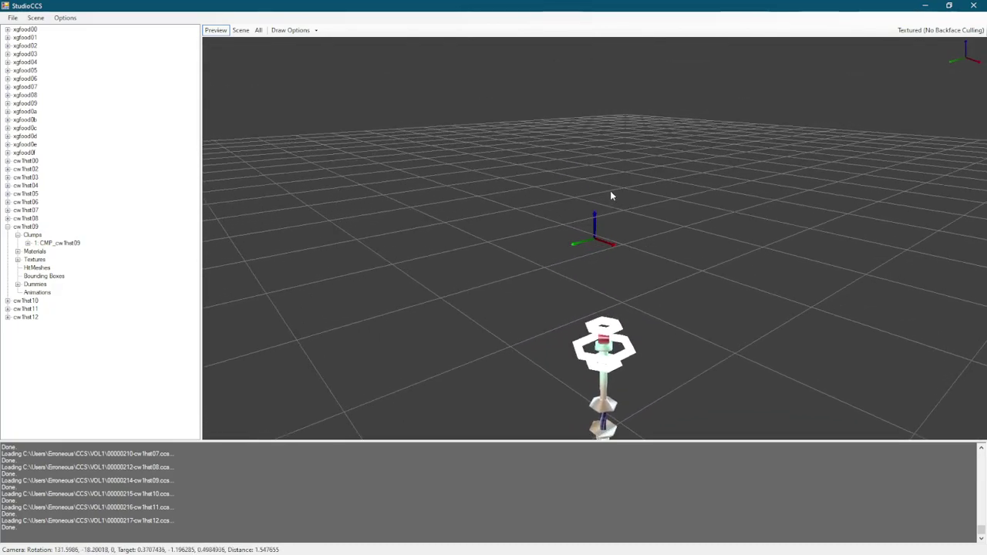
middle_click_drag(611, 193, 623, 201)
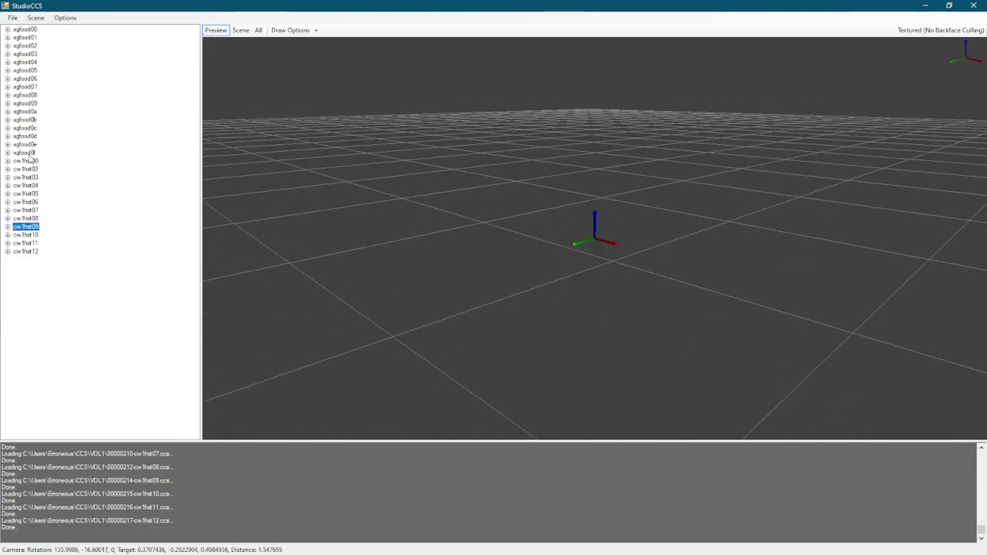
Step: Load 00000648-e1f1.ccs into StudioCCS from the file dialog
left_click(23, 29)
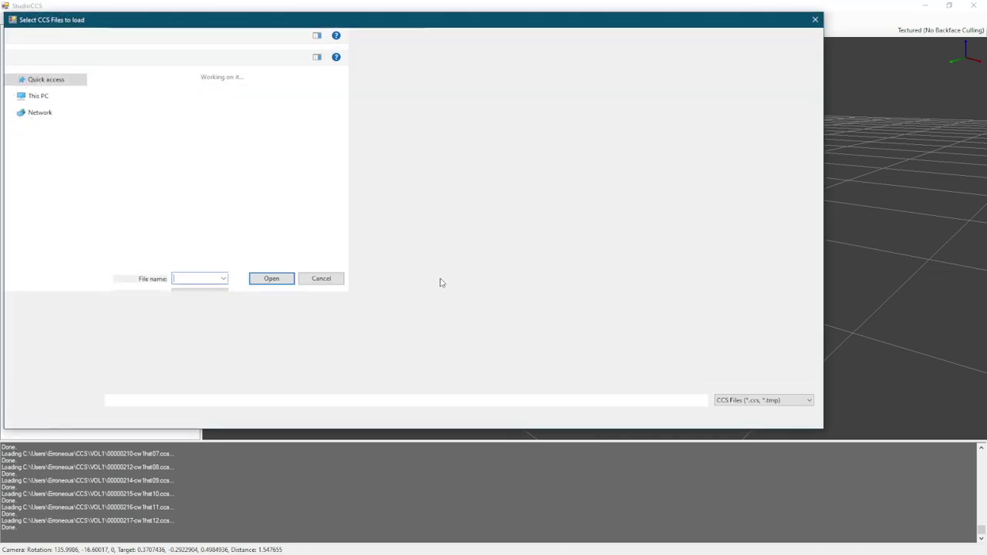
scroll(583, 296, "right", 8)
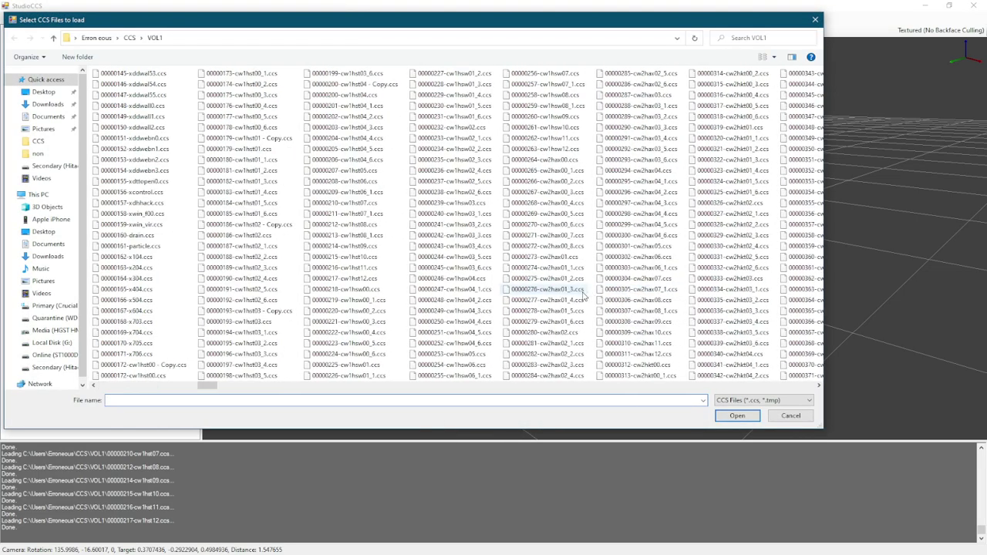
scroll(582, 296, "right", 7)
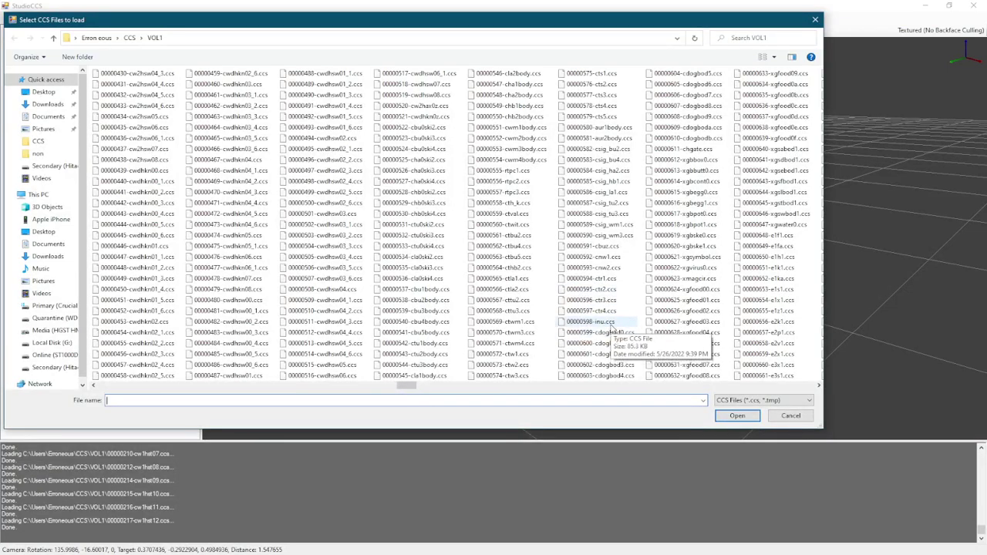
scroll(610, 330, "right", 2)
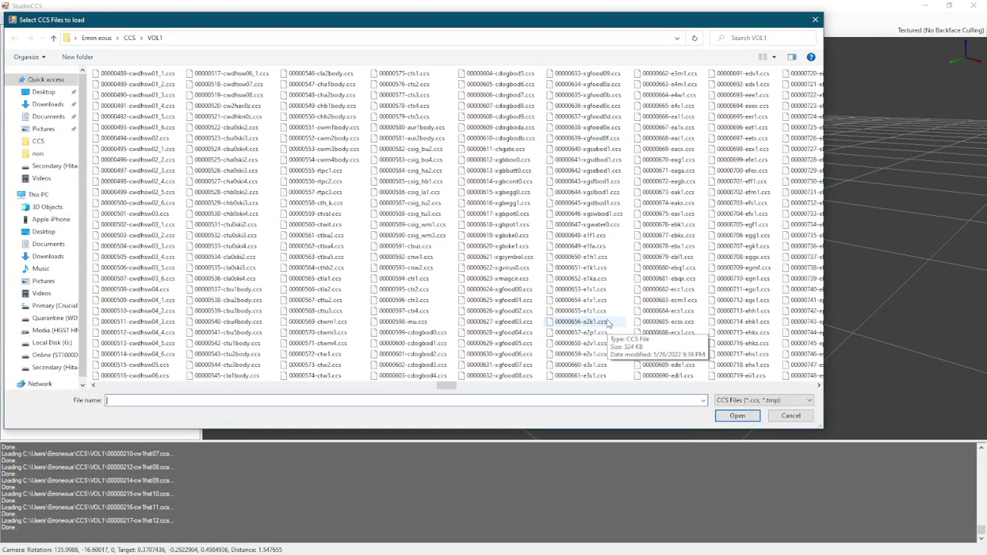
double_click(601, 237)
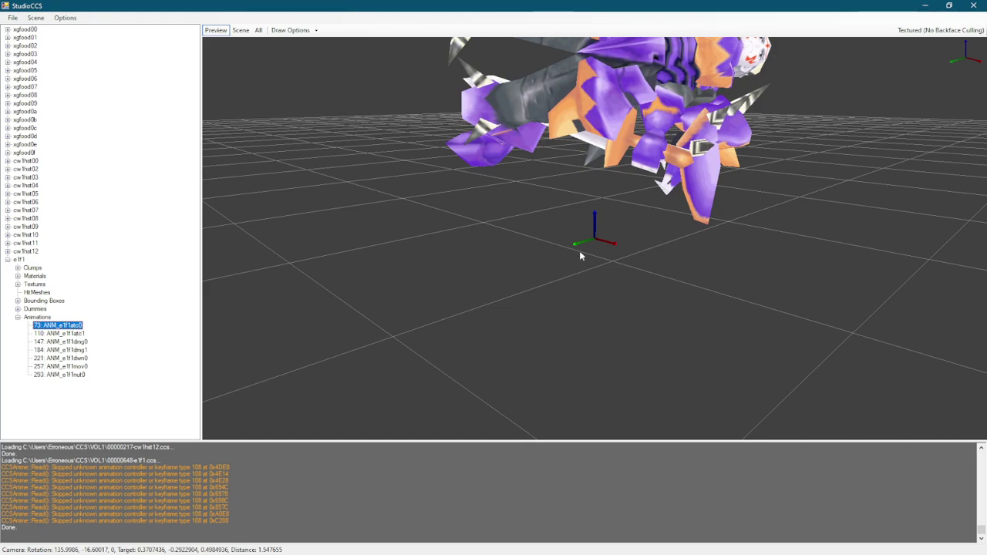
Step: View the e1f1 creature from several angles, playing ANM_e1f1atc1, ANM_e1f1mov0, then ANM_e1f1nut0
scroll(578, 256, "down", 3)
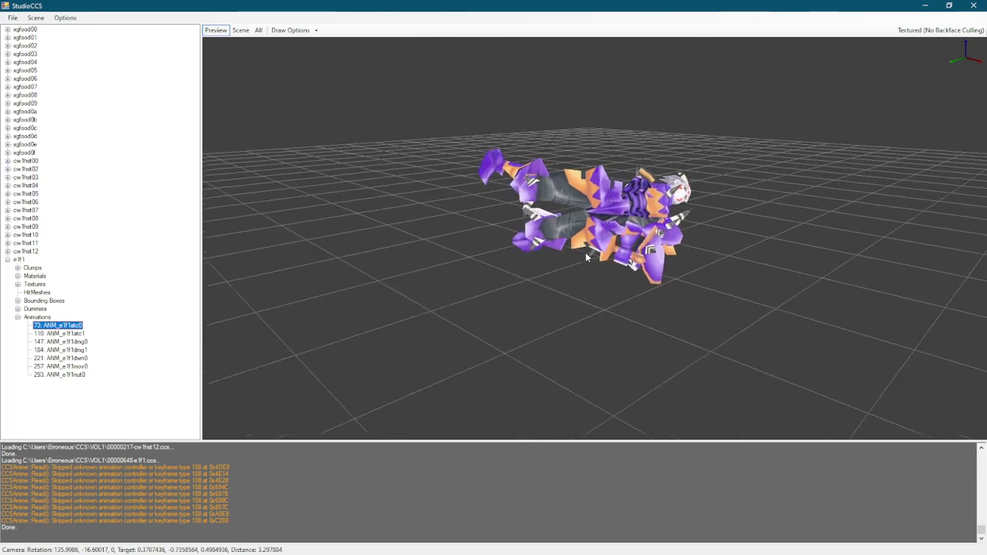
left_click_drag(585, 252, 165, 336)
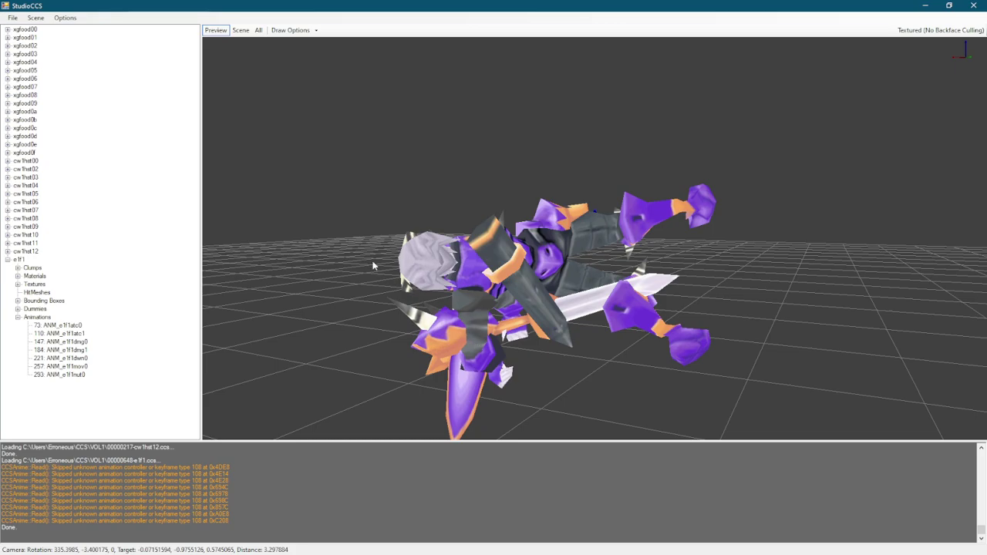
left_click_drag(370, 263, 696, 284)
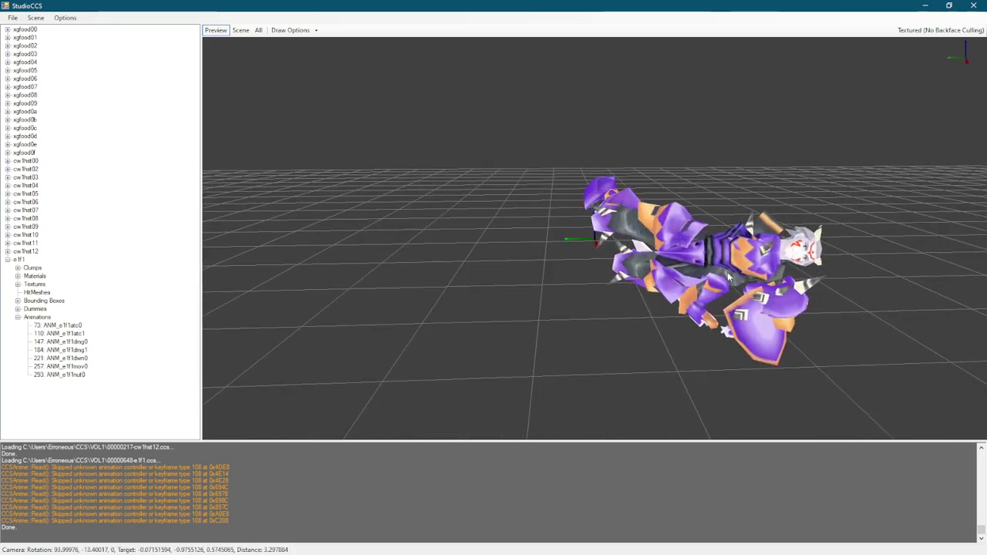
left_click_drag(697, 330, 671, 363)
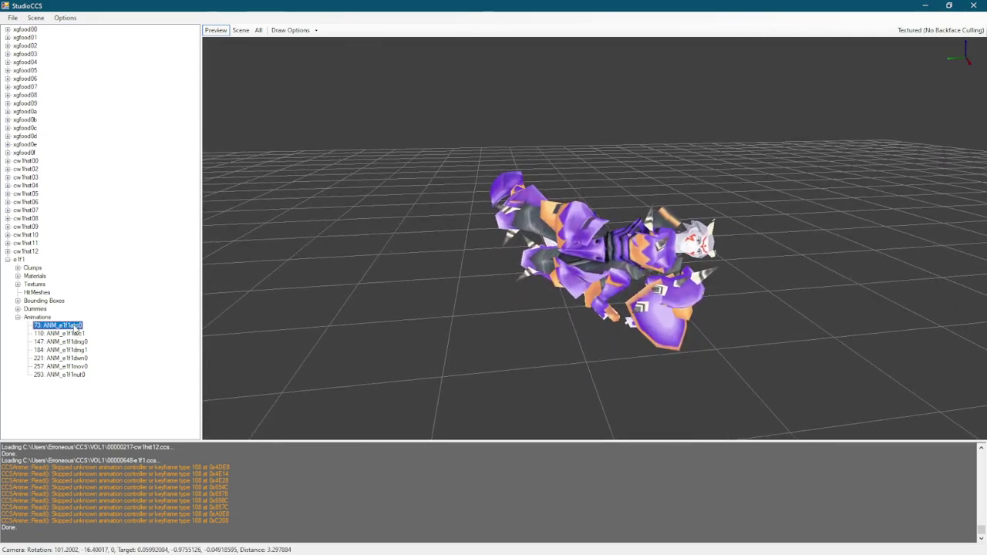
left_click(79, 334)
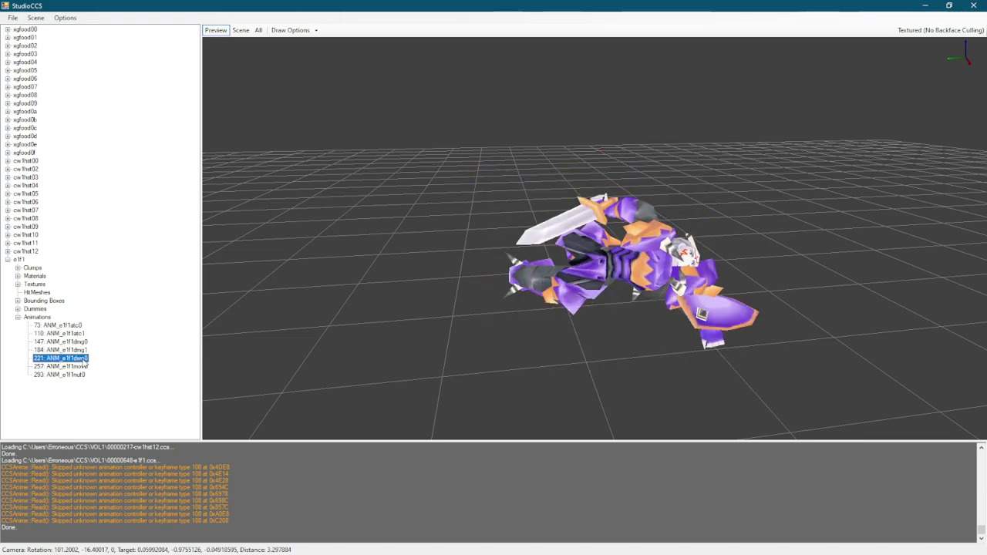
left_click(84, 367)
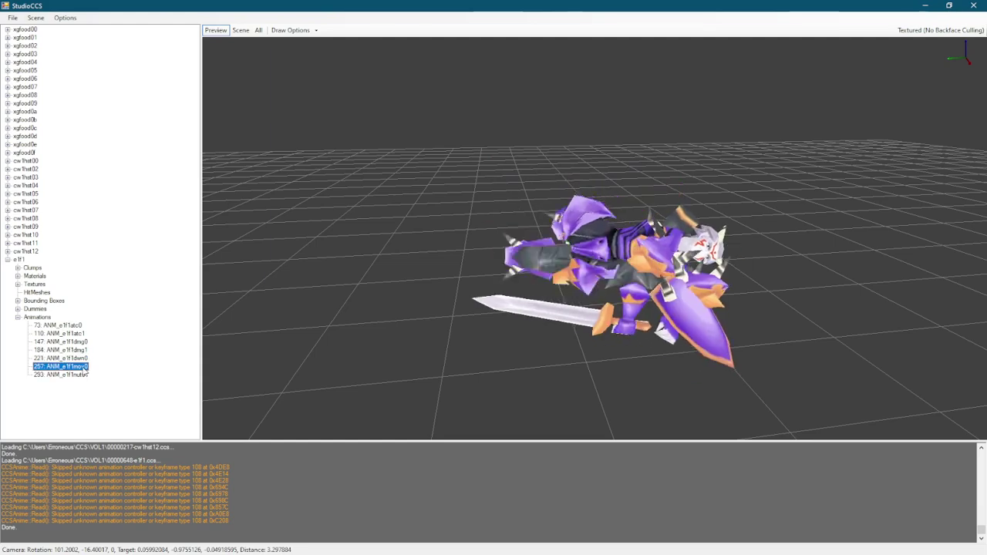
left_click(80, 376)
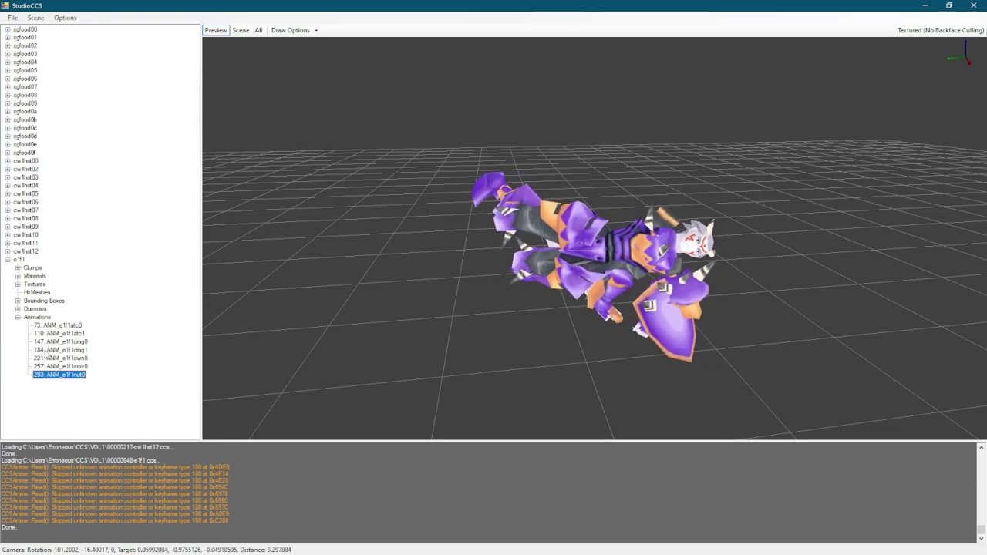
Step: Apply ANM_e1f1nut0 as the model's pose and select the CMP_trall clump
right_click(66, 376)
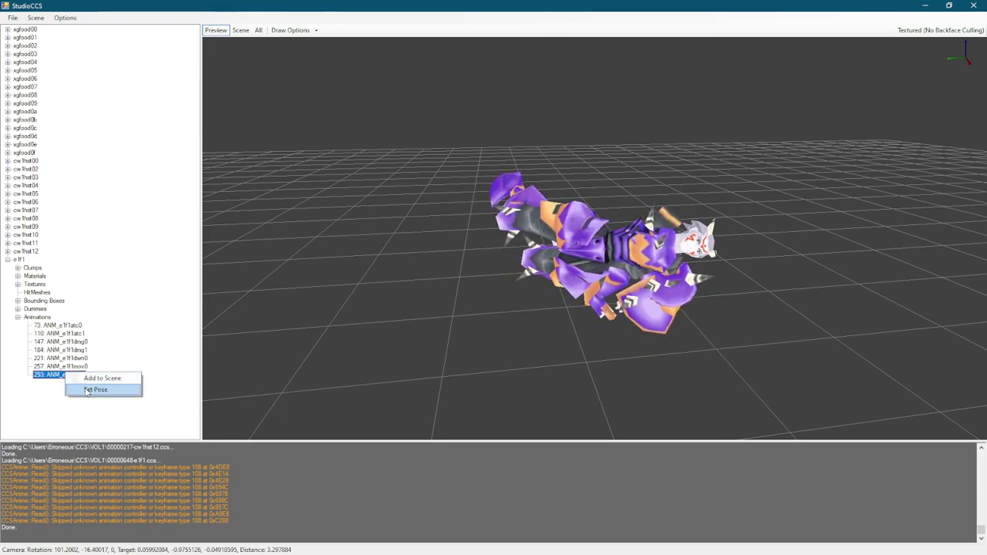
left_click(95, 389)
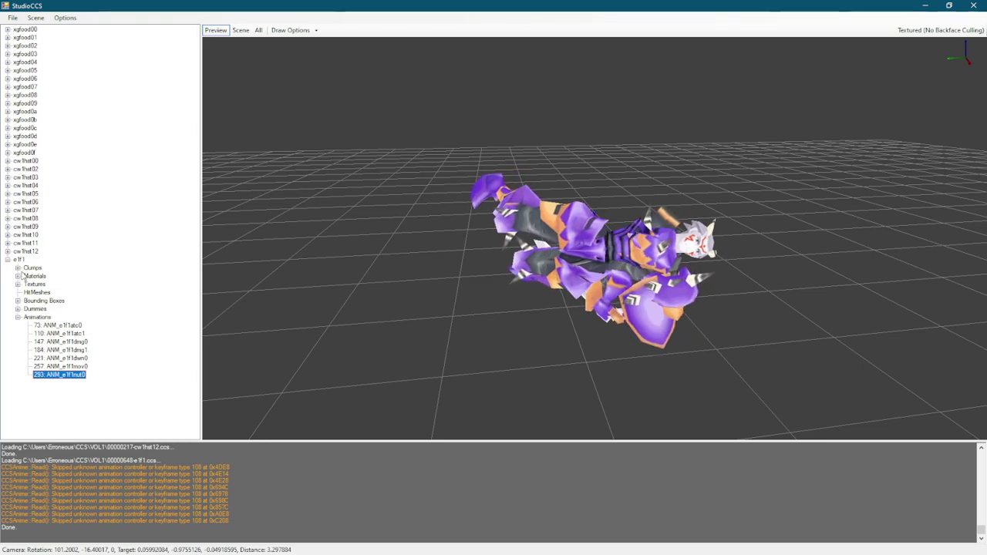
left_click(54, 278)
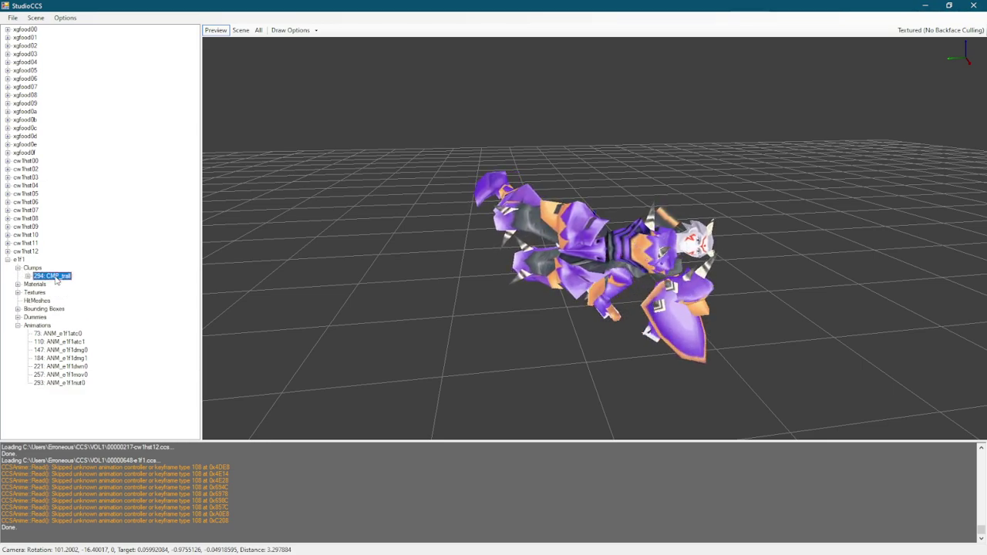
Step: Open Edit Bones for CMP_trall and move it top-left, making it taller and wider
right_click(56, 278)
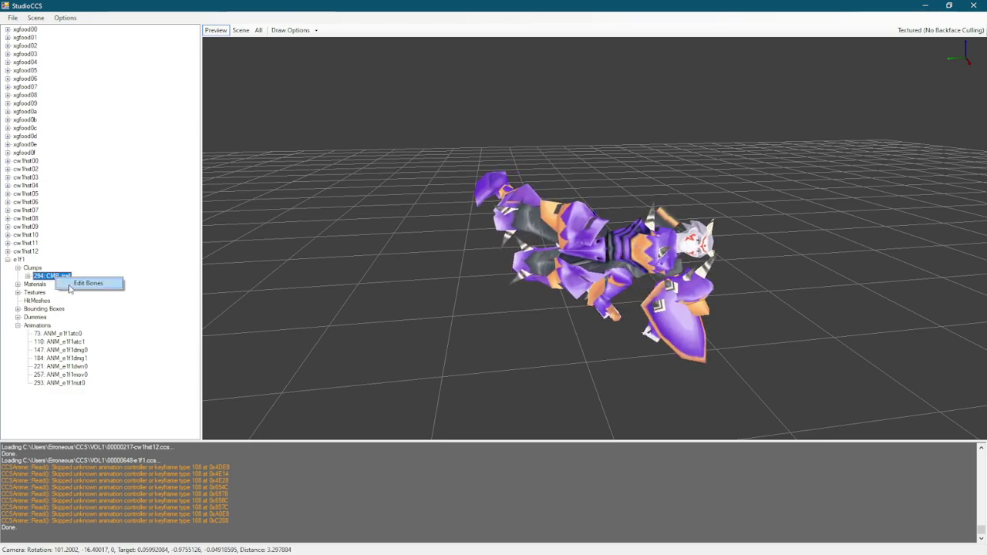
left_click(86, 284)
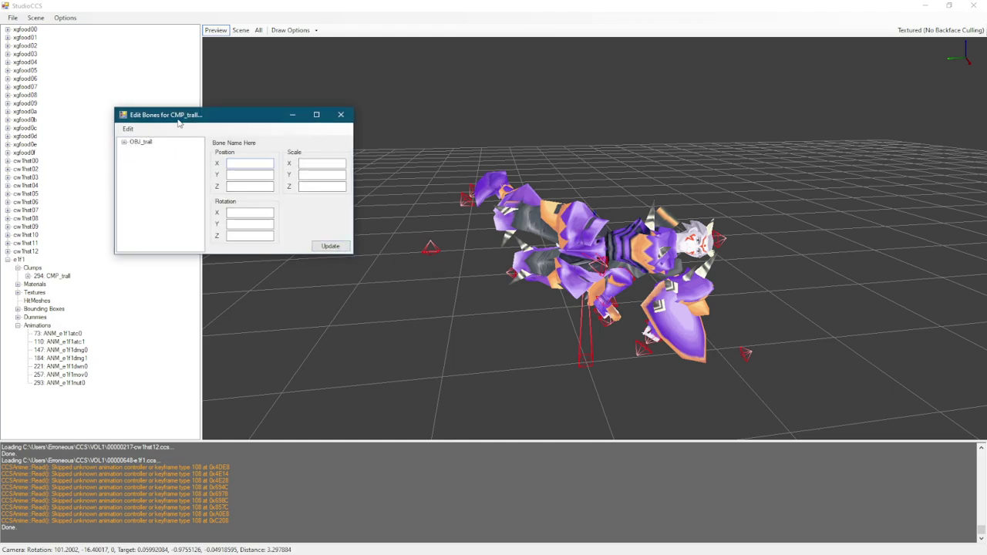
left_click_drag(181, 116, 80, 31)
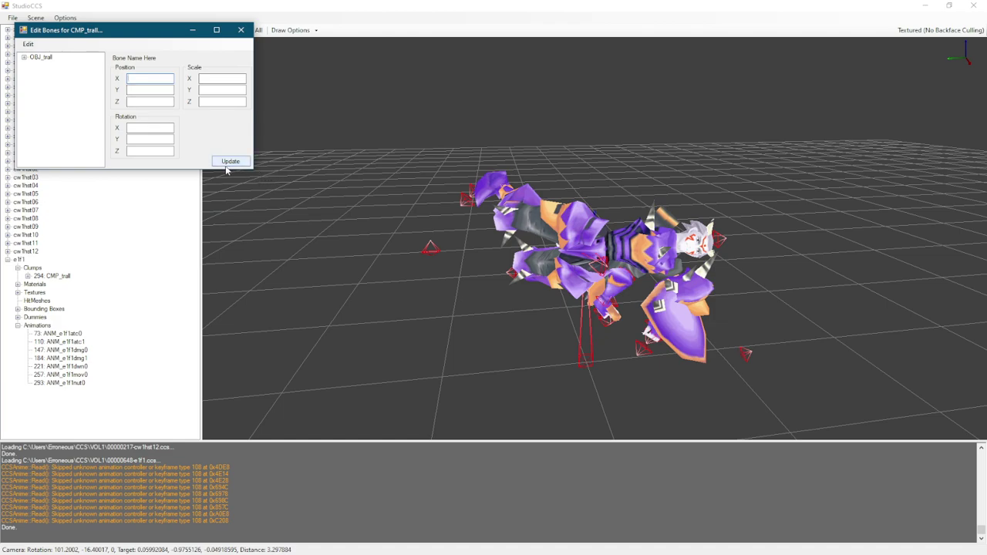
left_click_drag(212, 173, 210, 411)
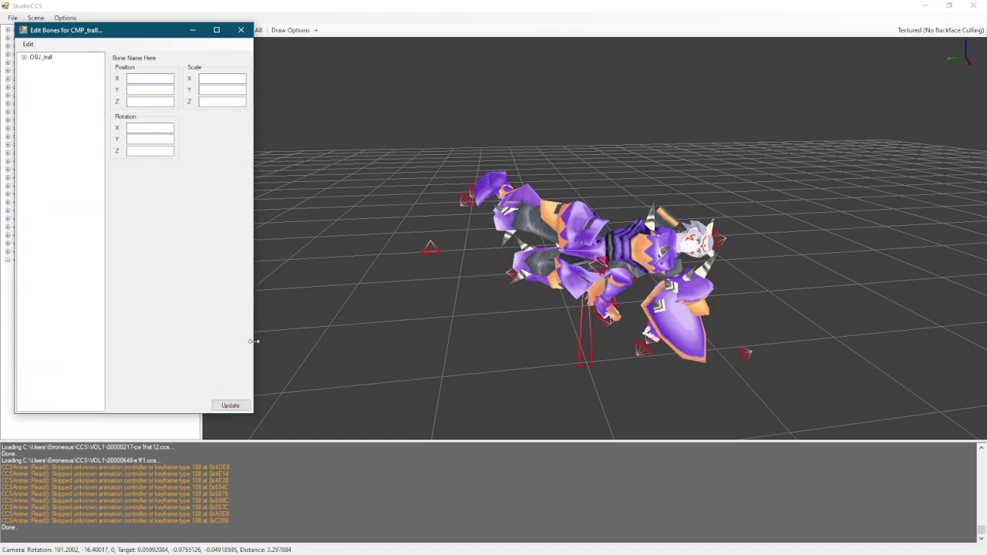
left_click_drag(254, 341, 371, 341)
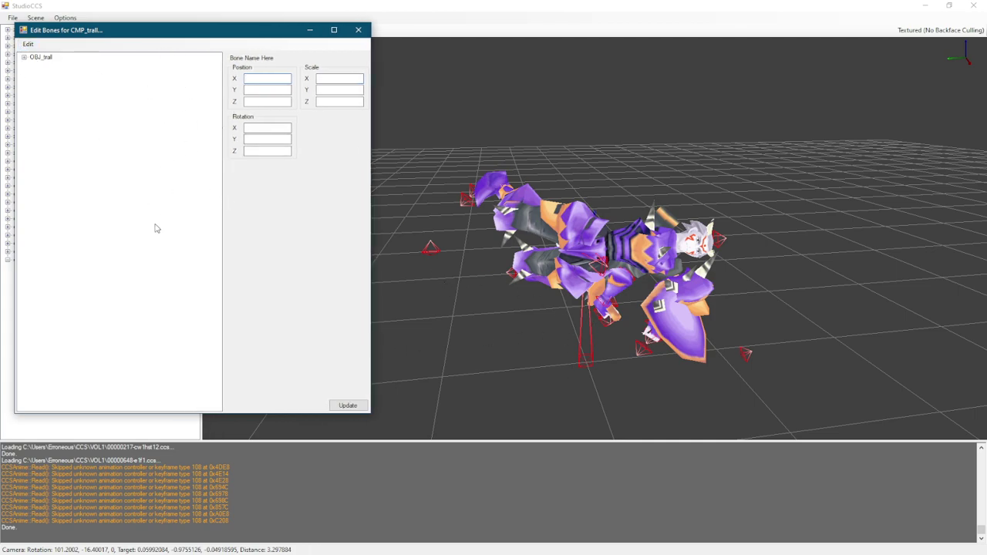
Step: Expand OBJ_trall through the pelvis, spine and both legs down to the toe bones
left_click(24, 58)
left_click(34, 65)
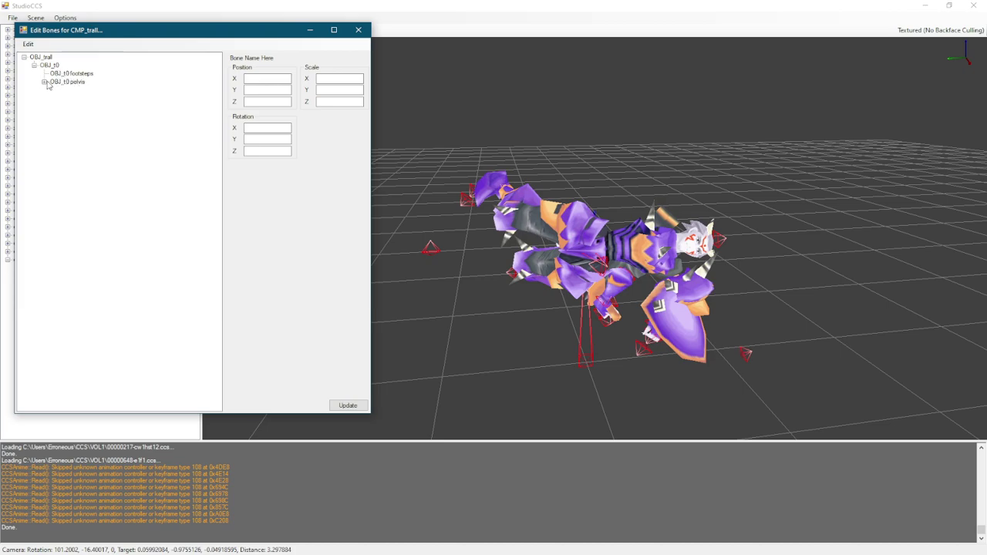
left_click(45, 81)
left_click(54, 91)
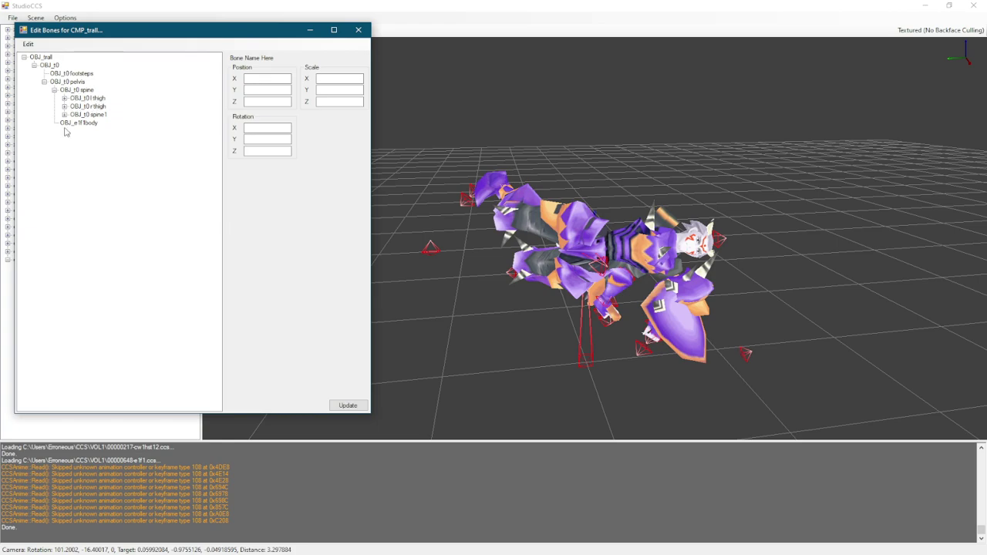
left_click(65, 114)
left_click(65, 107)
left_click(65, 98)
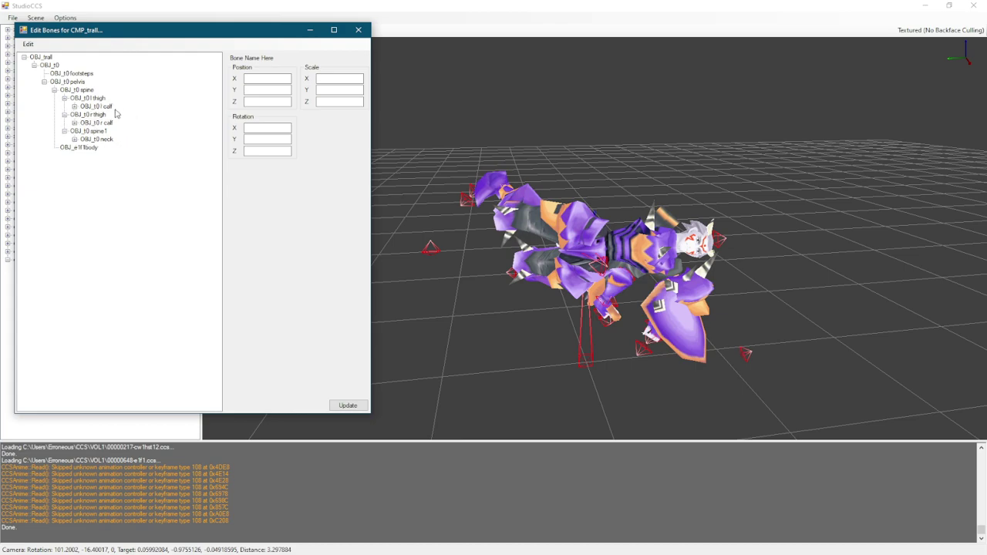
left_click(75, 106)
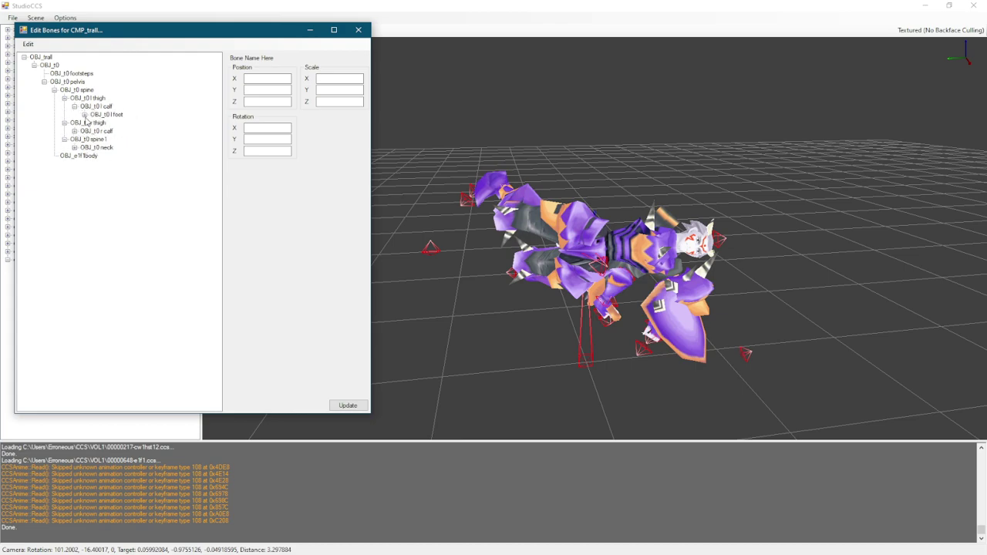
left_click(84, 115)
left_click(94, 122)
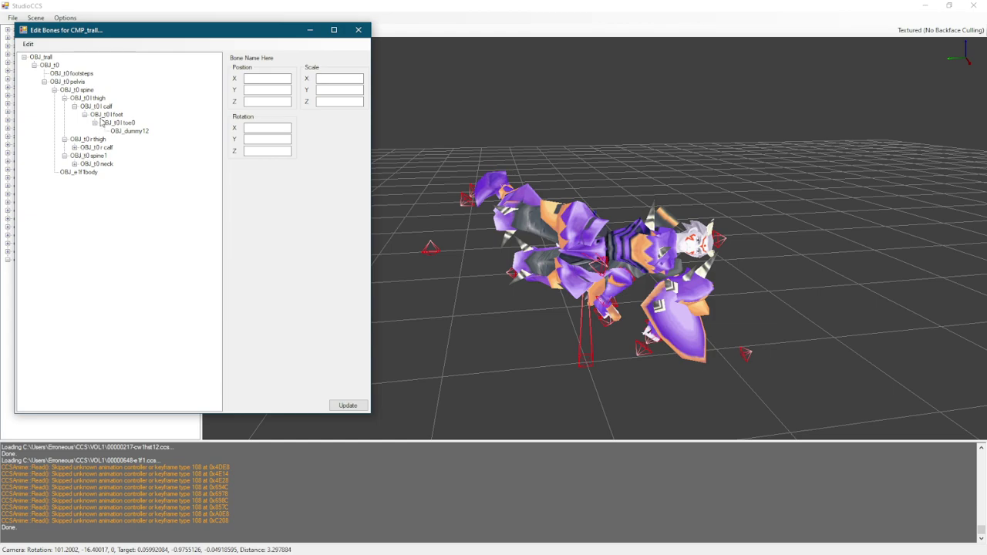
left_click(95, 123)
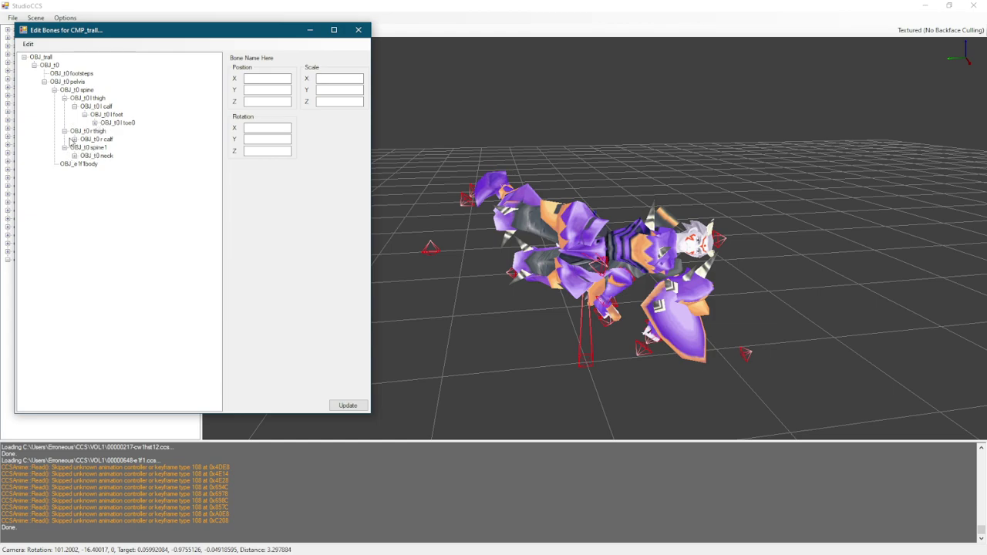
left_click(74, 139)
left_click(85, 148)
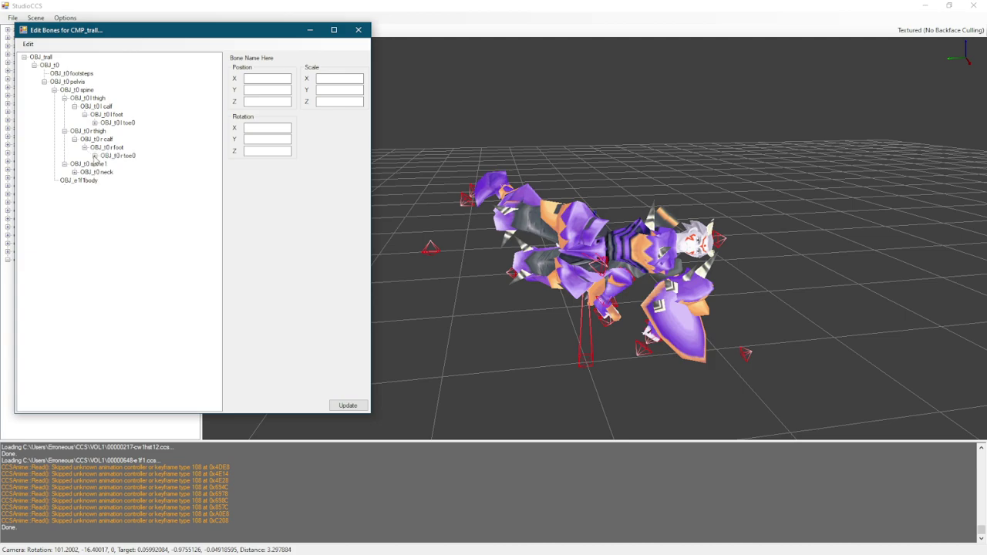
left_click(95, 156)
left_click(95, 156)
Step: Expand the neck, head, clavicles and both arms down to the finger bones
left_click(75, 172)
left_click(85, 180)
left_click(85, 181)
left_click(85, 188)
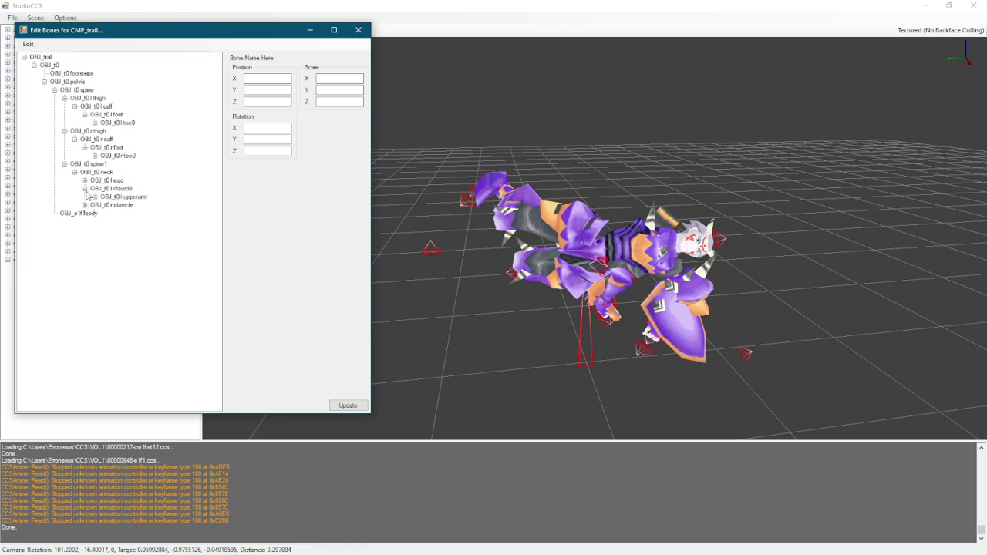
left_click(85, 206)
left_click(94, 197)
left_click(95, 230)
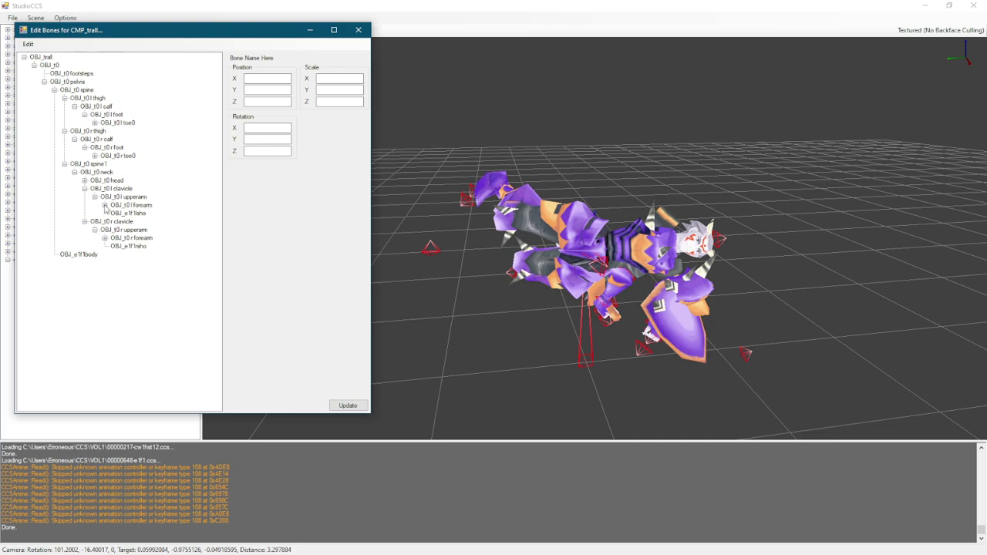
left_click(105, 205)
left_click(115, 214)
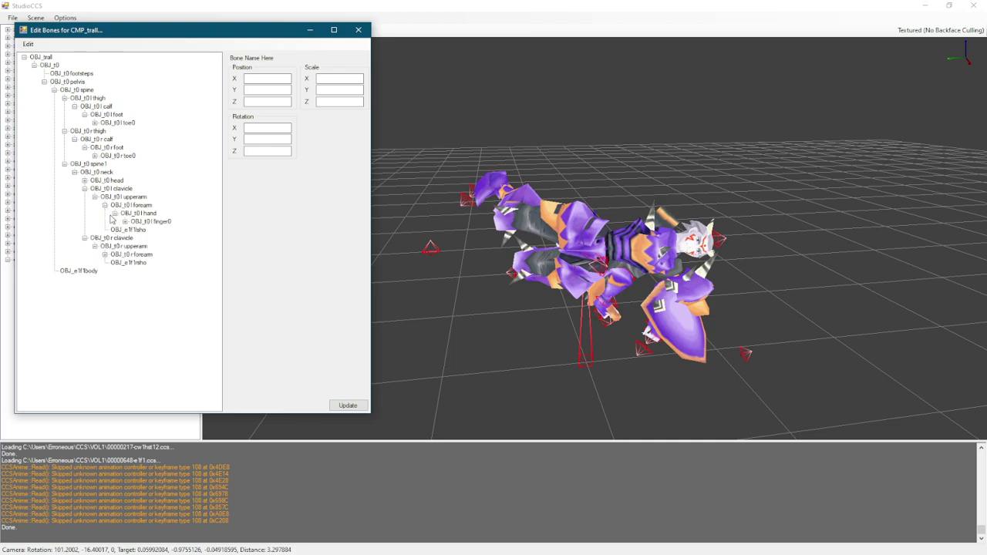
left_click(125, 221)
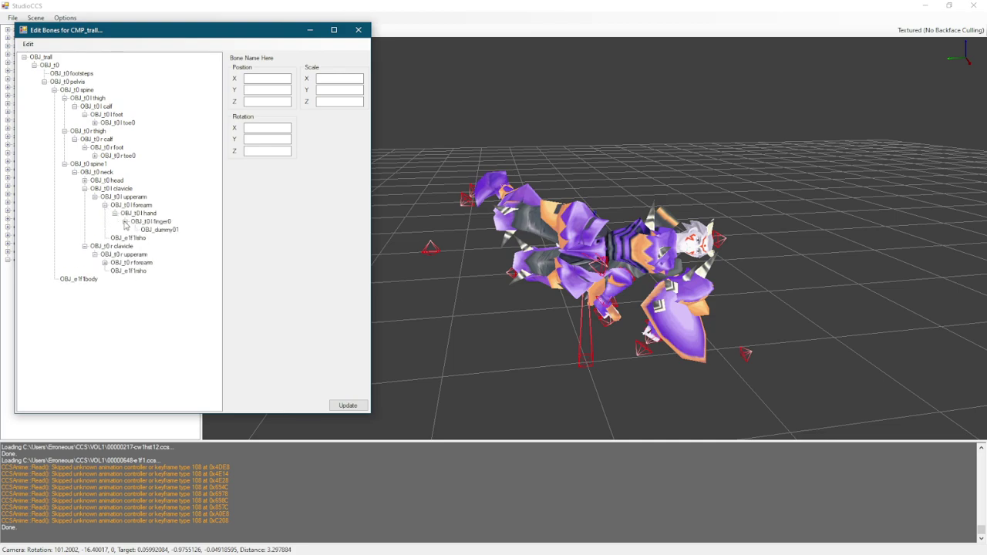
left_click(125, 221)
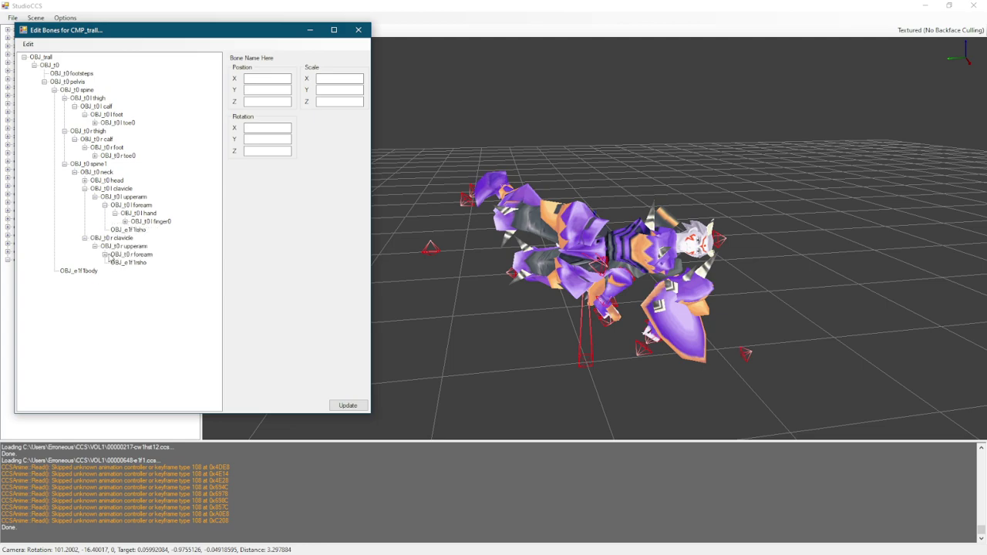
left_click(105, 255)
left_click(115, 263)
left_click(125, 271)
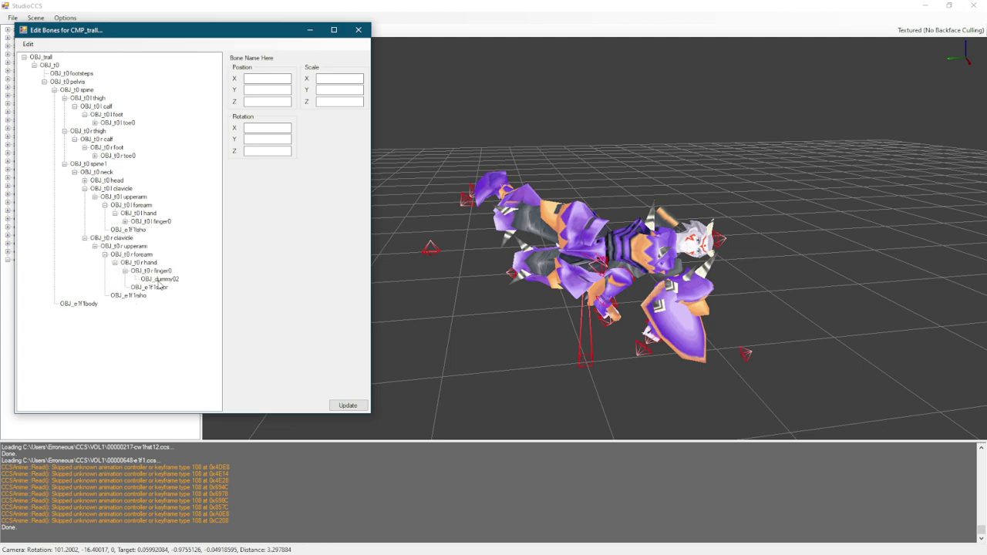
left_click(125, 271)
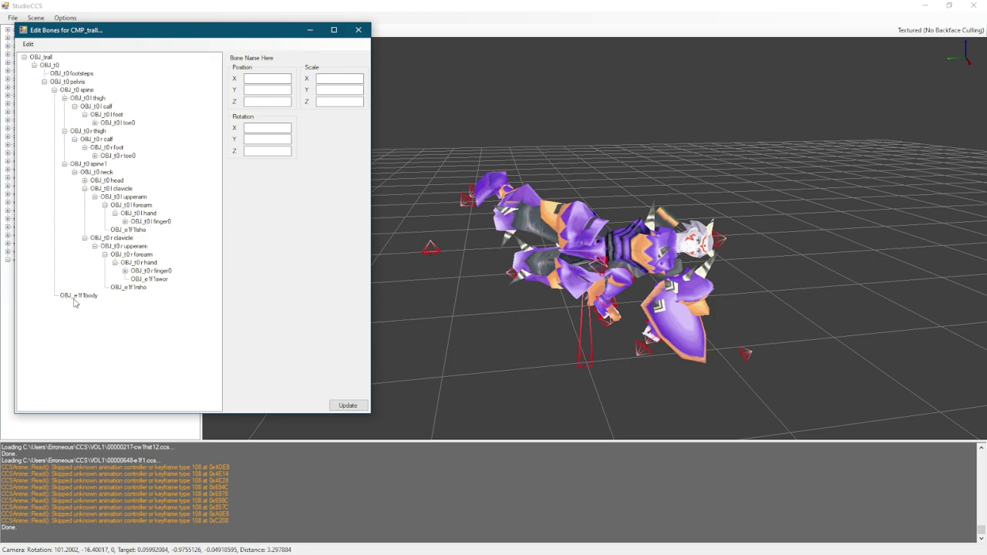
Step: Set OBJ_t0 pelvis X rotation to 0, then to 180, standing the model upright
left_click(80, 83)
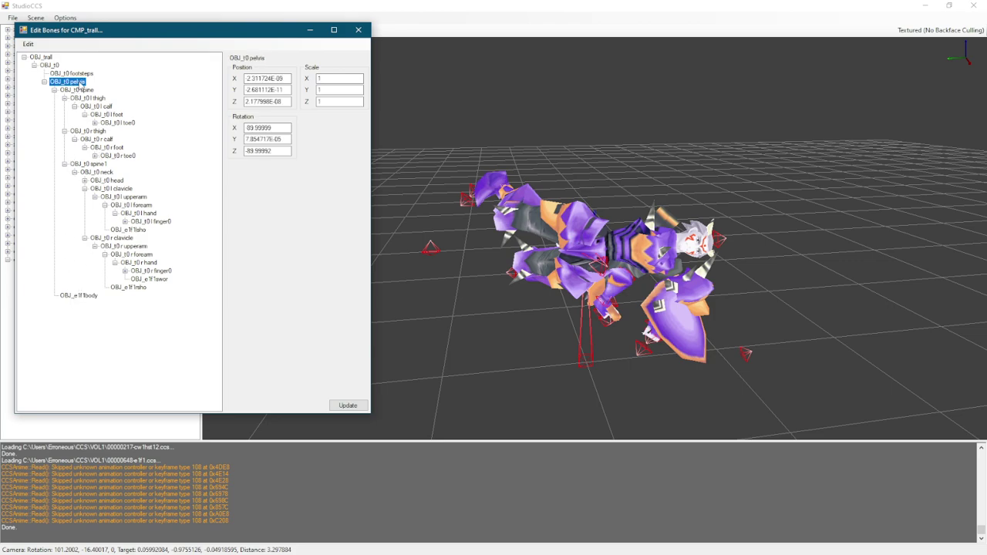
left_click_drag(287, 128, 245, 128)
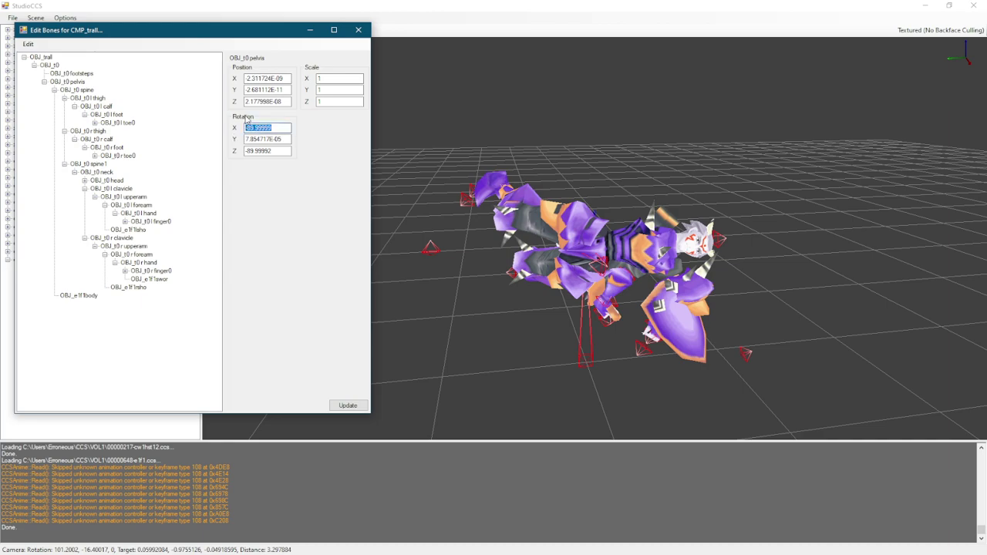
key("BackSpace")
type("0")
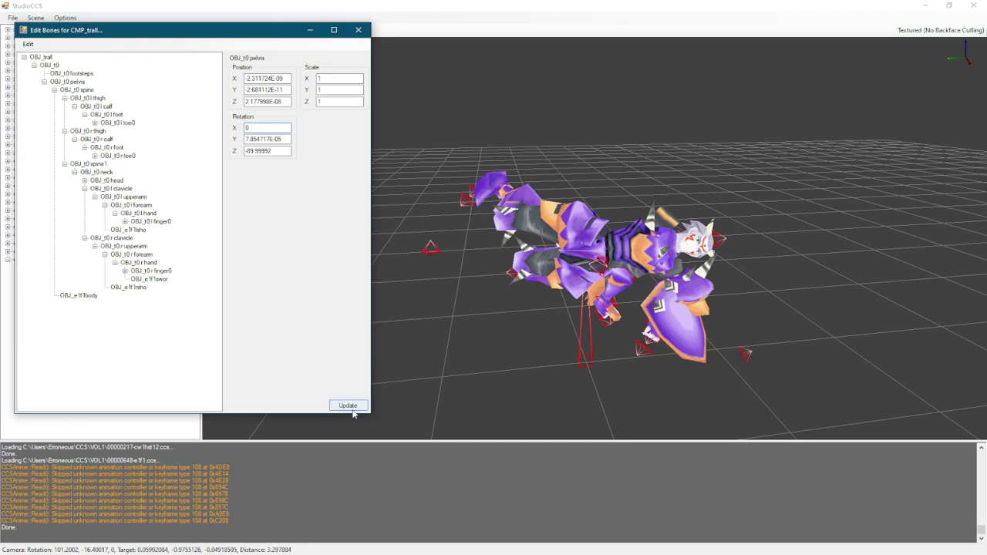
left_click(348, 406)
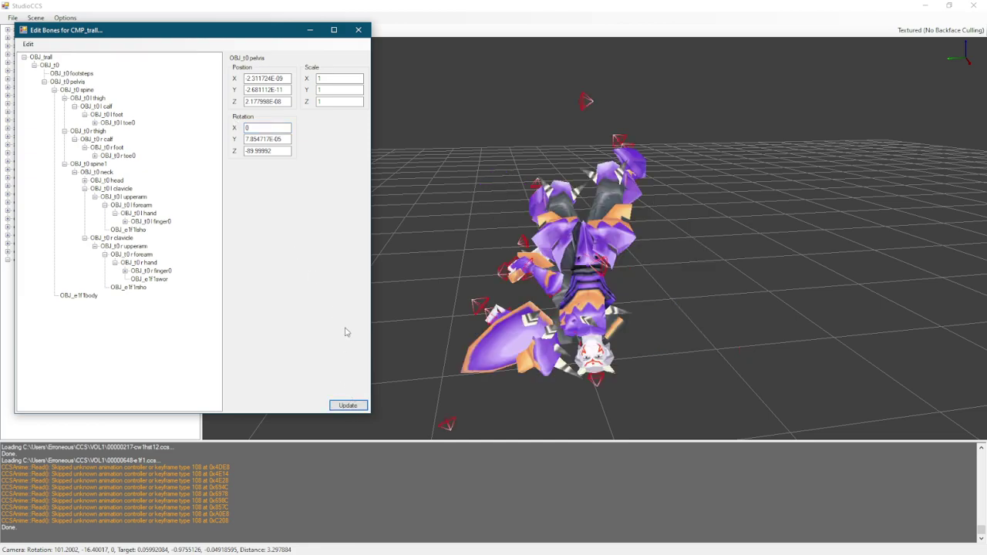
key("Tab")
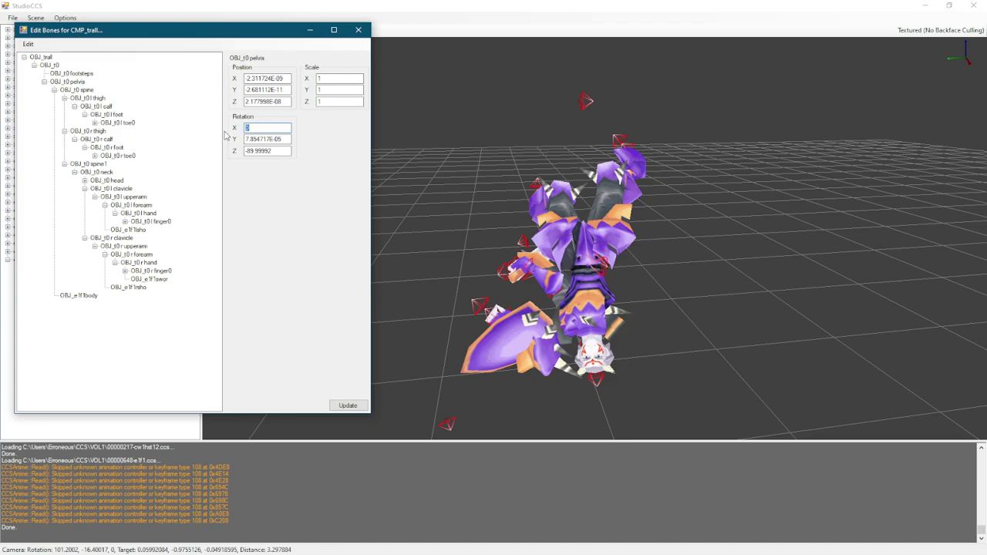
type("180")
left_click(347, 405)
left_click_drag(751, 260, 782, 198)
key("alt+Tab")
key("alt+Tab")
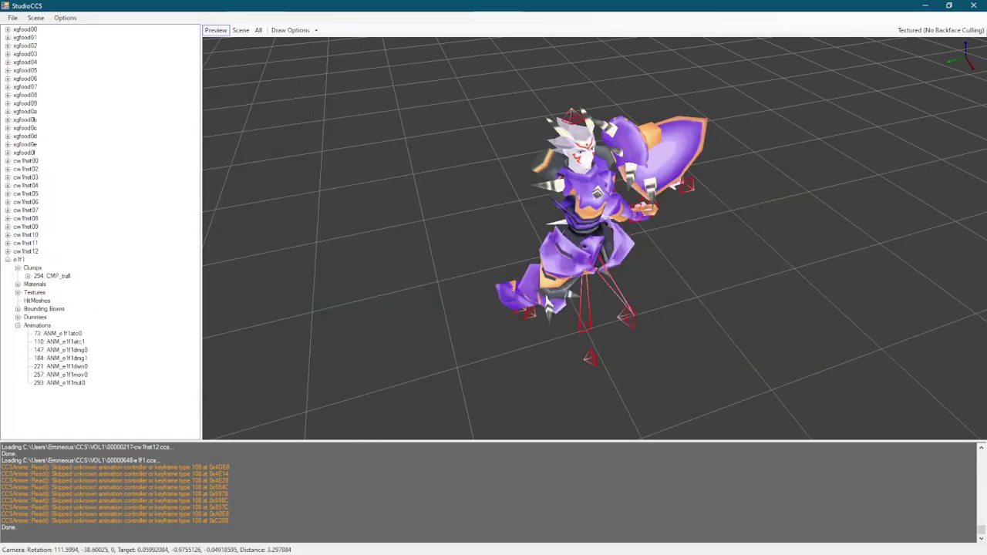
key("alt+Tab")
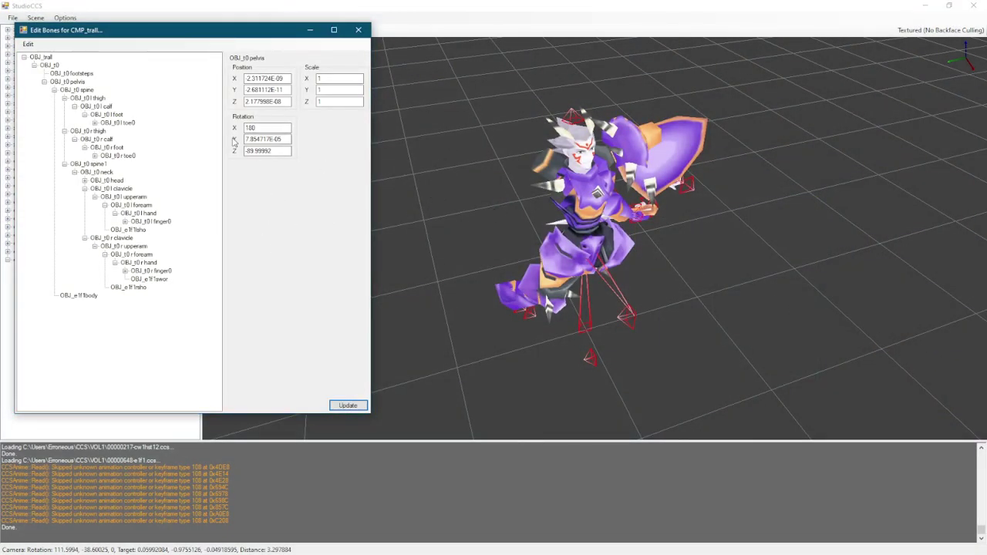
left_click_drag(700, 248, 711, 270)
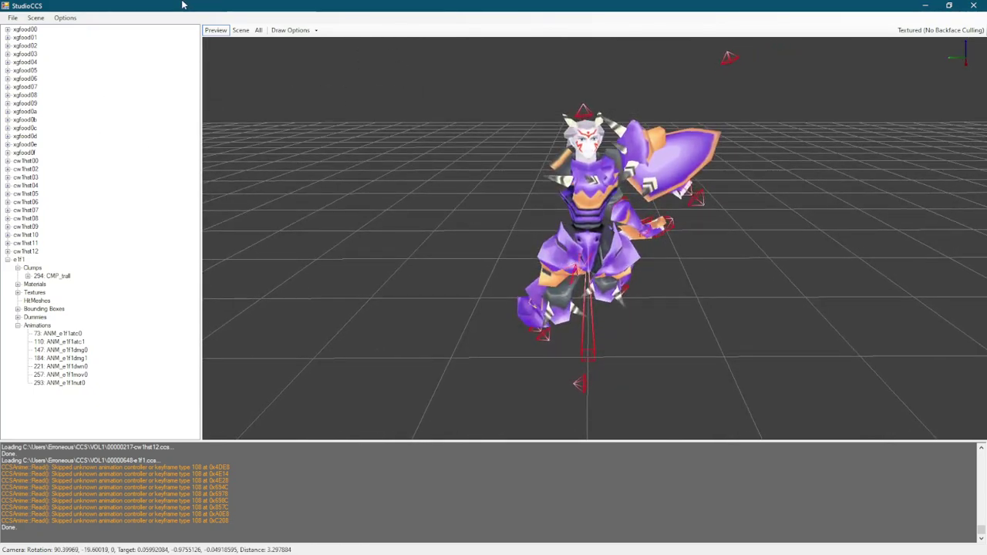
Step: Restore the main StudioCCS window, moving it up-right and making it taller
double_click(389, 7)
left_click_drag(445, 86, 520, 35)
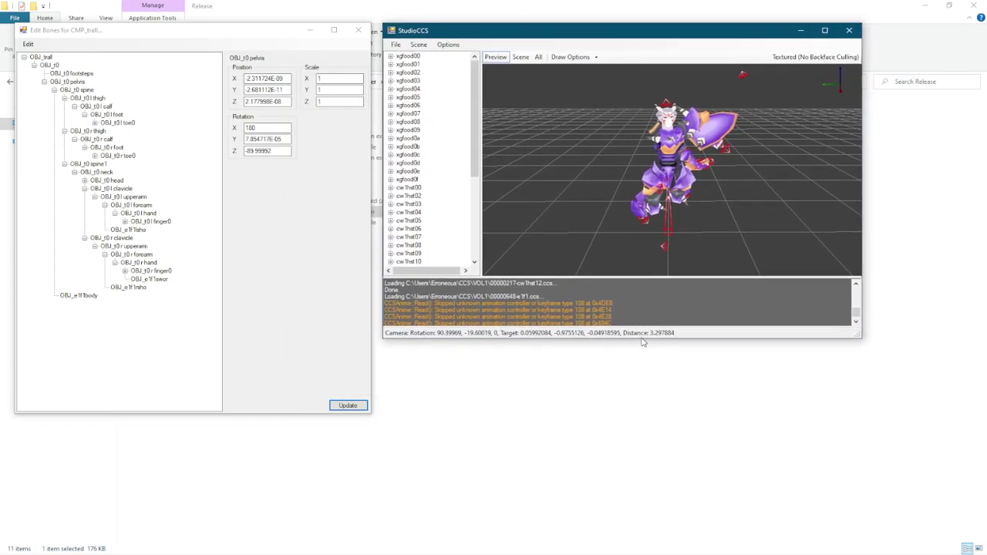
left_click_drag(644, 343, 645, 547)
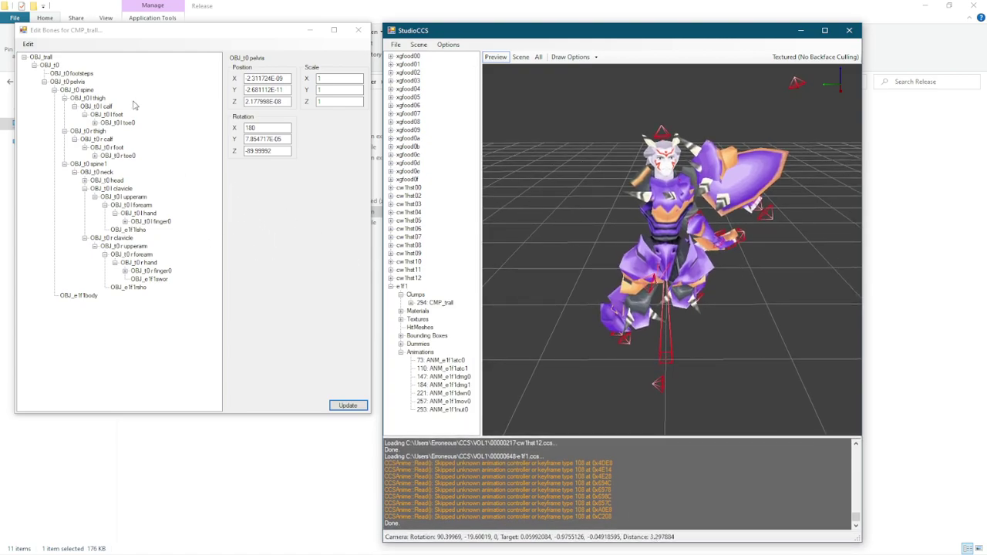
Step: Set the OBJ_t0 l clavicle X rotation to -90 and apply it to the arm
left_click(116, 189)
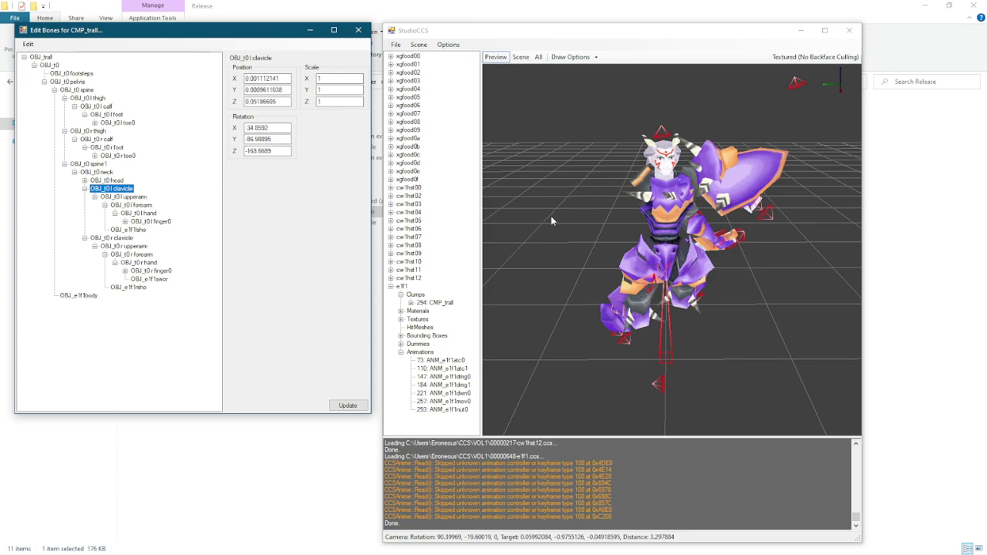
mouse_move(550, 221)
left_mouse_down()
mouse_move(577, 169)
mouse_move(583, 209)
mouse_move(549, 205)
left_mouse_up()
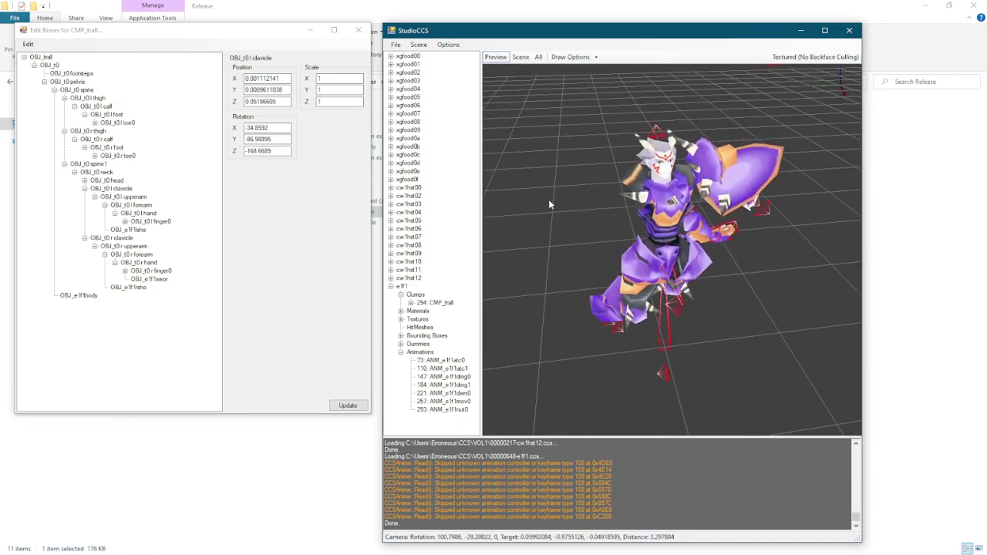
left_click(123, 188)
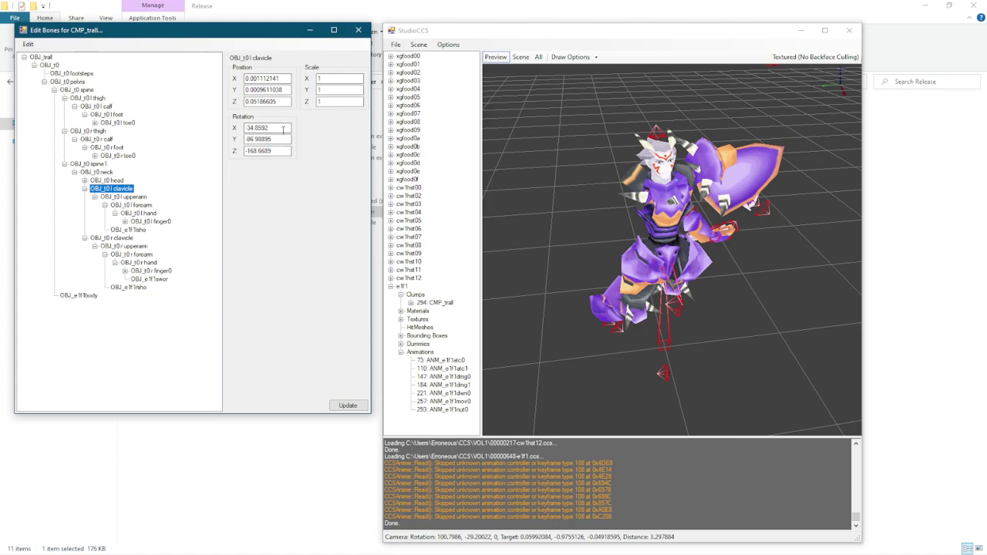
left_click_drag(283, 130, 236, 131)
key("BackSpace")
left_click(347, 406)
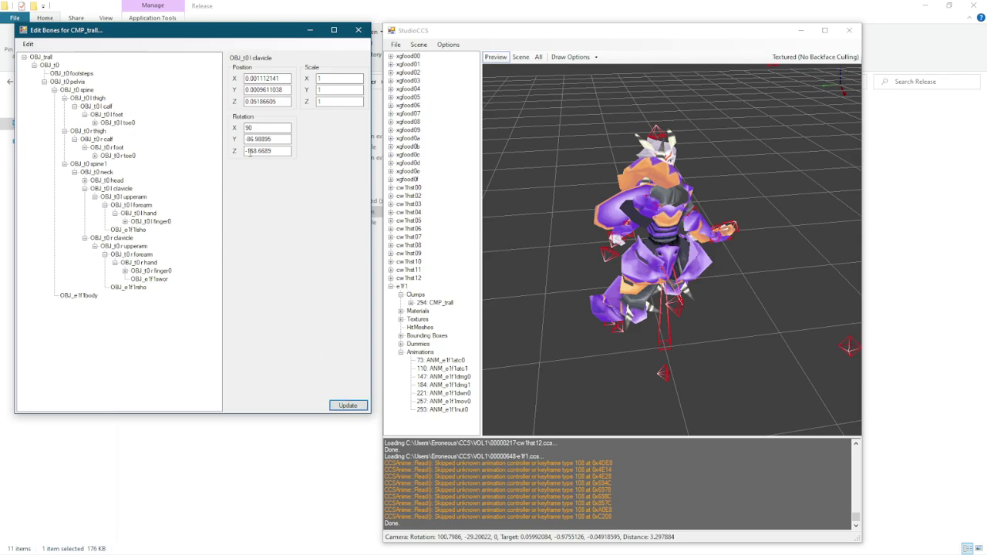
double_click(247, 127)
left_click(347, 407)
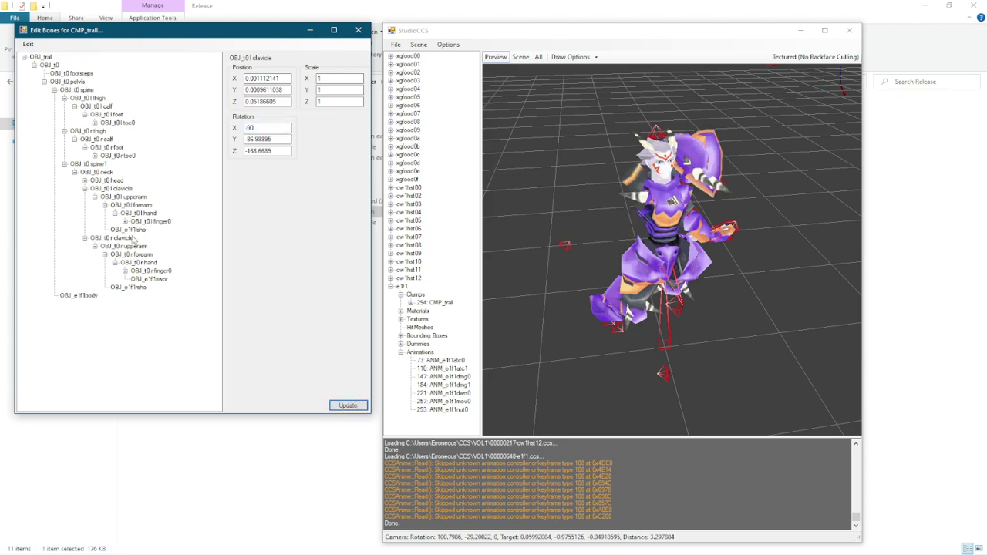
Step: Set the OBJ_t0 r clavicle X rotation to 0 and apply it
left_click(174, 363)
left_click(127, 238)
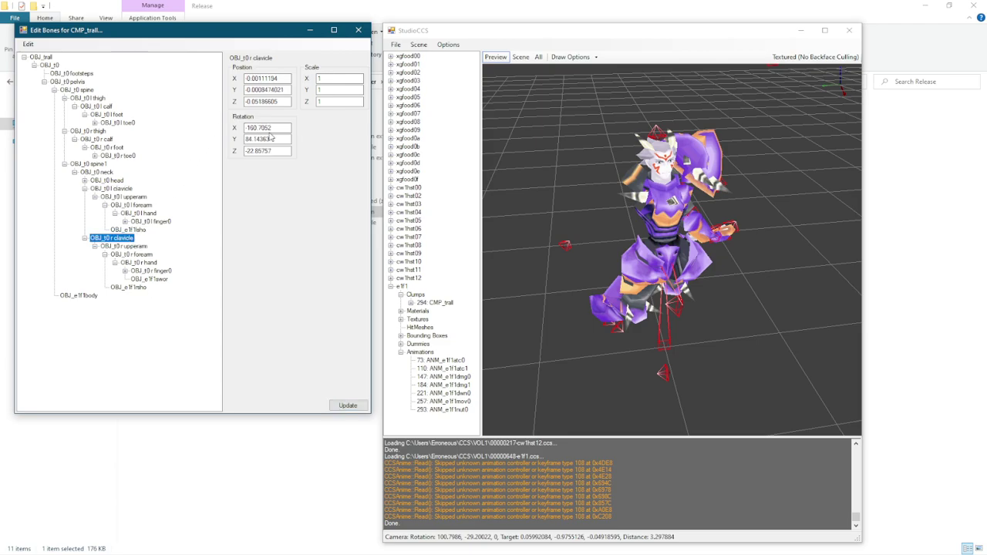
double_click(291, 129)
key("BackSpace")
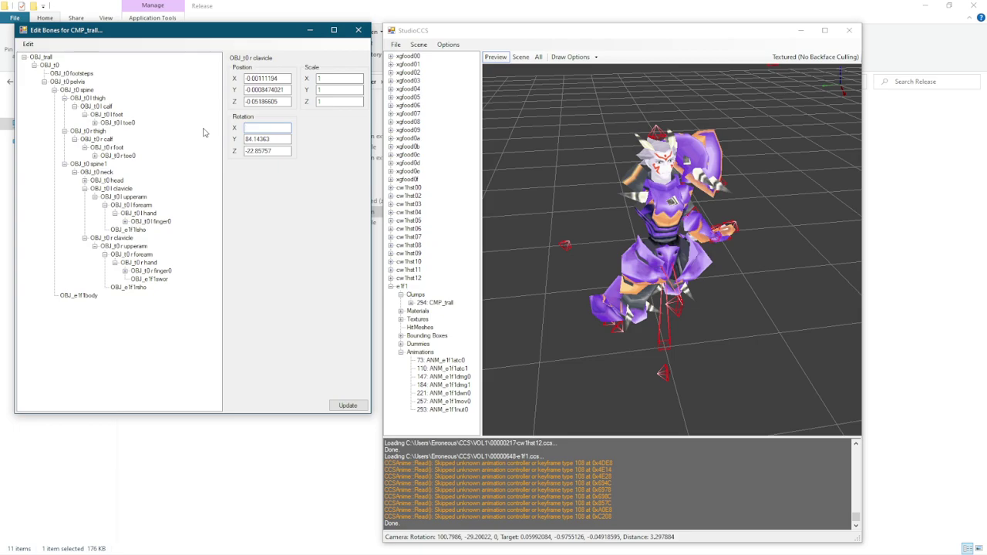
type("0")
left_click(348, 405)
left_click(753, 262)
left_click_drag(754, 262, 695, 269)
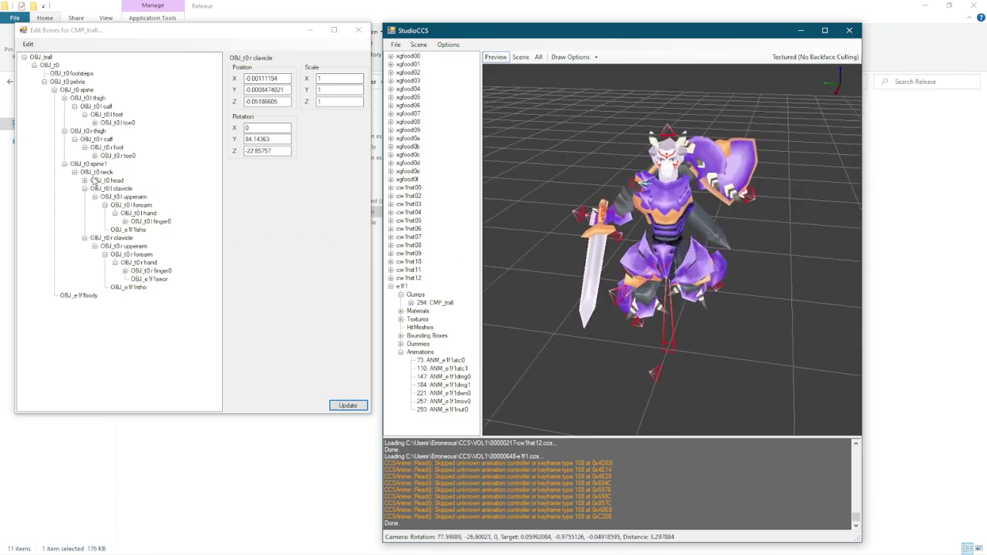
Step: Set the OBJ_t0 l clavicle X rotation to 0, bringing the sword forward and shield up
left_click(177, 194)
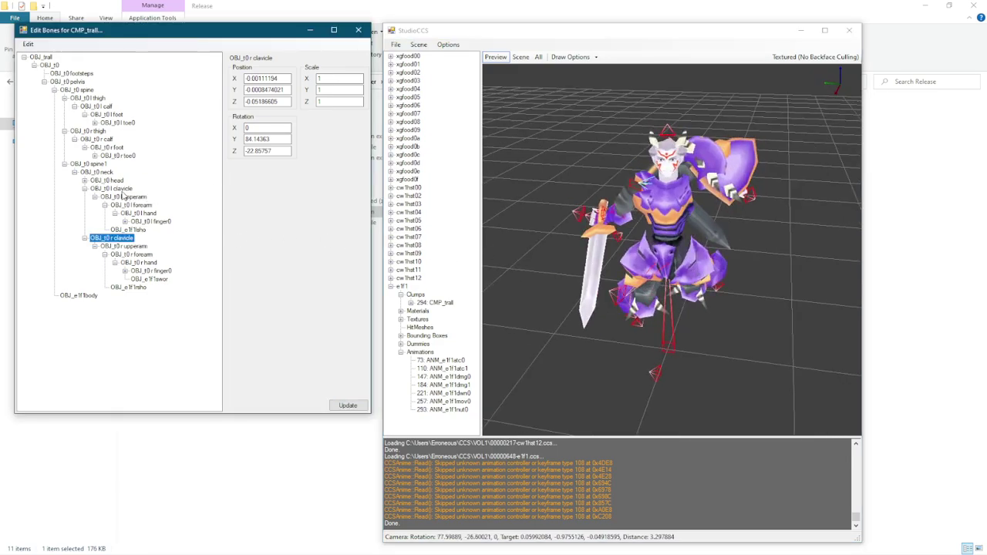
left_click(120, 190)
double_click(285, 128)
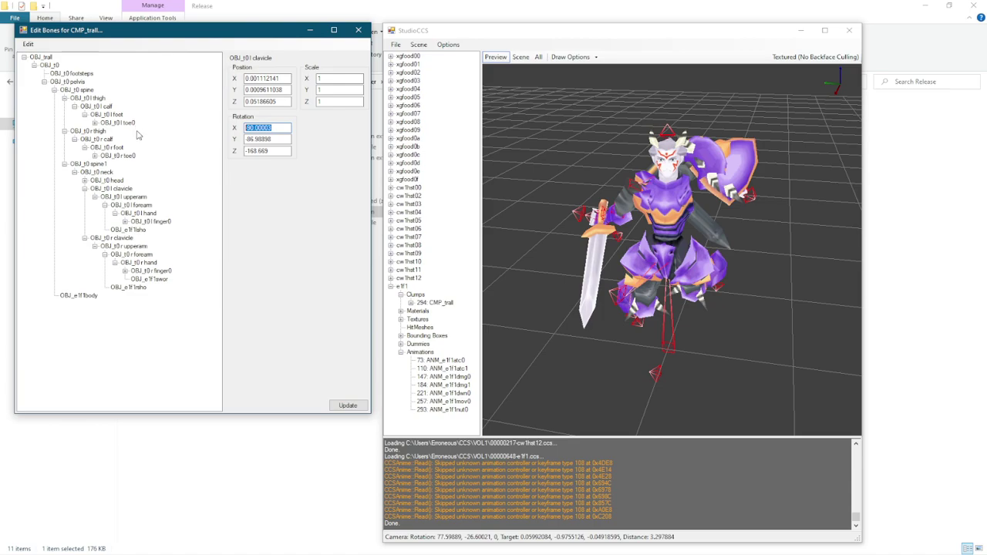
type("0")
left_click(347, 405)
left_click_drag(697, 339, 306, 344)
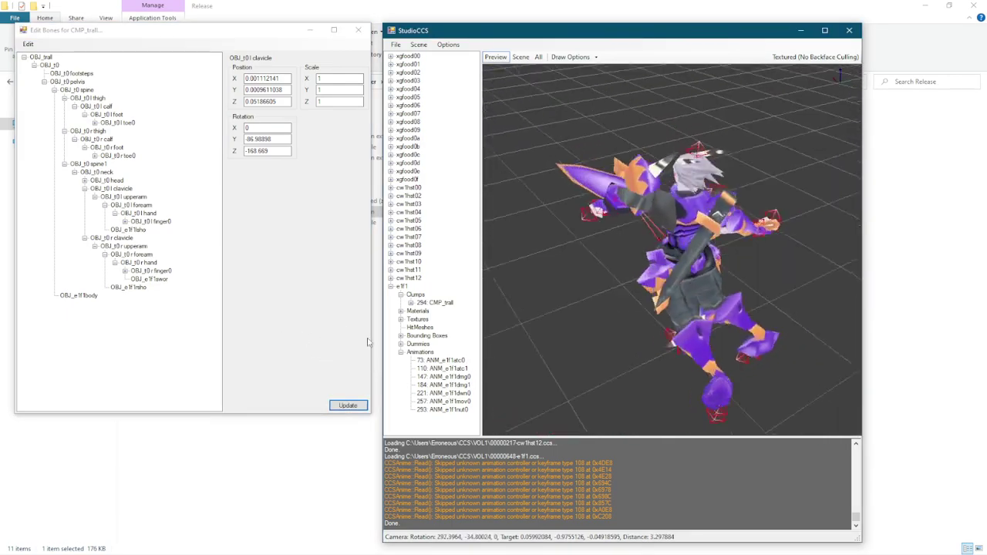
left_click_drag(697, 297, 779, 362)
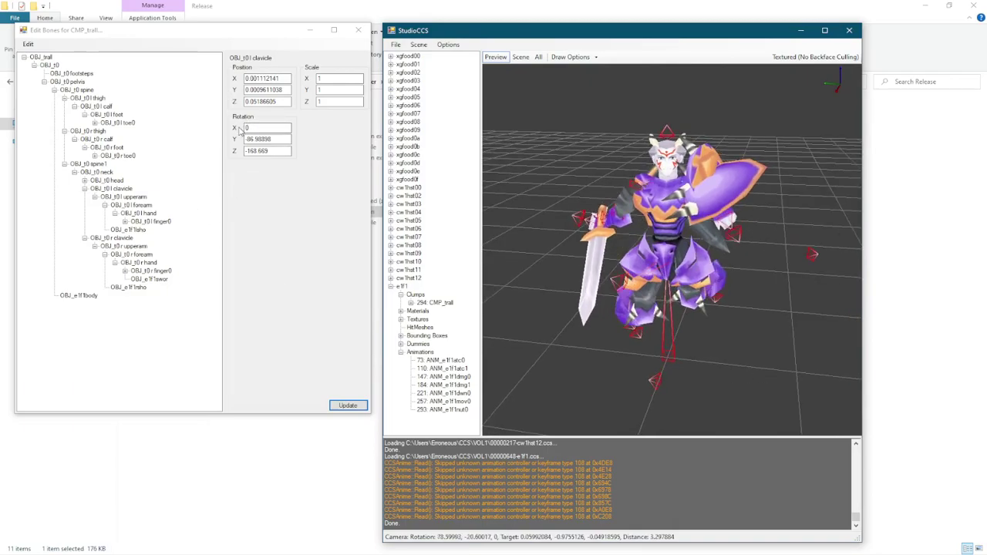
left_click_drag(585, 267, 572, 230)
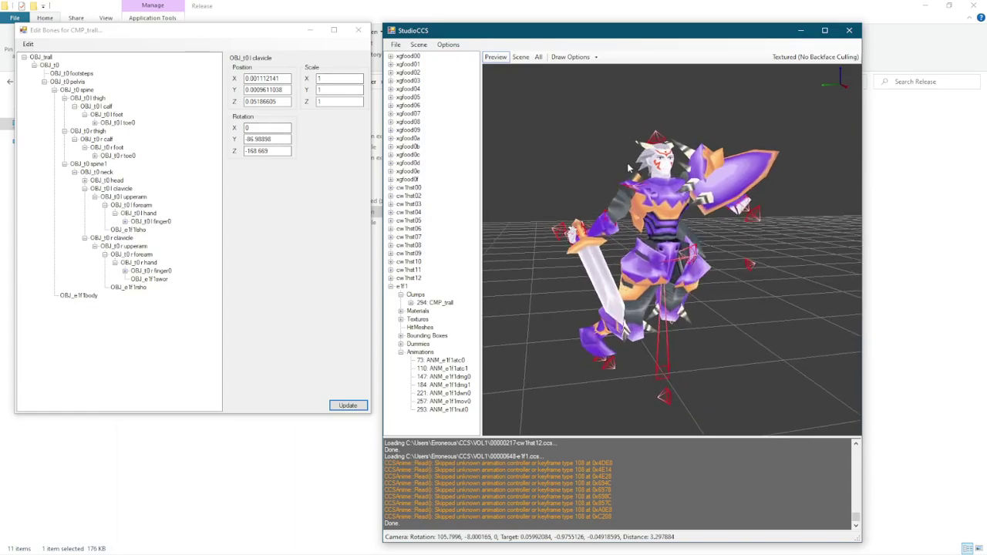
Step: Save the CMP_trall pose as monster1.bin with Edit > Save Pose
left_click(30, 46)
left_click(29, 45)
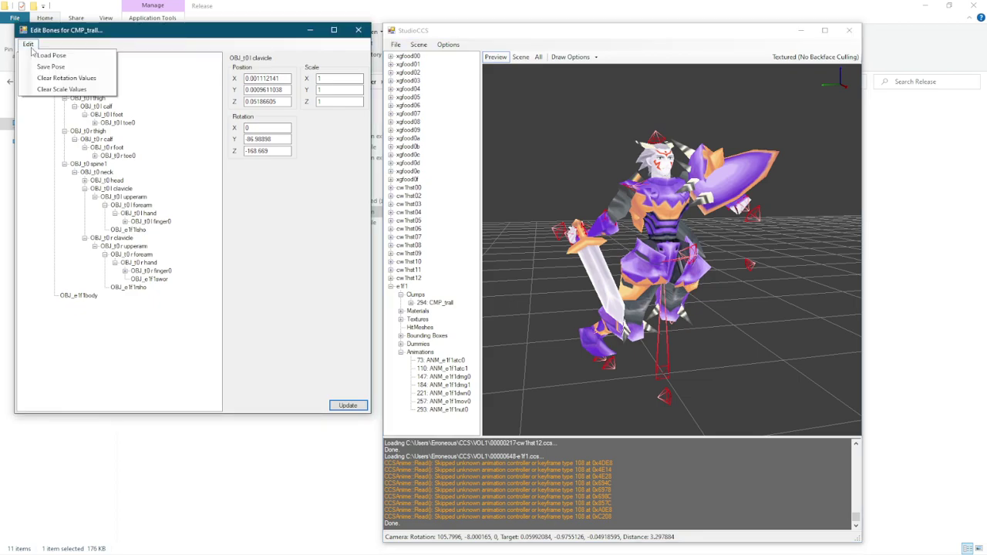
left_click(64, 68)
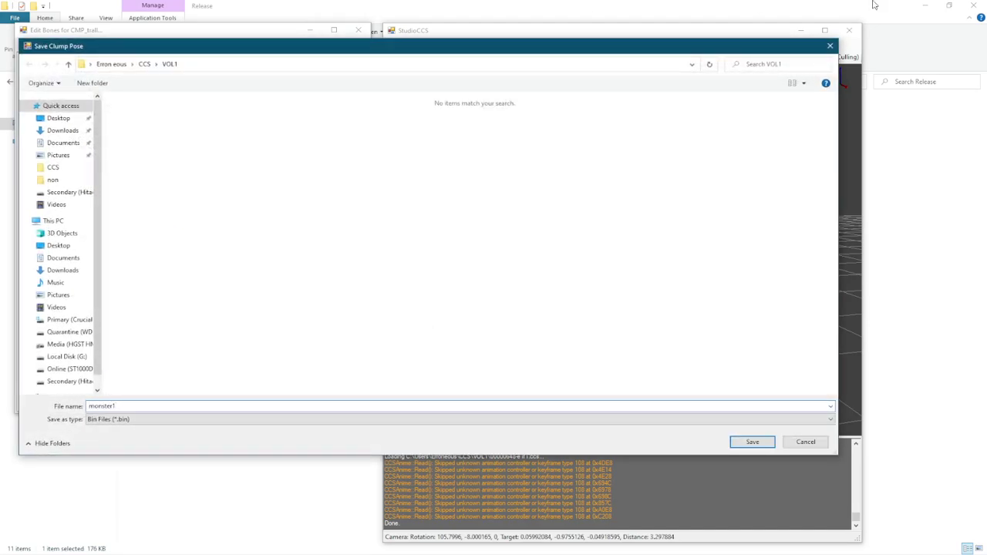
left_click(754, 445)
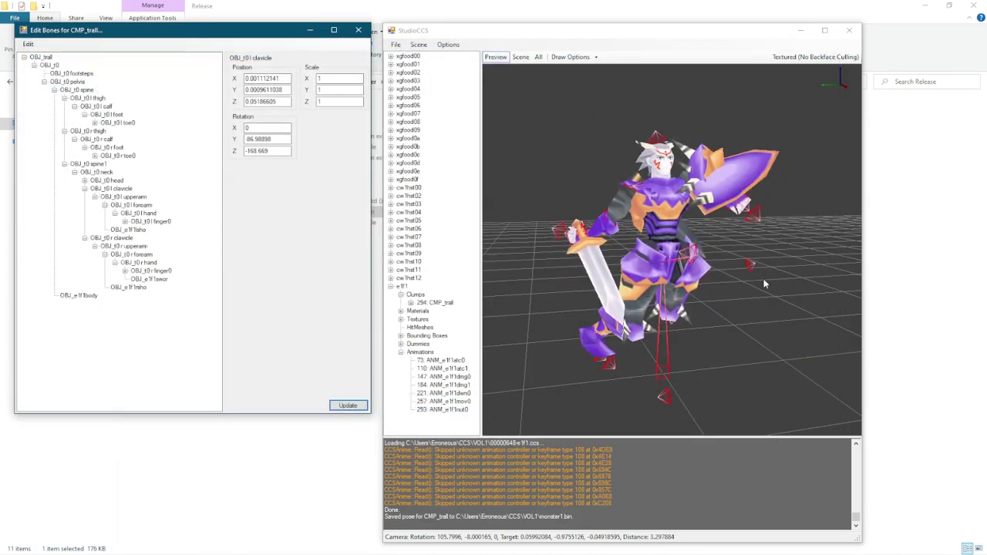
Step: Load the monster1.bin pose, then play the ANM_e1f1dmg0 damage animation
left_click(28, 44)
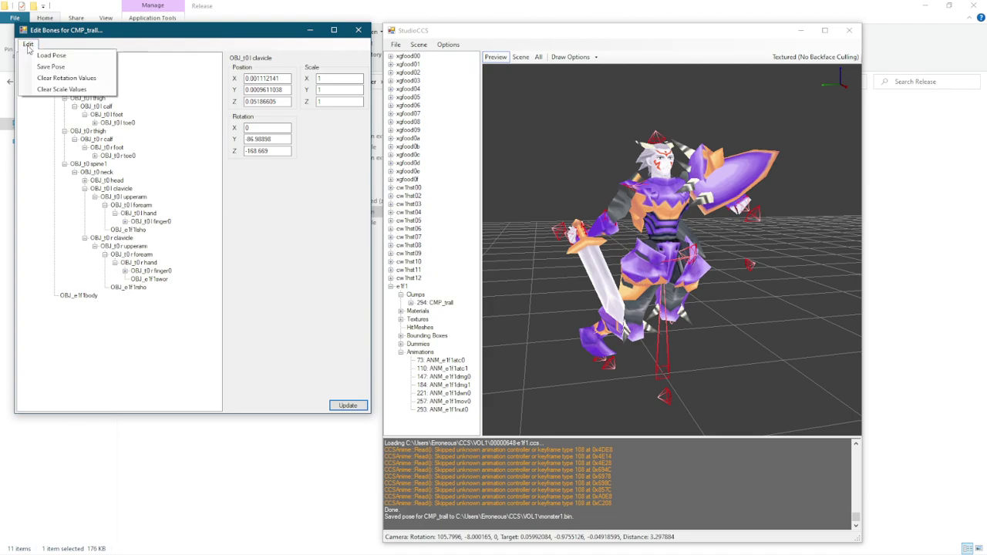
left_click(46, 56)
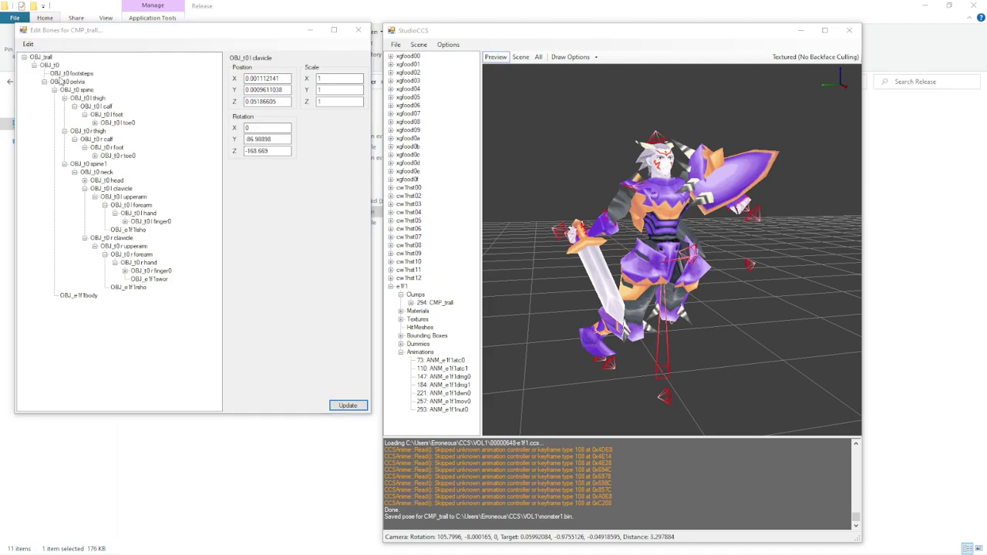
left_click(154, 104)
left_click(739, 443)
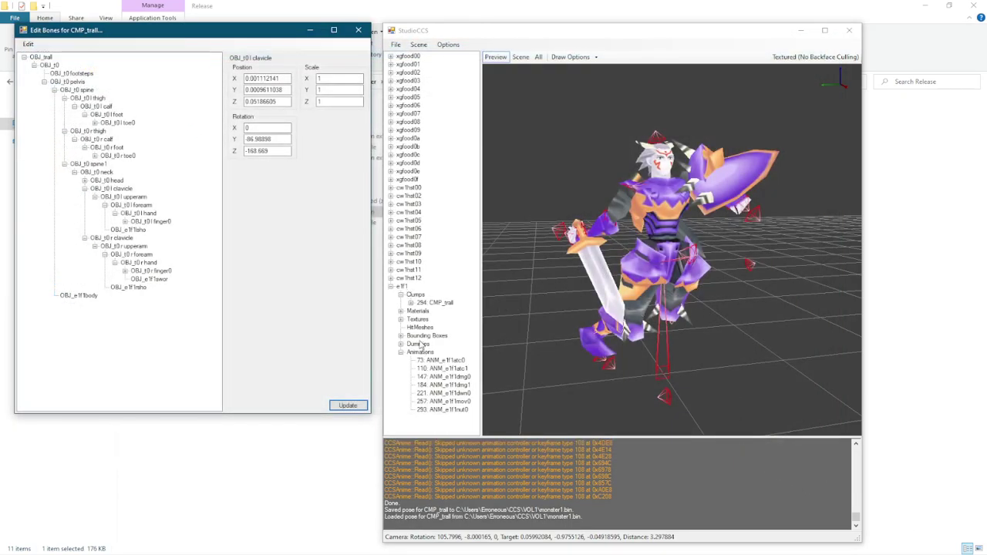
left_click(446, 378)
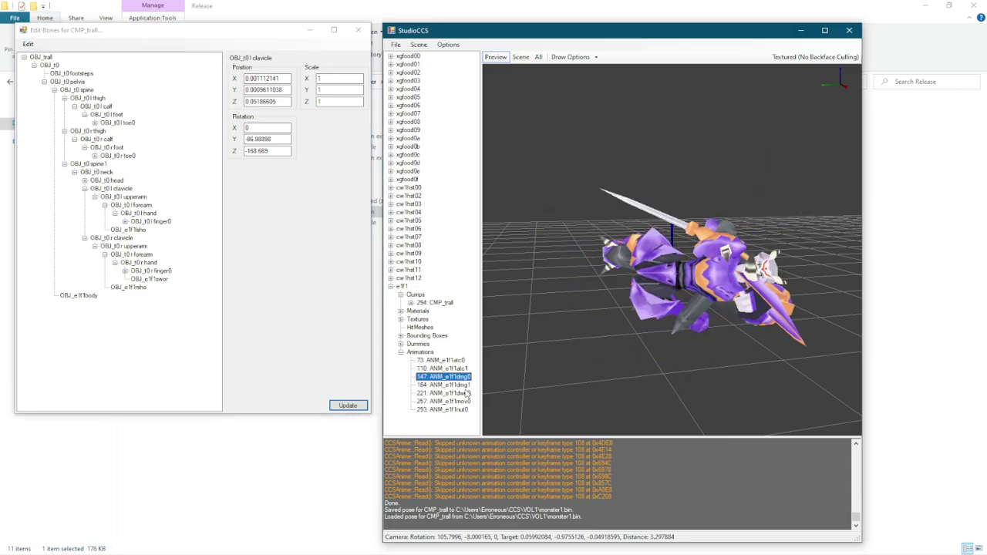
left_click_drag(703, 225, 755, 157)
Step: Reload monster1.bin onto CMP_trall via Edit > Load Pose so the model stands upright
left_click(27, 44)
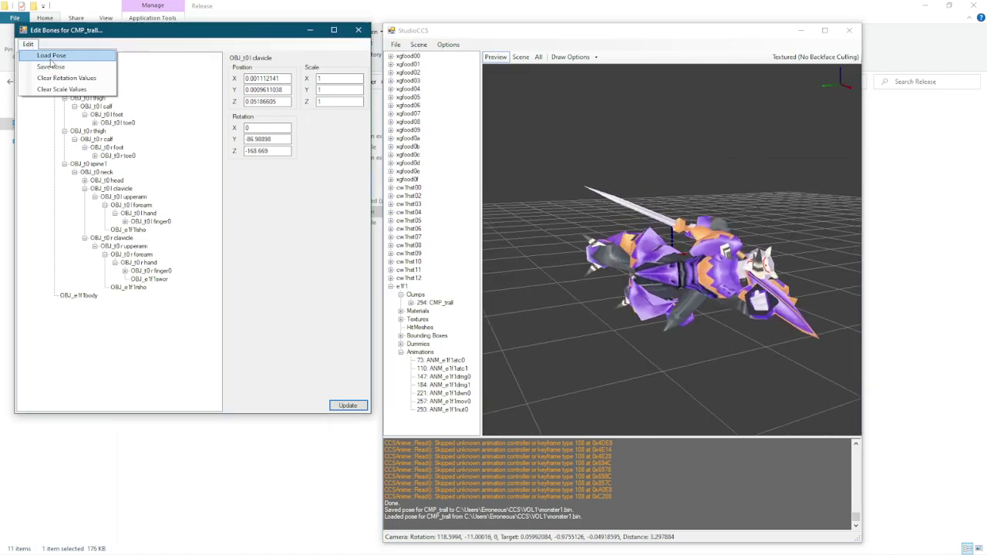
left_click(50, 64)
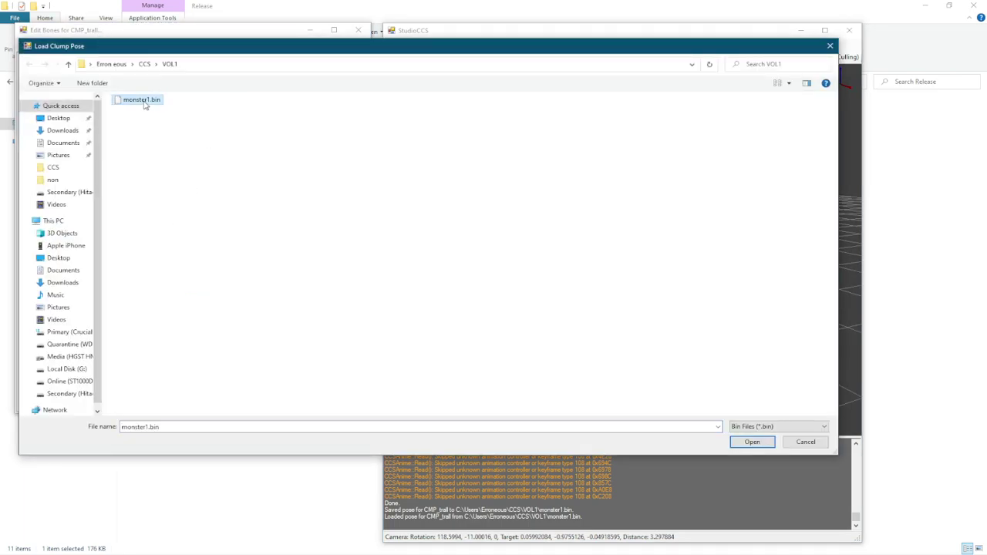
double_click(144, 101)
left_click(348, 406)
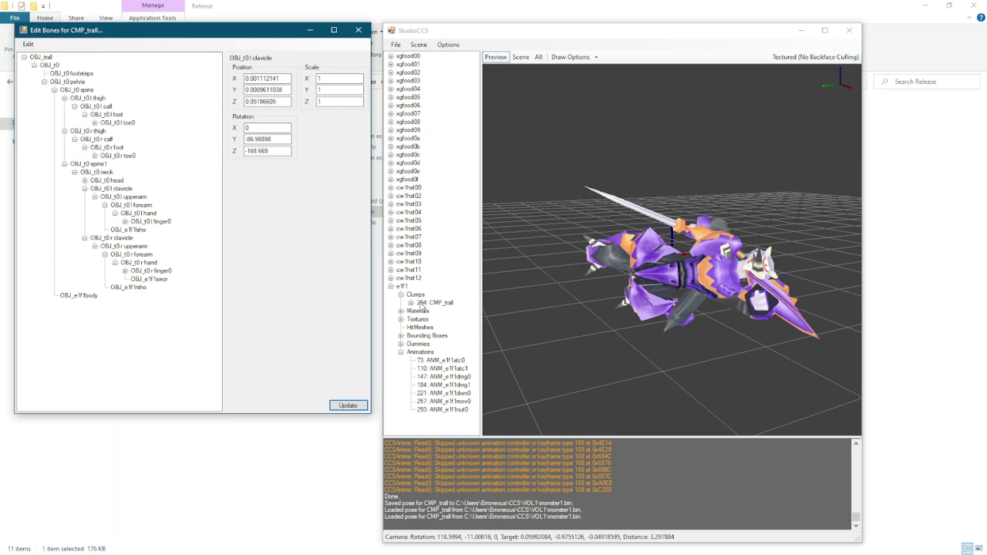
left_click(436, 305)
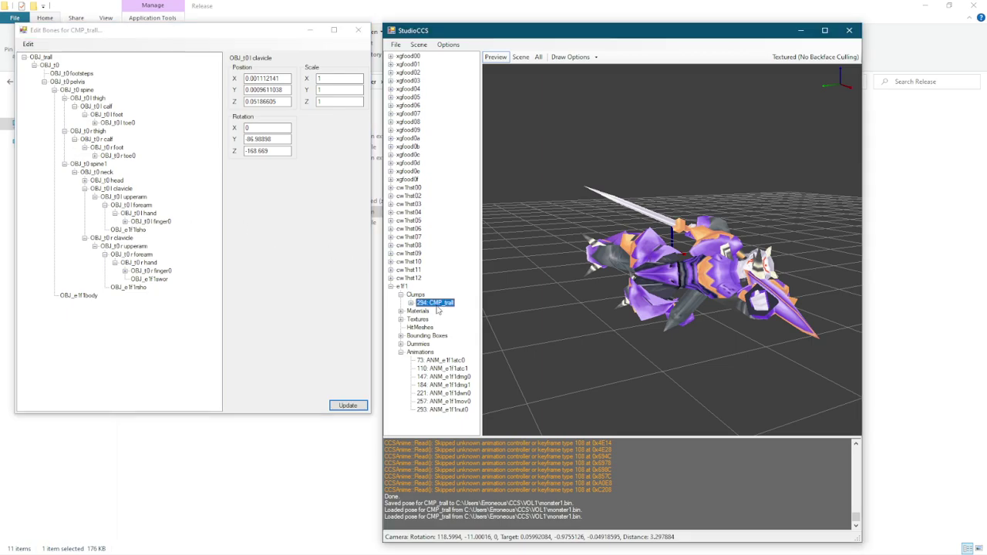
left_click(28, 54)
left_click(28, 44)
left_click(47, 66)
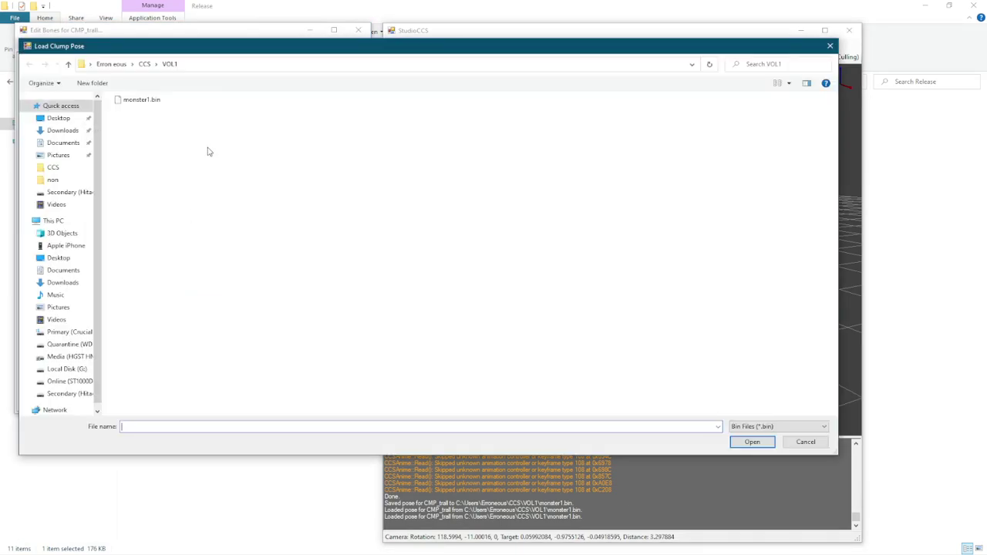
left_click(142, 102)
left_click(739, 441)
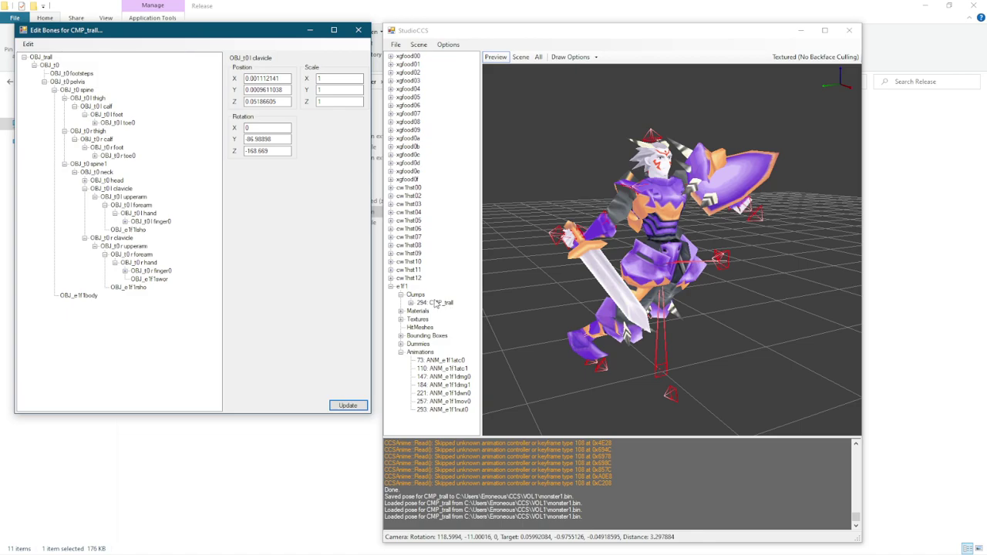
left_click_drag(787, 281, 771, 333)
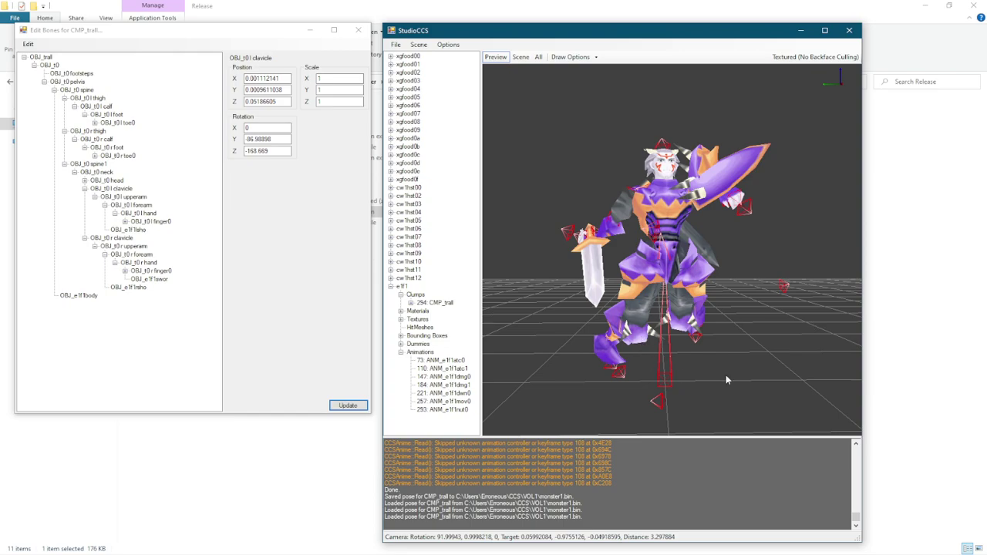
Step: Select OBJ_t0 r foot to show its position and rotation, toggling the l foot node
left_click_drag(738, 355, 763, 318)
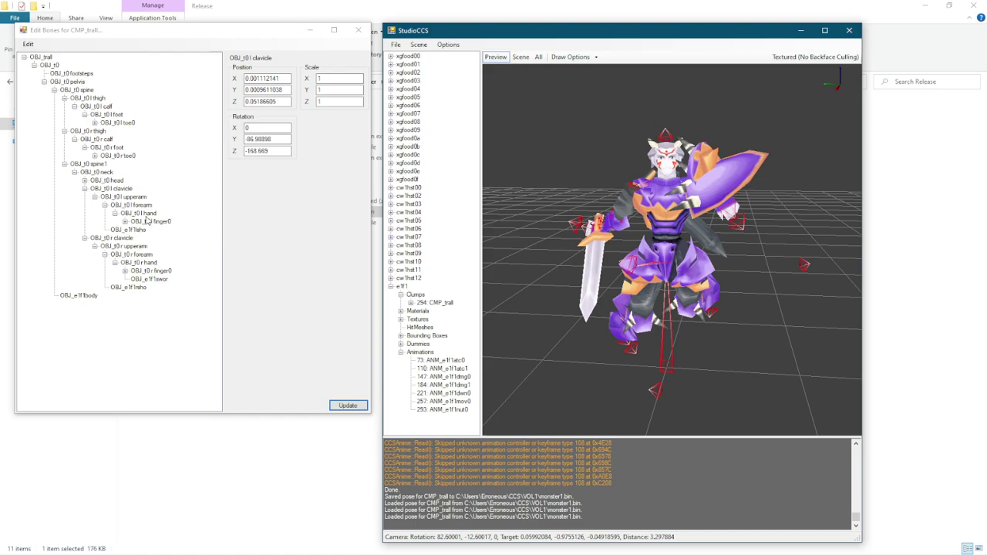
left_click(116, 147)
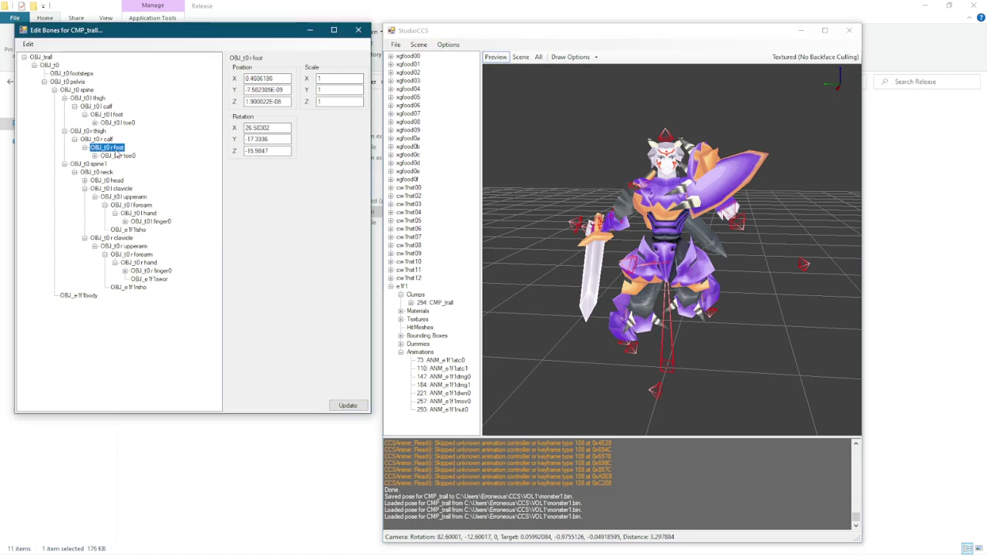
left_click(85, 114)
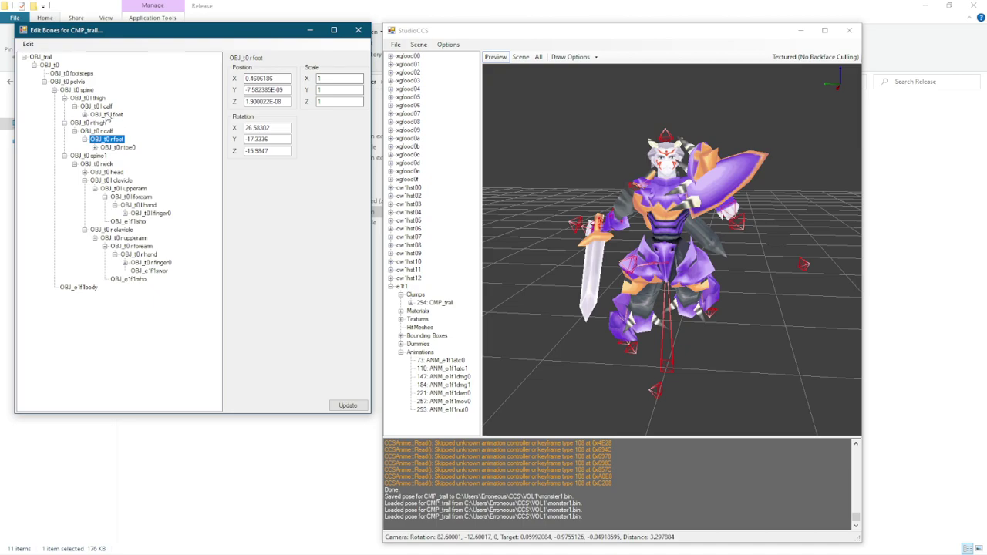
left_click(85, 115)
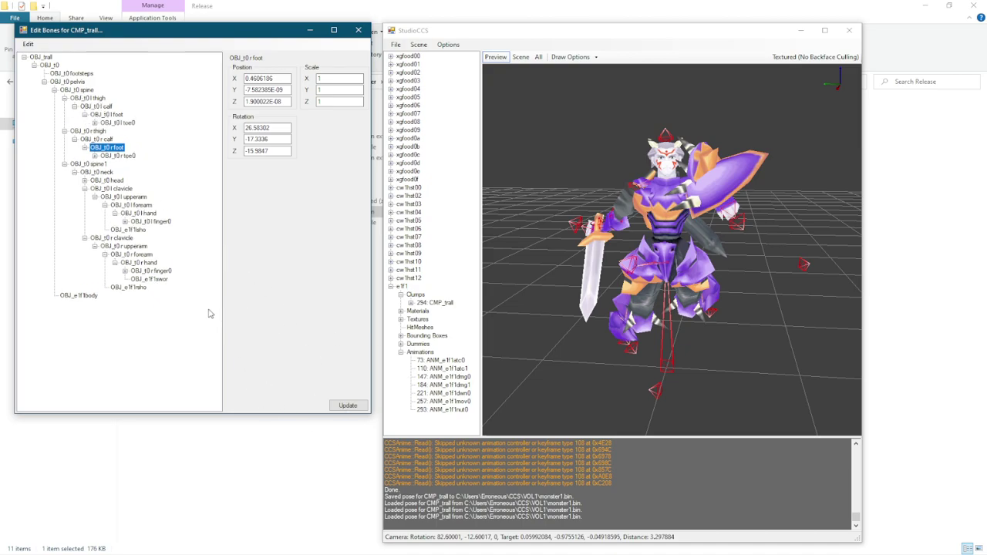
Step: Collapse e1f1, maximize the window, and load 00000785-x11.ccs through 00000792-x81.ccs, then expand x11
left_click(391, 286)
double_click(570, 31)
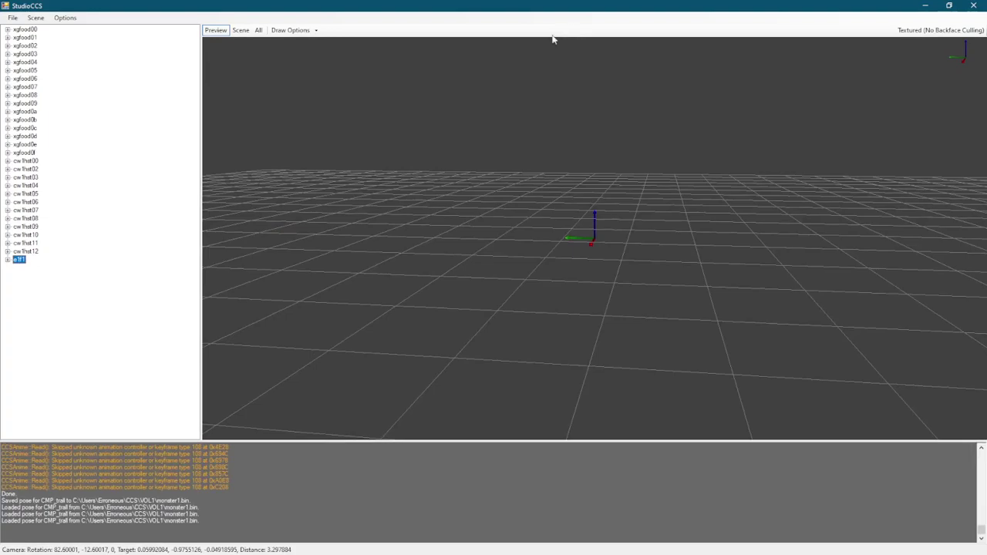
left_click(12, 17)
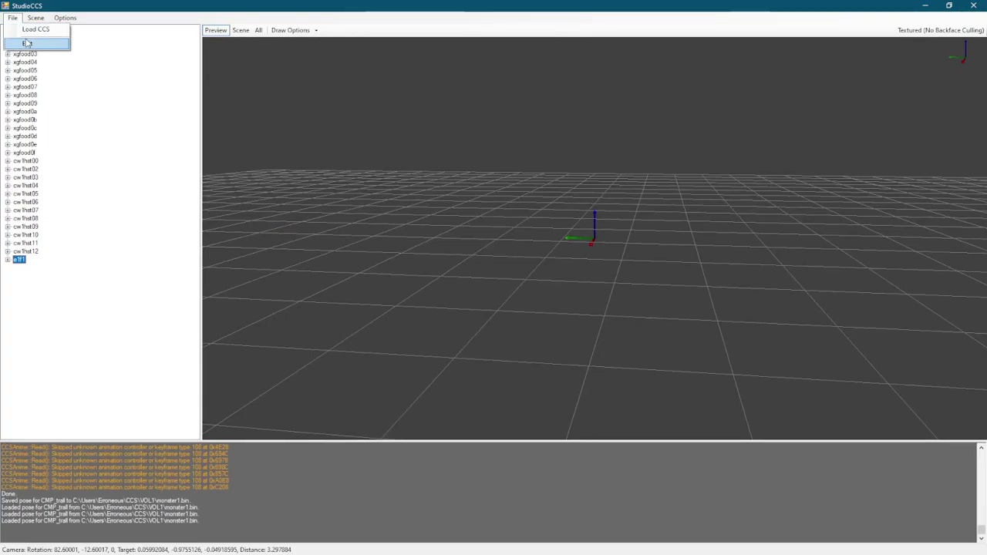
left_click(31, 29)
scroll(674, 347, "down", 10)
scroll(673, 313, "down", 5)
scroll(673, 312, "down", 2)
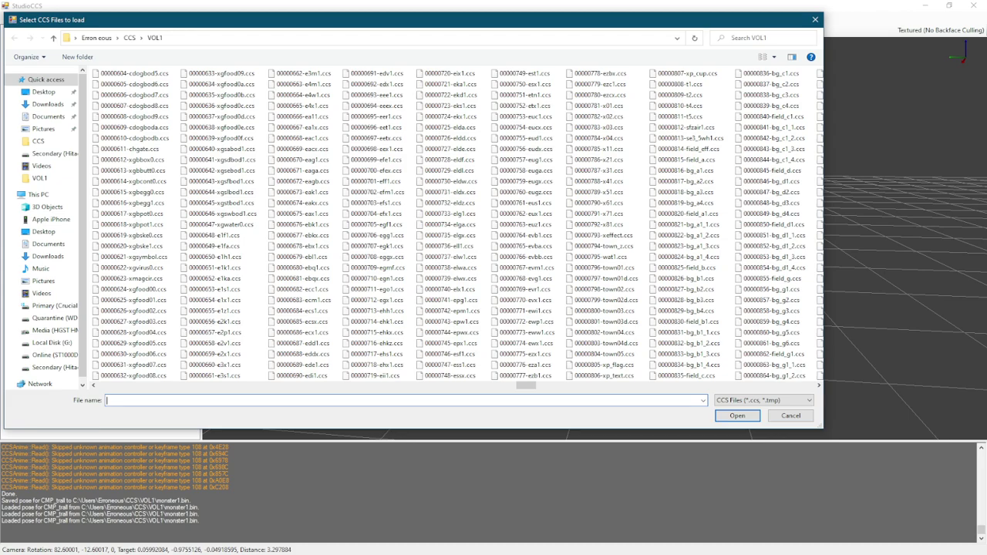
scroll(696, 312, "down", 4)
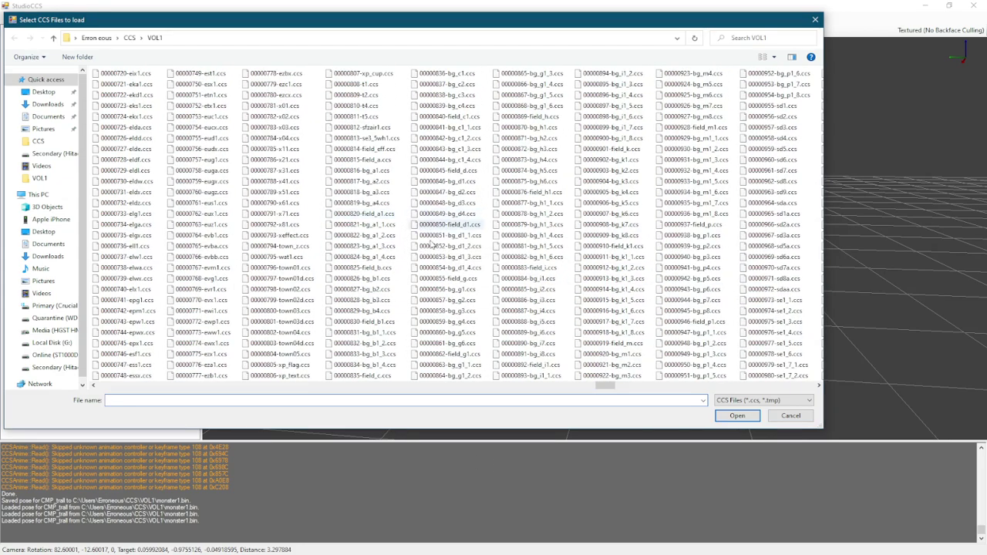
left_click(275, 225)
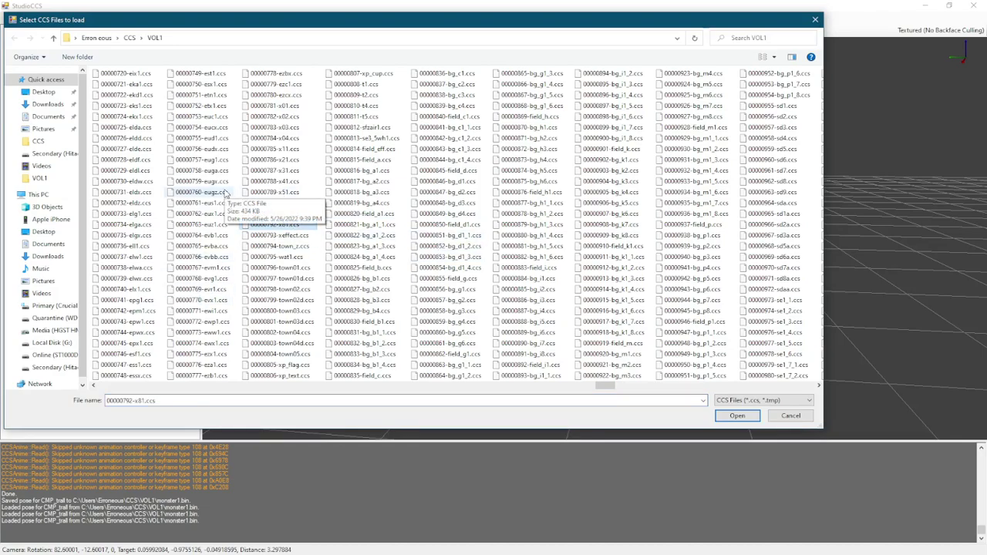
left_click(300, 150, "shift")
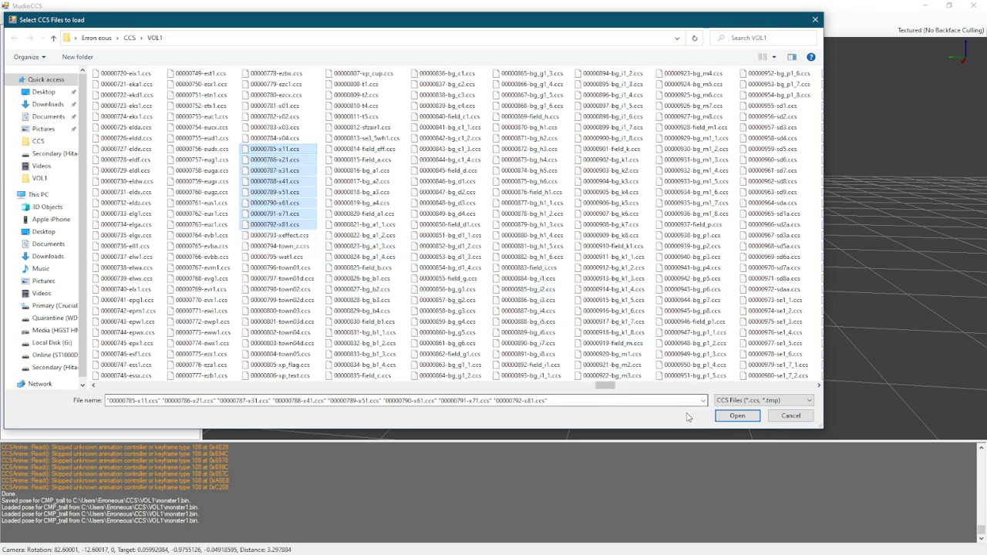
left_click(736, 416)
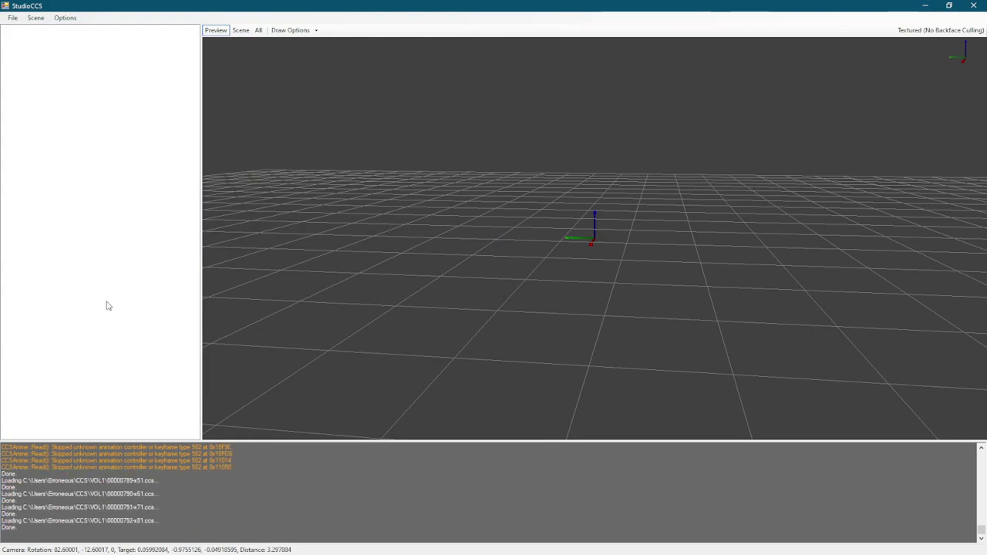
left_click(7, 268)
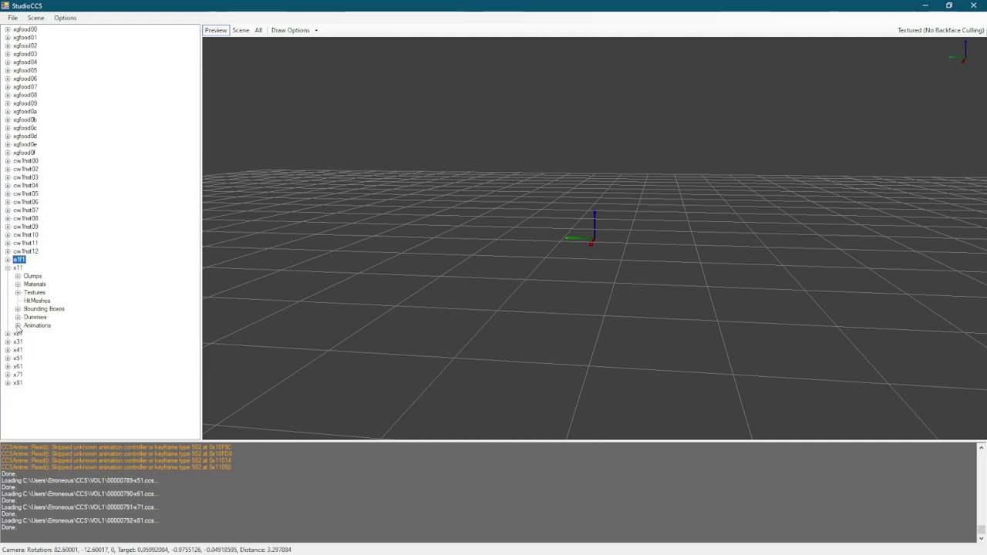
Step: Play x11's 67: ANM_ex11atc0 animation, view the model from above, then restore the window size
left_click(17, 325)
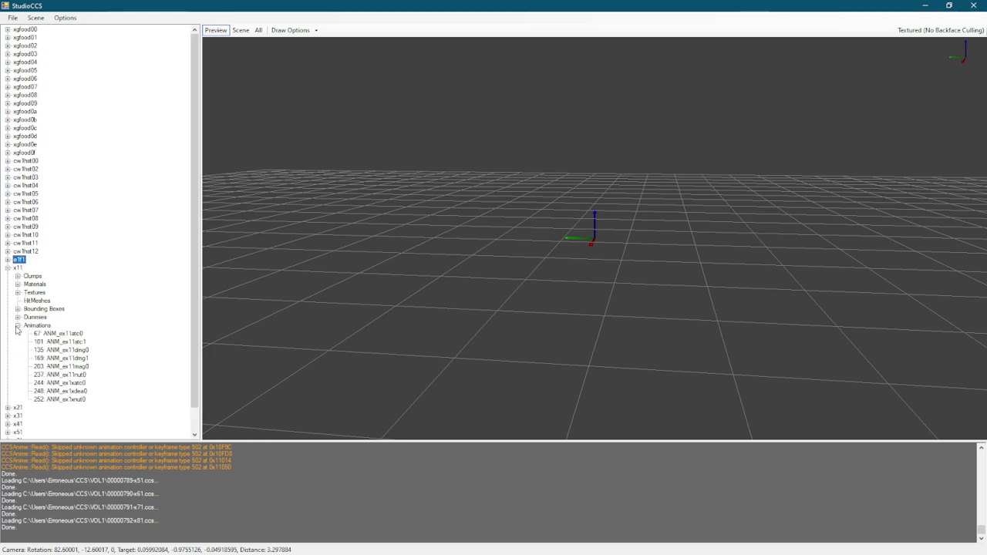
left_click(58, 334)
scroll(621, 250, "down", 5)
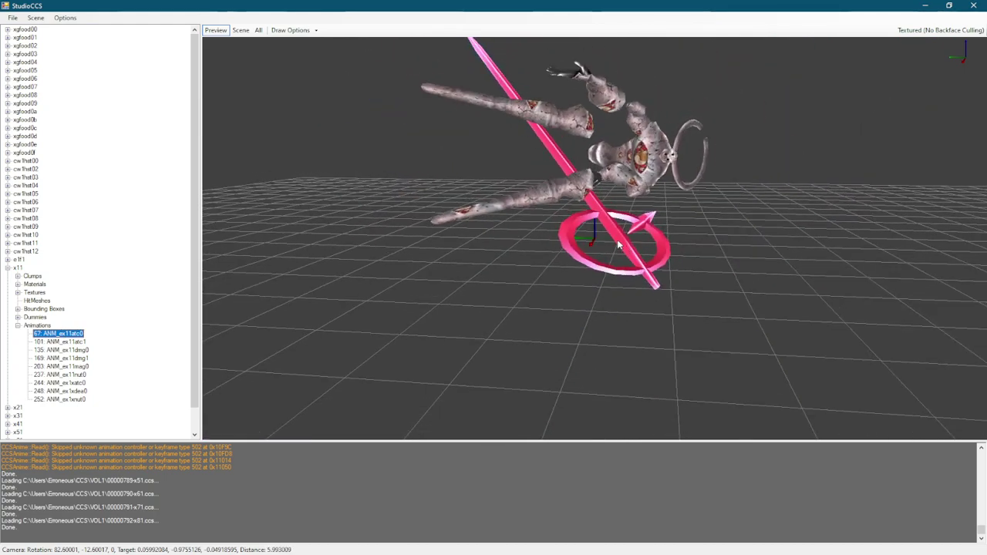
key("super")
left_click(370, 229)
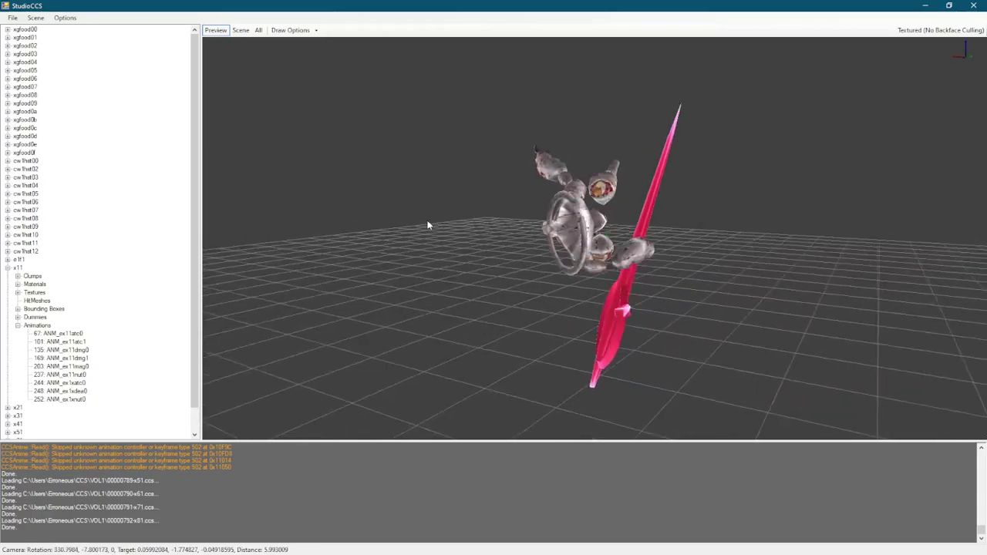
left_click_drag(729, 212, 715, 229)
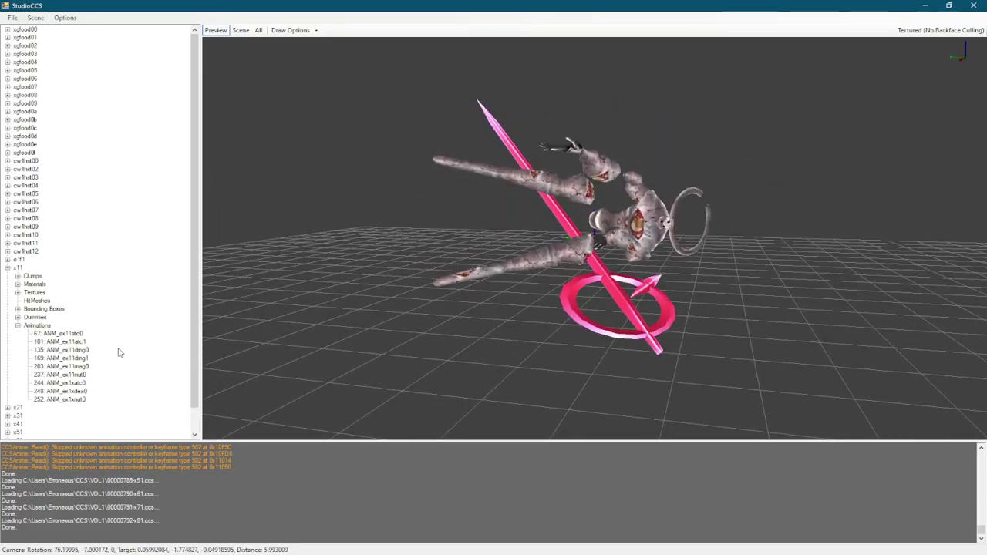
double_click(432, 7)
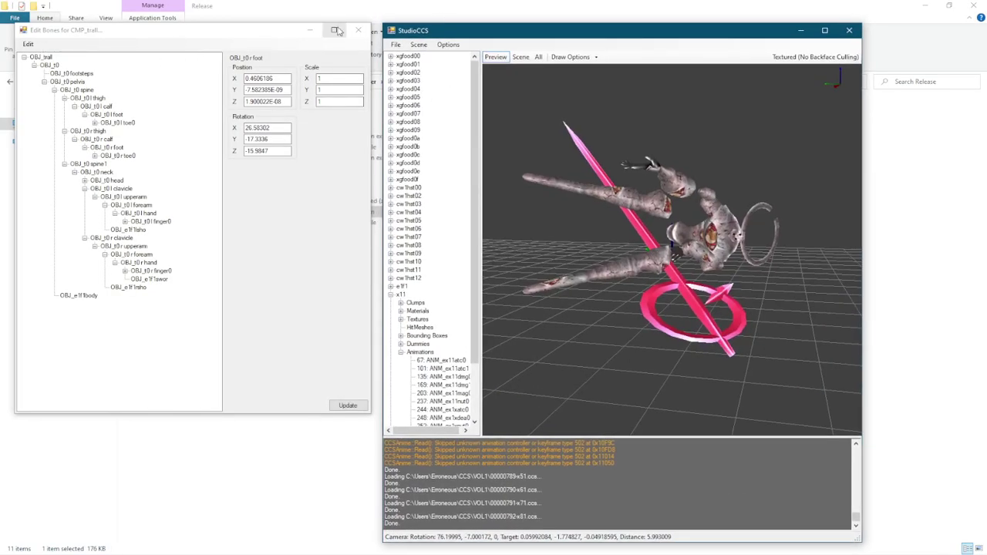
Step: Close the bone editor and apply ANM_ex11atc0 to x11 as a pose
left_click(358, 29)
scroll(447, 331, "down", 2)
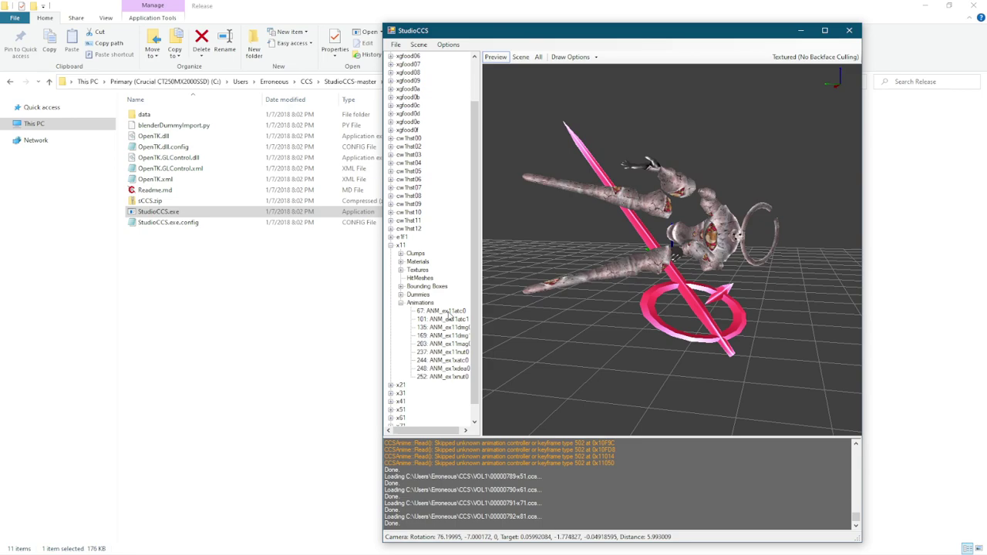
right_click(450, 312)
left_click(474, 330)
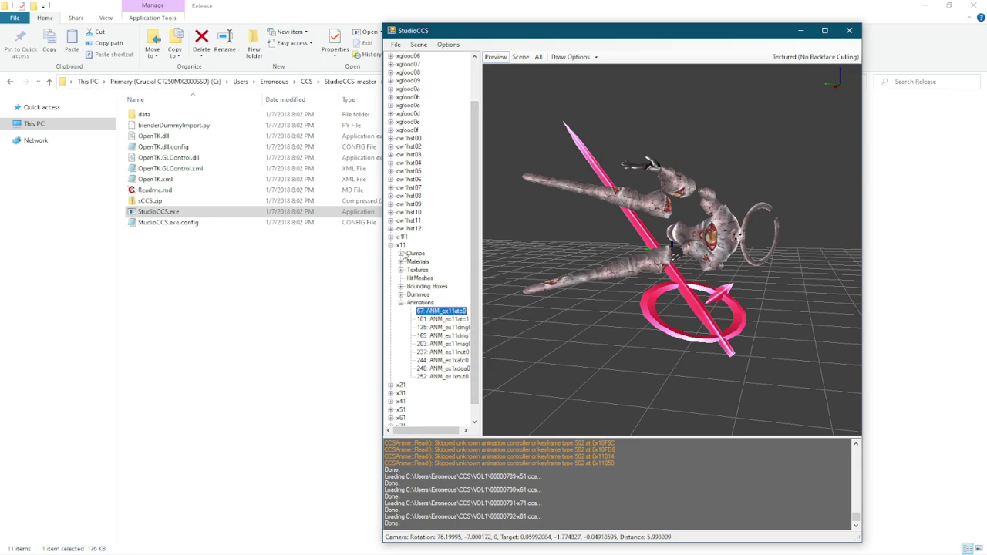
Step: Preview x11's CMP_trall2 and CMP_trall clumps and open the bone editor for CMP_trall
left_click(400, 253)
left_click(436, 262)
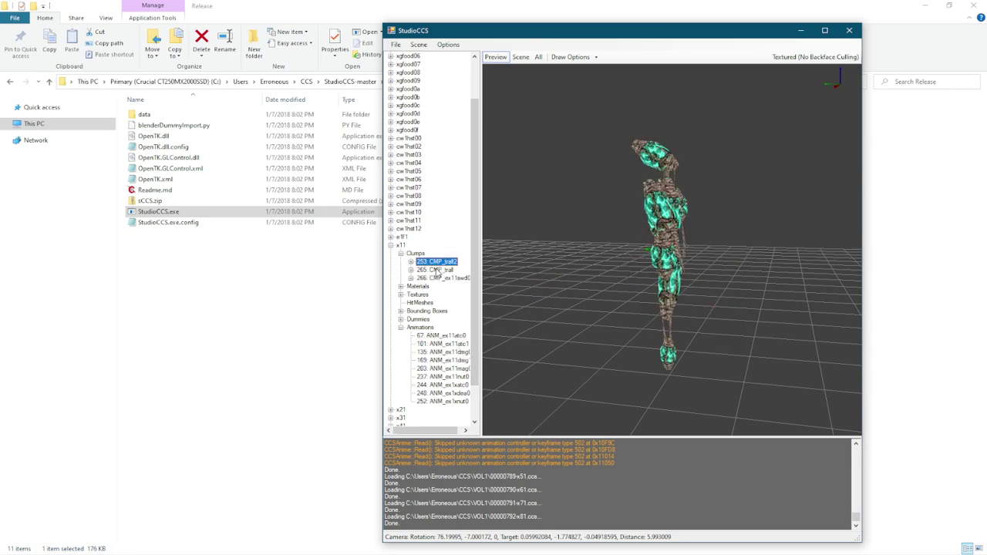
left_click(437, 270)
right_click(438, 272)
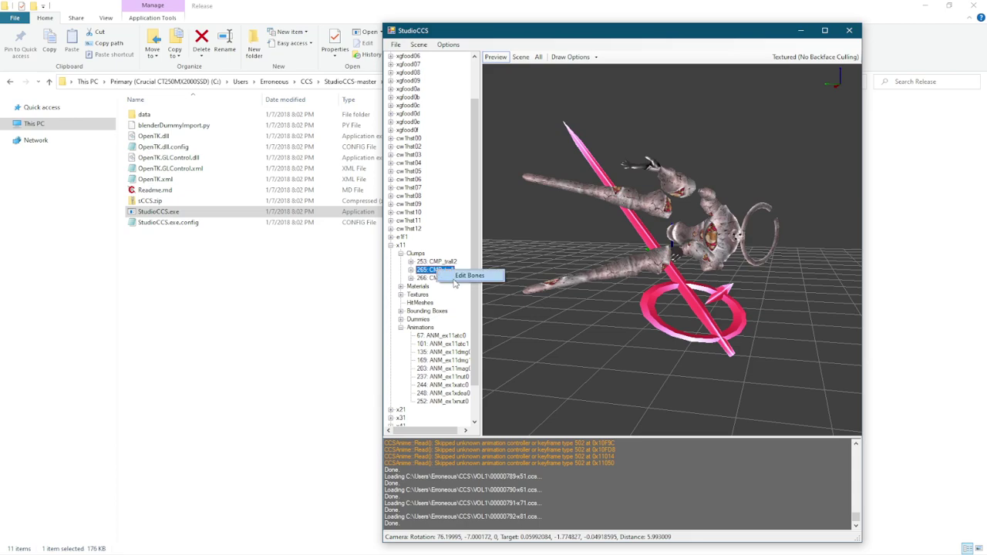
left_click(467, 275)
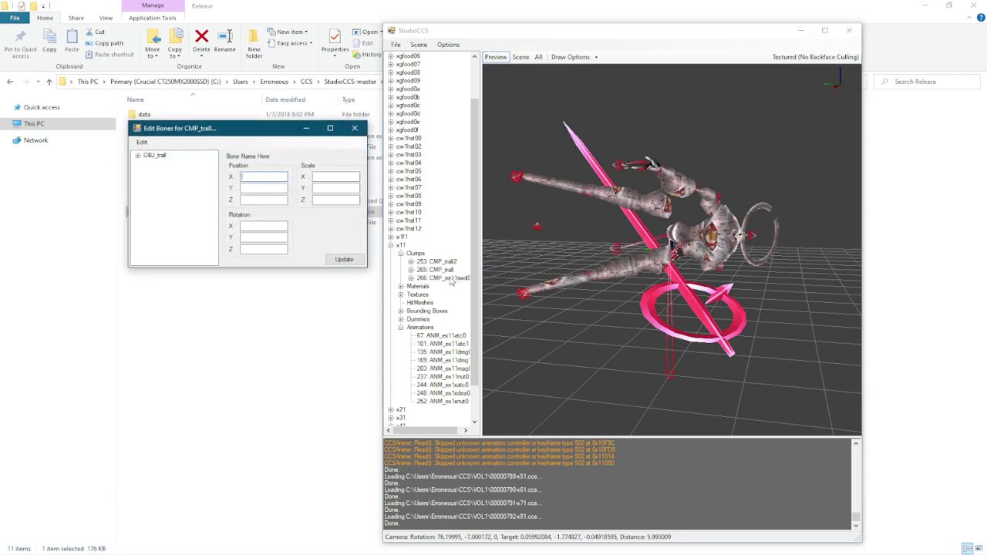
Step: Move and enlarge the bone editor, and expand OBJ_trall, OBJ_t0, pelvis and spine
left_click(138, 158)
left_click_drag(190, 131, 87, 33)
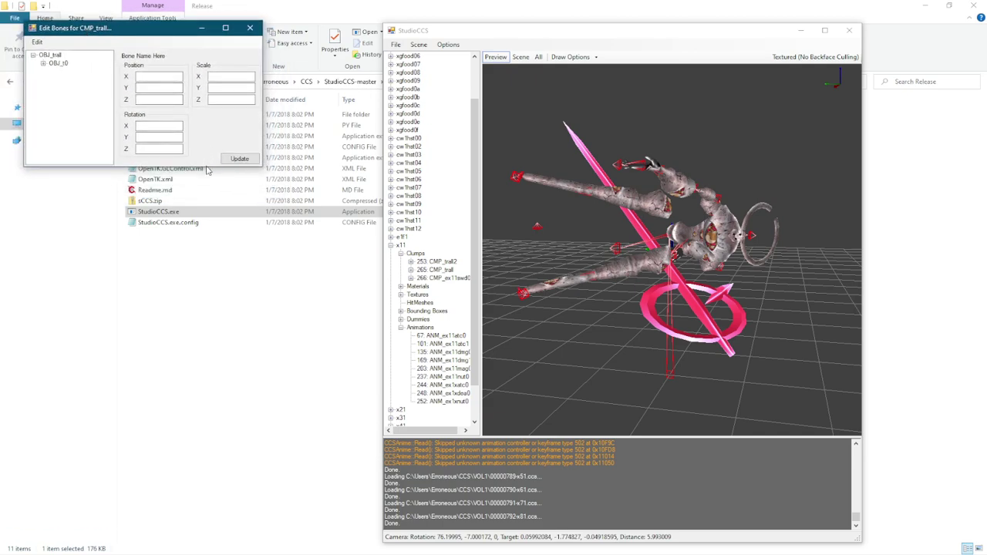
left_click_drag(208, 167, 202, 403)
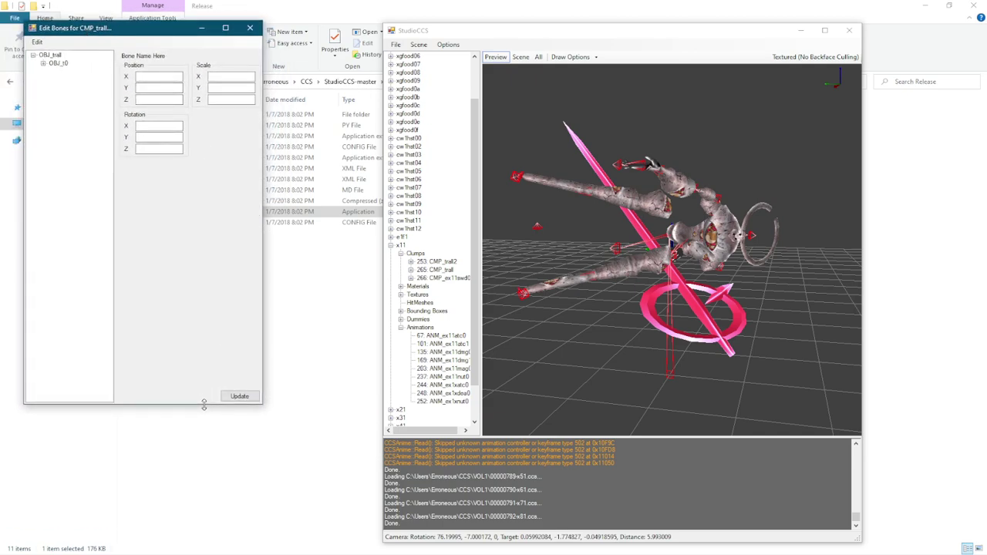
left_click_drag(263, 320, 329, 312)
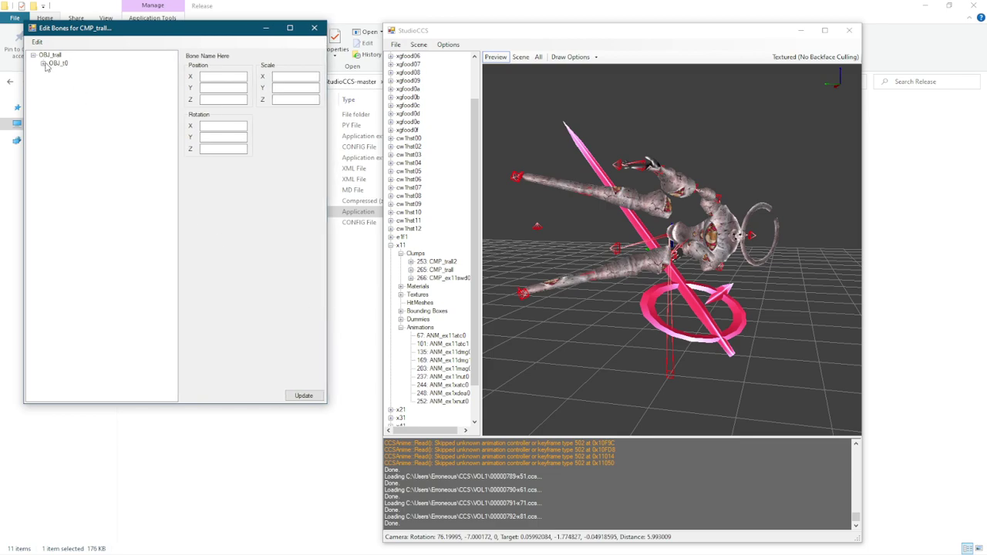
left_click(44, 63)
left_click(53, 80)
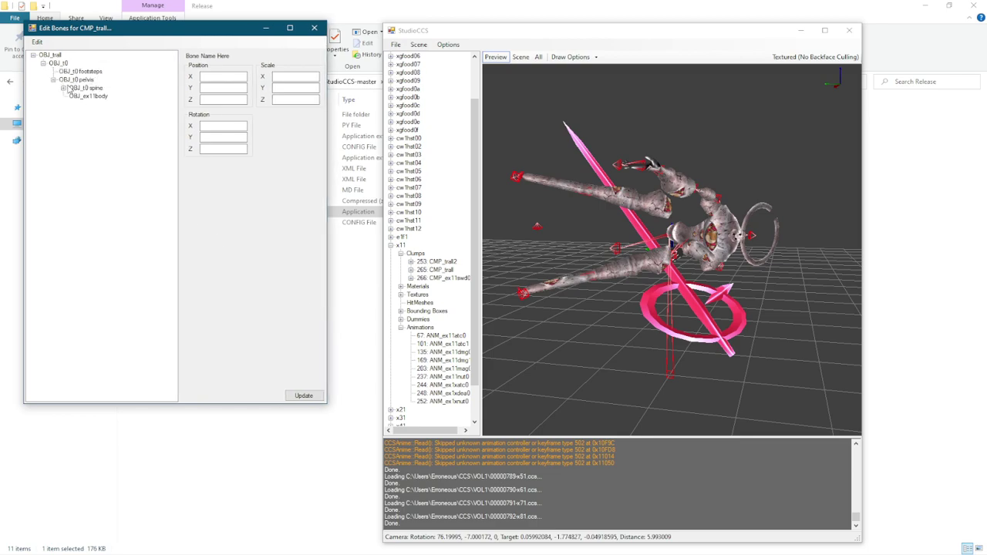
left_click(64, 88)
Step: Set the OBJ_t0 pelvis bone's X rotation to 180 and apply it so the boss stands upright
left_click(89, 81)
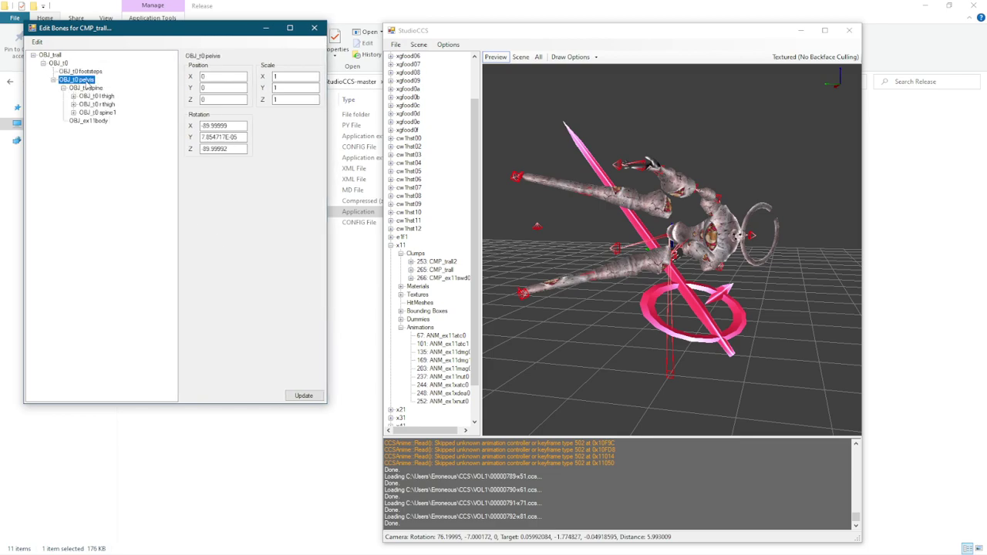
left_click_drag(223, 125, 179, 128)
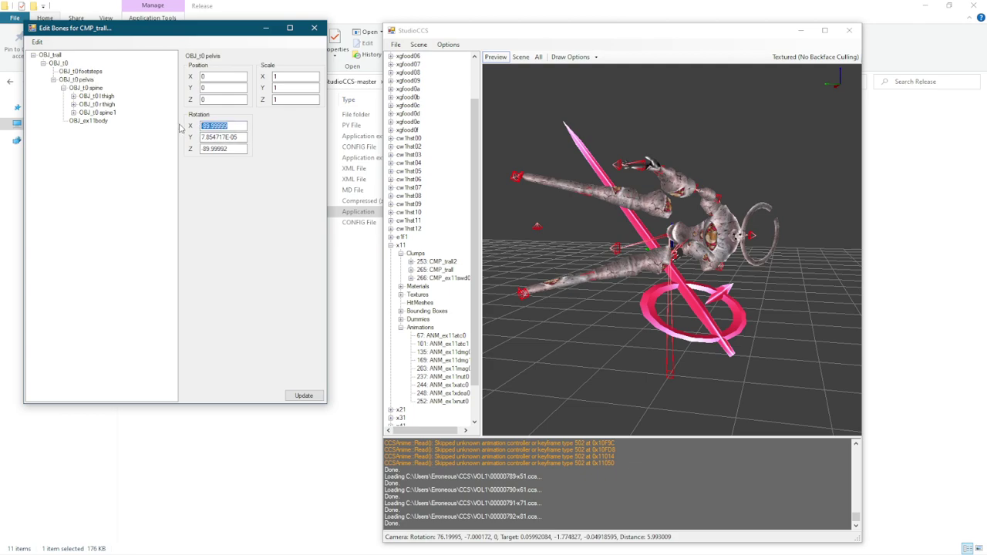
type("0")
left_click(316, 396)
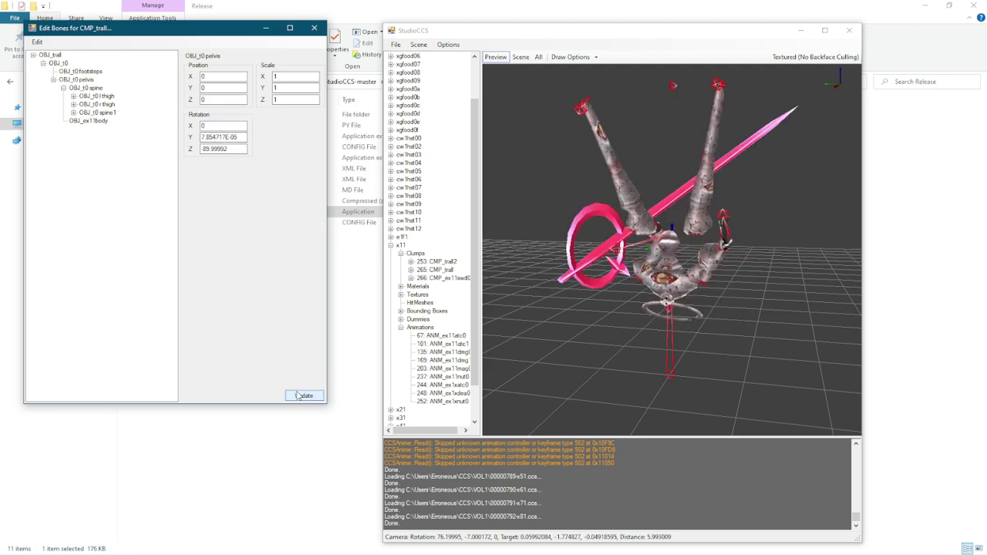
left_click_drag(224, 125, 177, 121)
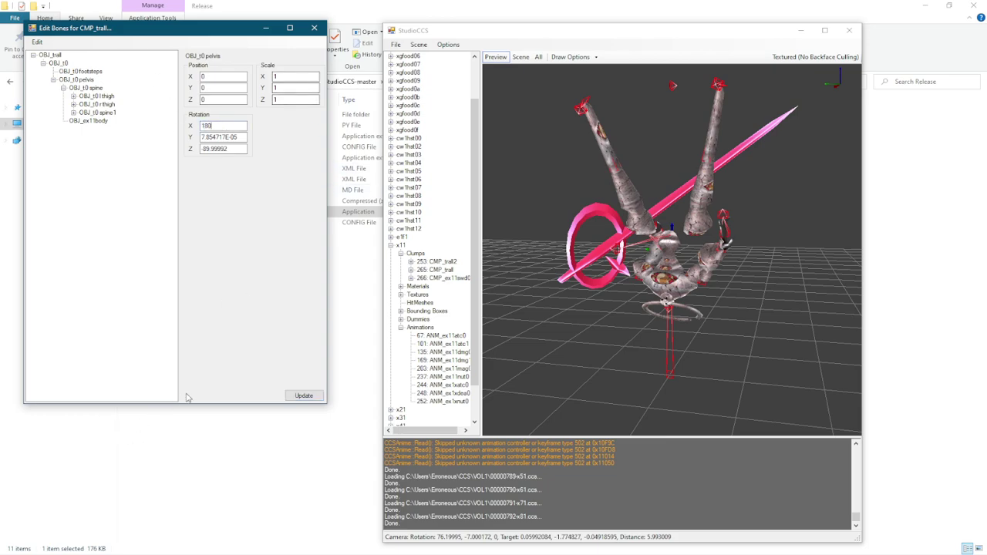
left_click(304, 395)
left_click(304, 396)
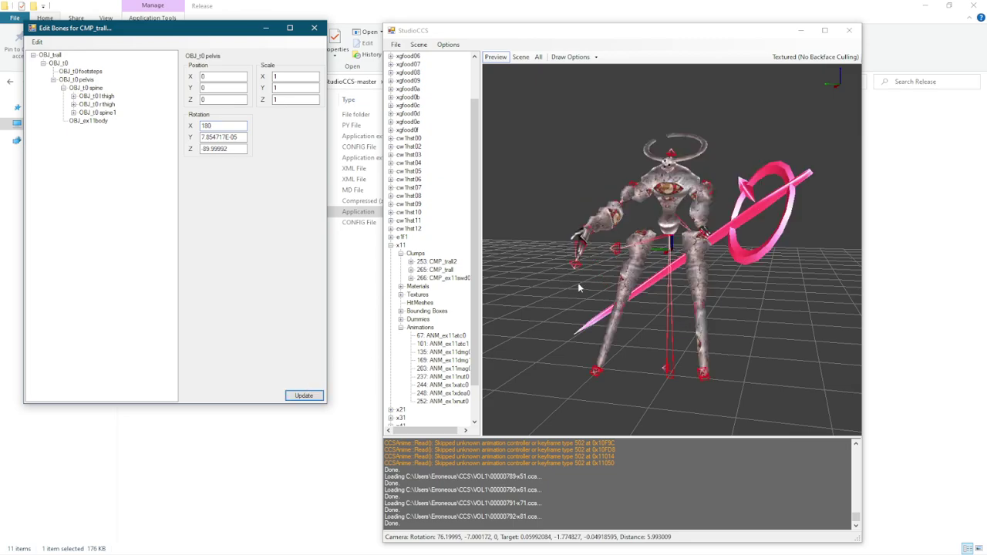
Step: Orbit around the upright boss and close the bone editor
left_click_drag(579, 287, 606, 281)
scroll(601, 273, "up", 4)
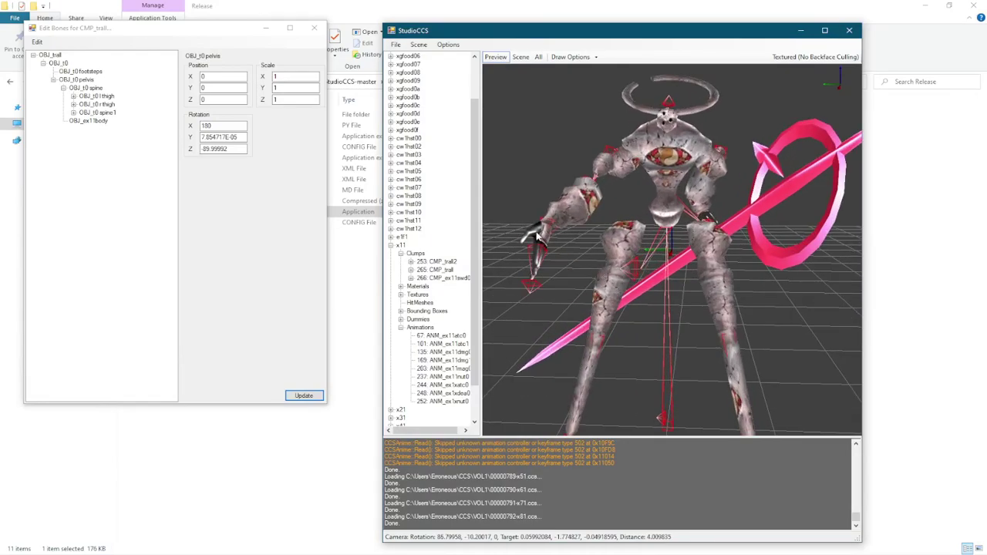
left_click_drag(617, 245, 737, 379)
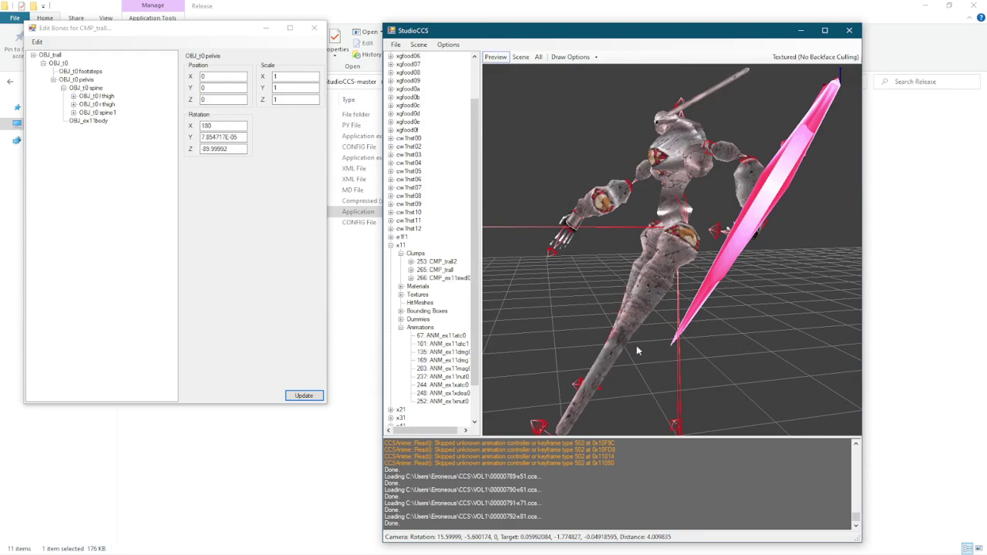
left_click(314, 30)
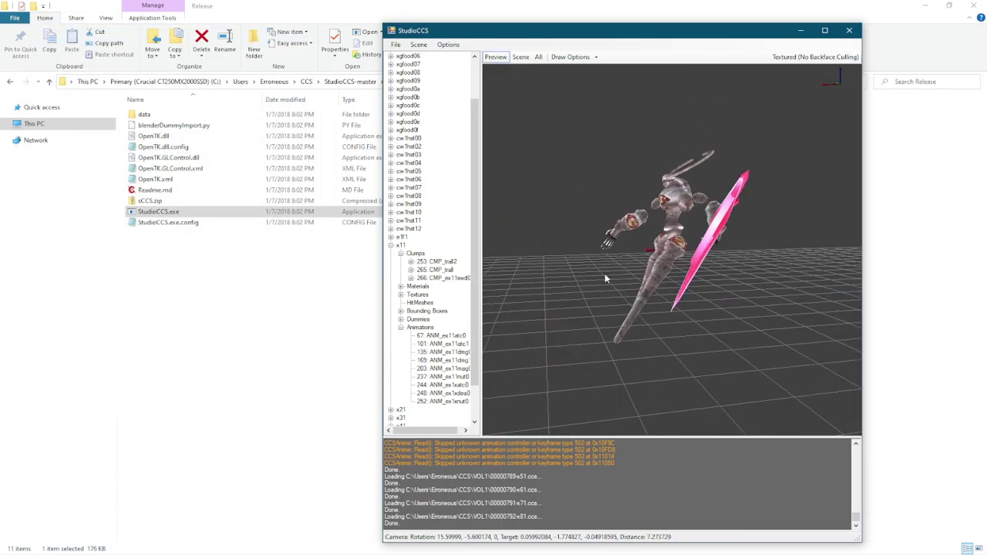
left_click_drag(605, 273, 785, 276)
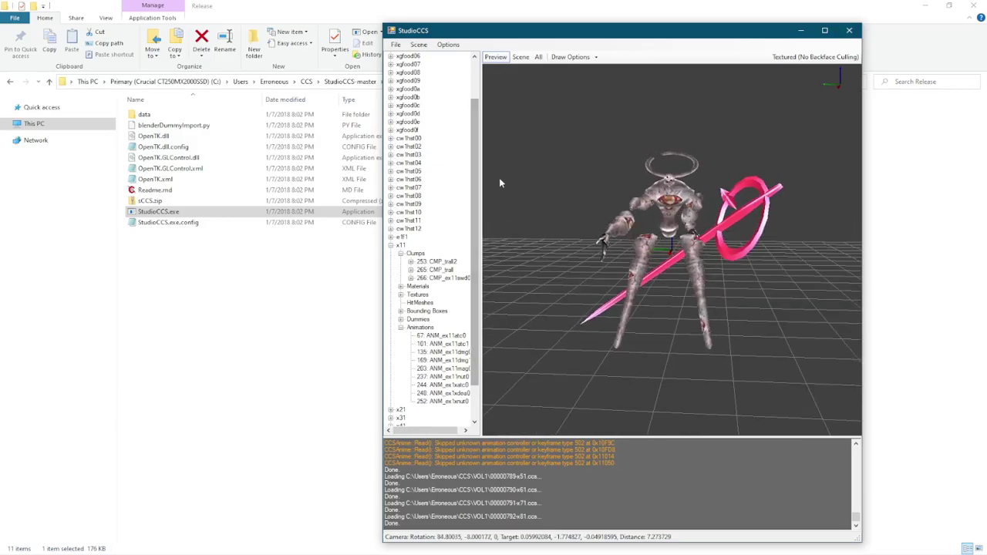
Step: Maximize the window and play x11's animations from 135: ANM_ex11dmg0 through 252: ANM_ex1xnut0
double_click(577, 31)
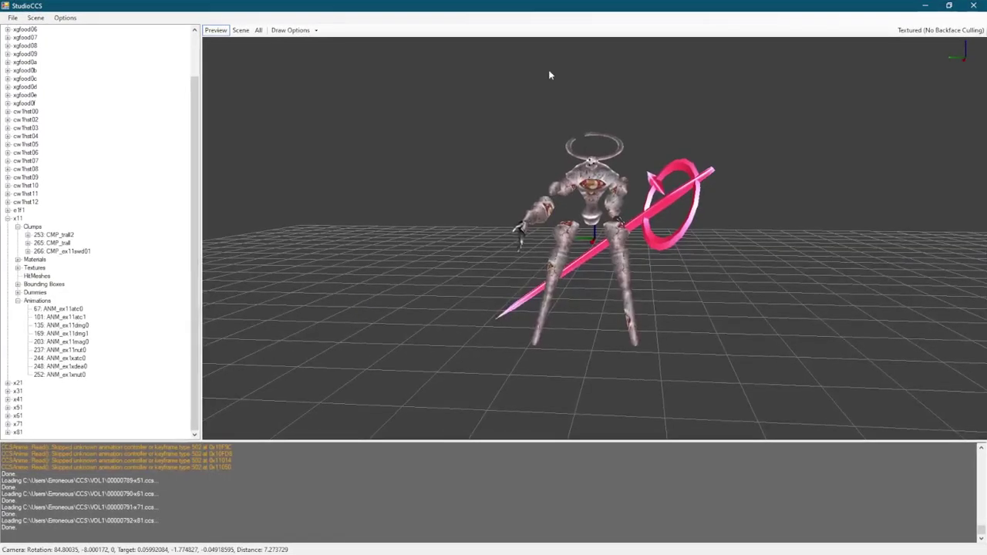
left_click(82, 317)
left_click(80, 325)
left_click(77, 333)
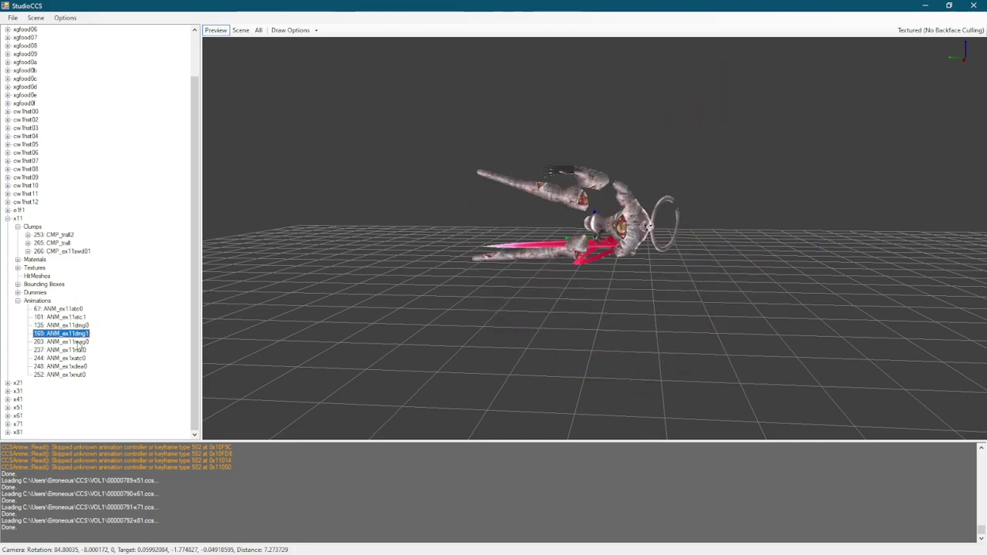
left_click(87, 342)
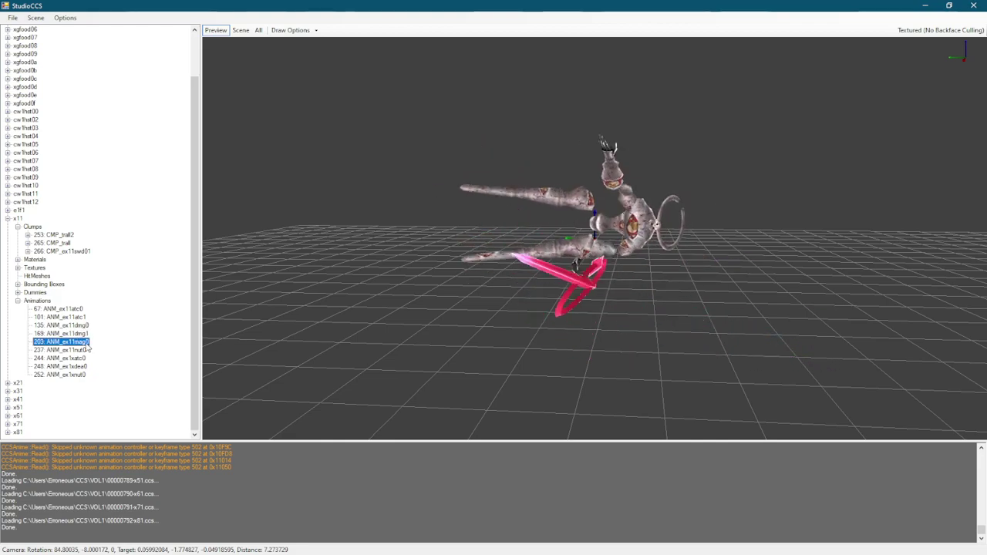
left_click(85, 350)
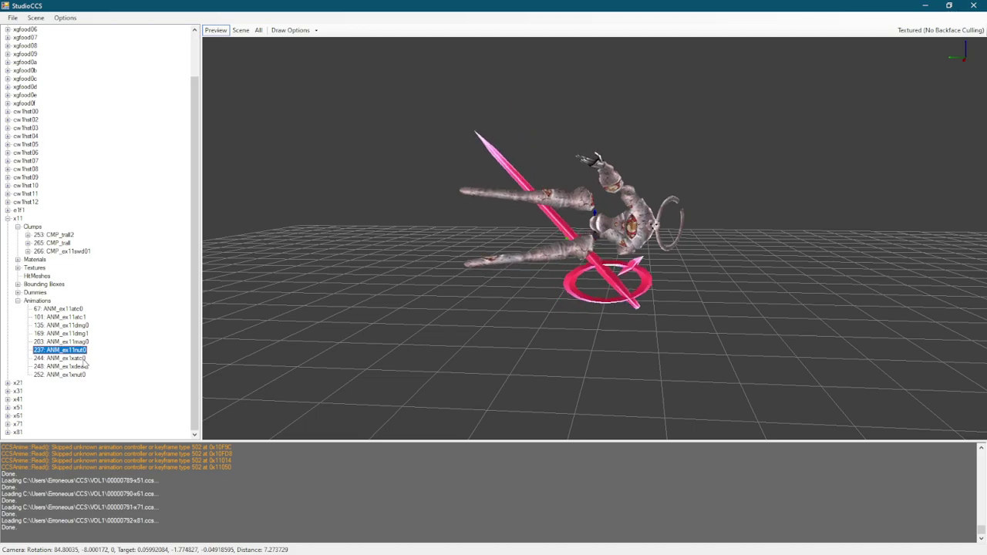
left_click(85, 358)
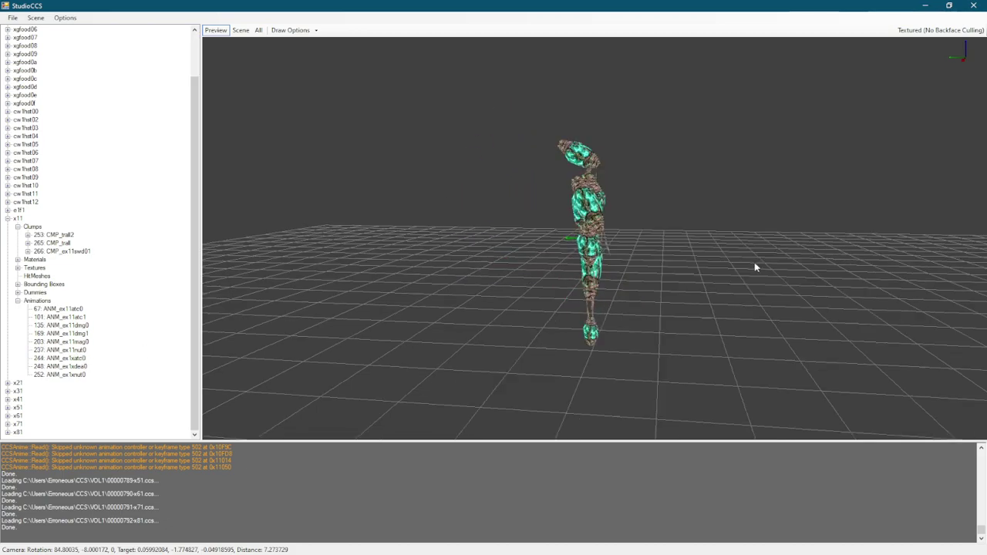
left_click_drag(749, 262, 520, 247)
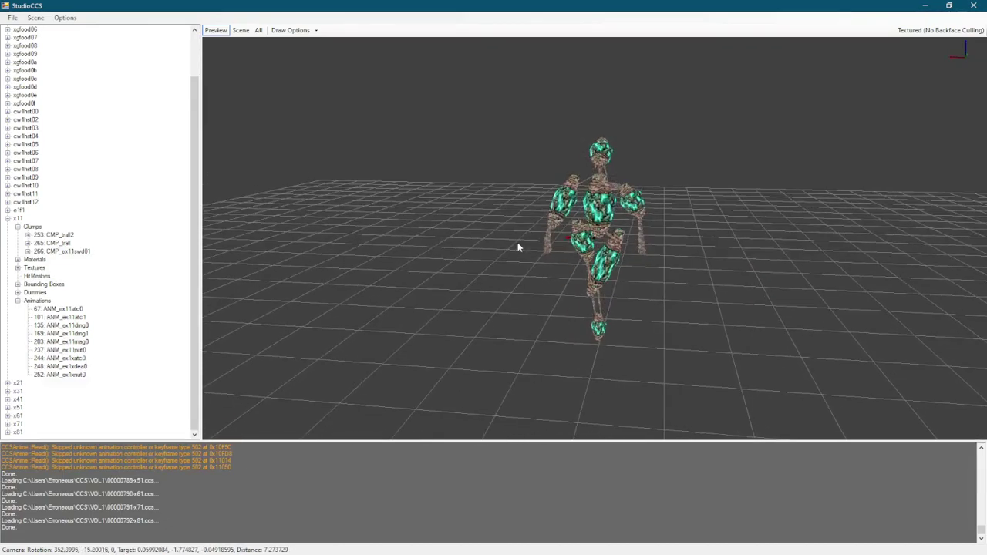
left_click(77, 366)
left_click(73, 375)
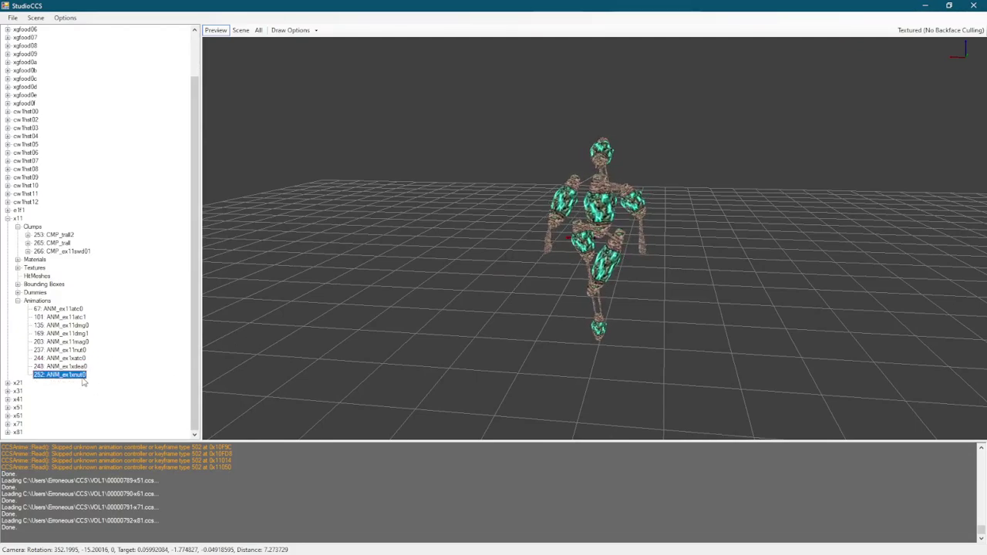
Step: Preview CMP_trail and CMP_trail2, then CMP_ex11swd01, orbiting around the pink sword
left_click(56, 244)
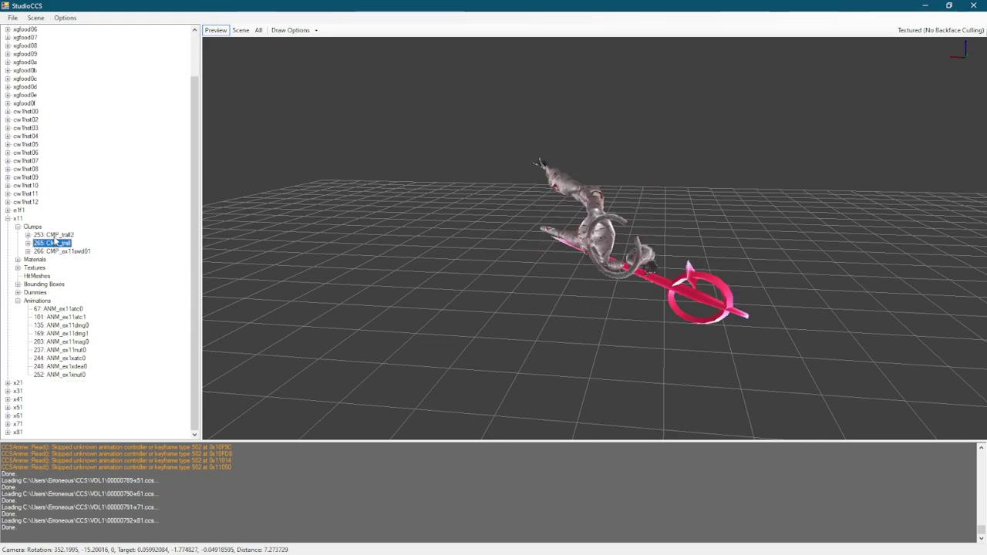
key("Up")
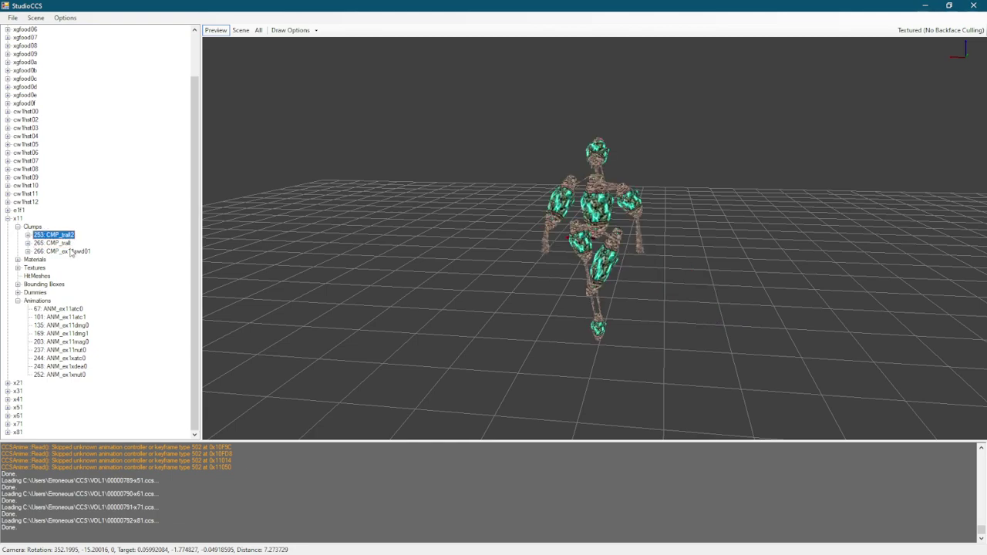
left_click(71, 254)
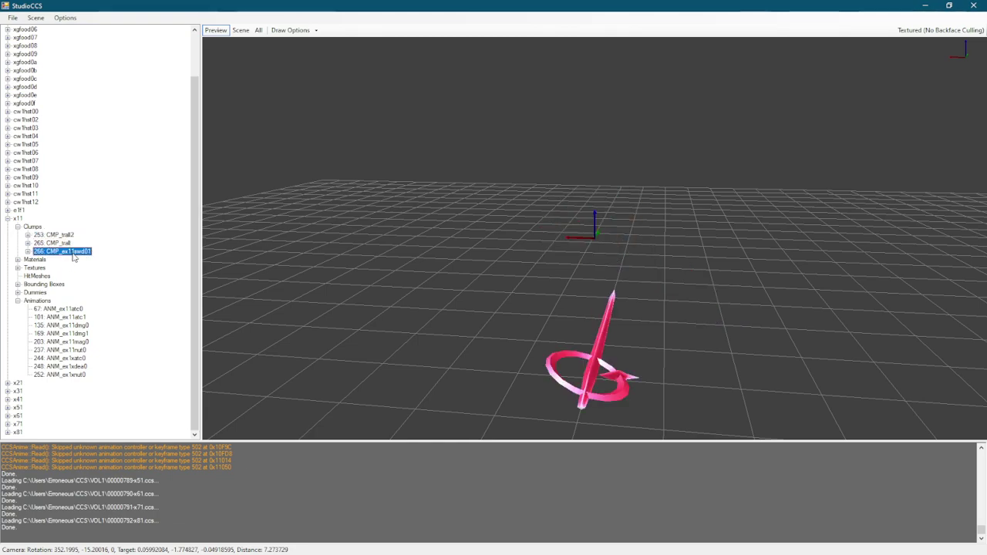
left_click_drag(698, 283, 347, 117)
left_click_drag(689, 196, 670, 208)
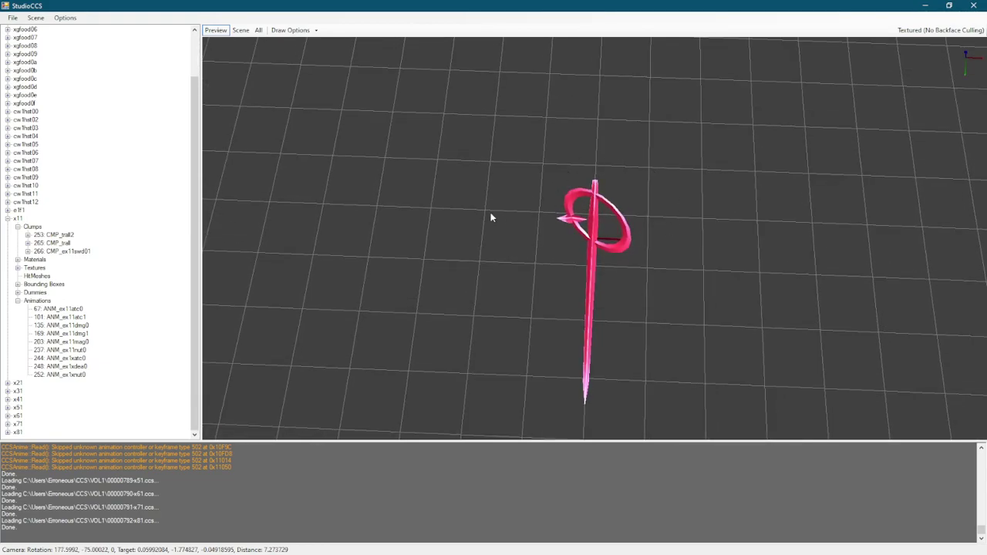
left_click_drag(484, 215, 548, 250)
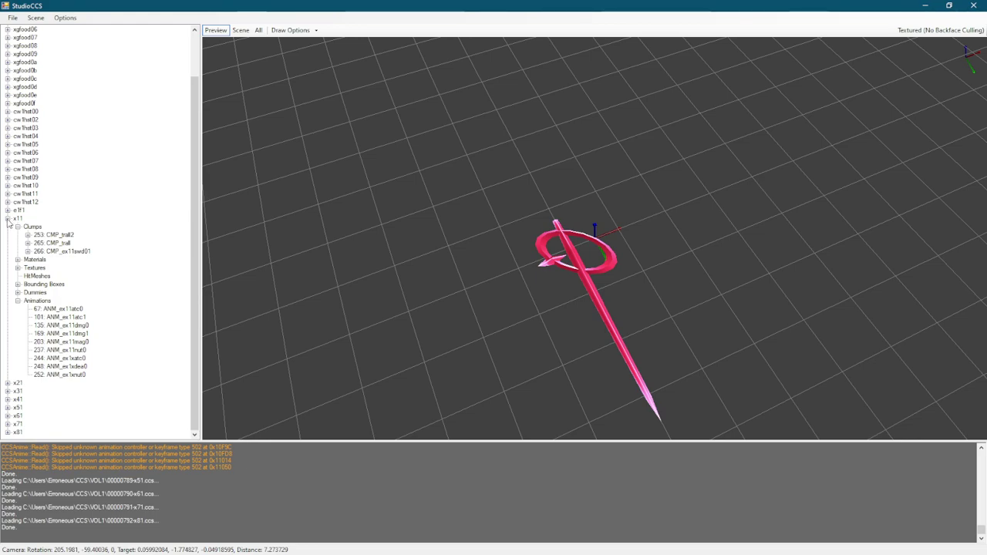
Step: Collapse x11 and play x21's 7: ANM_ex21dmg0 animation, viewing it from above
left_click(7, 219)
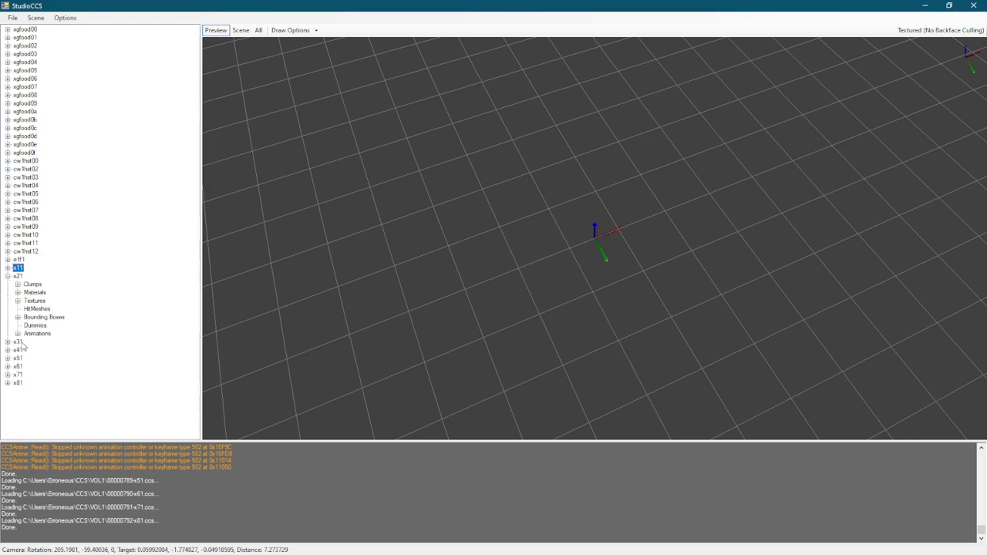
left_click(17, 334)
left_click(58, 341)
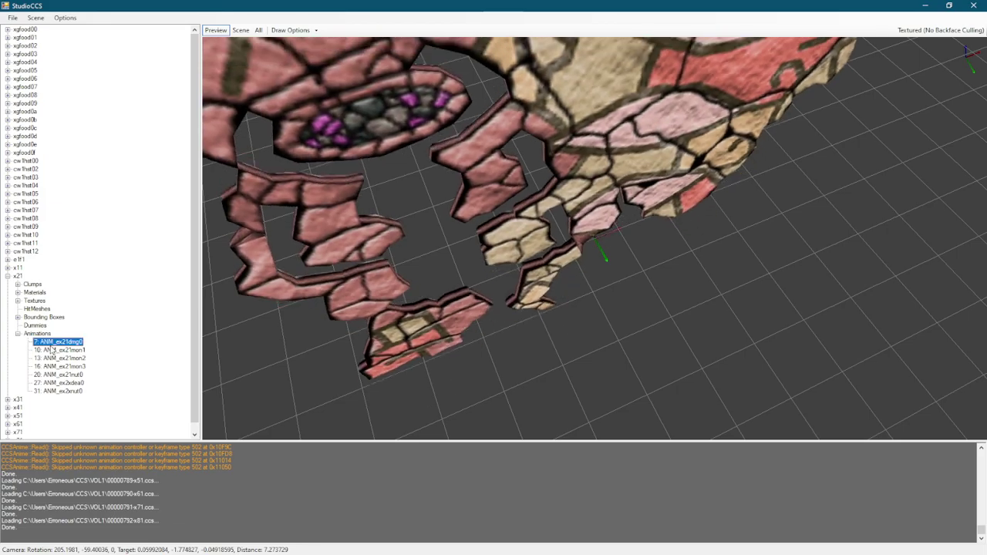
scroll(664, 284, "down", 5)
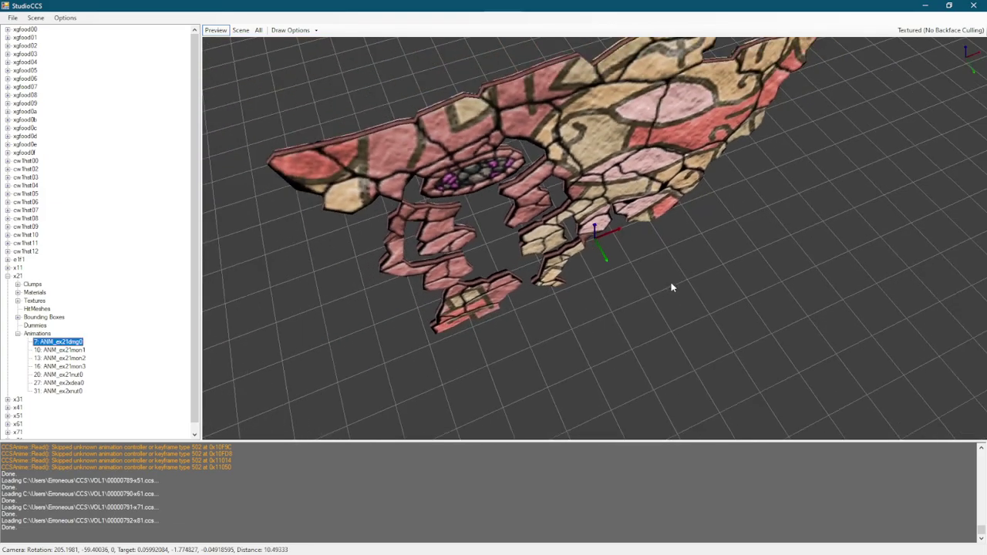
left_click_drag(674, 286, 272, 323)
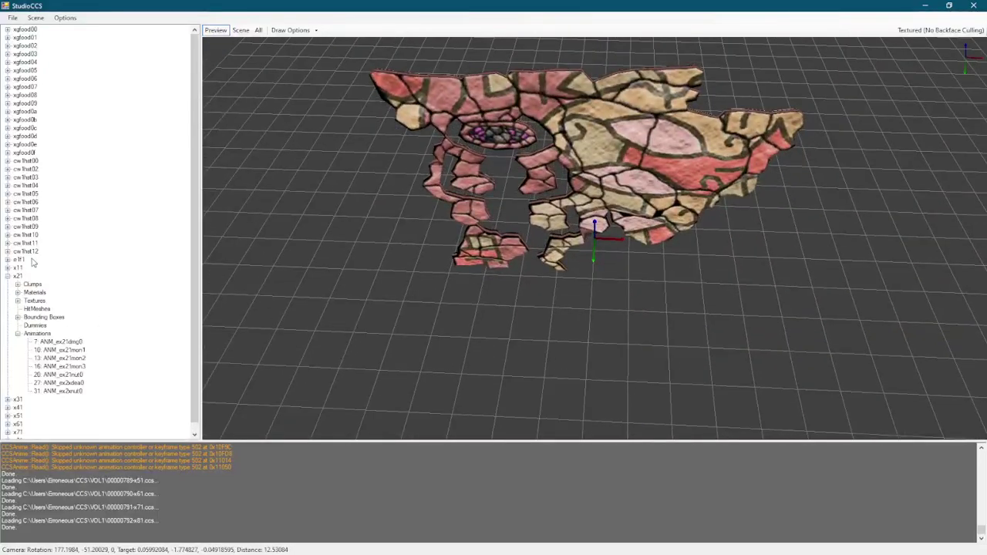
Step: Collapse x21 and play x31's 5: ANM_ex31atc0 and 102: ANM_ex31atc2 animations
left_click(8, 276)
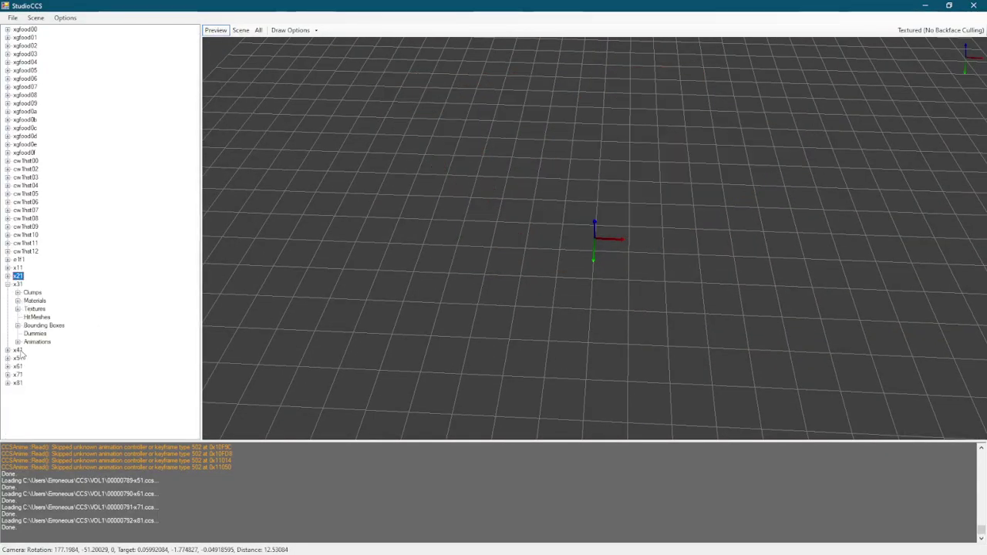
left_click(17, 341)
left_click(46, 350)
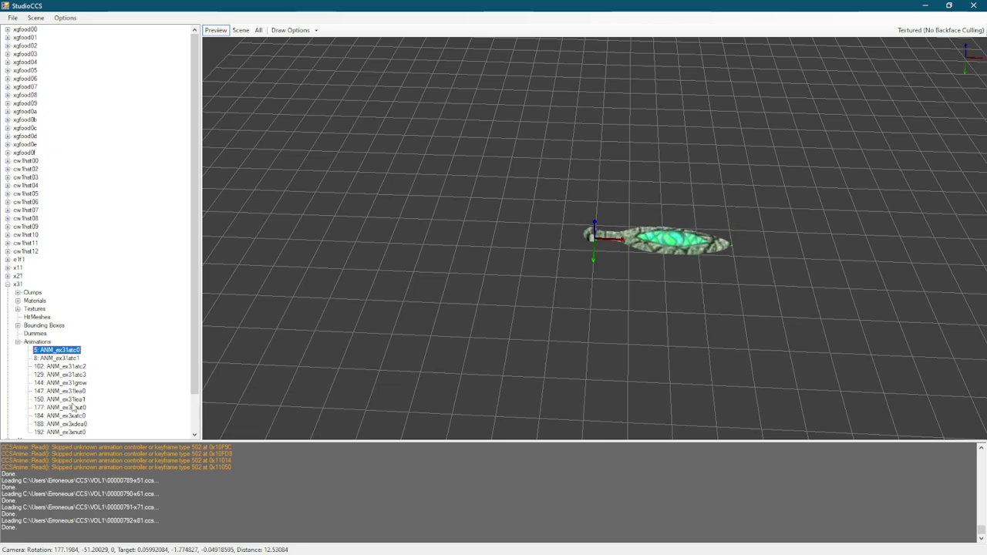
left_click(79, 367)
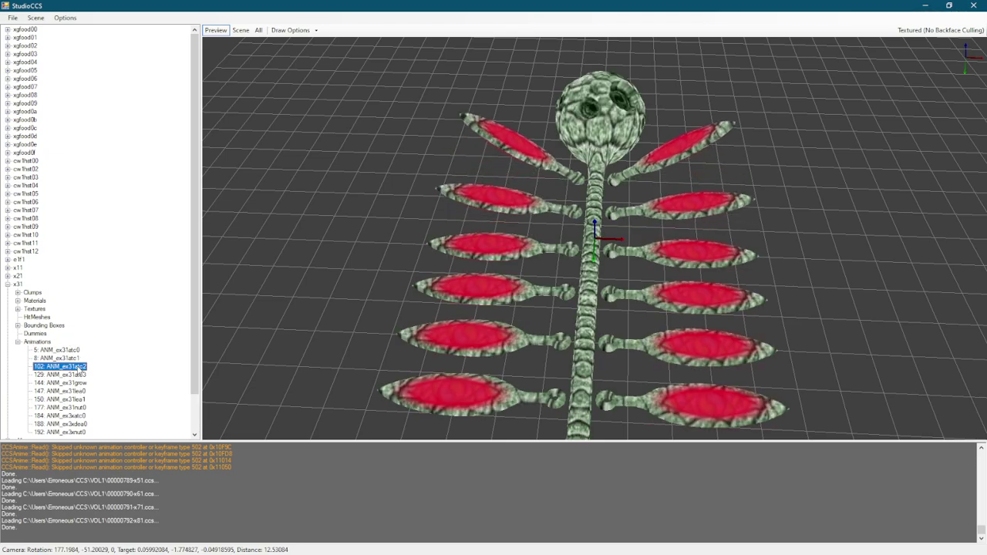
left_click_drag(339, 245, 558, 273)
Step: Collapse x31 and play x41's ANM_ex41act1 animation, orbiting around the model
left_click(7, 283)
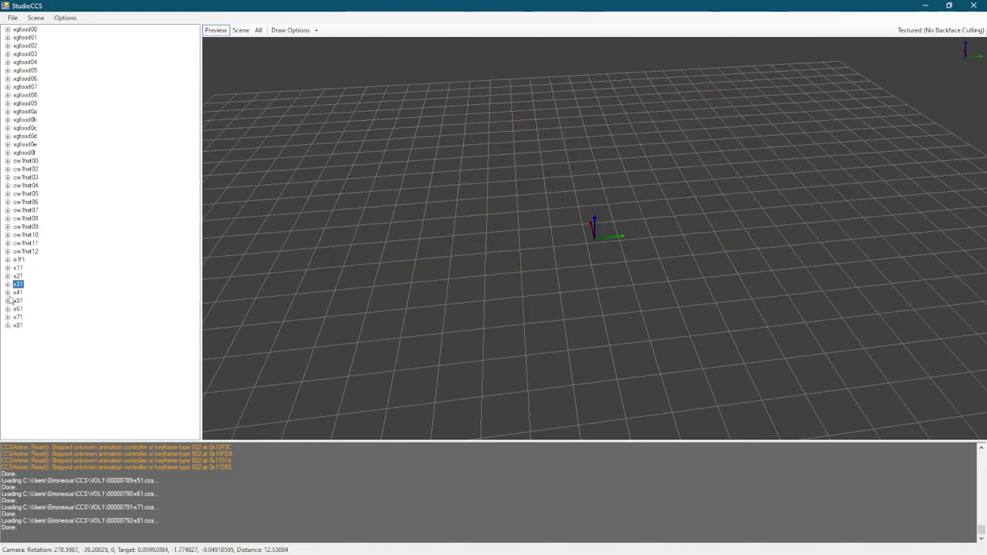
left_click(7, 293)
left_click(17, 350)
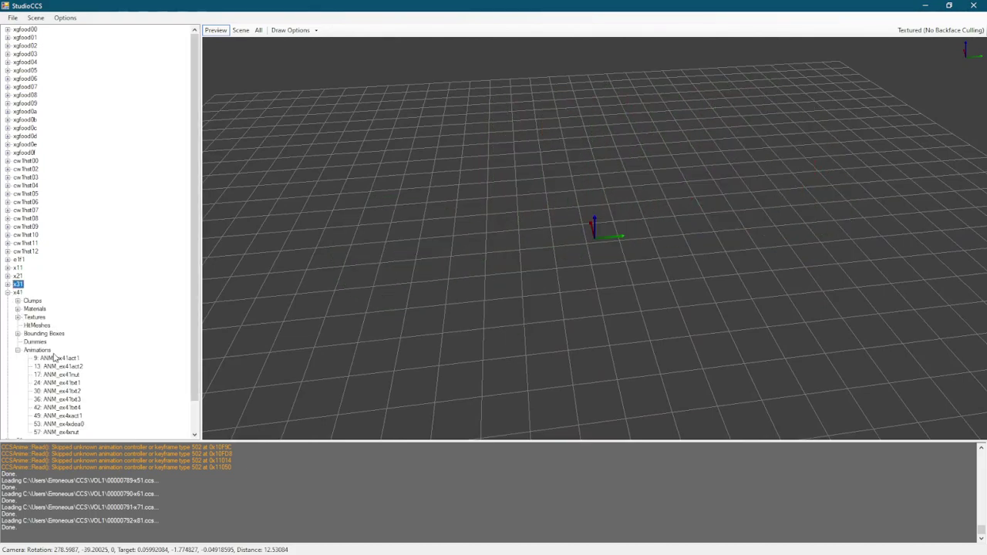
left_click(54, 358)
middle_click_drag(798, 229, 667, 334)
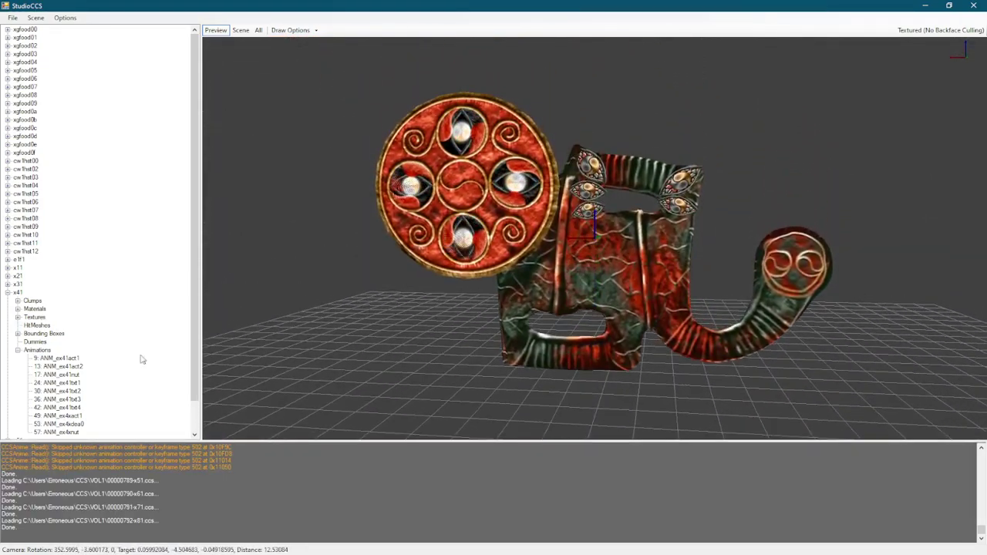
Step: Collapse x41 and play x51's ANM_ex51act1 and another ANM_ex51 animation
left_click(6, 292)
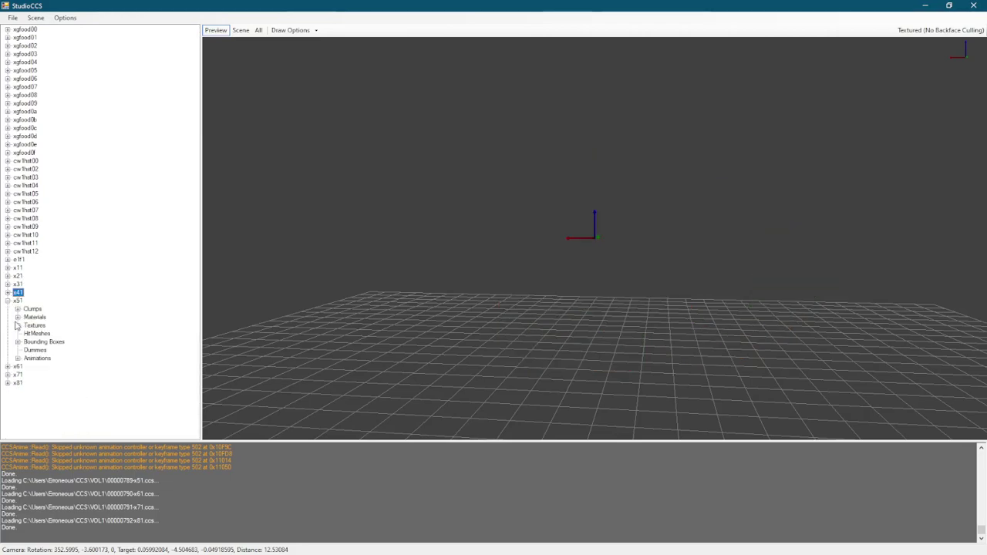
left_click(17, 359)
left_click(43, 367)
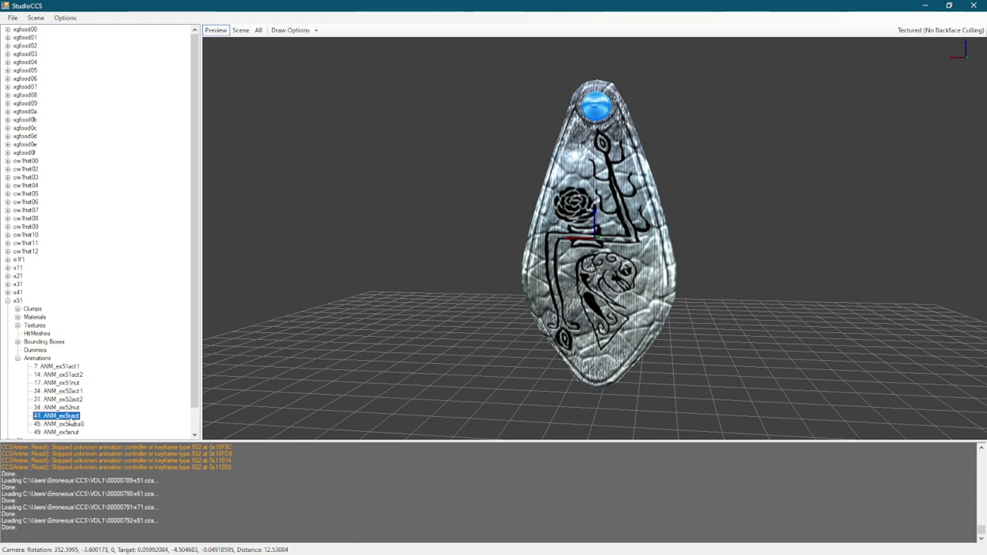
left_click(68, 418)
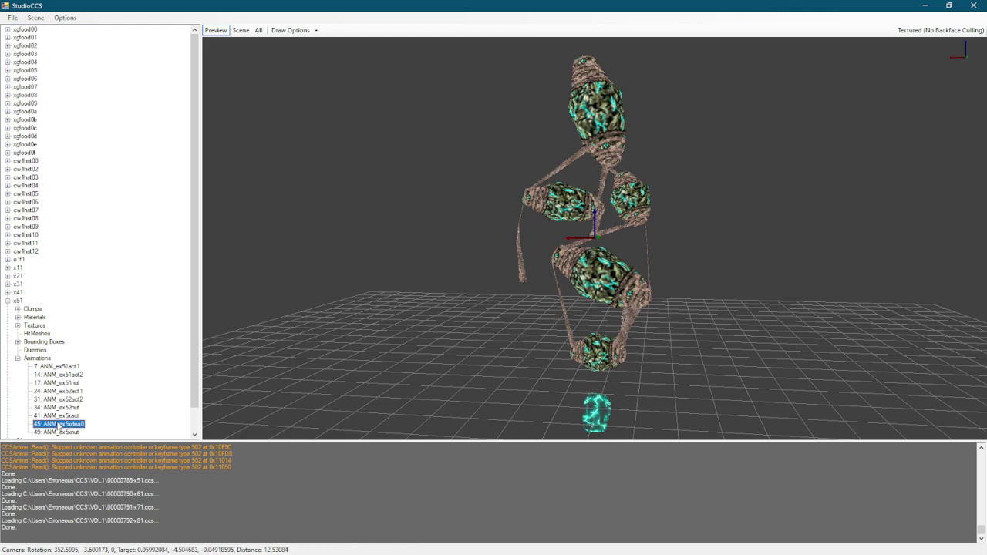
Step: Preview x51's CMP_trall shield clump and orbit around it from higher up
left_click(18, 309)
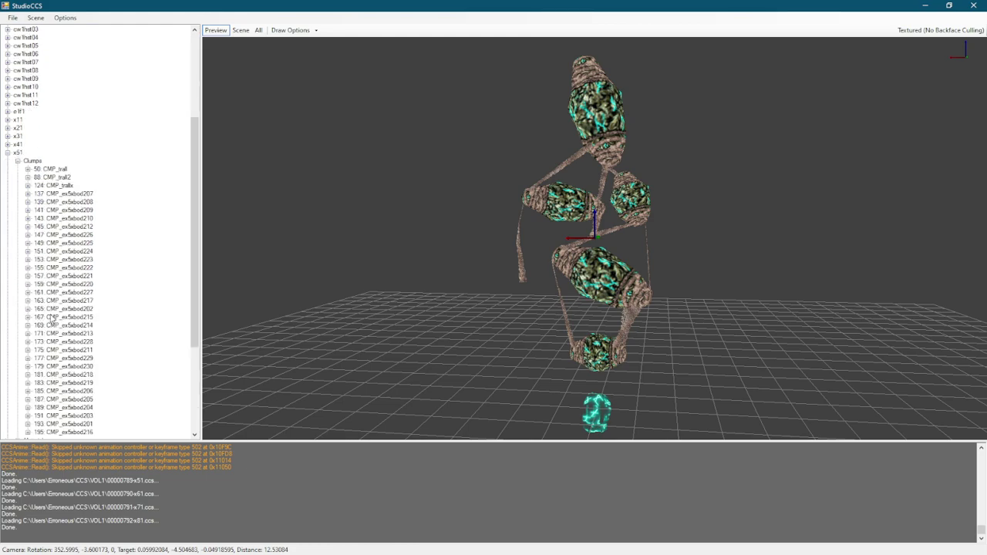
left_click(54, 169)
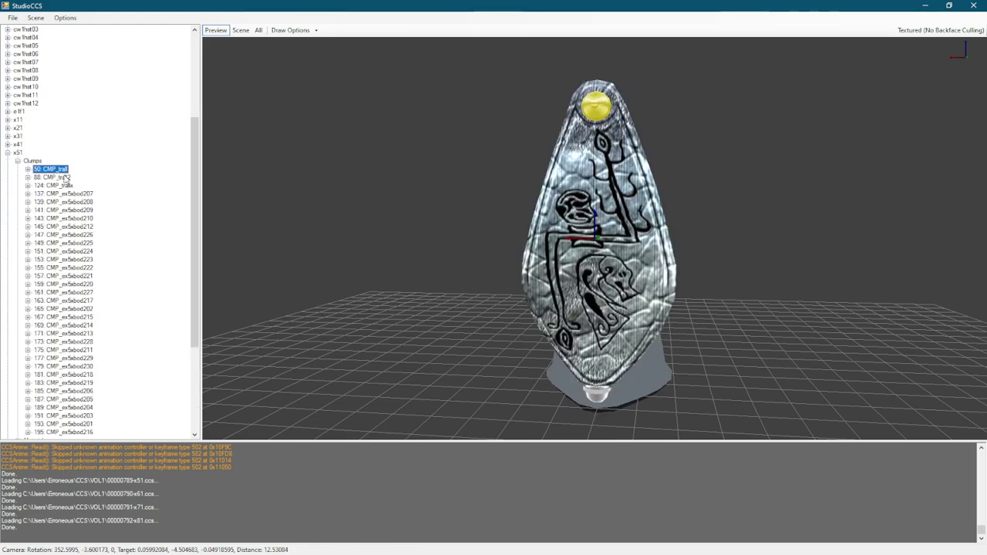
left_click_drag(629, 283, 570, 296)
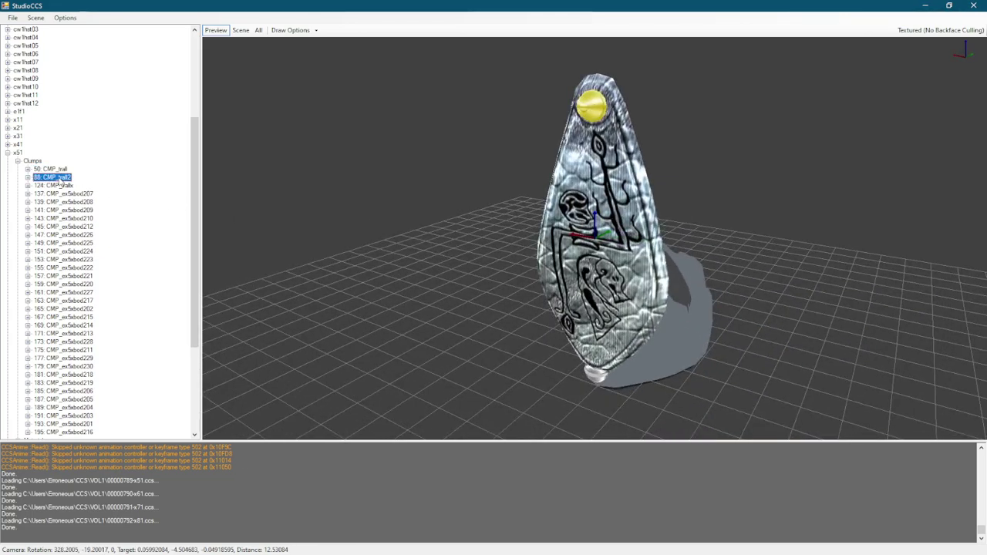
left_click_drag(819, 197, 502, 292)
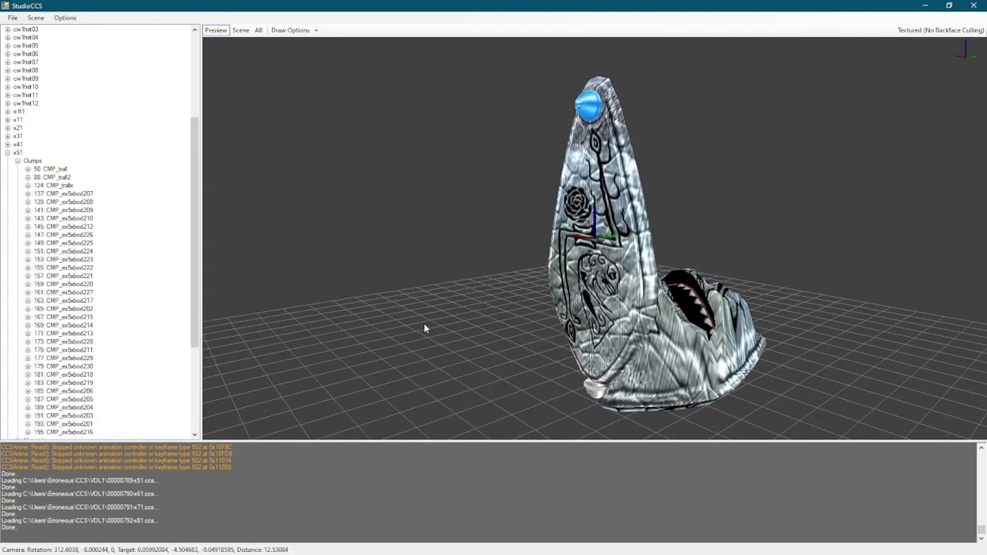
Step: Collapse x51, play x61's 111: ANM_ex61atc0, and orbit the disc from above, below and level
left_click(9, 154)
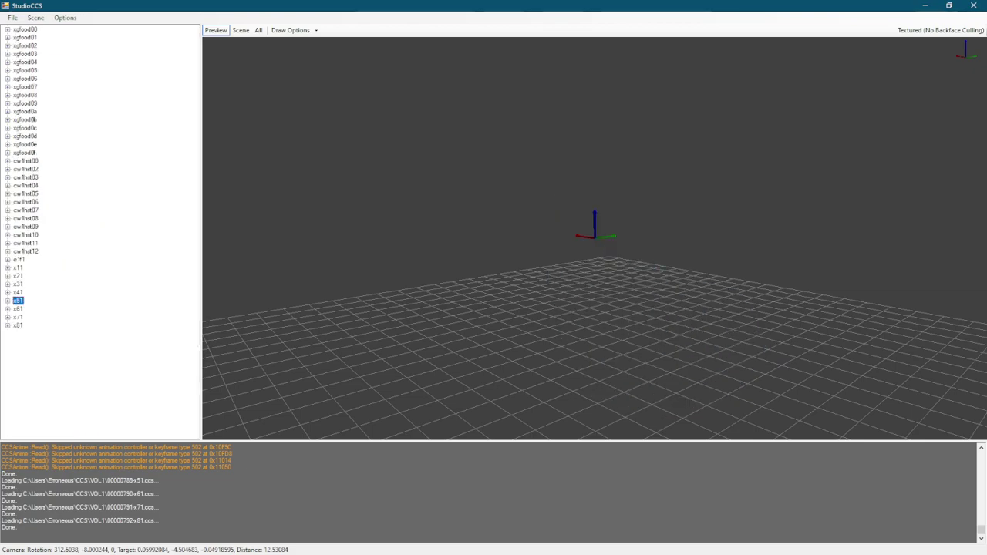
left_click(17, 367)
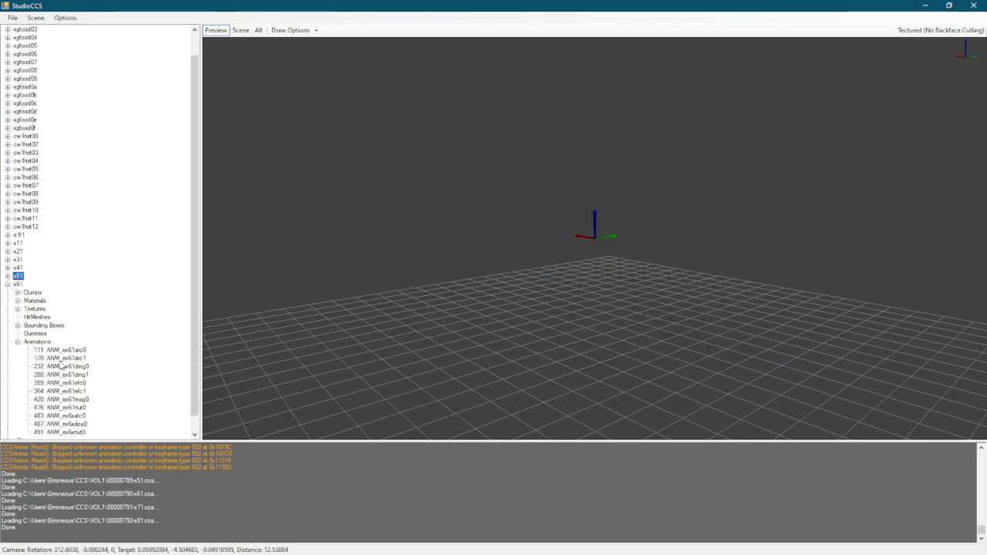
left_click(66, 351)
left_click_drag(529, 249, 724, 239)
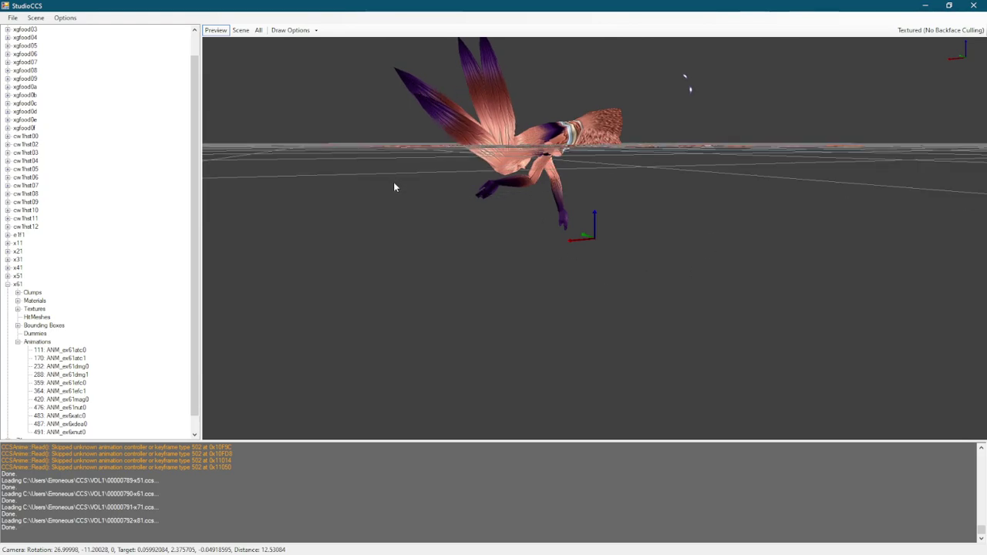
left_click_drag(393, 186, 443, 168)
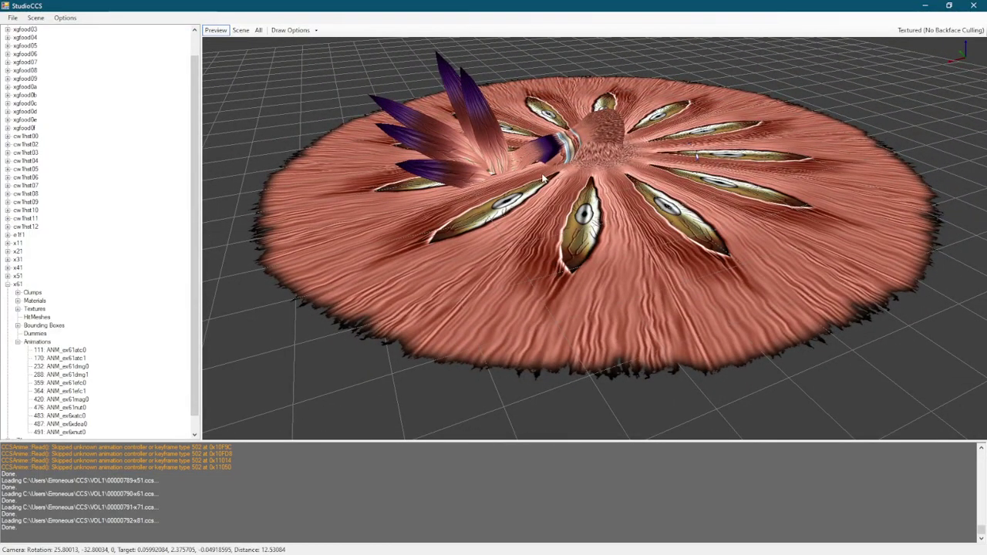
left_click_drag(252, 91, 388, 85)
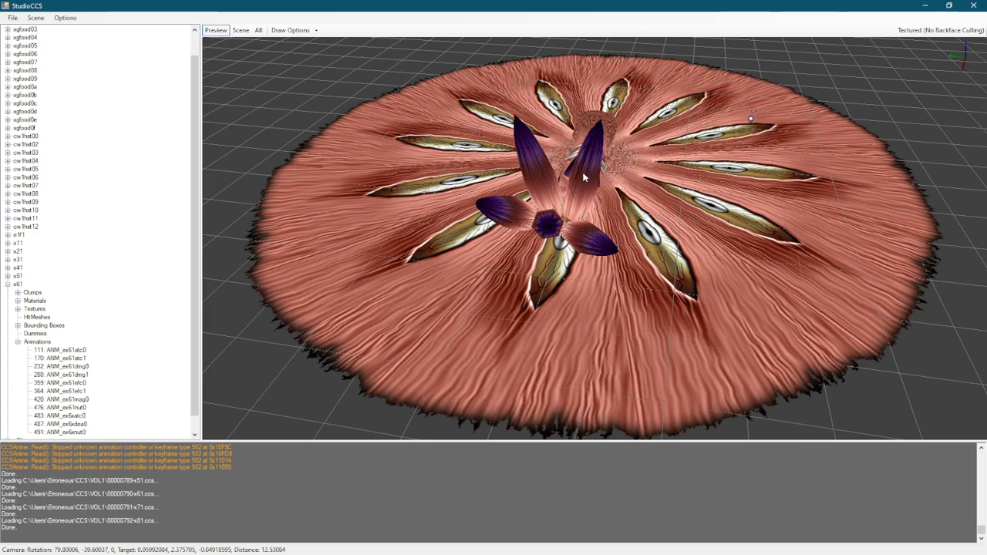
left_click_drag(960, 142, 856, 324)
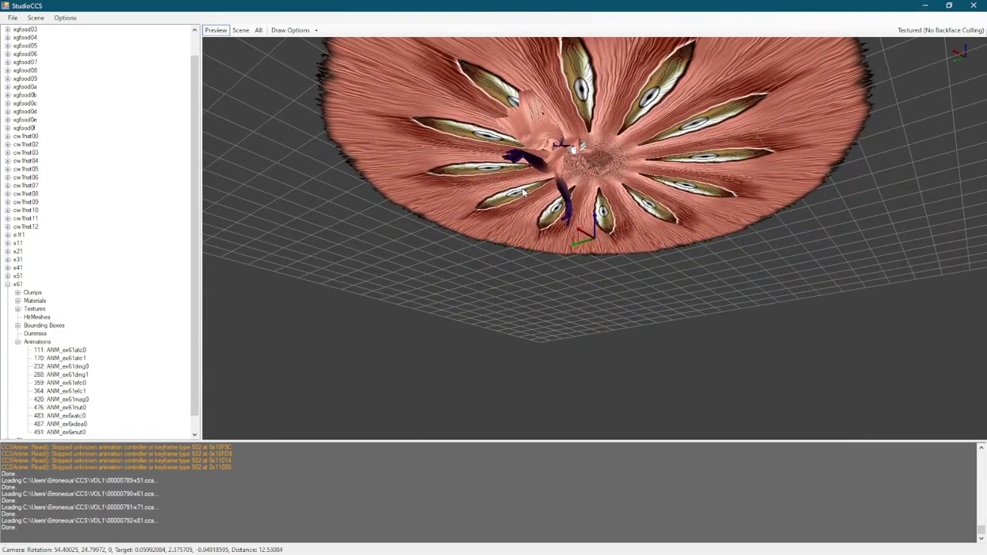
left_click_drag(522, 193, 504, 132)
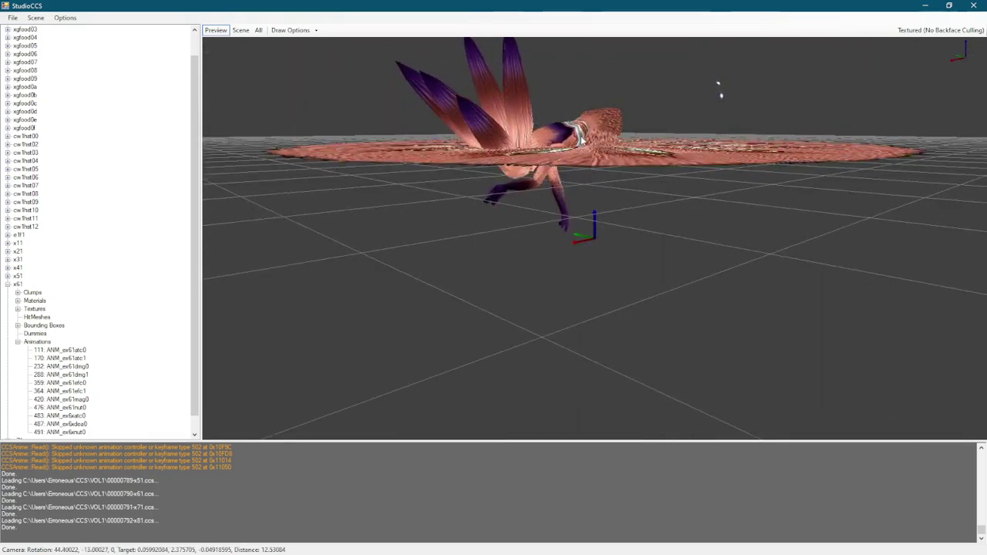
left_click_drag(584, 185, 588, 130)
left_click_drag(481, 102, 406, 147)
left_click_drag(408, 151, 231, 265)
Step: Set x61 to the ANM_ex61atc0 animation's pose
left_click(77, 351)
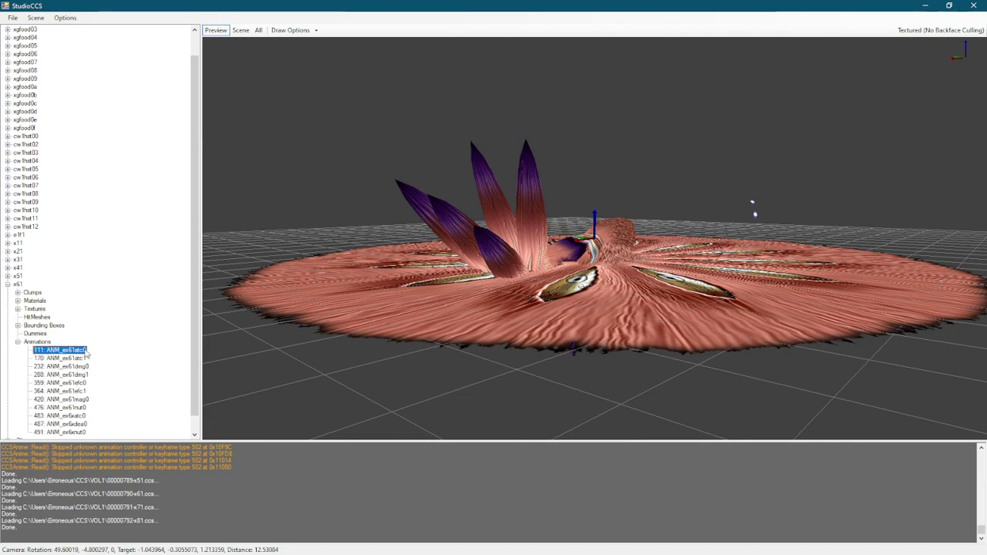
right_click(85, 351)
left_click(113, 366)
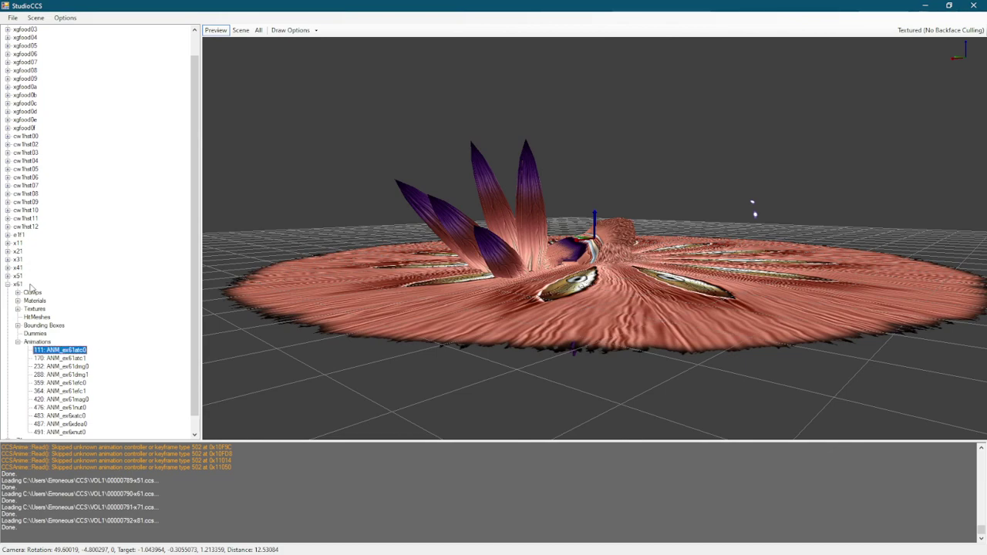
Step: Open the bone editor for CMP_trall1 and expand OBJ_trall1 and OBJ_t0
double_click(19, 295)
left_click(55, 301)
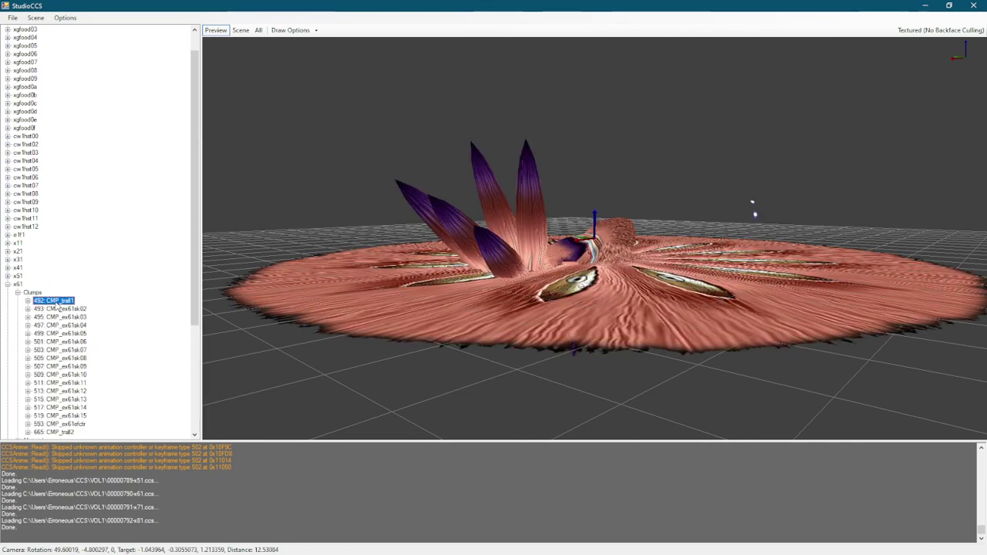
right_click(55, 302)
left_click(70, 312)
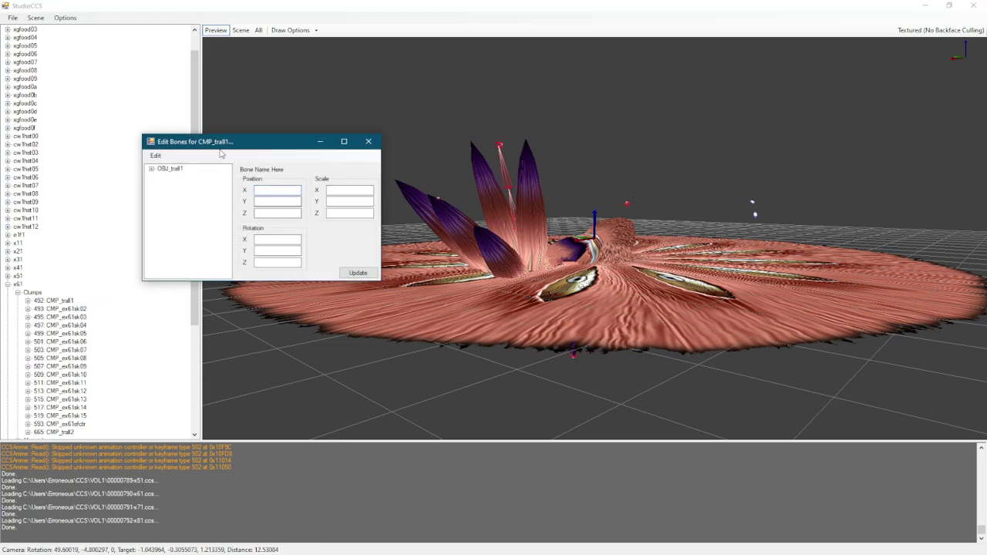
left_click_drag(222, 147, 42, 148)
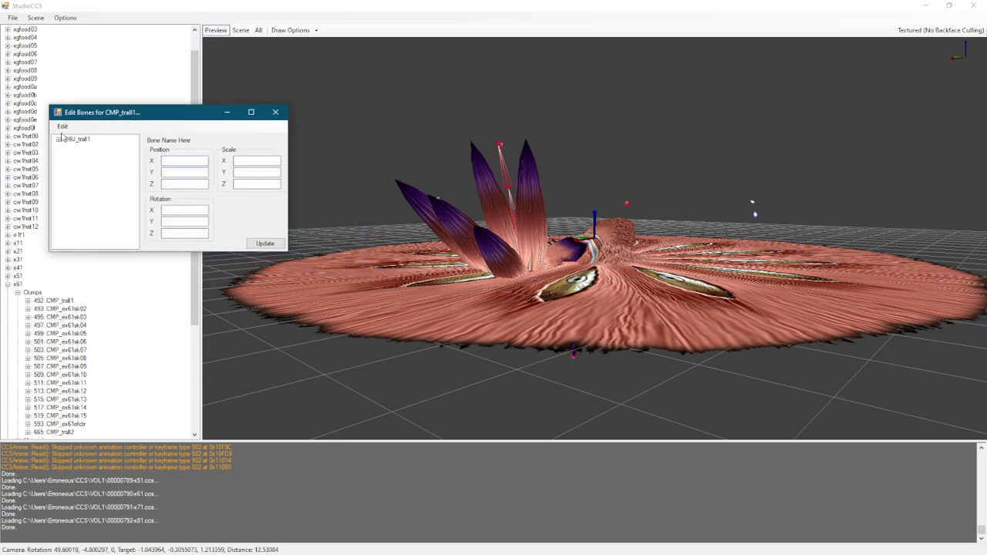
left_click(59, 138)
left_click(69, 147)
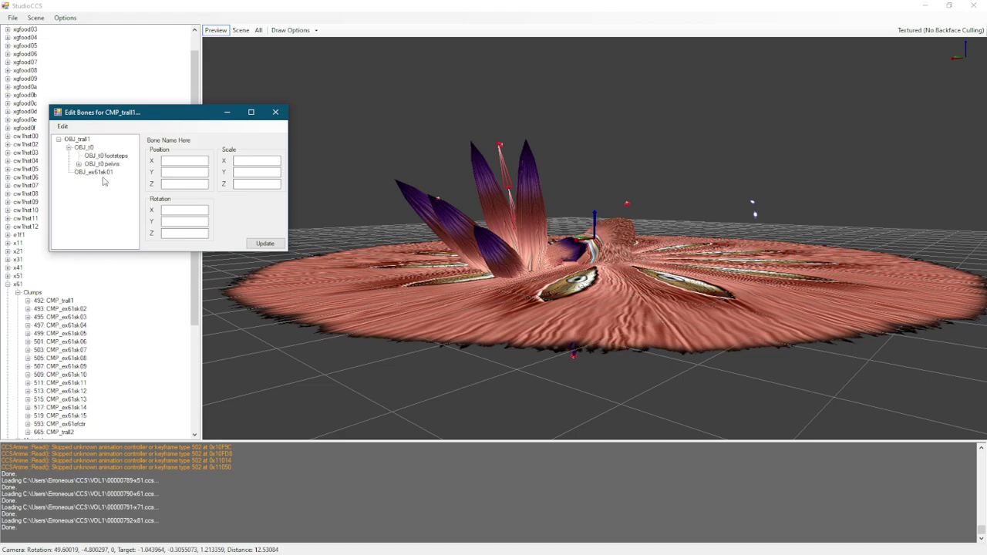
Step: Try OBJ_t0 pelvis X rotations of 180 and 90, settling on -90
left_click(102, 163)
double_click(202, 211)
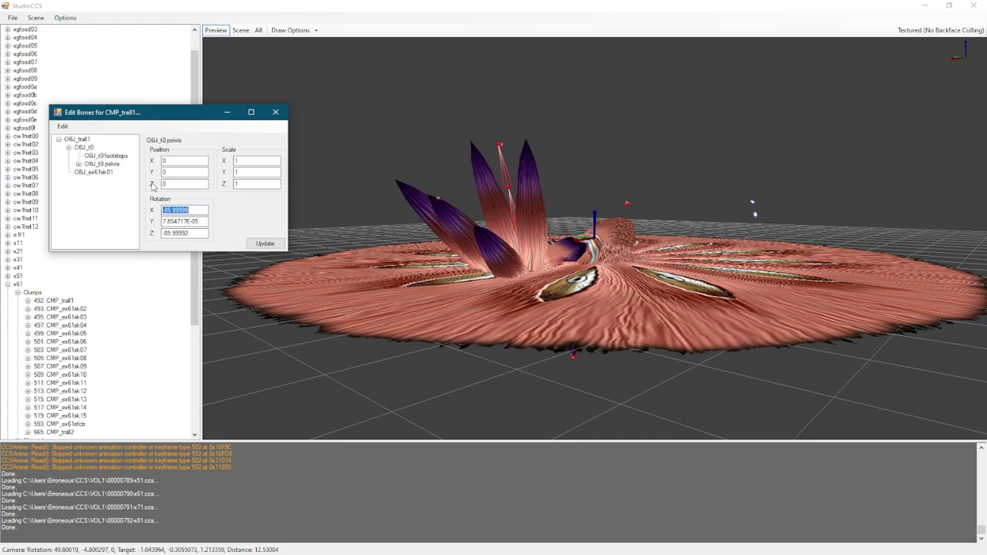
type("180")
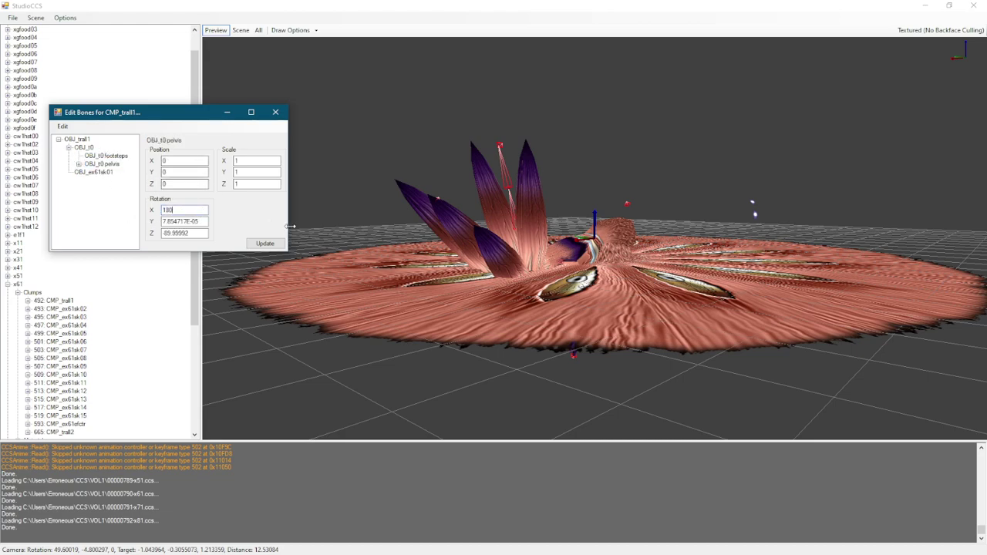
left_click(264, 243)
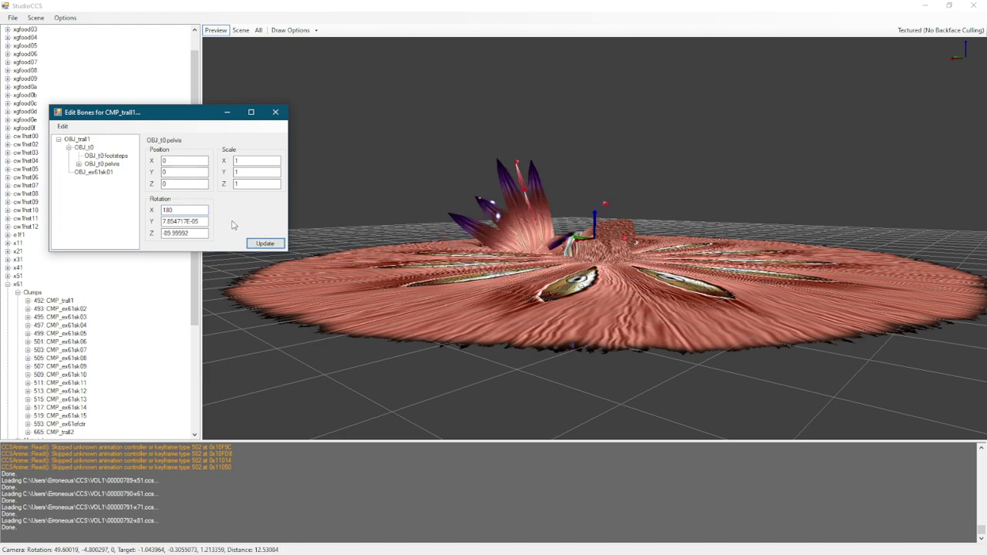
double_click(206, 209)
left_click(264, 244)
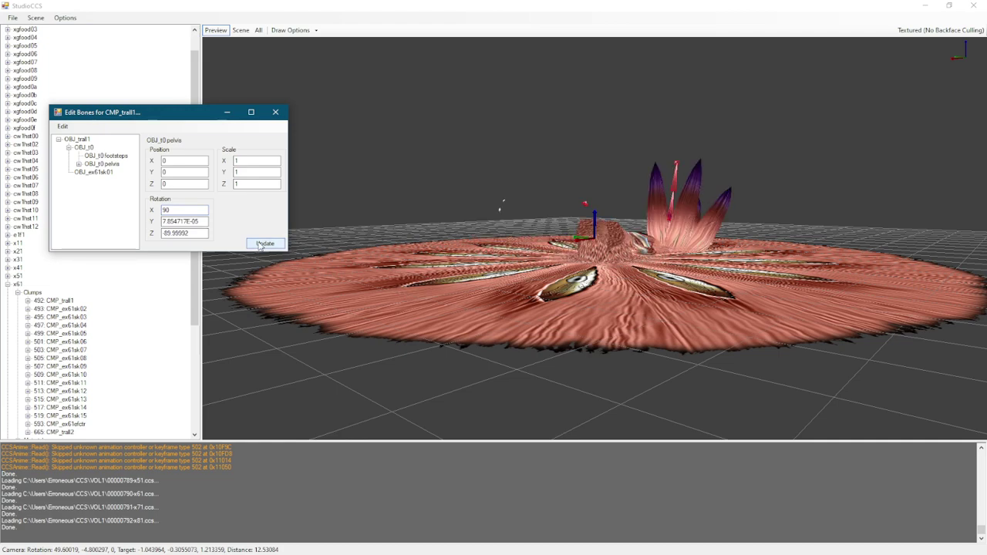
double_click(185, 209)
left_click(265, 243)
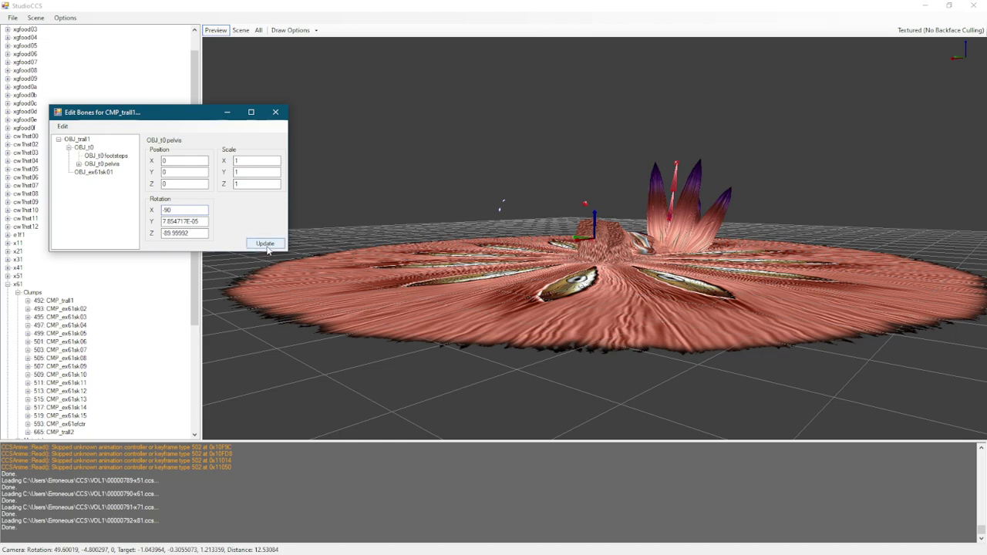
double_click(206, 210)
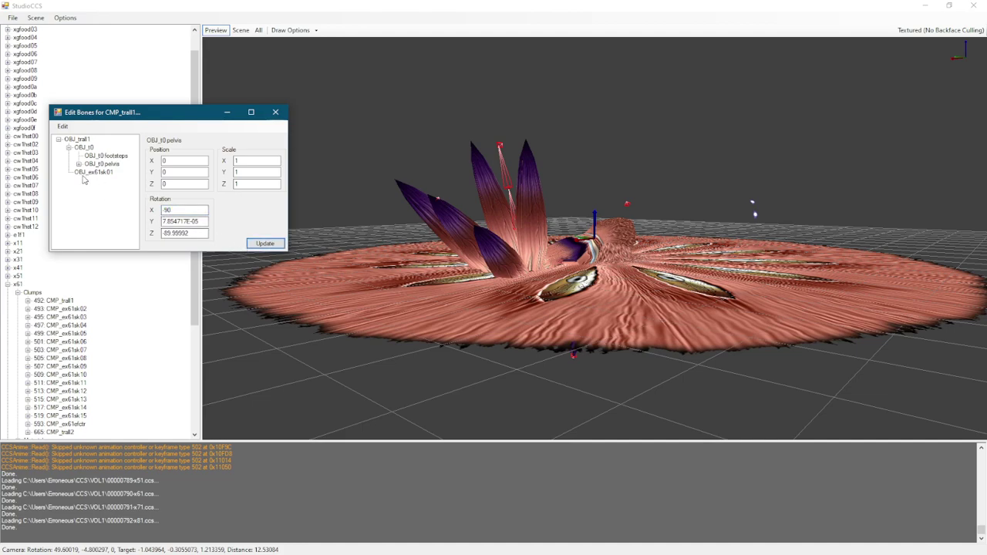
Step: Rotate the OBJ_t0 pelvis bone to X -90, Y 90 so the figure stands upright
left_click(100, 165)
left_click(87, 147)
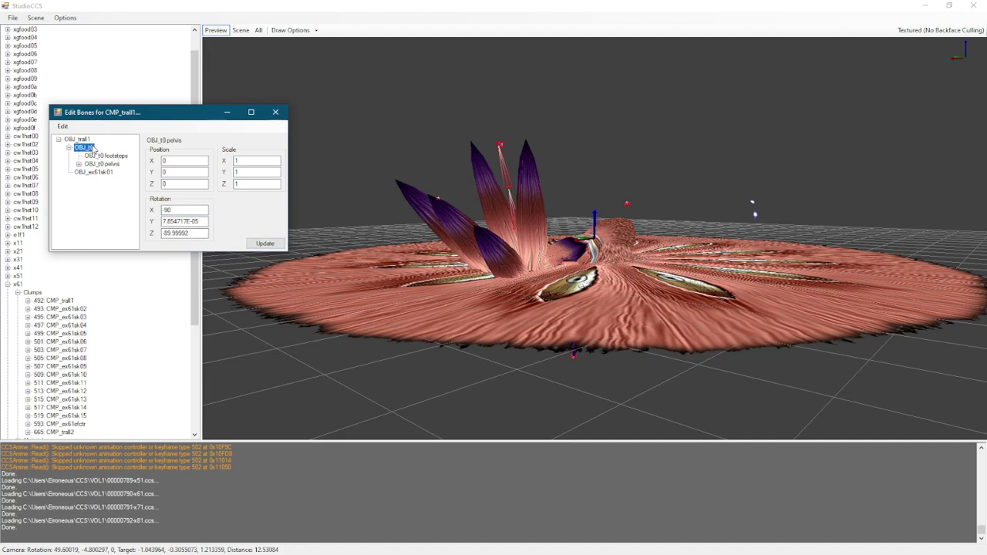
double_click(175, 209)
type("0")
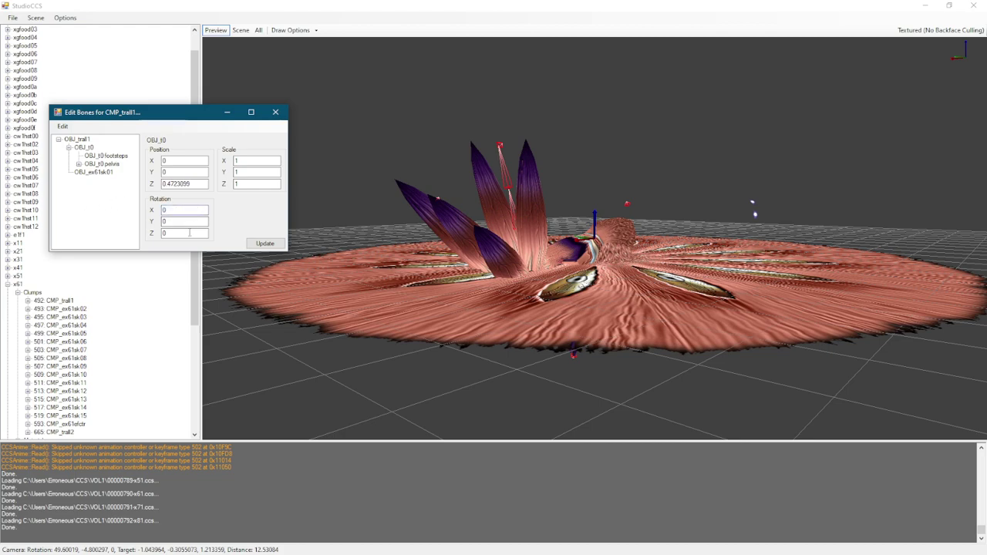
left_click(264, 243)
double_click(182, 210)
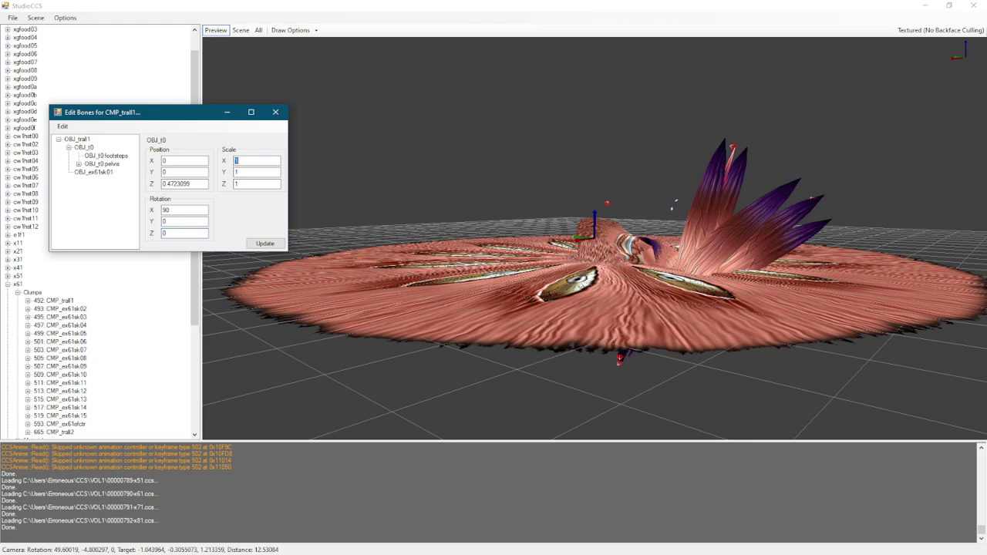
left_click(264, 243)
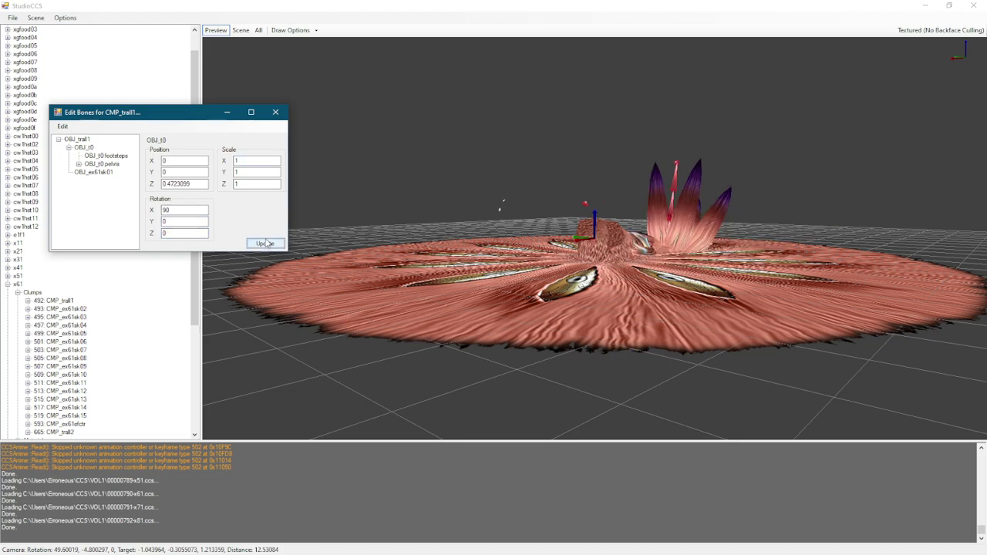
double_click(166, 210)
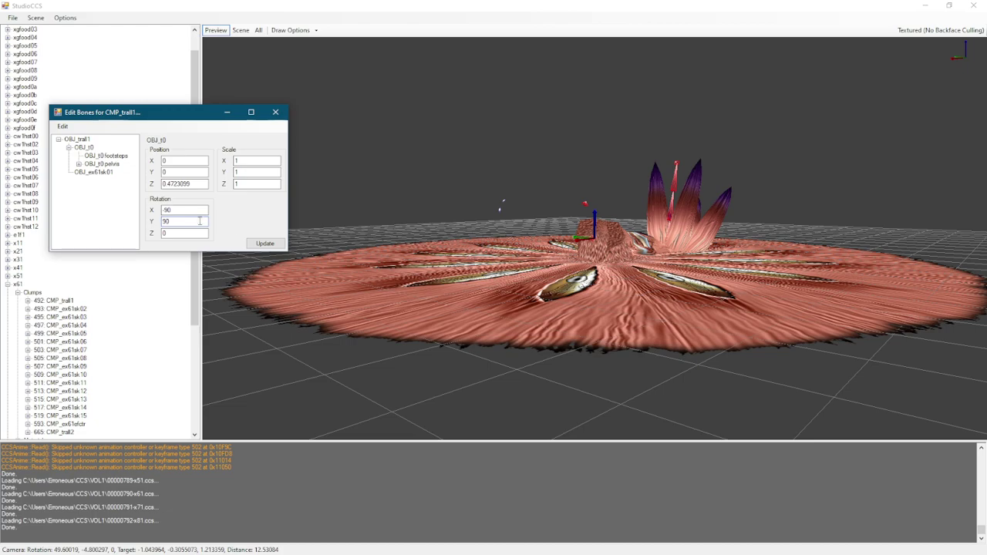
left_click(264, 243)
Step: Orbit around the upright character, then return to the Edit Bones window
left_click(406, 168)
left_click_drag(406, 168, 442, 154)
key("alt+Tab")
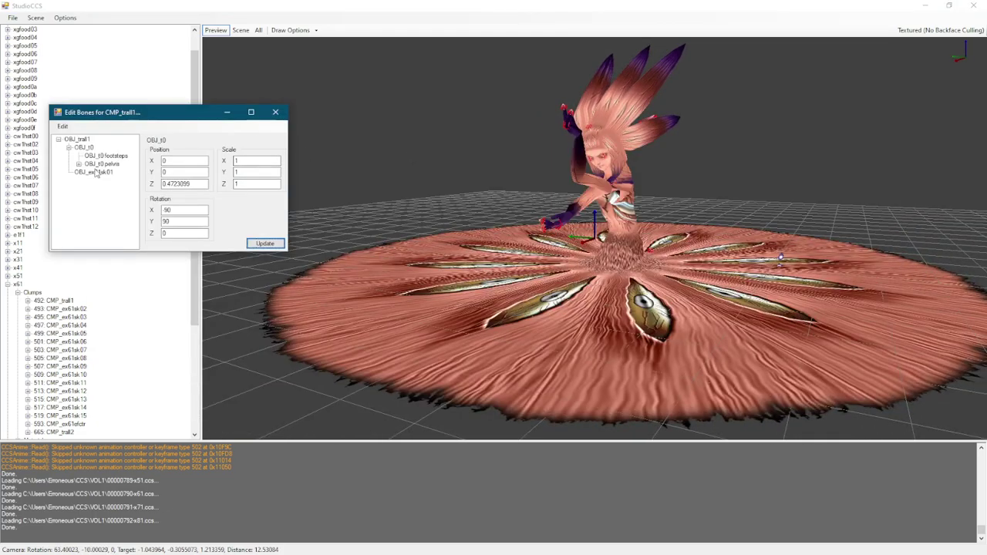
left_click(84, 147)
left_click_drag(474, 183, 578, 164)
key("alt+Tab")
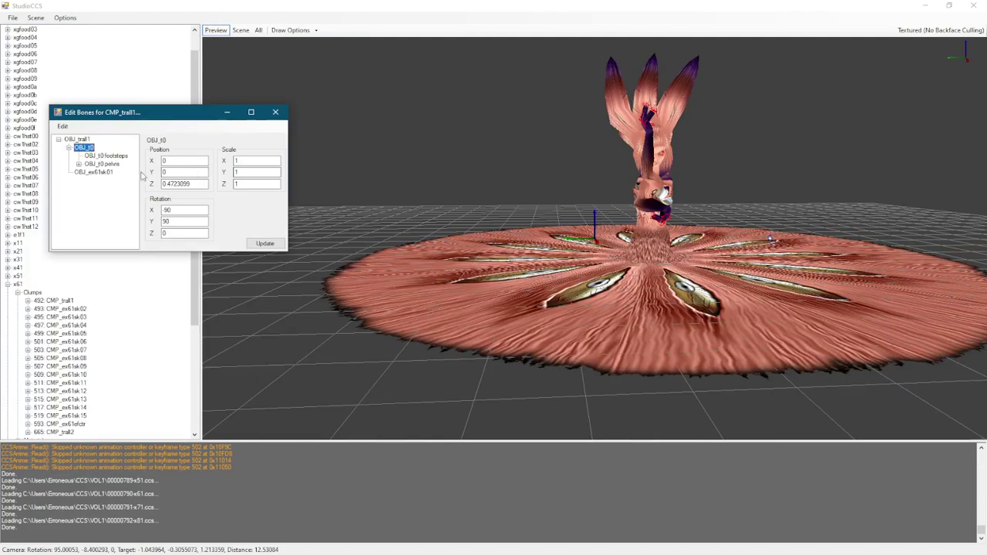
Step: Enlarge the bone editor and expand the pelvis, thigh and spine bones down to the neck
left_click(79, 164)
left_click(89, 171)
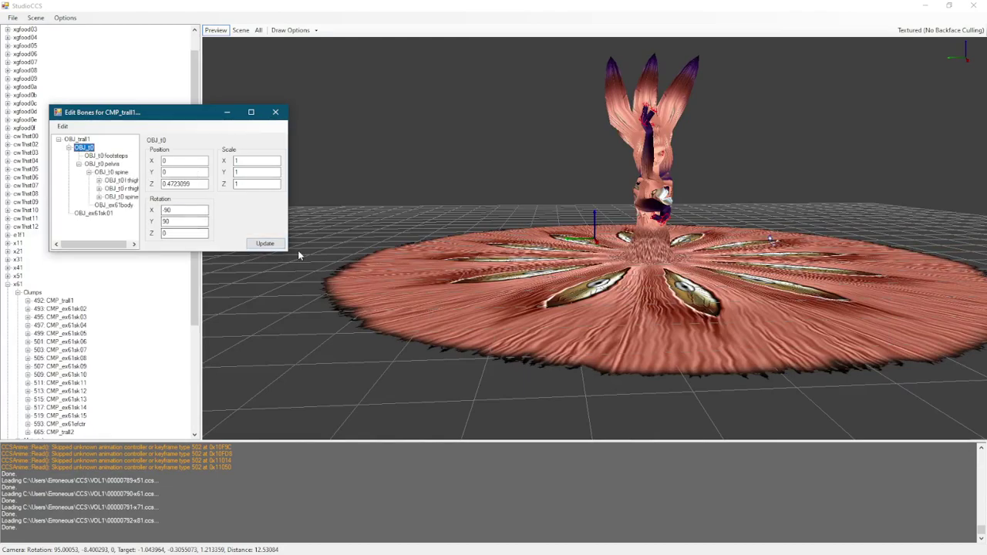
left_click_drag(287, 251, 361, 403)
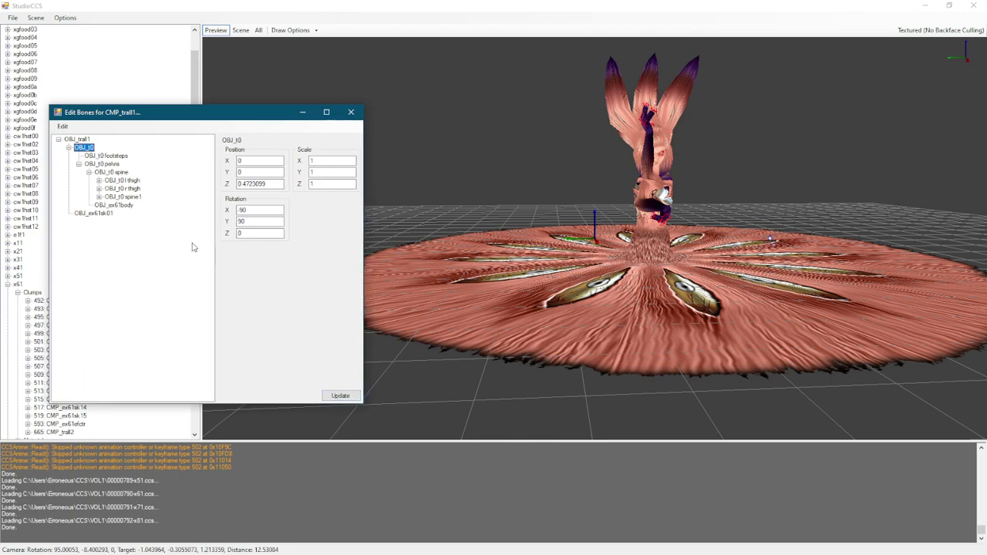
left_click(99, 180)
left_click(99, 196)
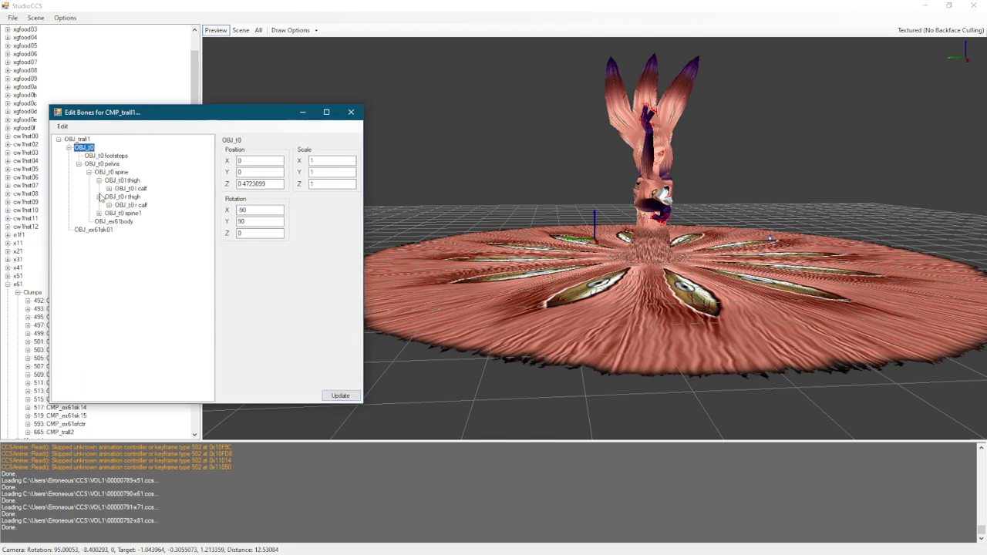
left_click(99, 214)
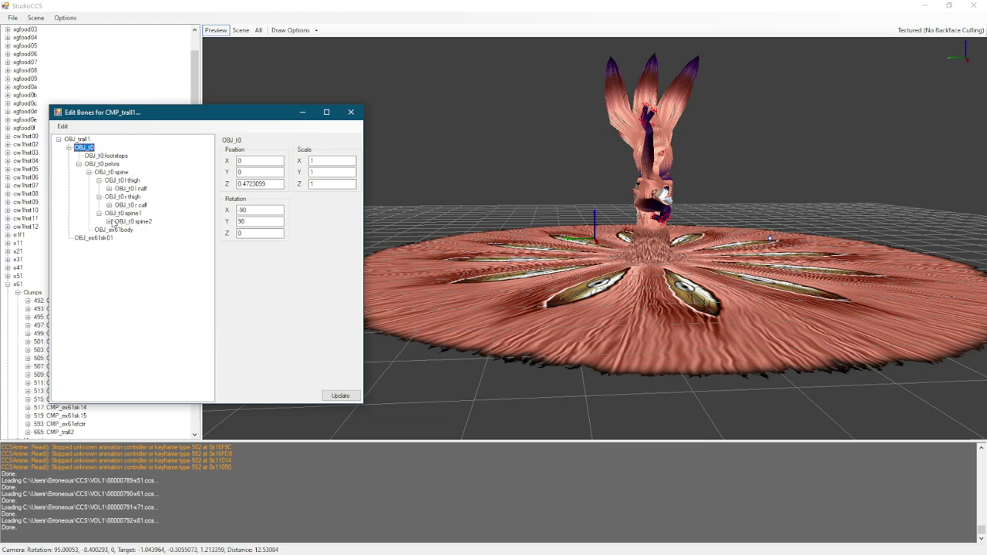
left_click(109, 221)
left_click(119, 230)
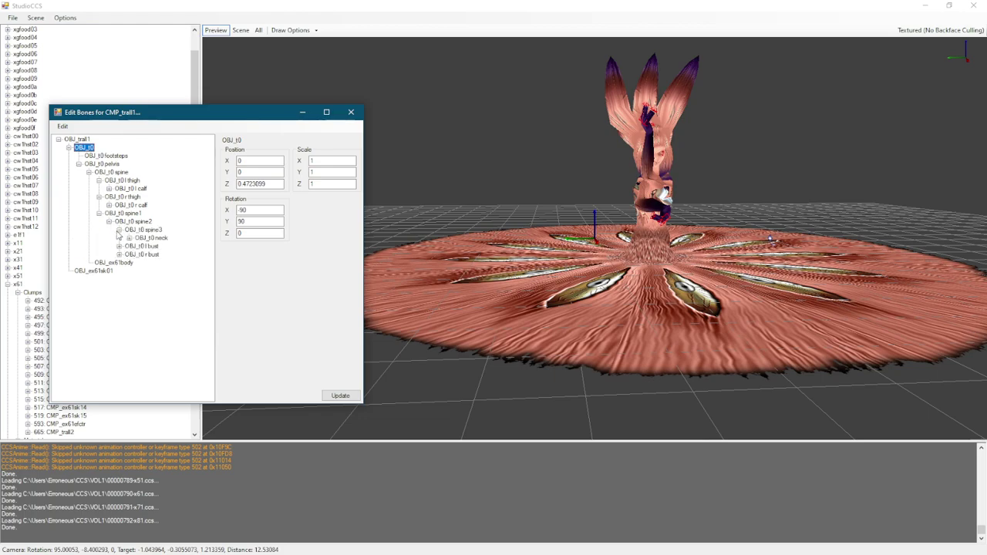
left_click(129, 237)
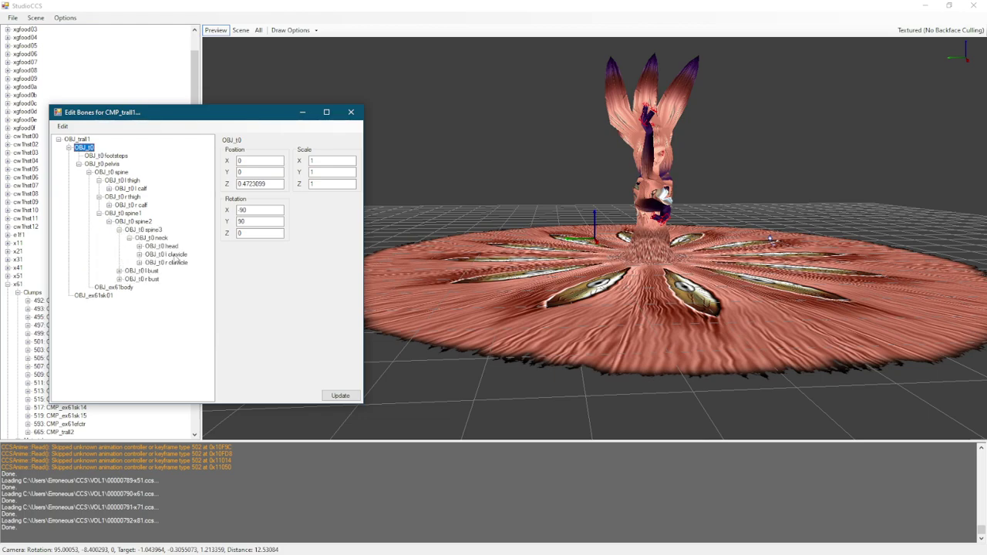
Step: Select OBJ_t0 l clavicle and change its Y rotation to 90
left_click(175, 256)
left_click(275, 221)
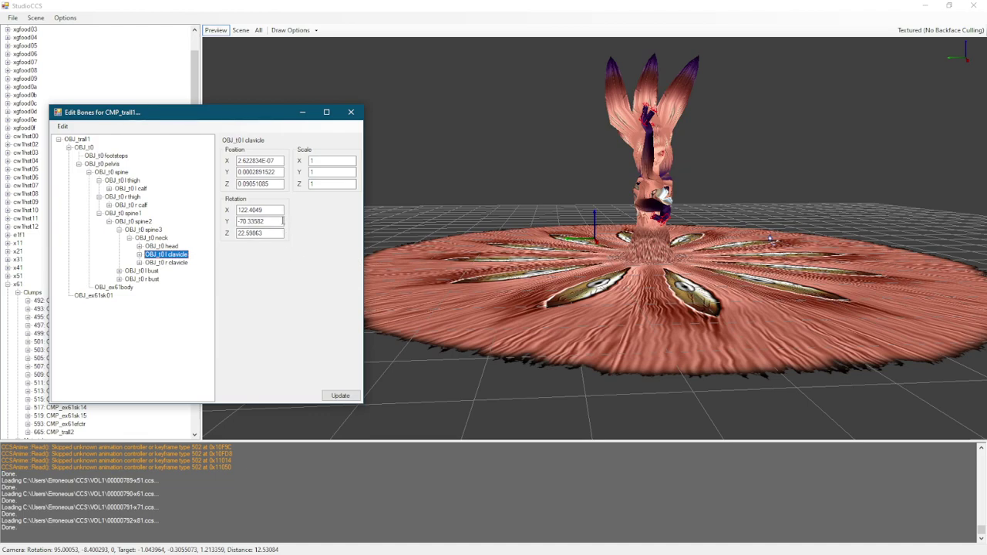
left_click_drag(283, 222, 171, 223)
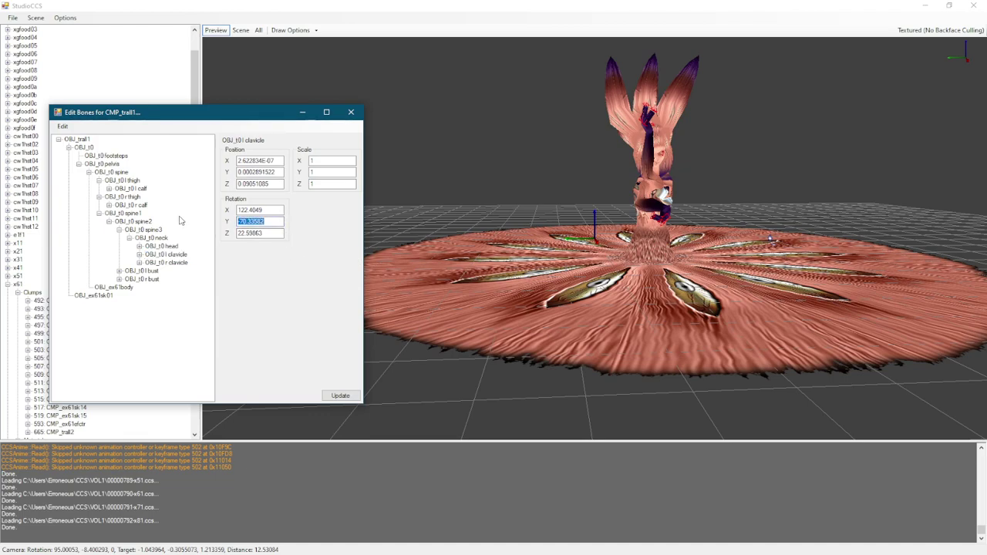
type("0")
left_click(340, 395)
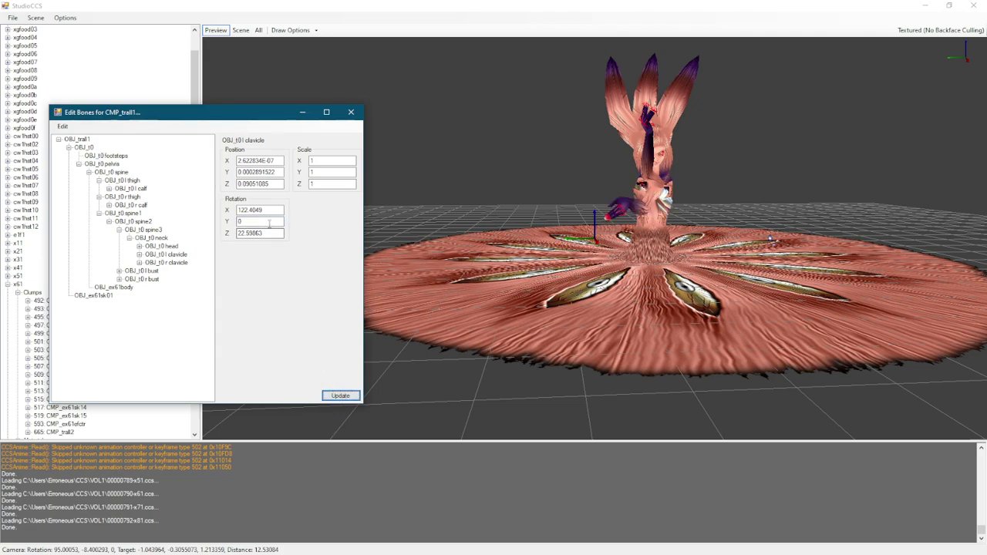
left_click_drag(271, 222, 203, 224)
left_click(340, 395)
Step: Set the l clavicle's X rotation to -90, giving rotation -90, 90, 22.59863
left_click_drag(263, 222, 205, 222)
left_click_drag(268, 209, 180, 218)
type("0")
left_click(341, 396)
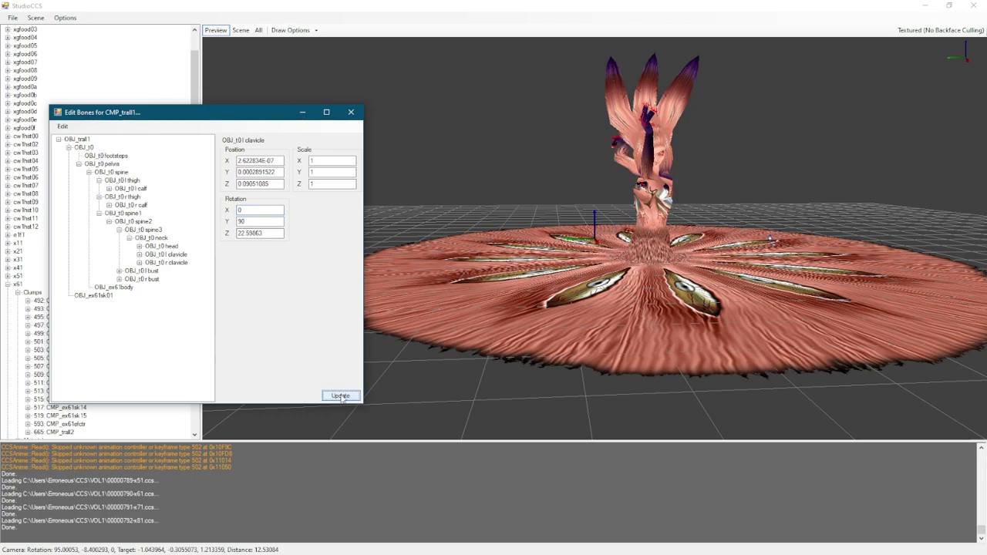
left_click_drag(266, 210, 213, 210)
type("-90")
left_click(340, 395)
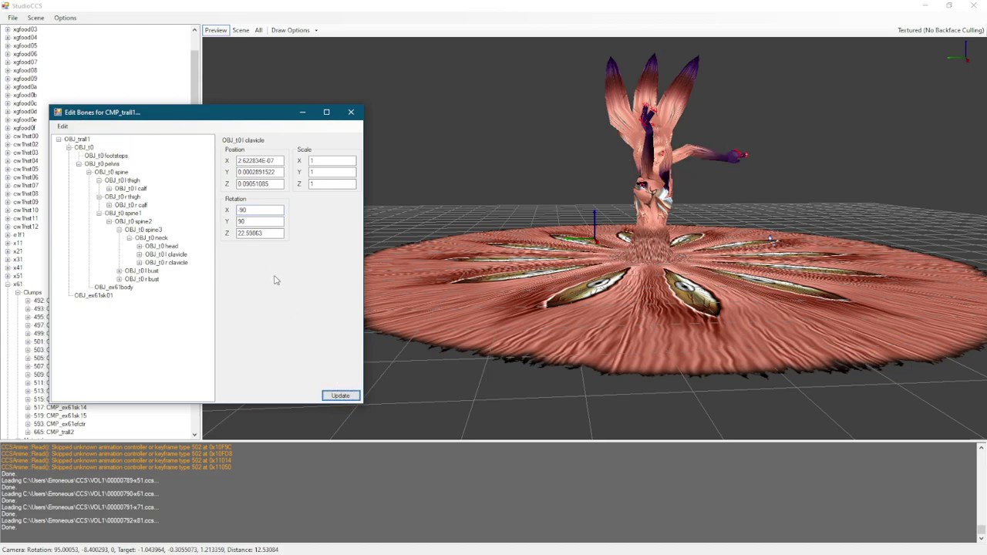
Step: Set OBJ_t0 r clavicle's X rotation to 90 to raise the arm, then orbit the posed model
left_click(166, 262)
left_click(263, 221)
double_click(263, 221)
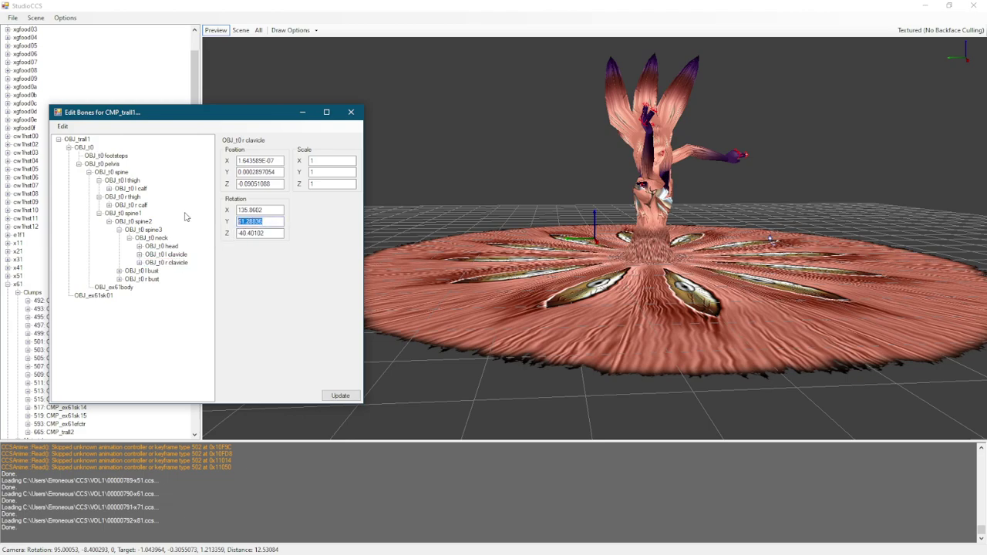
key("shift+Tab")
key("BackSpace")
type("-90")
left_click(343, 396)
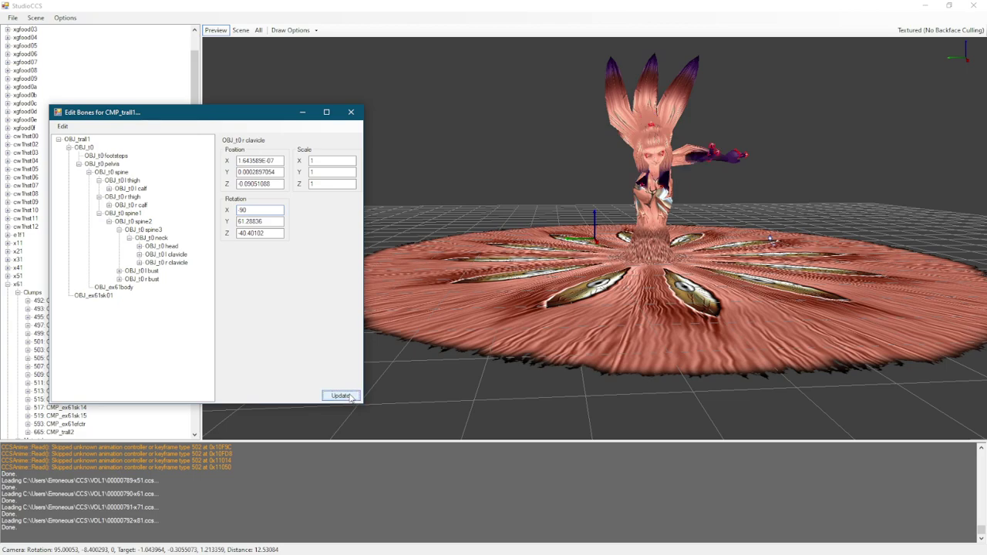
left_click(276, 210)
left_click(340, 396)
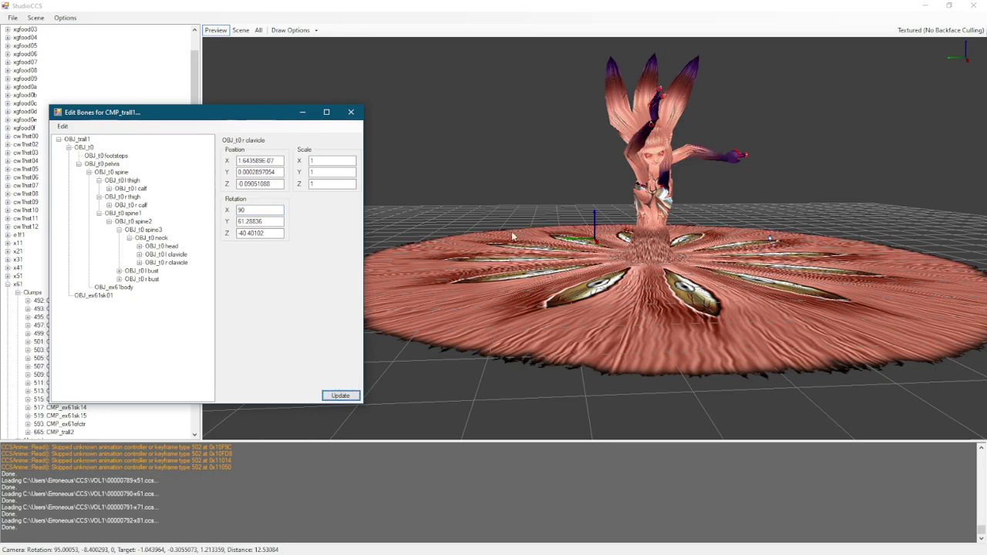
left_click_drag(655, 178, 738, 151)
Step: Zoom in and orbit to a close-up of the boss's raised purple hand
scroll(738, 153, "up", 6)
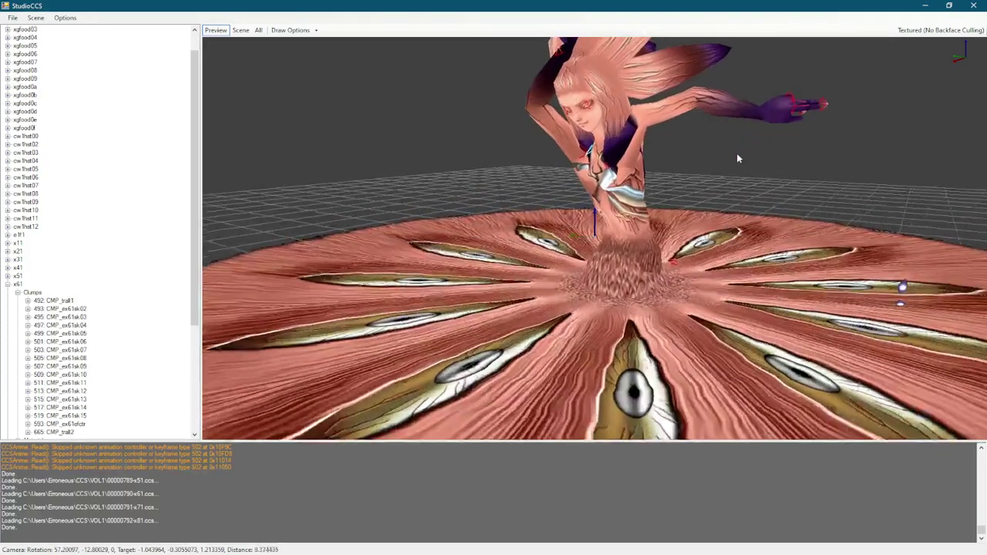
scroll(736, 154, "up", 3)
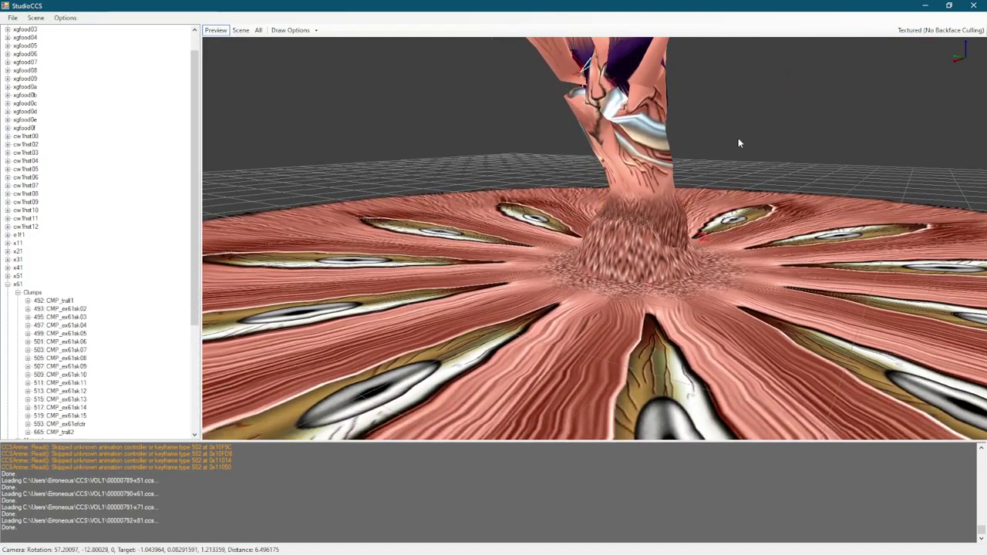
scroll(738, 147, "up", 4)
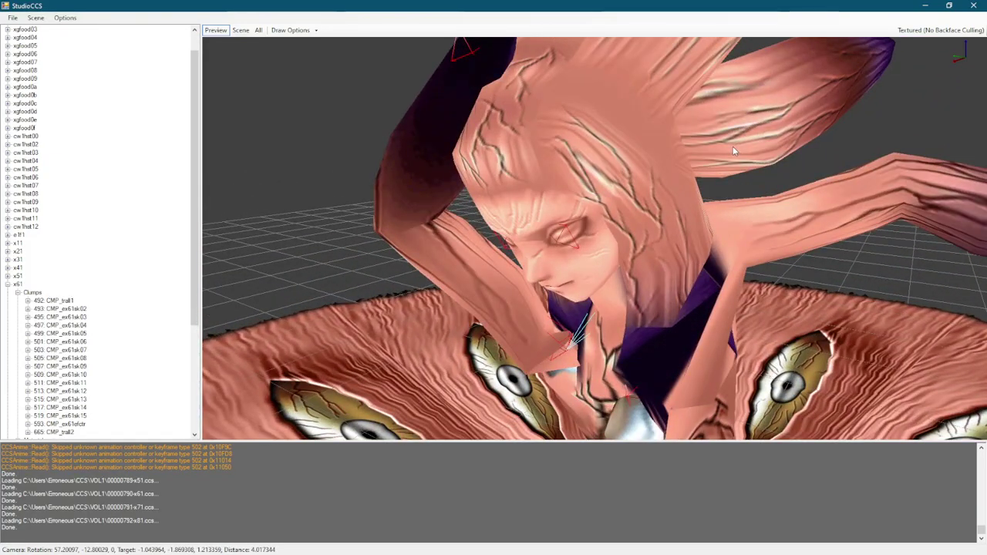
left_click_drag(403, 180, 399, 139)
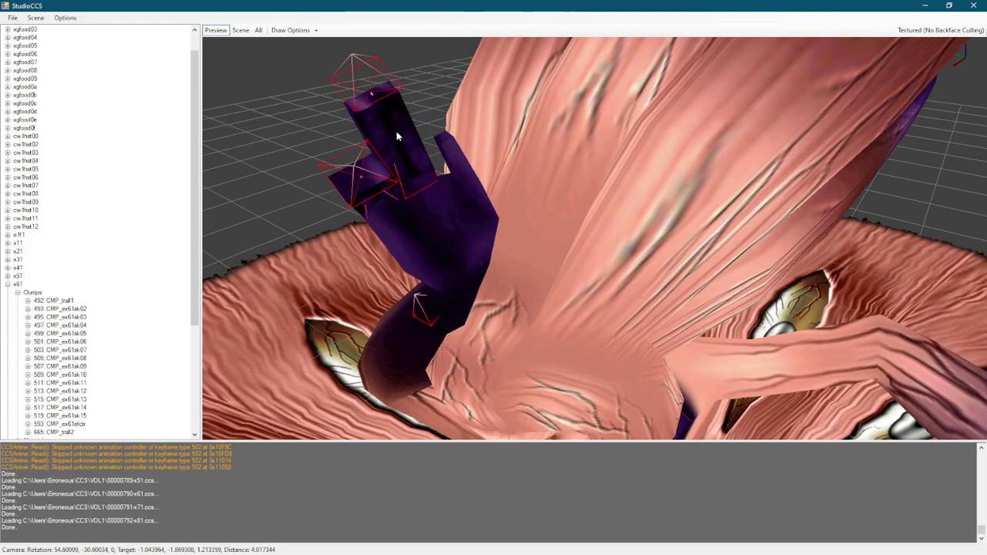
Step: Collapse x61, expand x11 and preview its 67: ANM_ex11atc0 animation
double_click(22, 285)
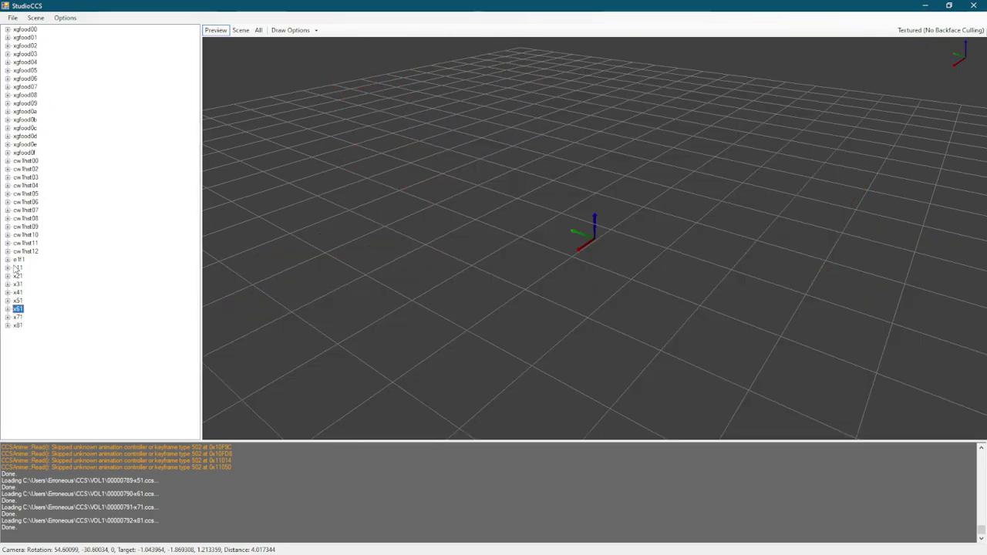
left_click(8, 269)
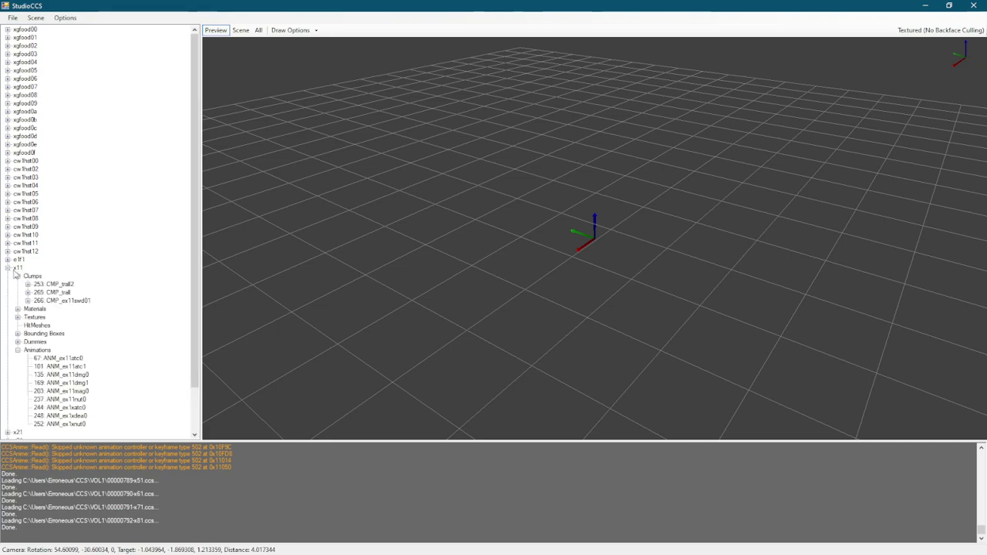
left_click(81, 359)
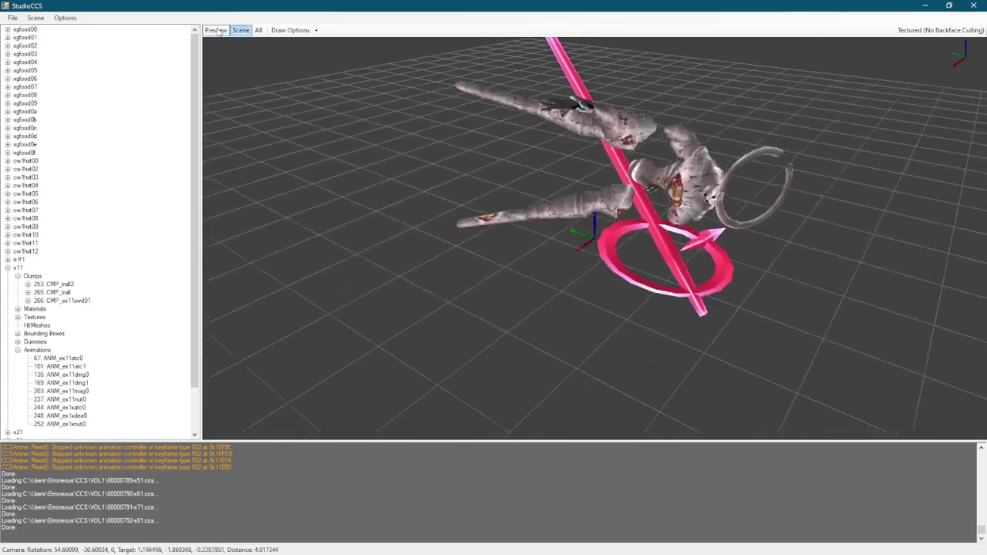
Step: Start Scene > Dump to OBJ, browse for an output path, then cancel the export
left_click(35, 18)
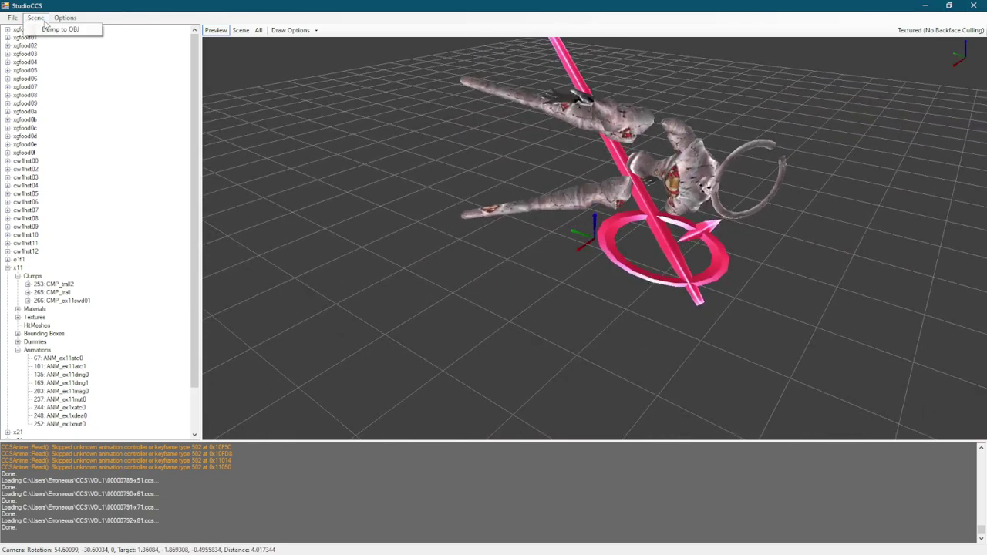
left_click(60, 30)
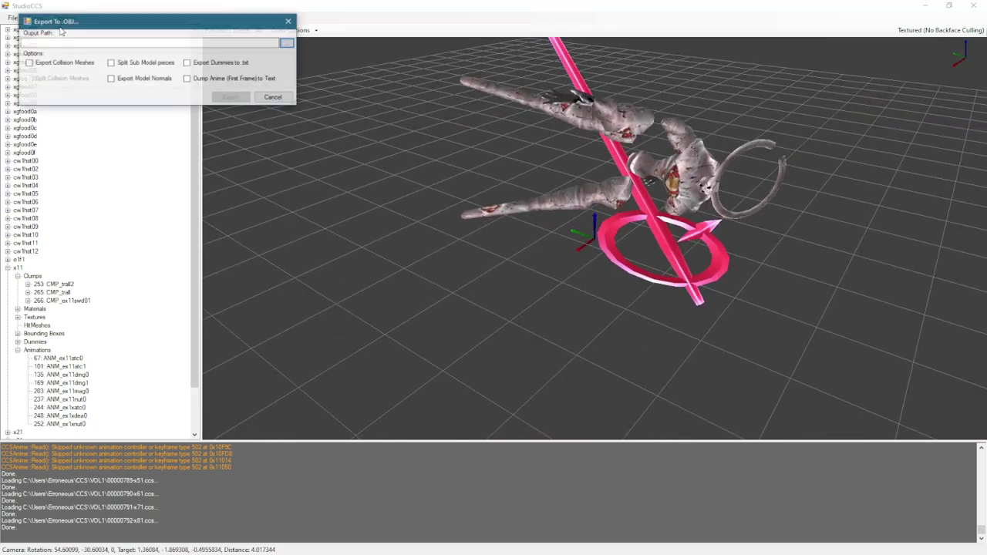
left_click(285, 45)
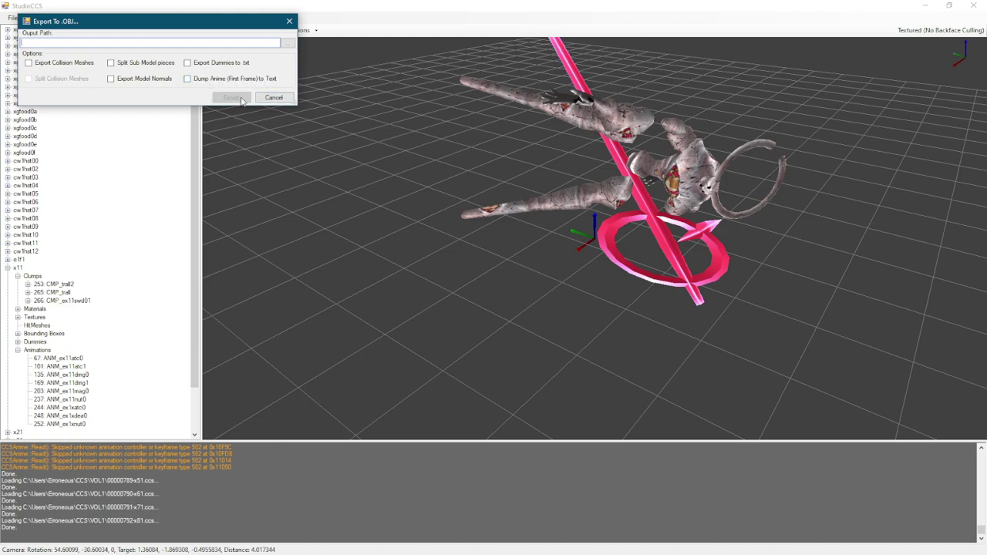
left_click(268, 100)
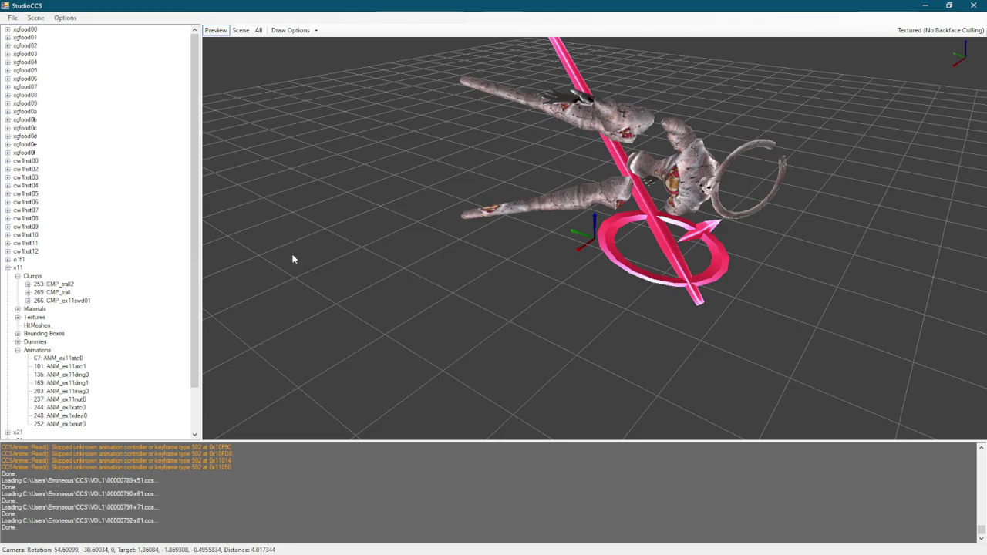
Step: Collapse x11, look through the menus, and replay the 67: ANM_ex11atc0 animation
left_click(14, 268)
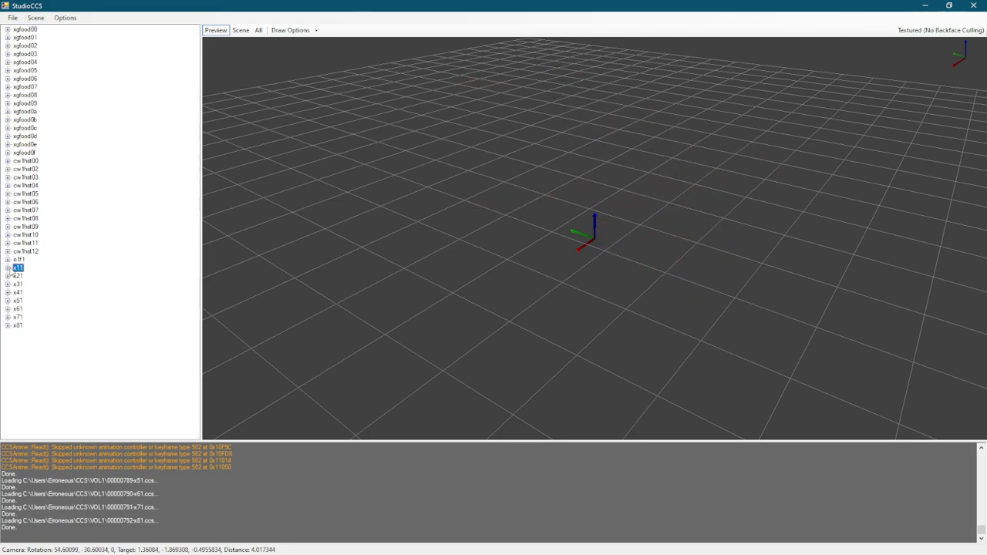
left_click(36, 17)
left_click(66, 18)
mouse_move(12, 20)
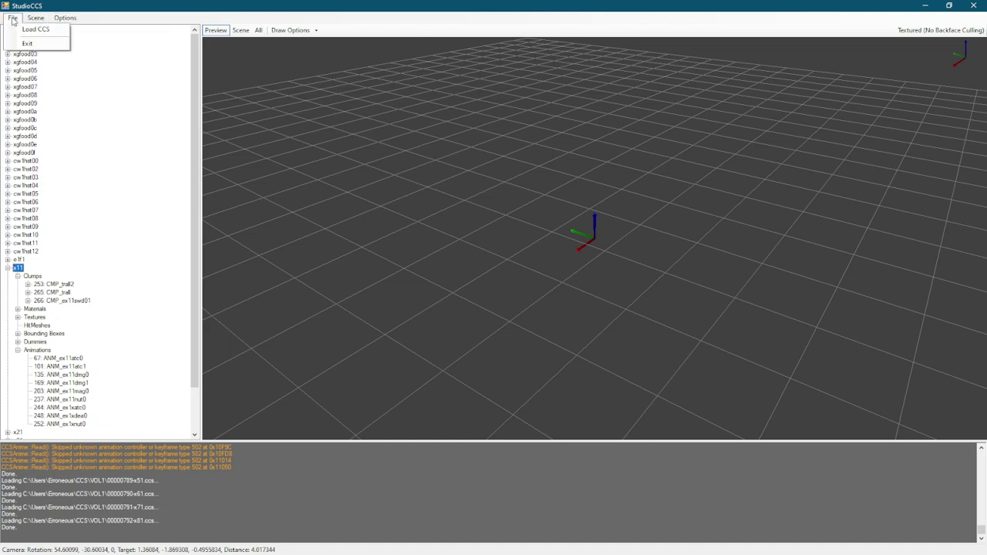
left_click(251, 96)
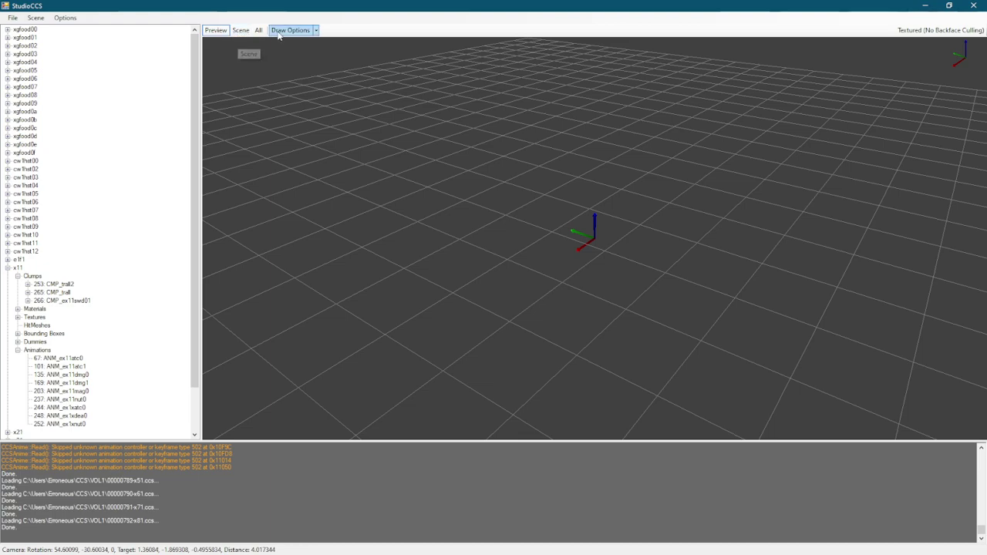
left_click(315, 31)
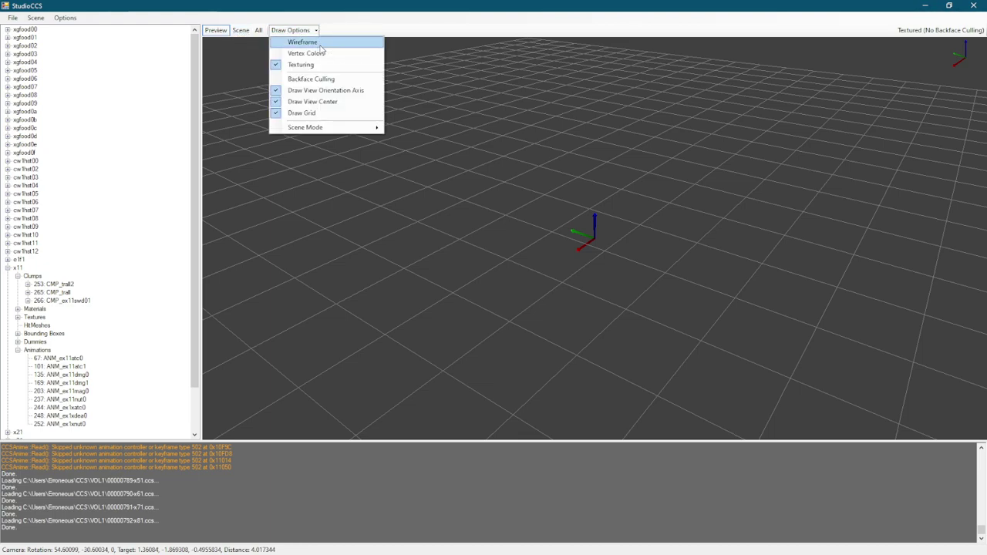
left_click(385, 256)
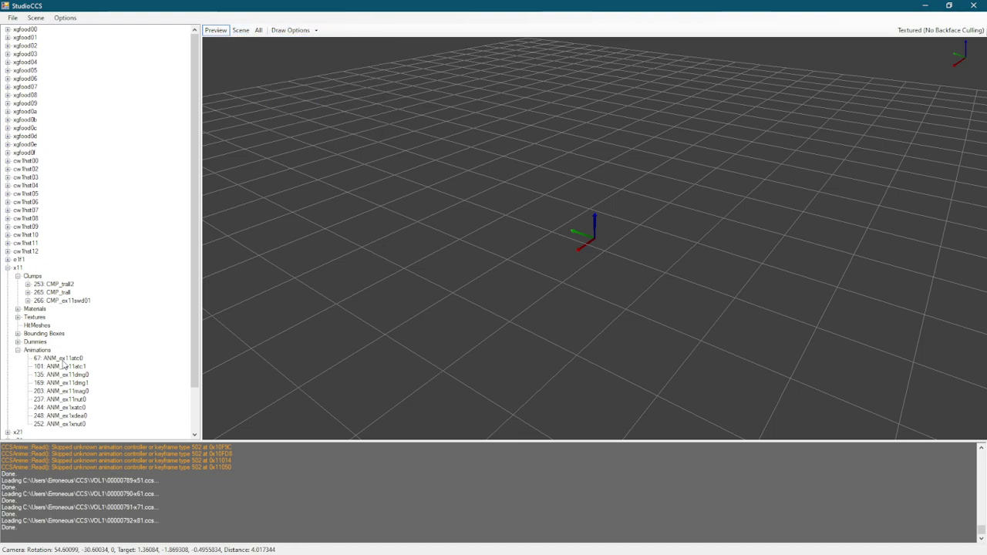
left_click(65, 359)
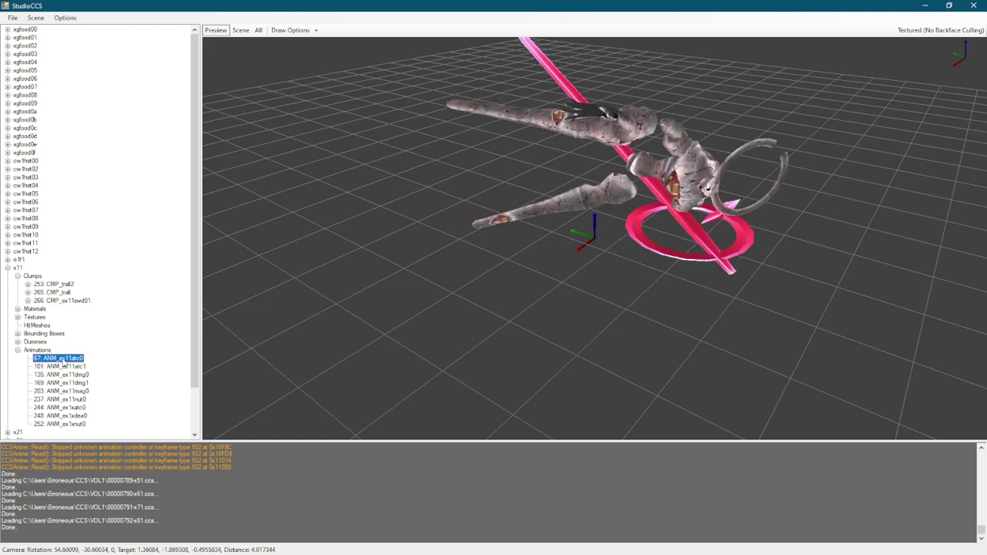
Step: Turn on wireframe and turn off texturing, then orbit the model edge-on
left_click(305, 30)
left_click(316, 41)
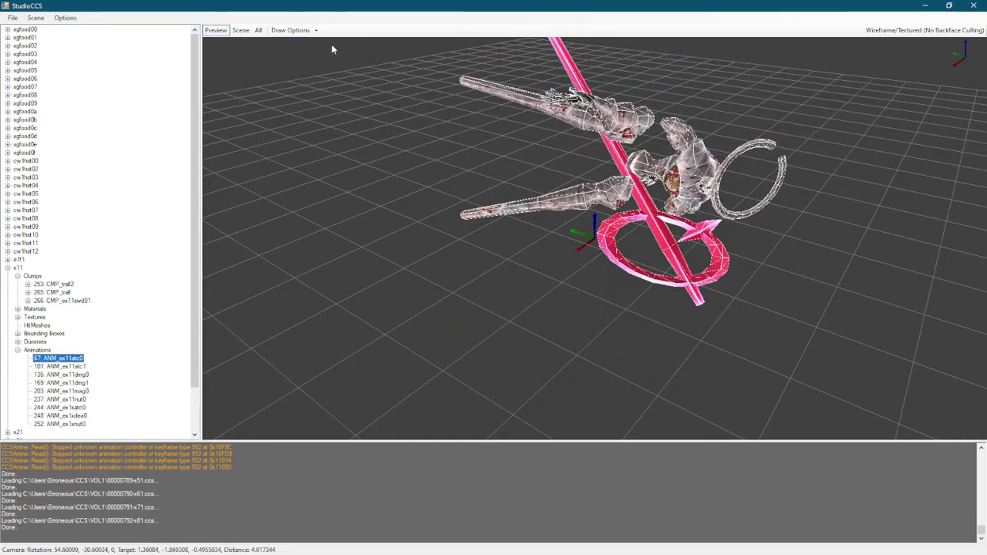
left_click(316, 31)
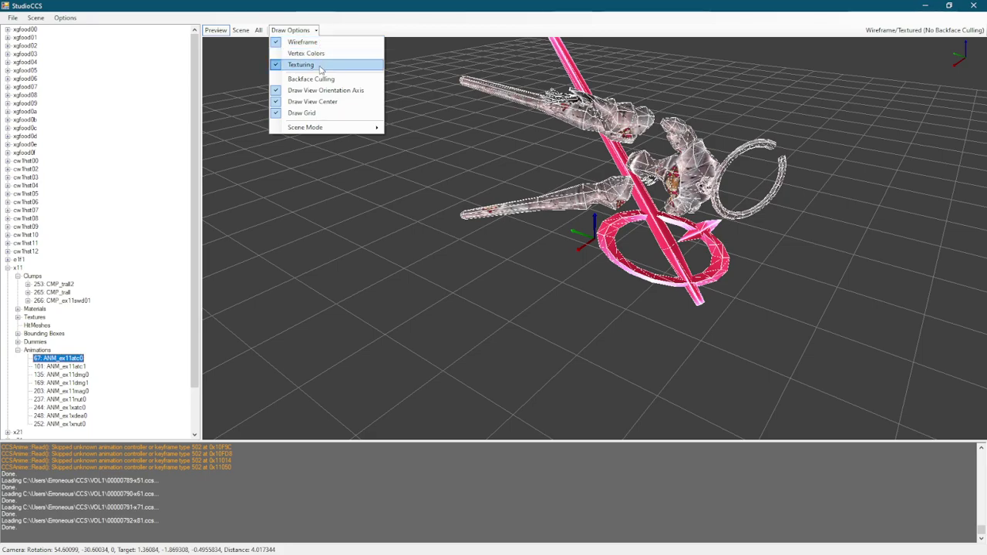
left_click(320, 65)
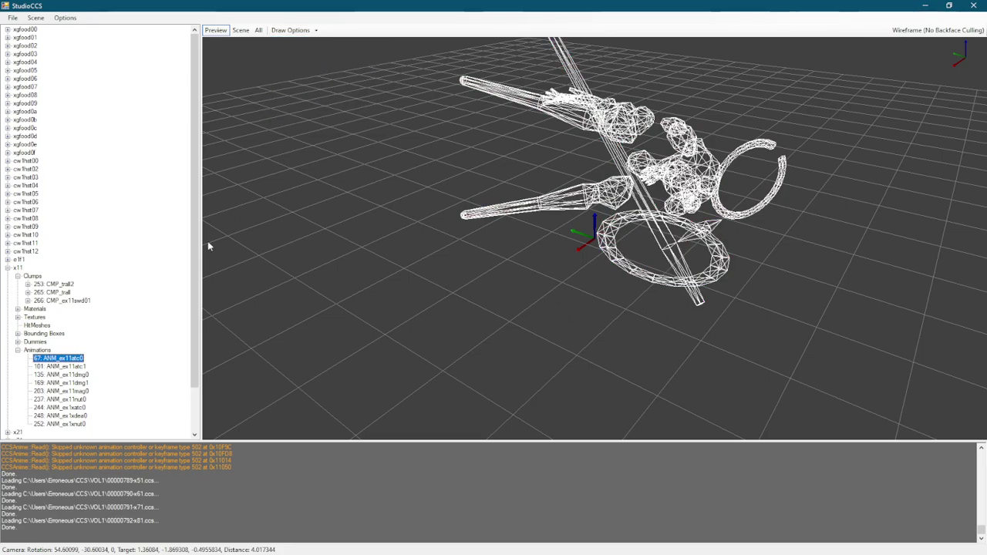
left_click_drag(643, 358, 710, 401)
Step: Turn wireframe off and re-enable texturing in Draw Options
left_click(305, 31)
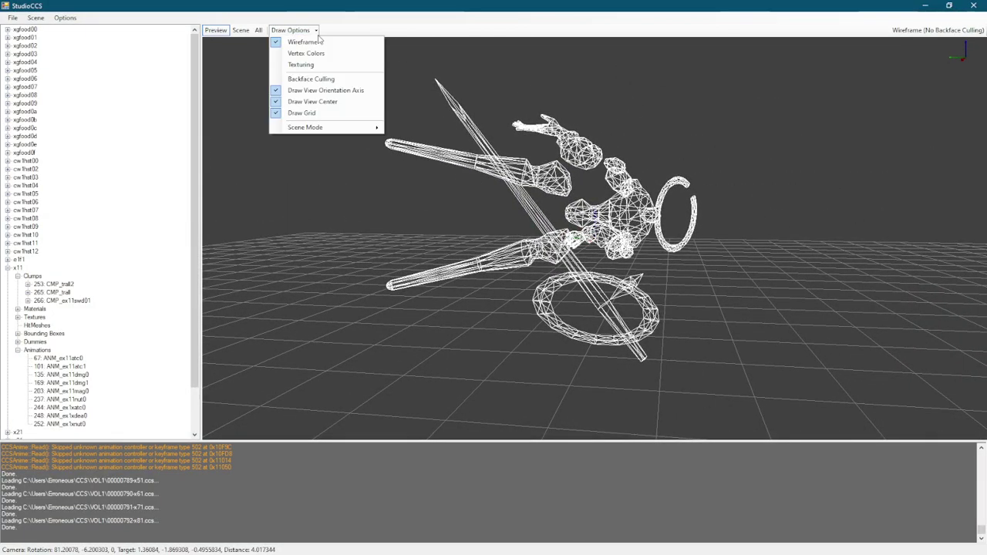
left_click(322, 44)
left_click(308, 31)
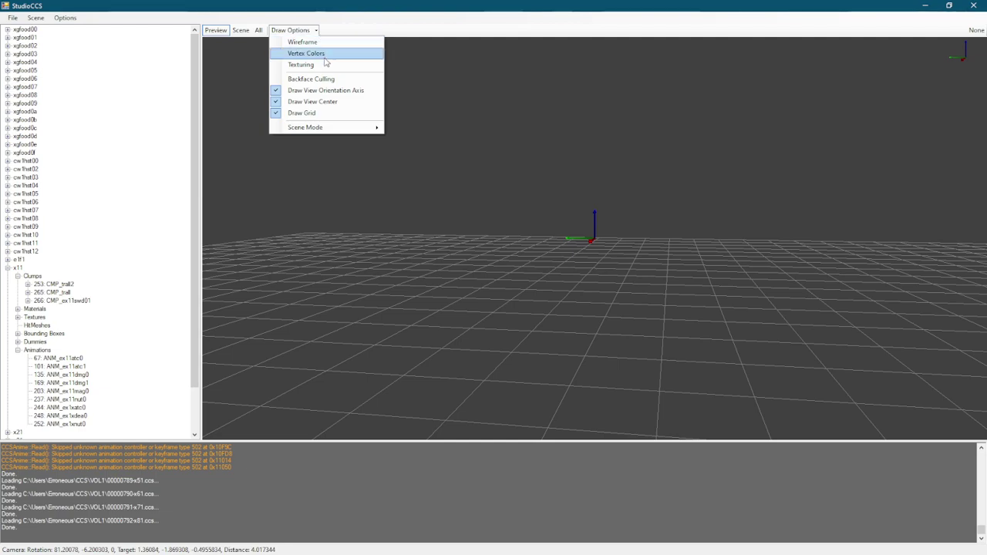
left_click(325, 68)
Step: Collapse x11 and choose 00000815-field_a.ccs from VOL1 in the Load CCS dialog
double_click(17, 268)
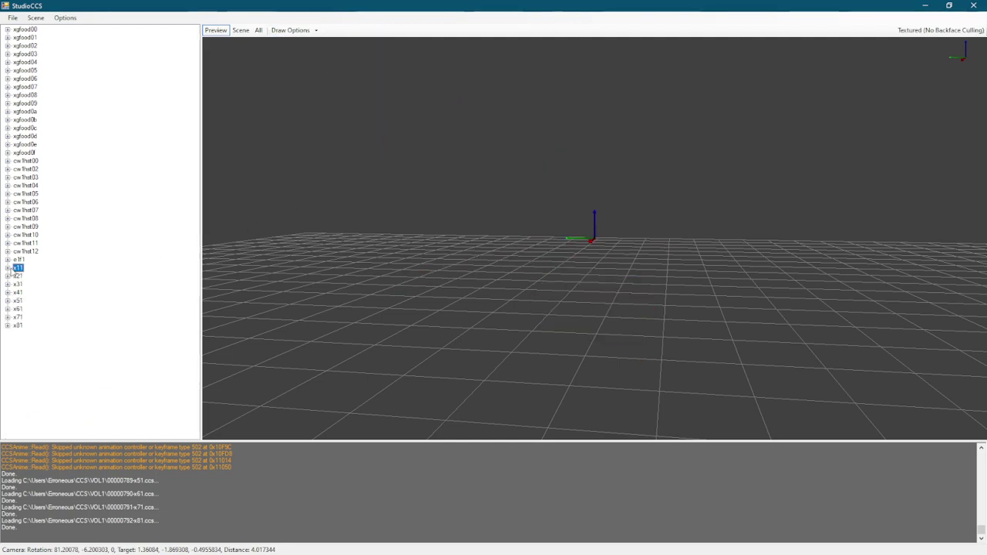
left_click(35, 30)
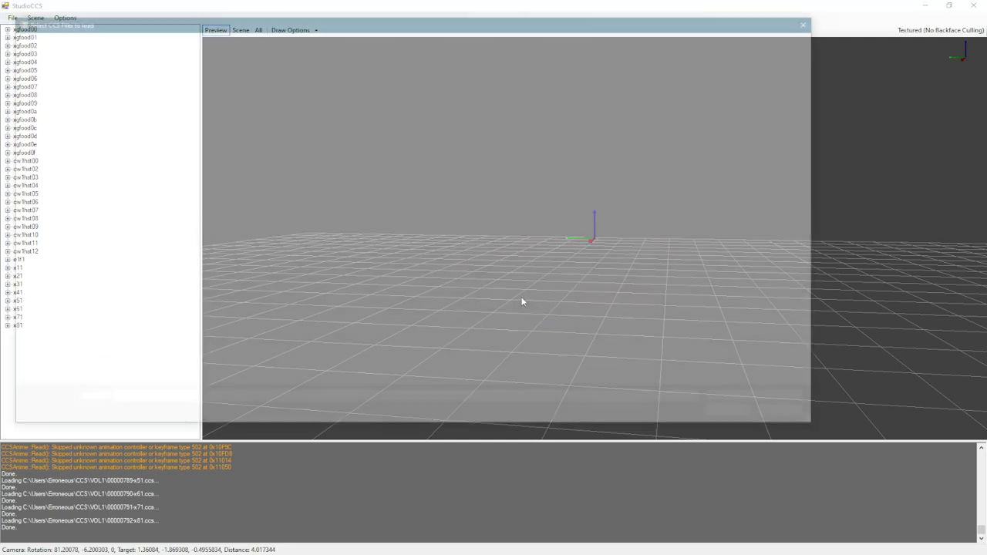
left_click_drag(110, 390, 709, 386)
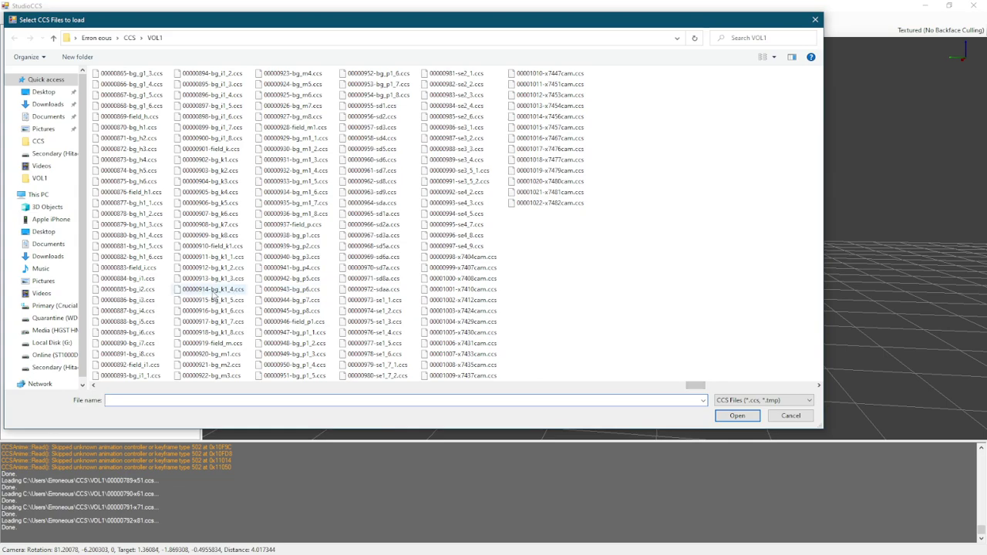
scroll(231, 289, "up", 3)
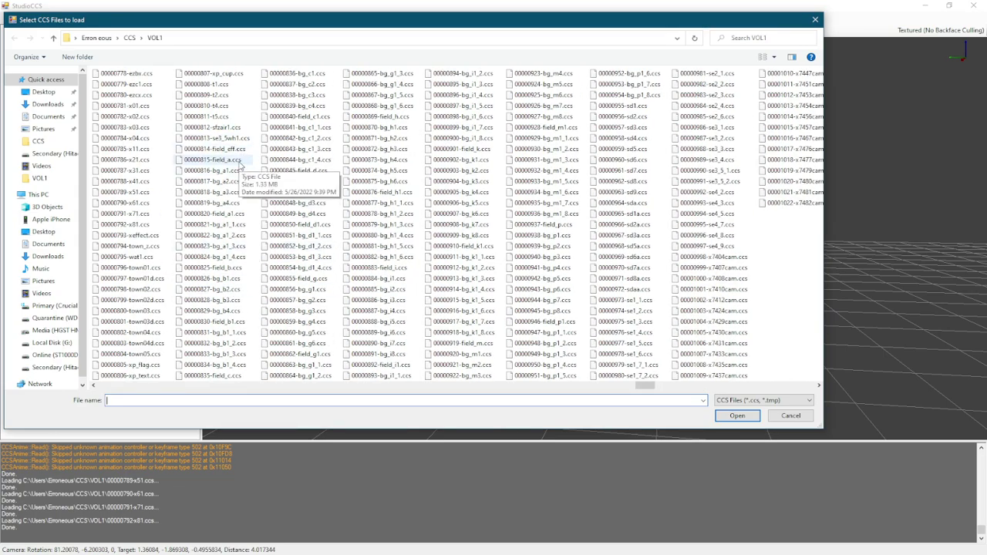
left_click(231, 160)
Step: Load field_a, expand its animations, and preview 15: ANM_sfa1mag1 zoomed out and orbited
left_click(737, 415)
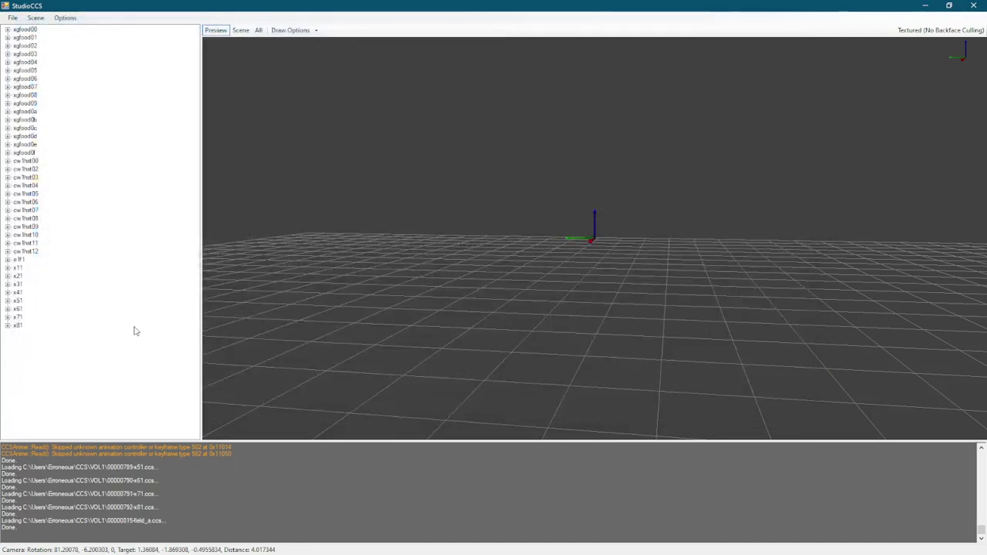
left_click(9, 334)
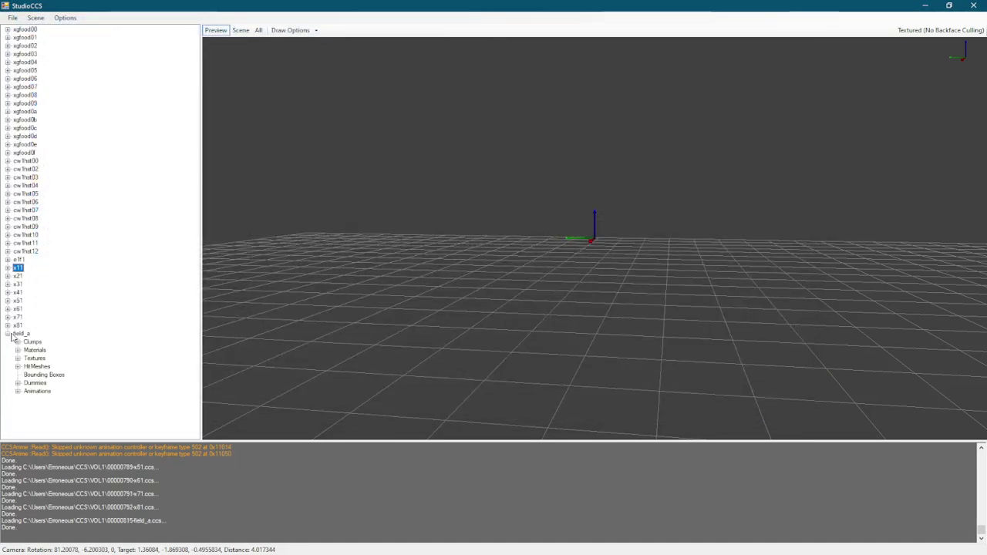
left_click(18, 391)
left_click(61, 325)
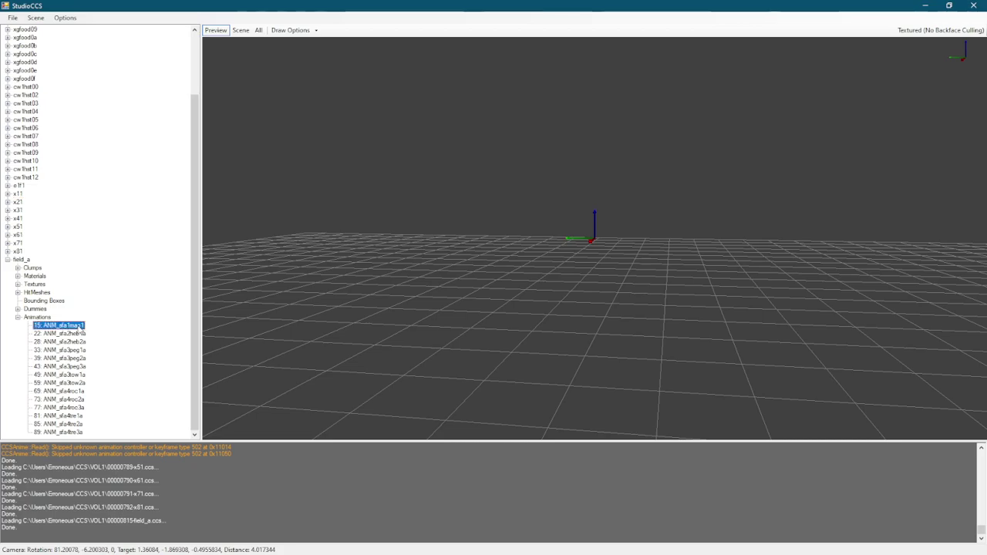
scroll(621, 317, "down", 3)
scroll(619, 311, "down", 5)
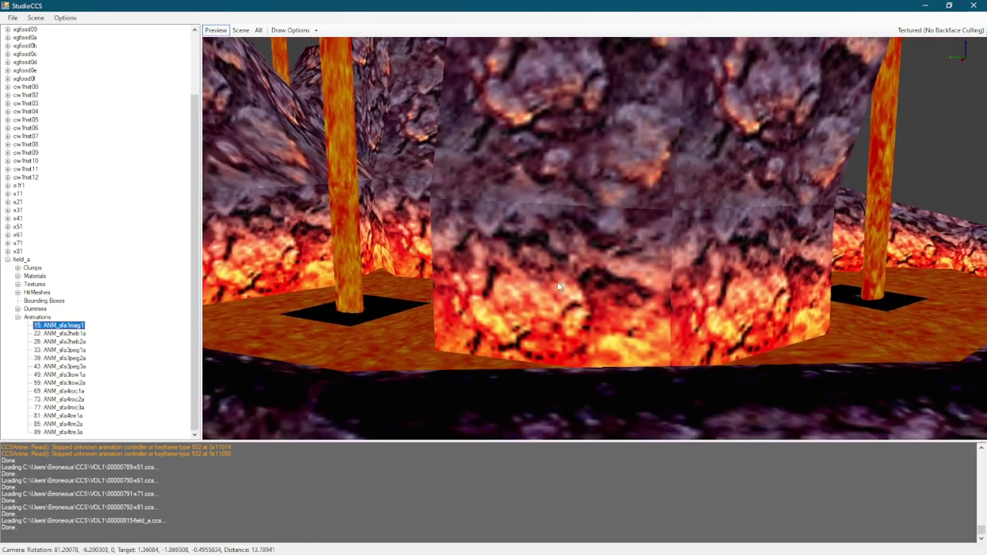
scroll(560, 293, "down", 5)
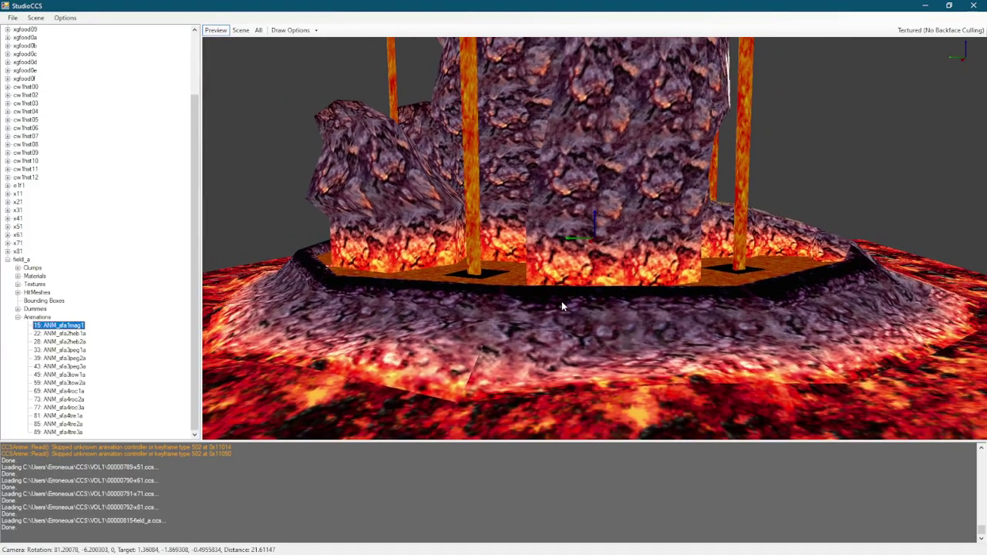
scroll(577, 314, "down", 4)
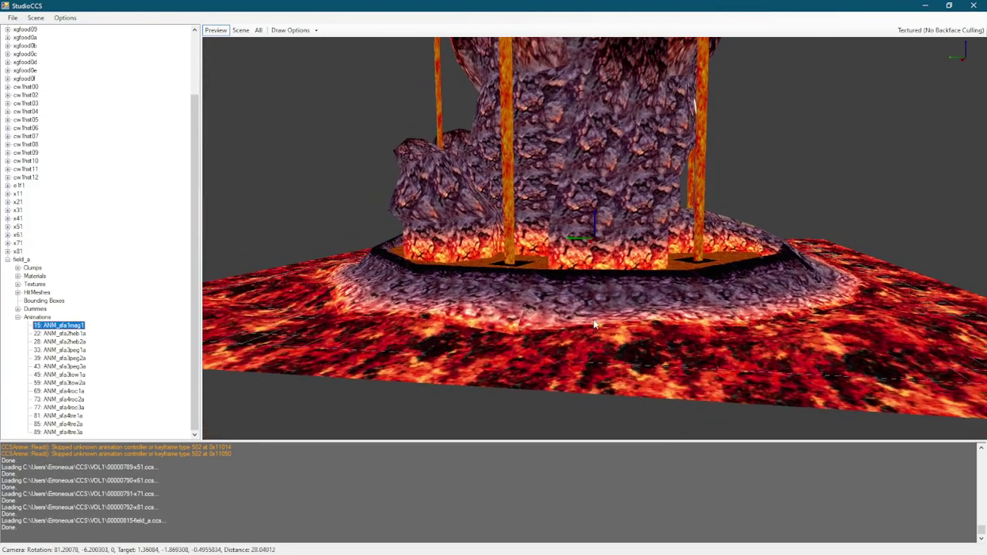
scroll(593, 325, "down", 4)
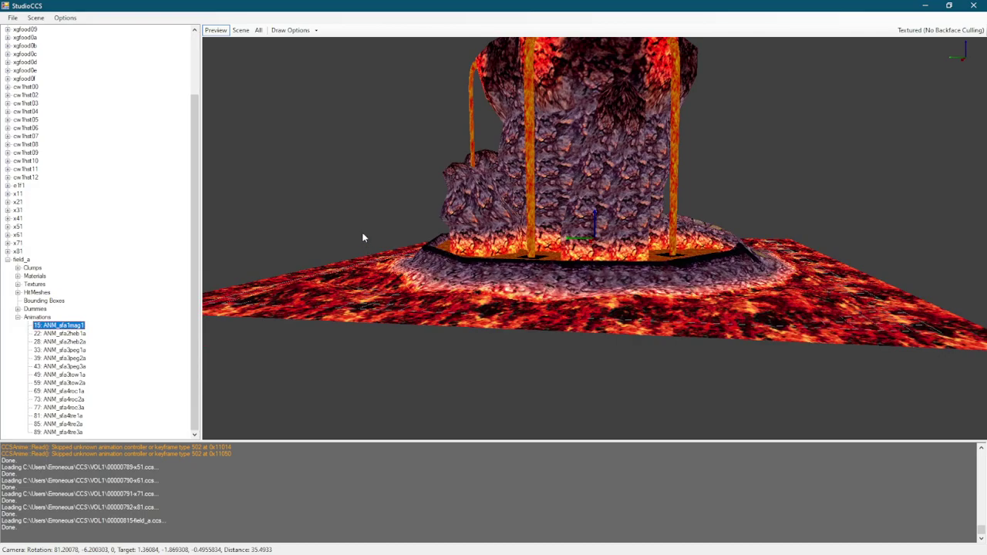
left_click_drag(363, 228, 732, 227)
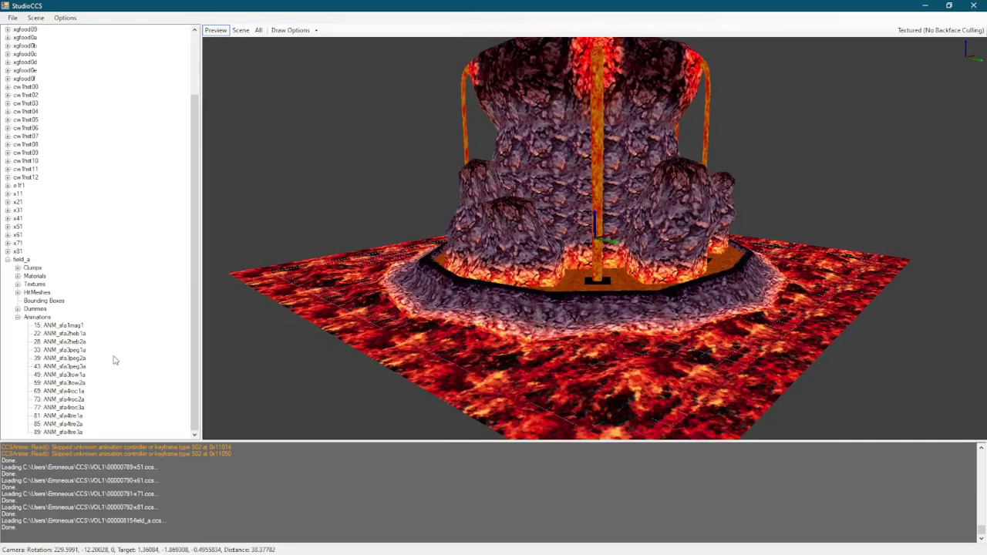
Step: Preview 22: ANM_sfa2heb1a and 33: ANM_sfa3peg1a, orbiting the lava scene
left_click(76, 334)
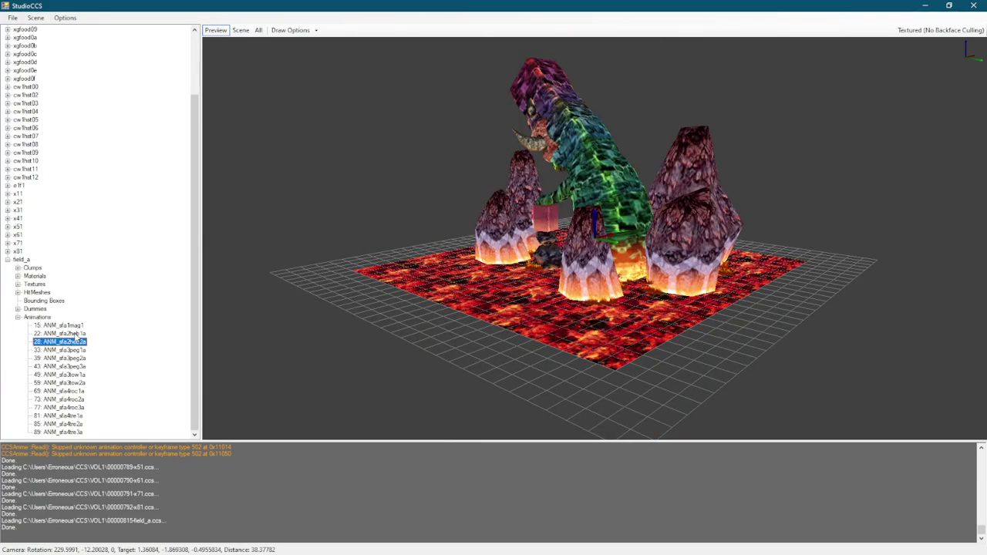
left_click_drag(365, 254, 632, 185)
key("Down")
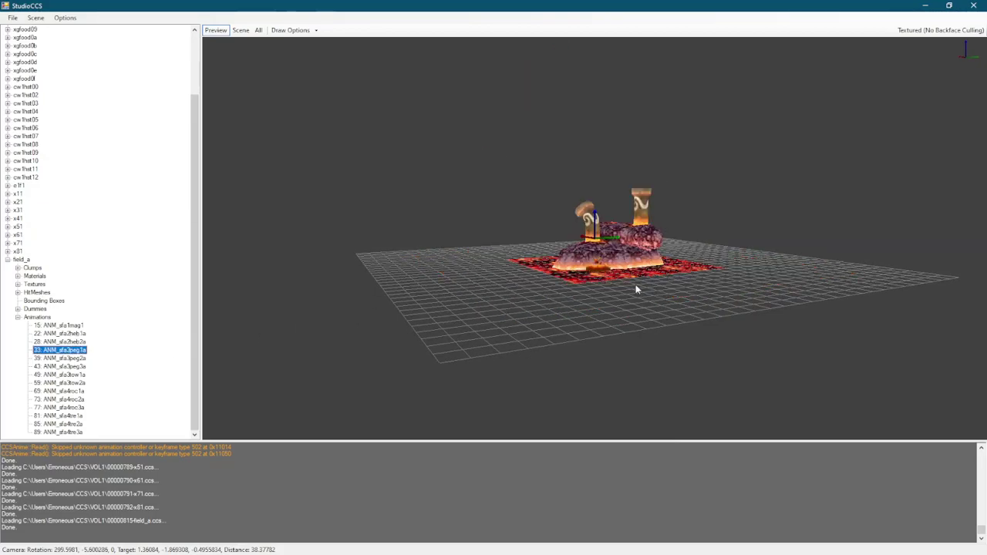
left_click_drag(453, 225, 434, 73)
Step: Hide the floor grid and the world-centre marker in Draw Options
left_click(317, 31)
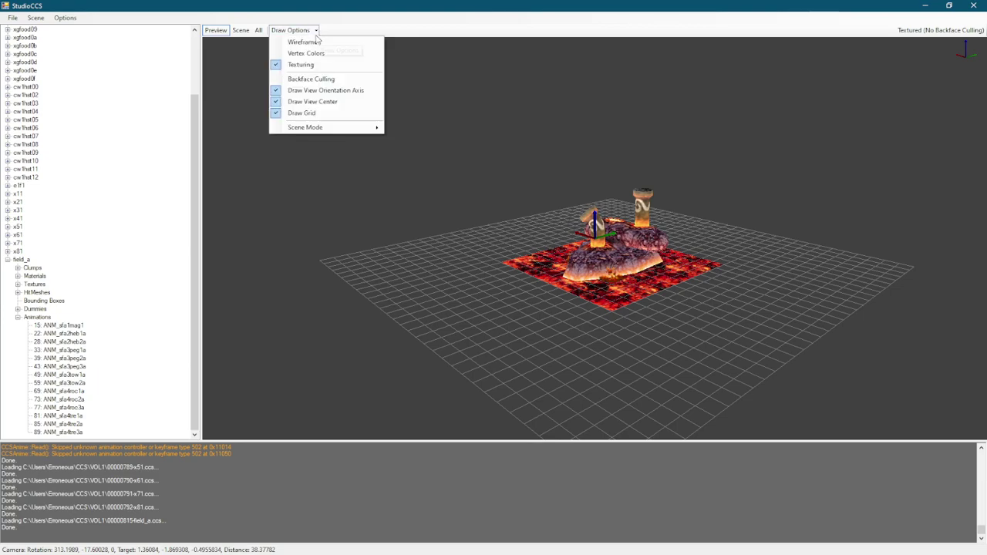
left_click(344, 115)
left_click_drag(453, 233, 707, 232)
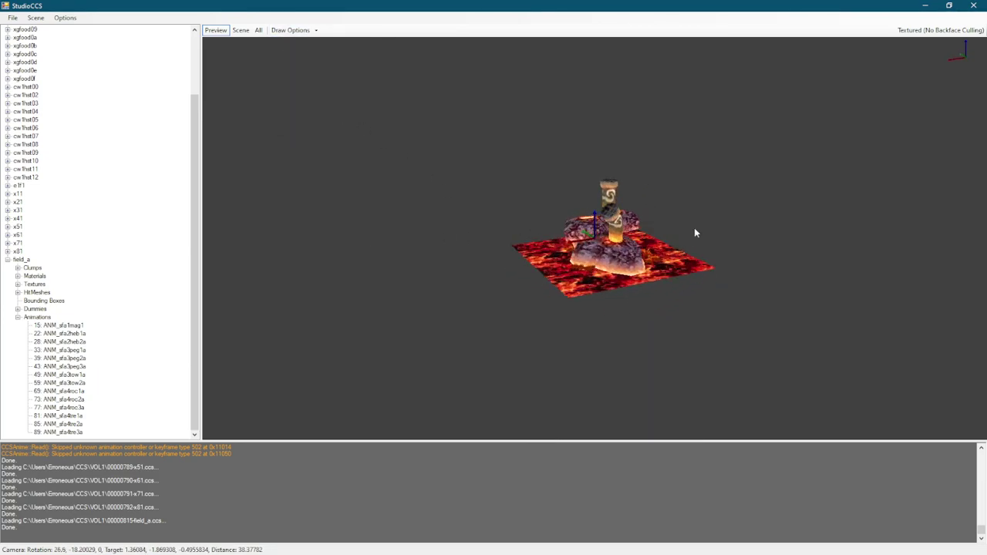
left_click(318, 31)
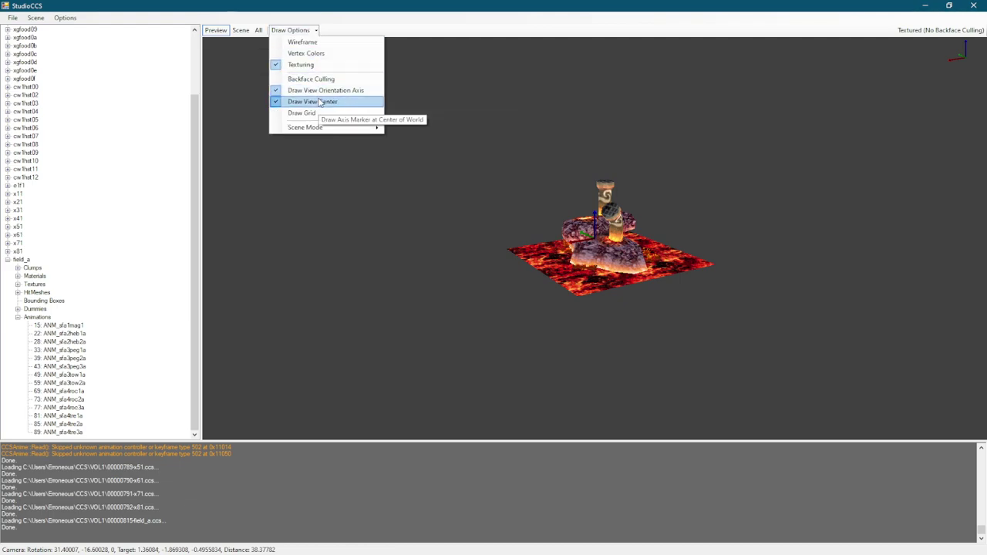
left_click(328, 100)
Step: Step through field_a's animations from 39: ANM_sfa3peg2a to 89: ANM_sfa4tre3a
left_click(141, 389)
key("Down")
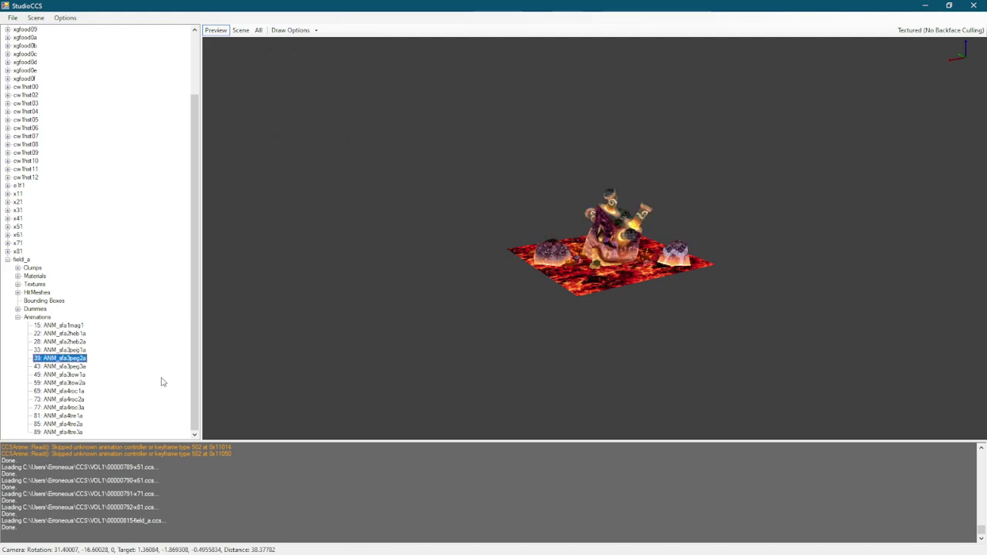
left_click_drag(613, 317, 512, 331)
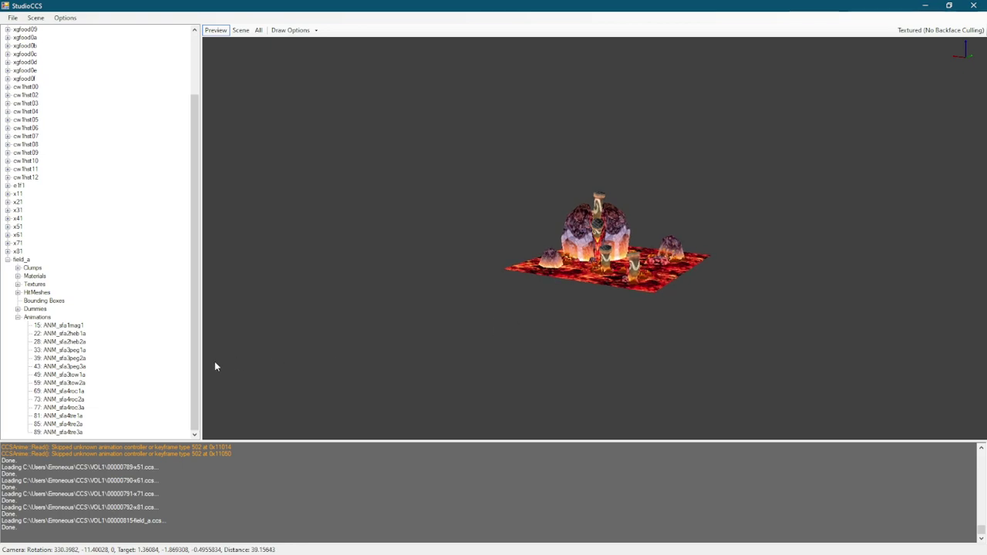
left_click(170, 369)
key("Down")
key("Down")
key("Down")
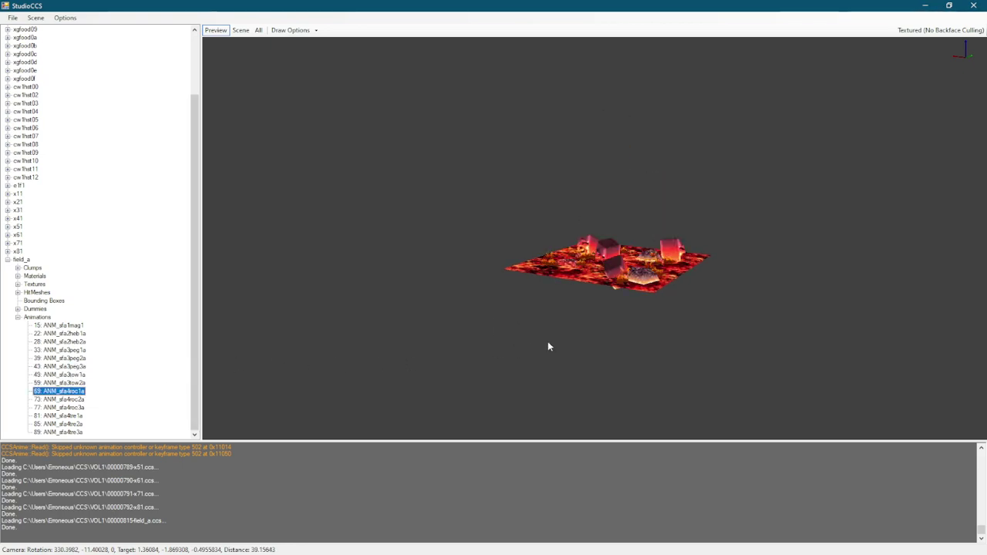
key("Down")
key("Down")
key("Down")
key("Down")
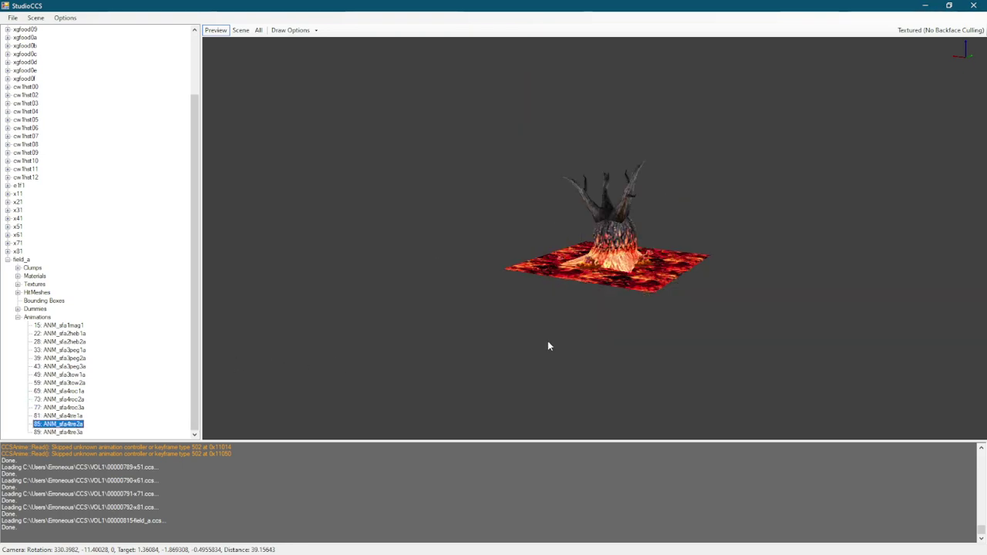
key("Down")
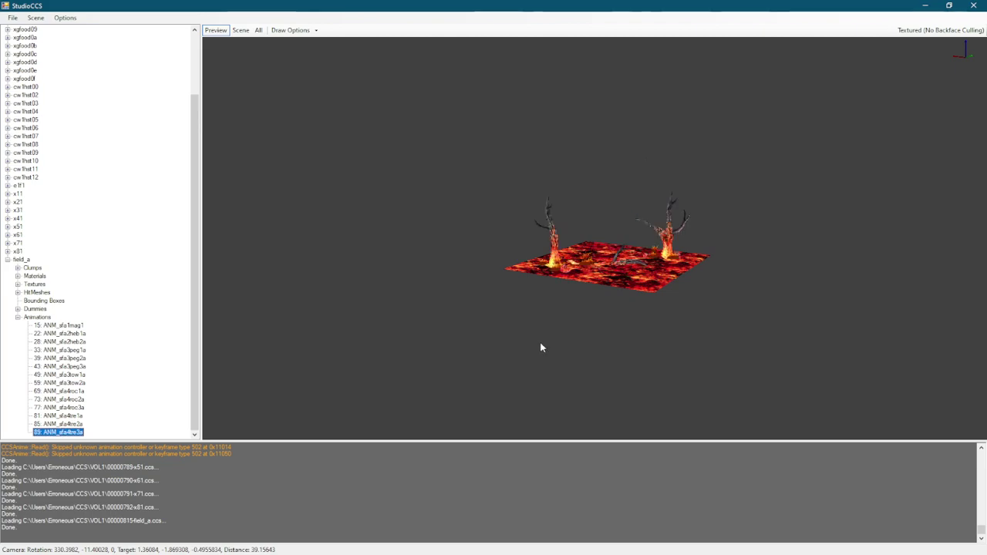
Step: Expand field_a's Clumps and step from 90: CMP_sfa1sto1 to 506: CMP_sfa4roc3
double_click(36, 267)
key("Down")
left_click_drag(300, 318, 554, 303)
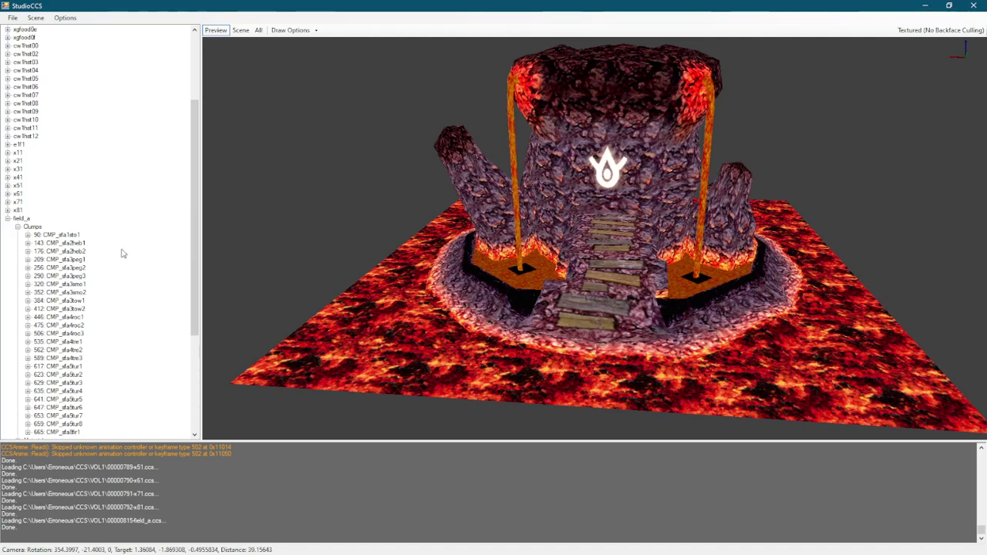
key("Down")
key("Down")
key("Down")
key("Down")
key("Down")
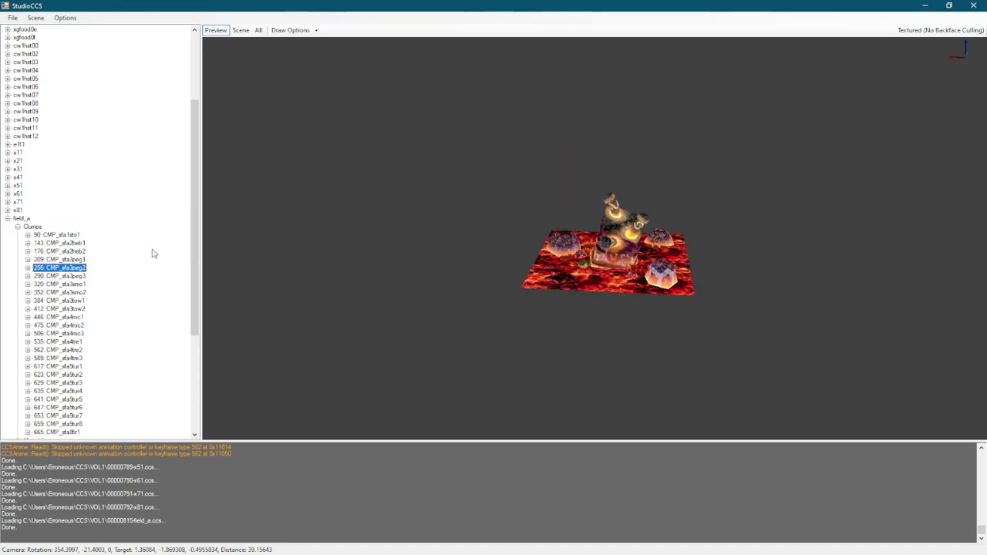
key("Down")
key("Down")
key("Down")
key("Down")
key("Down")
key("Down")
key("Down")
key("Down")
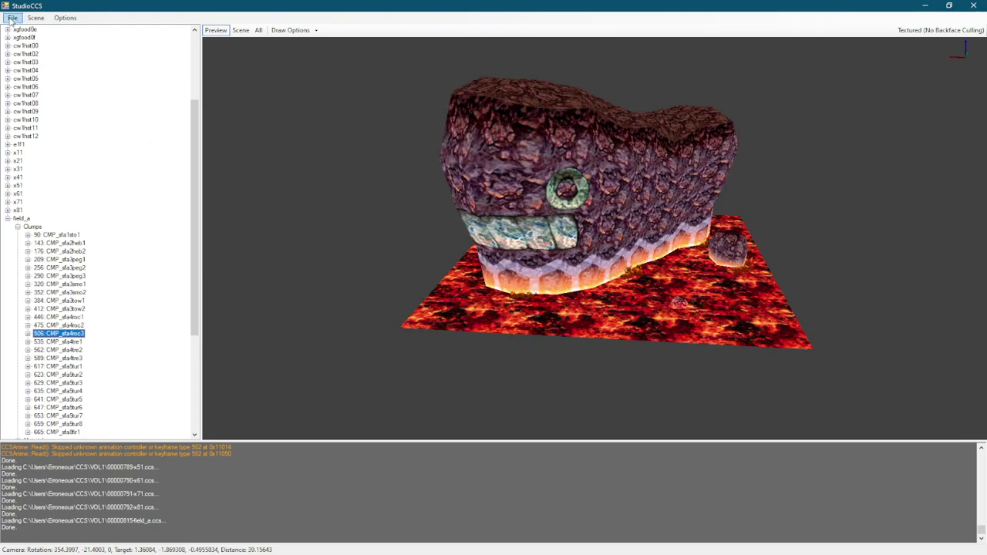
Step: Load 00000820-field_a1.ccs through File > Load CCS
left_click(12, 18)
left_click(31, 28)
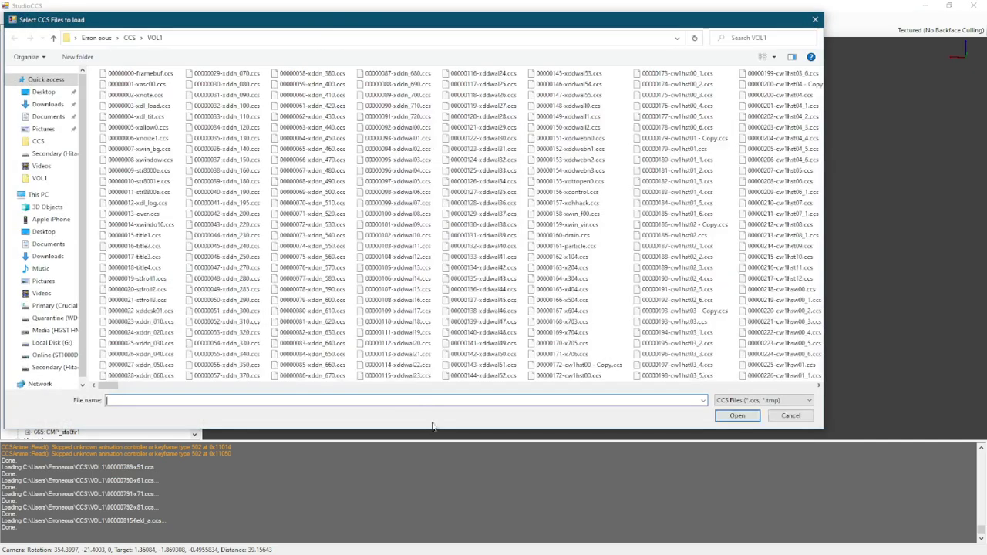
left_click_drag(112, 391, 615, 370)
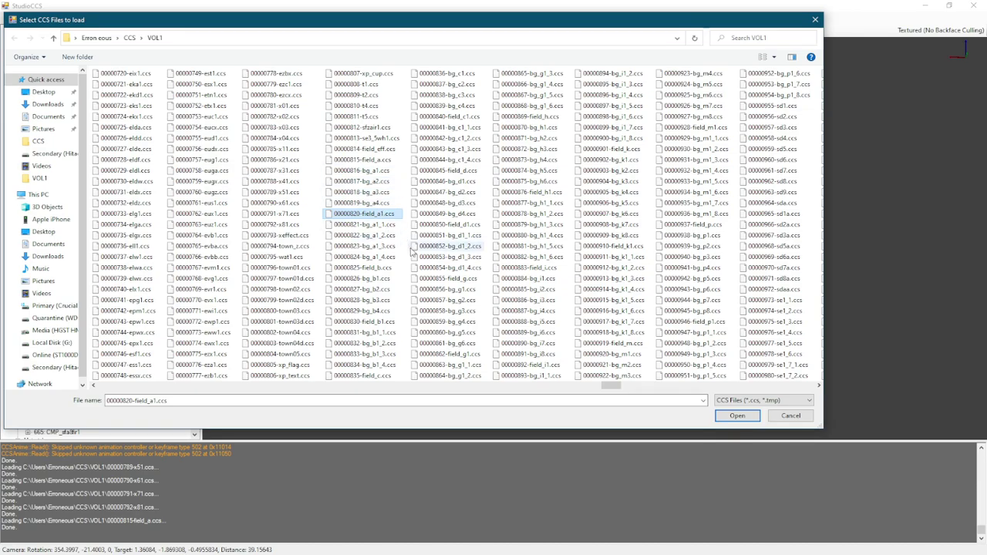
key("Return")
Step: Expand field_a1's animations, preview the first one, and collapse field_a1 again
key("Left")
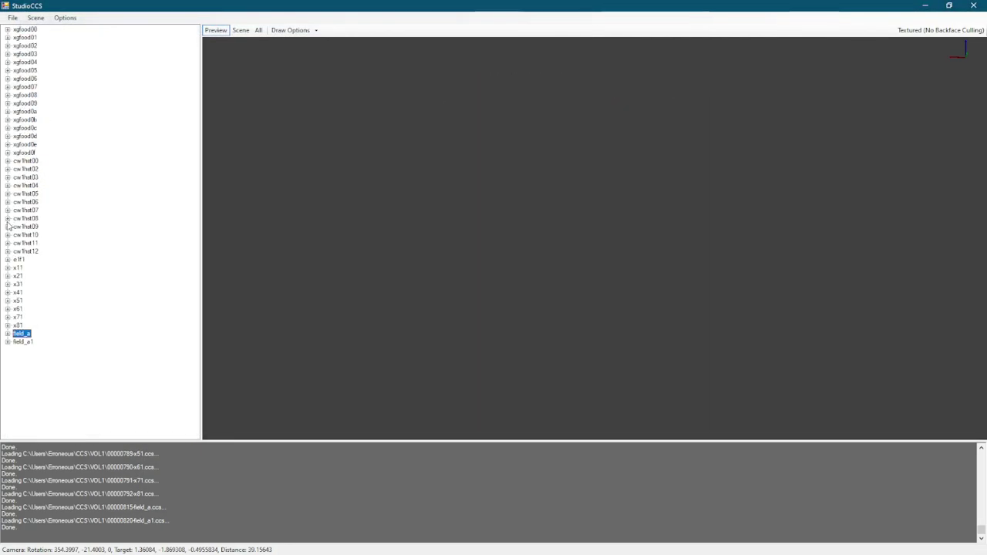
key("Right")
double_click(38, 400)
key("Down")
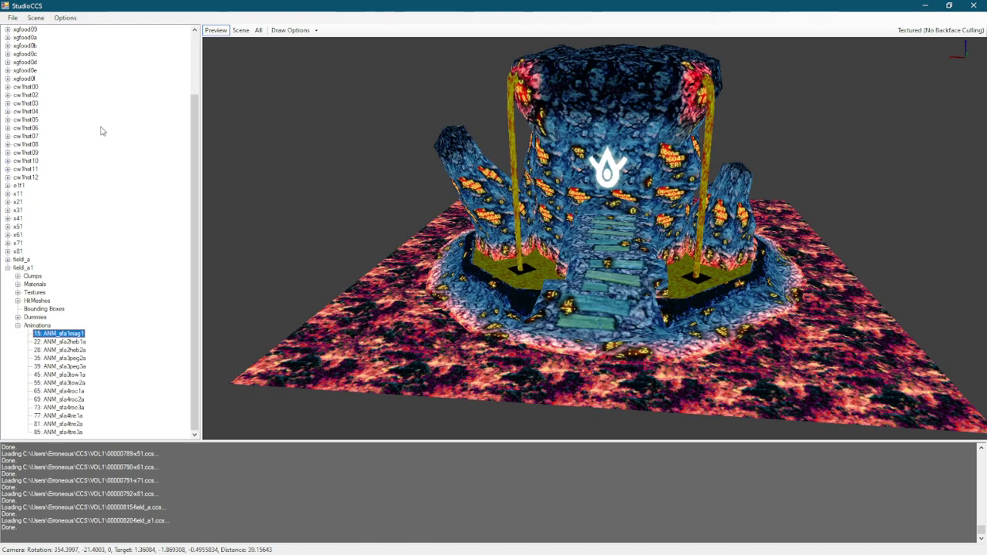
key("Left")
key("Left")
key("Left")
key("Left")
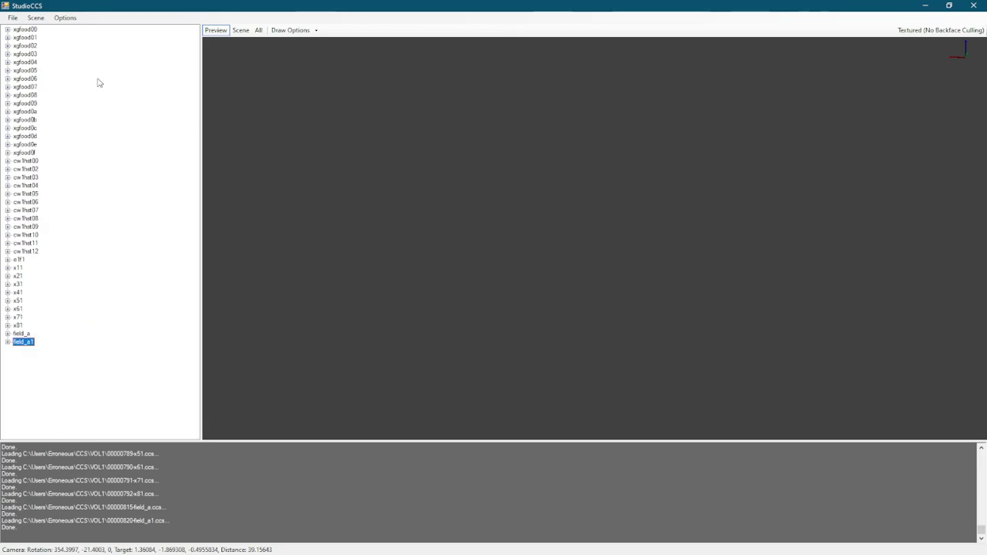
Step: Load 00000816-bg_a1.ccs through File > Load CCS
left_click(13, 19)
left_click(21, 28)
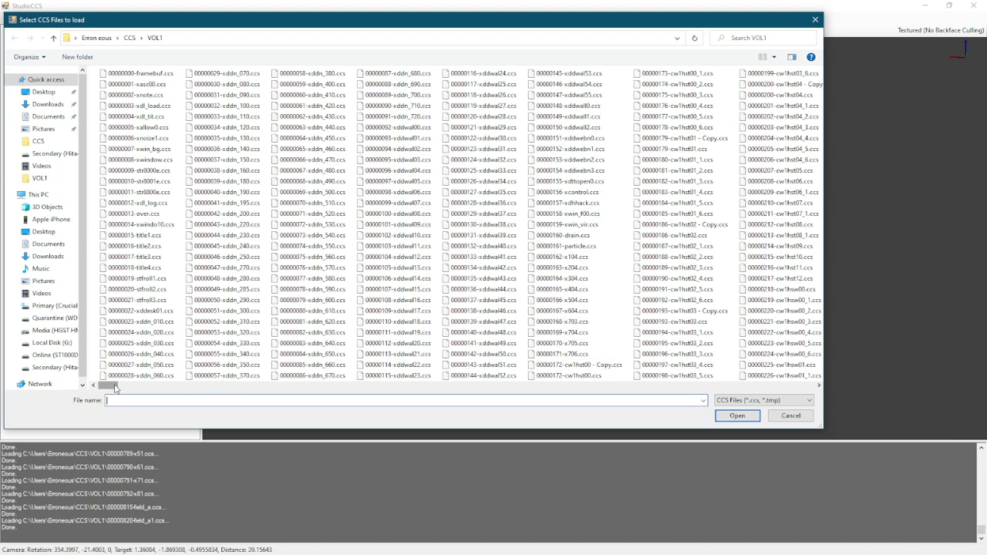
left_click_drag(122, 388, 638, 387)
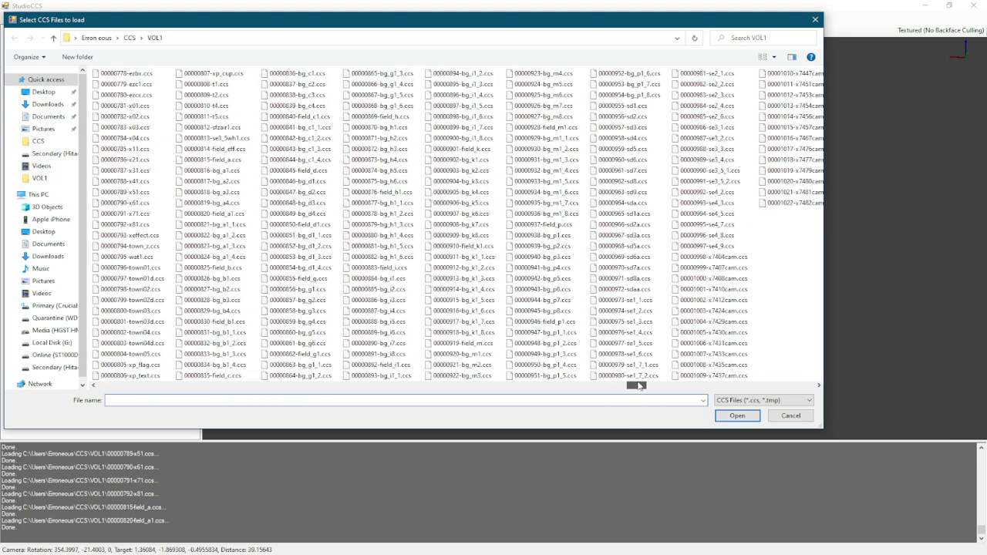
left_click(201, 269)
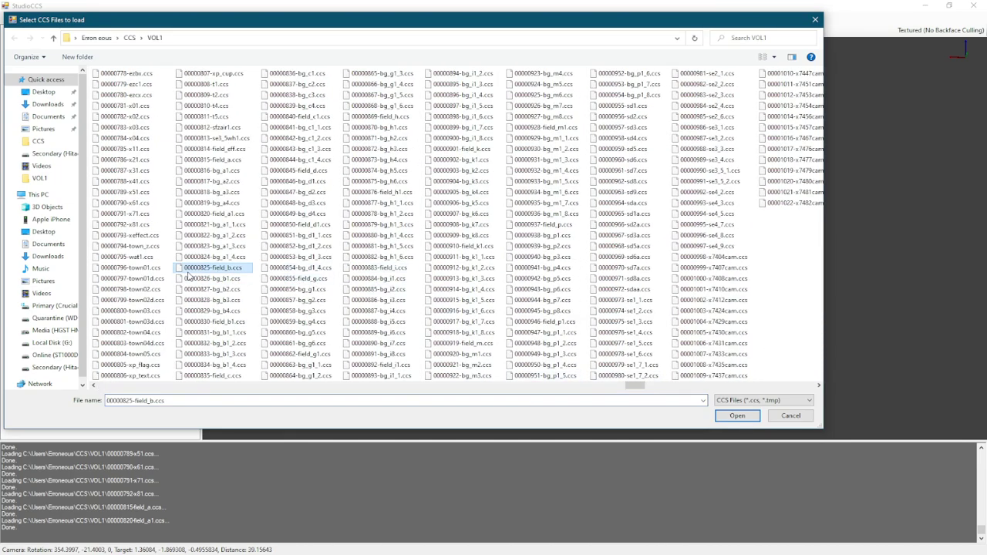
left_click(235, 175)
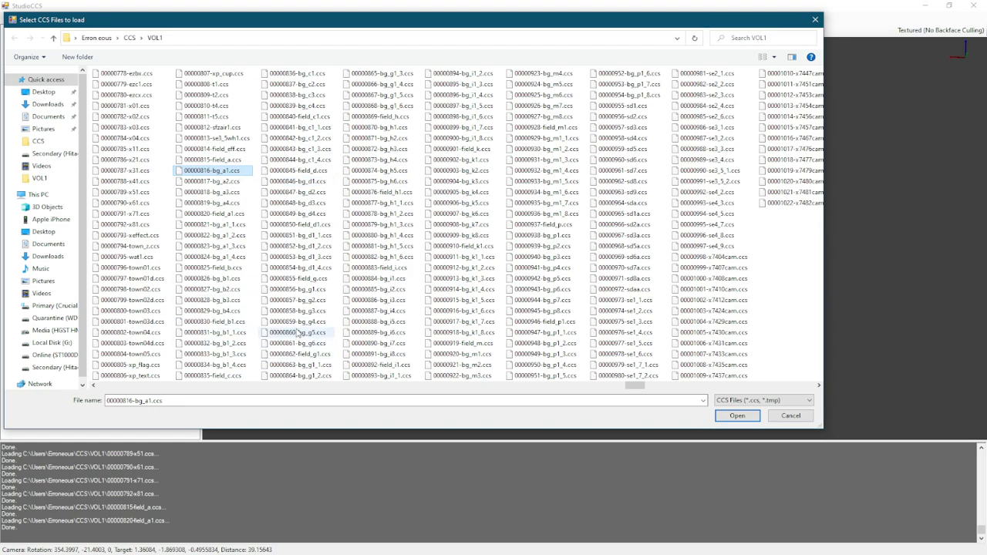
key("Return")
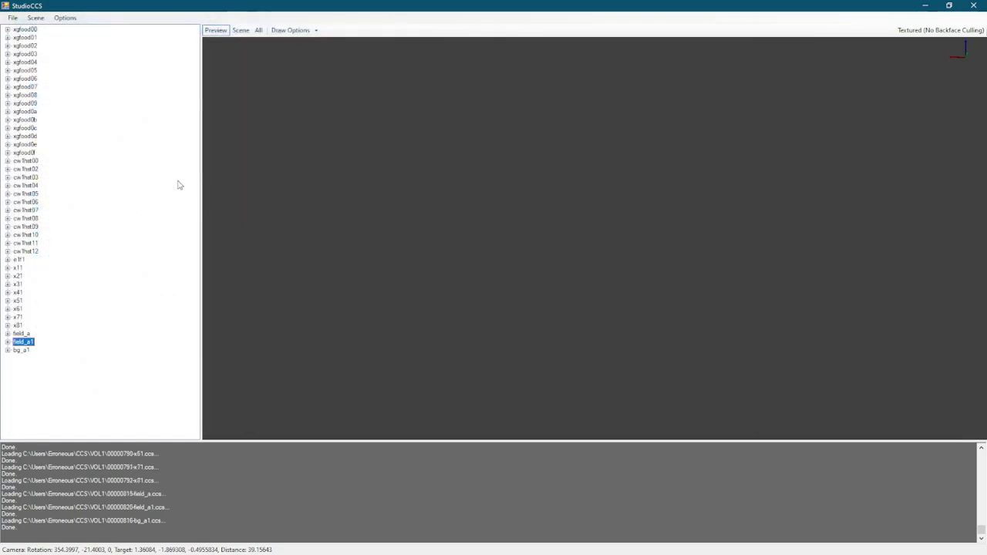
Step: Expand bg_a1 and its Clumps to preview them, then go back to the File menu
double_click(21, 350)
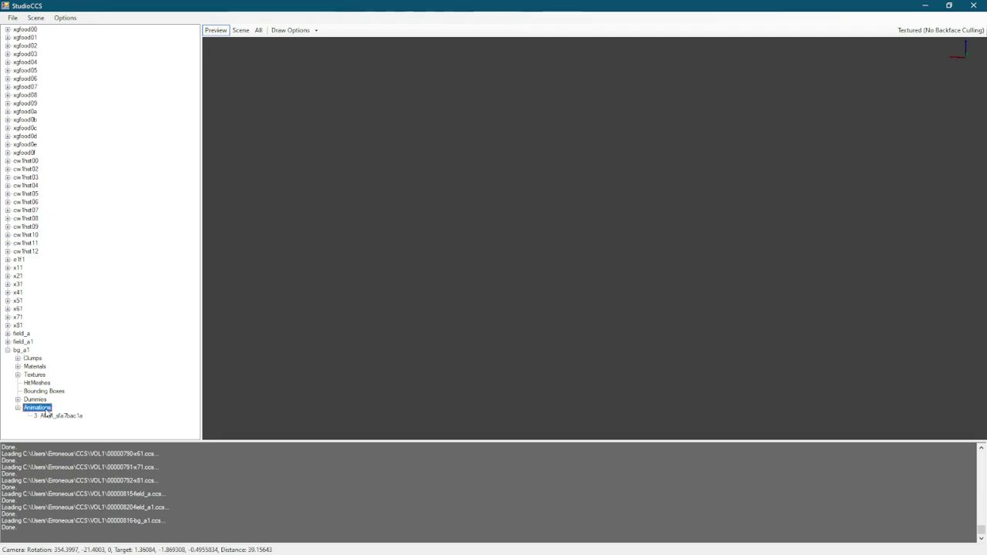
double_click(33, 357)
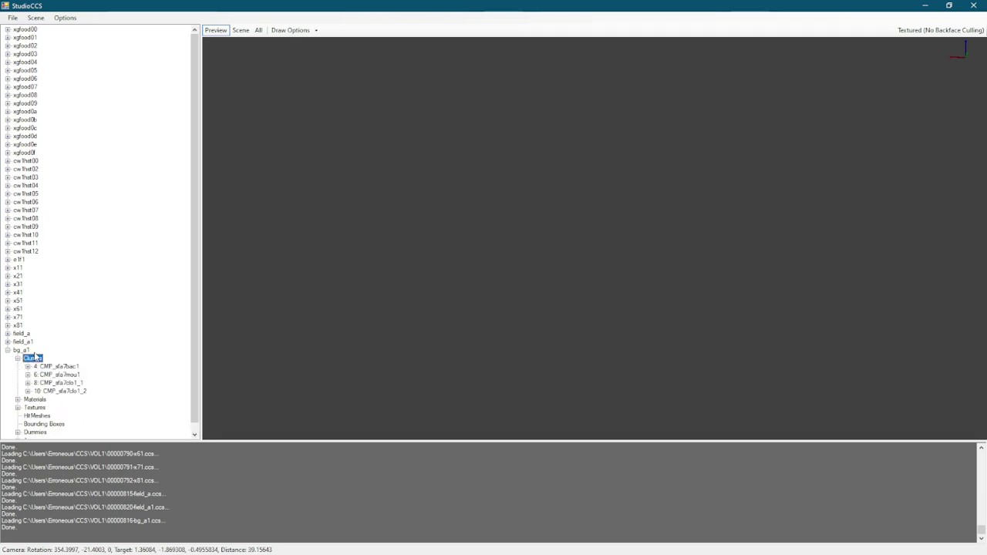
key("Left")
key("Left")
key("Left")
left_click(12, 18)
Step: Load field_b, field_c, field_d, field_g and field_h from VOL1
left_click(31, 30)
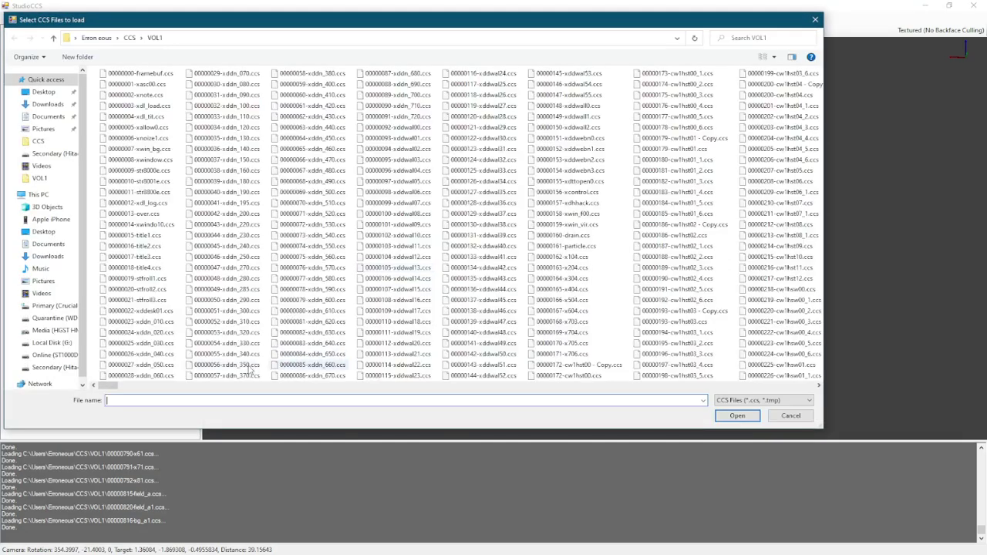
left_click_drag(109, 386, 599, 362)
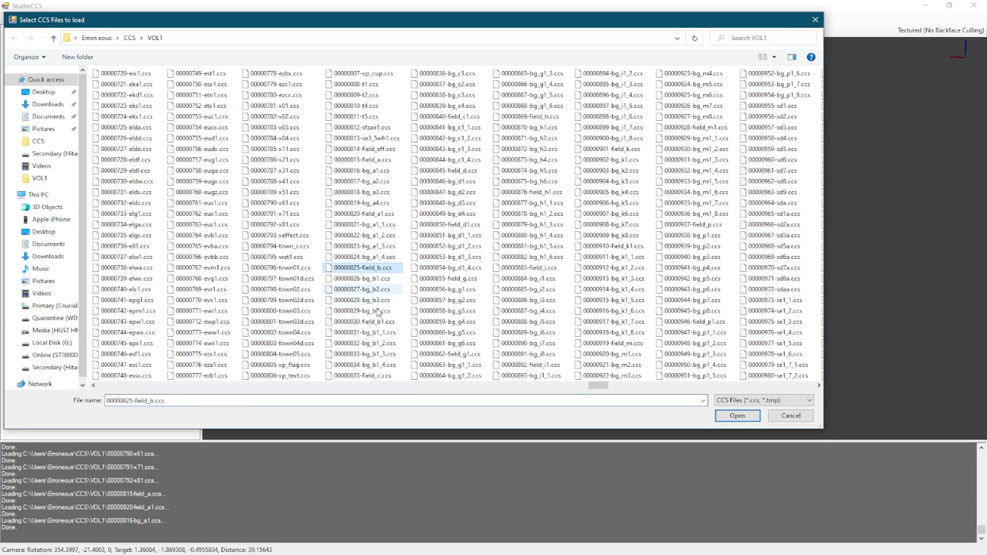
left_click(357, 376, "ctrl")
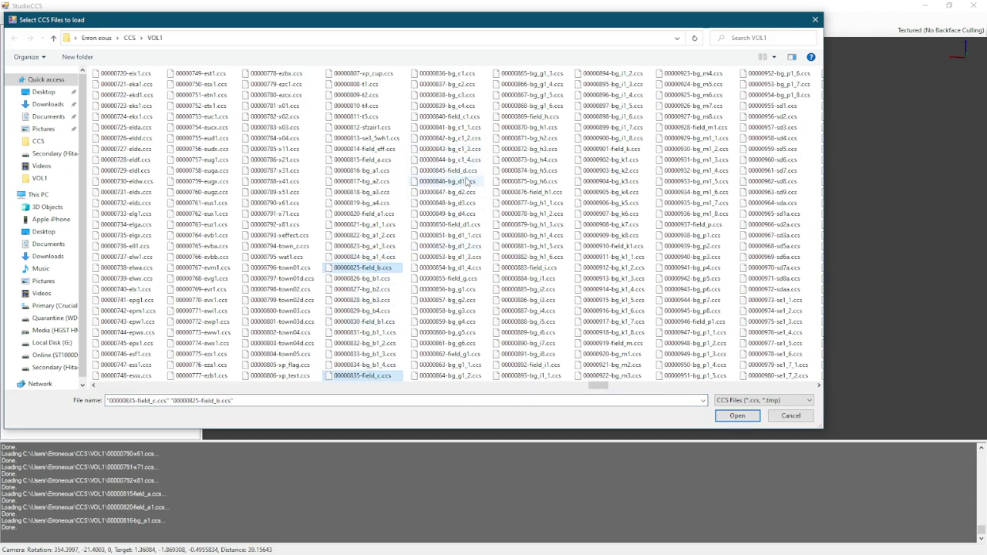
left_click(468, 171, "ctrl")
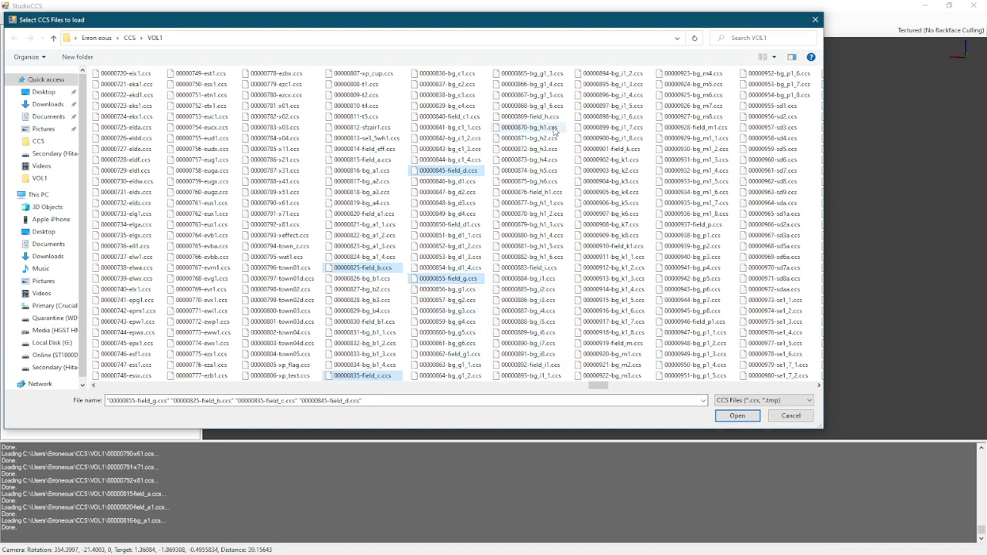
key("Return")
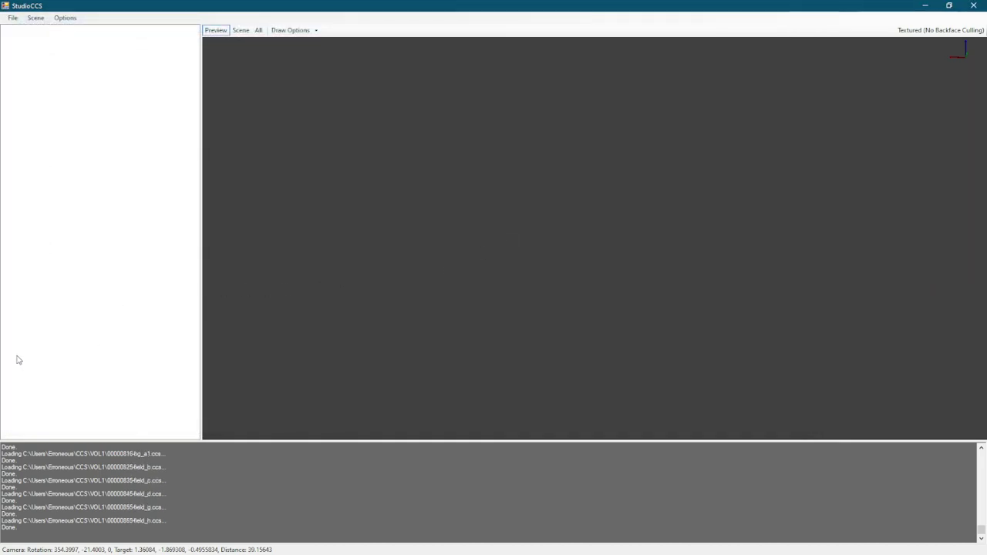
Step: Preview field_b's lava tower clump from several angles, then collapse field_b
key("Right")
key("Right")
key("Right")
key("Right")
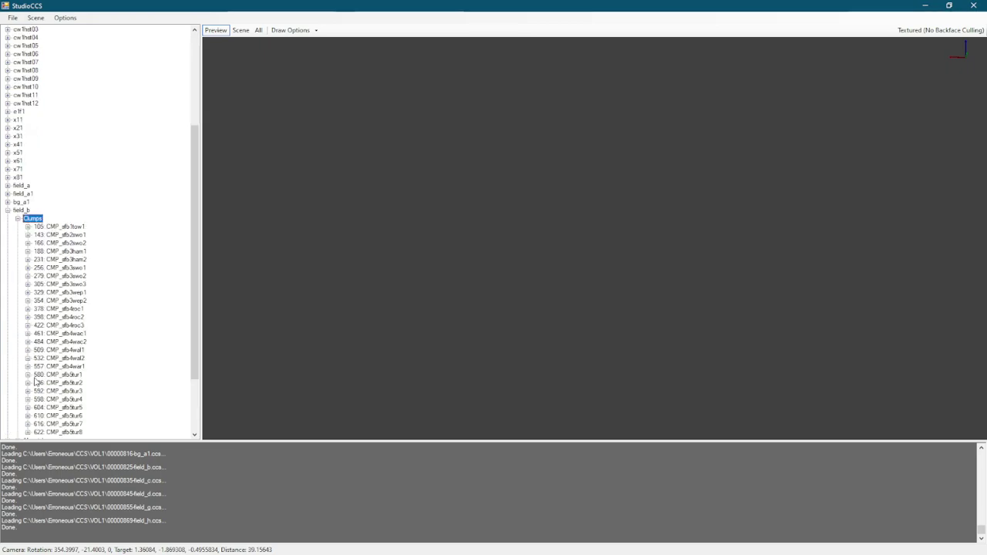
left_click_drag(725, 264, 738, 206)
key("Down")
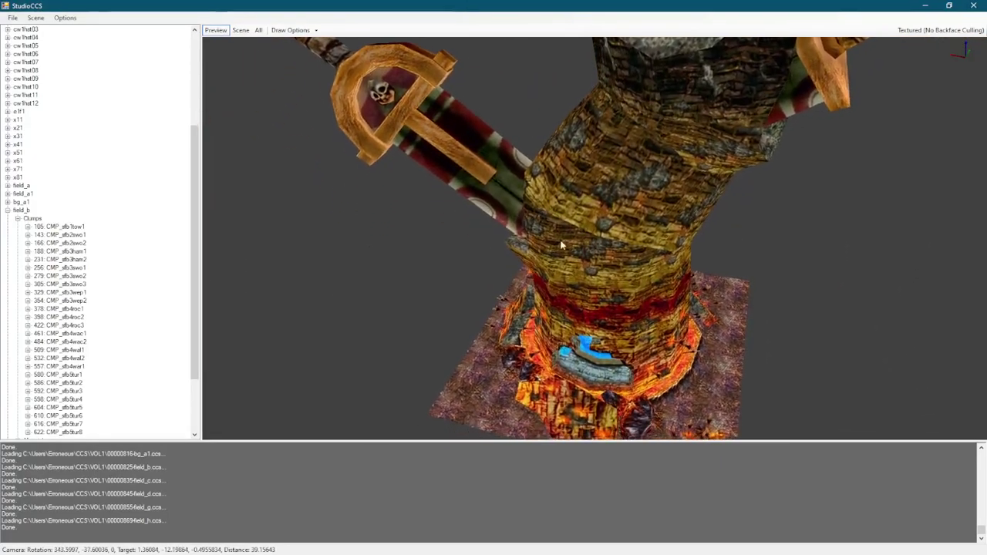
left_click(8, 211)
Step: Expand field_c and preview its first clump, orbiting the model
double_click(21, 367)
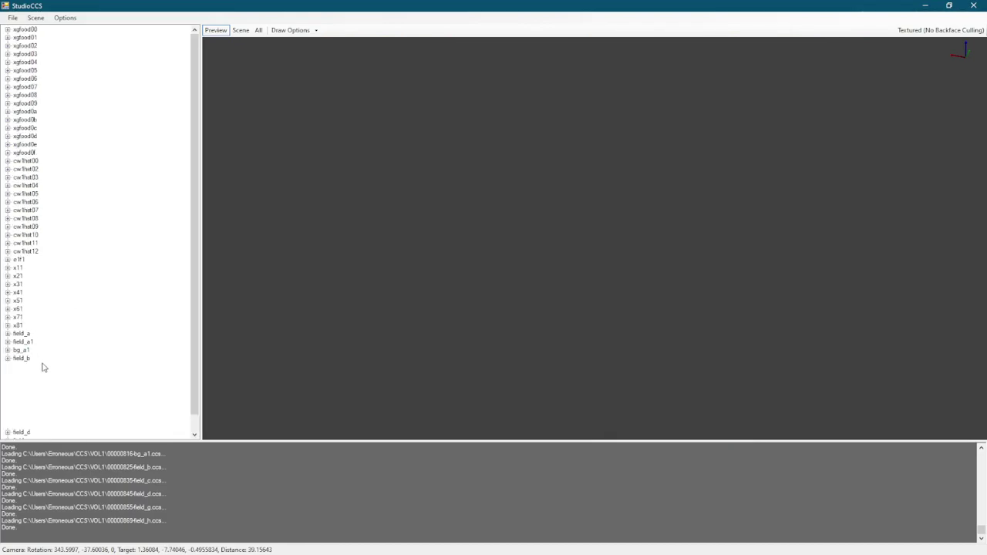
double_click(31, 375)
left_click_drag(580, 288, 146, 366)
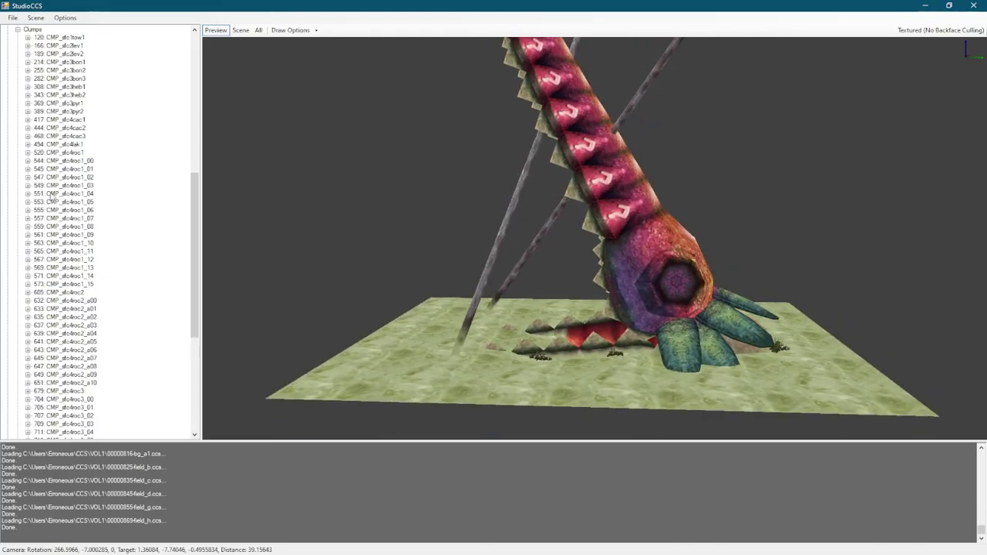
scroll(123, 270, "down", 4)
scroll(119, 275, "up", 11)
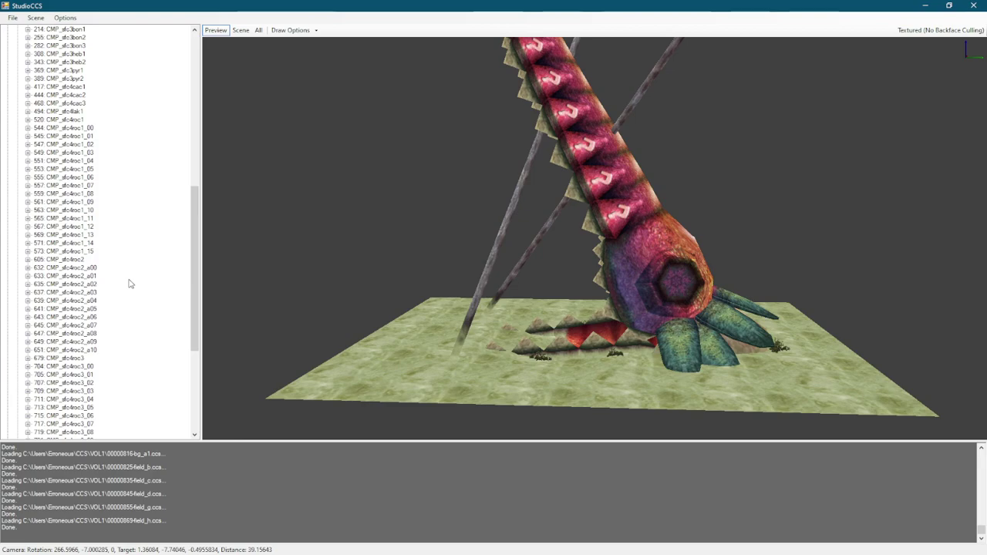
double_click(23, 195)
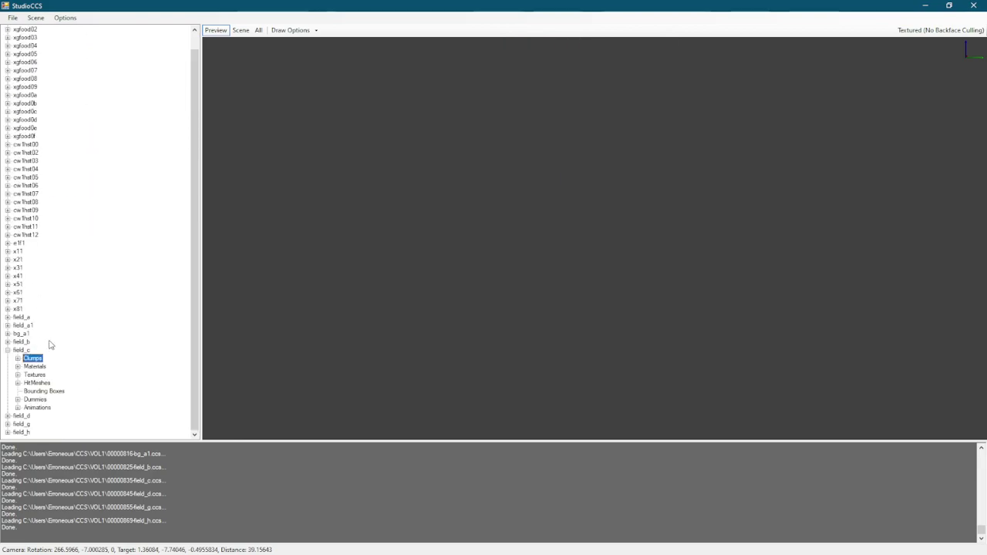
Step: Step through field_c's animations to the last one, then collapse field_c
double_click(45, 408)
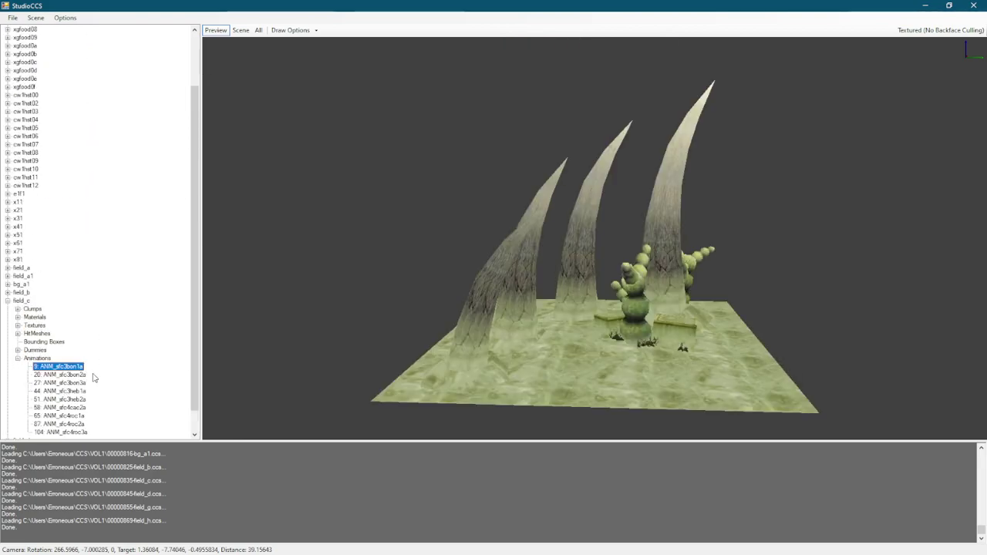
key("Down")
key("Down")
key("Down")
key("Down")
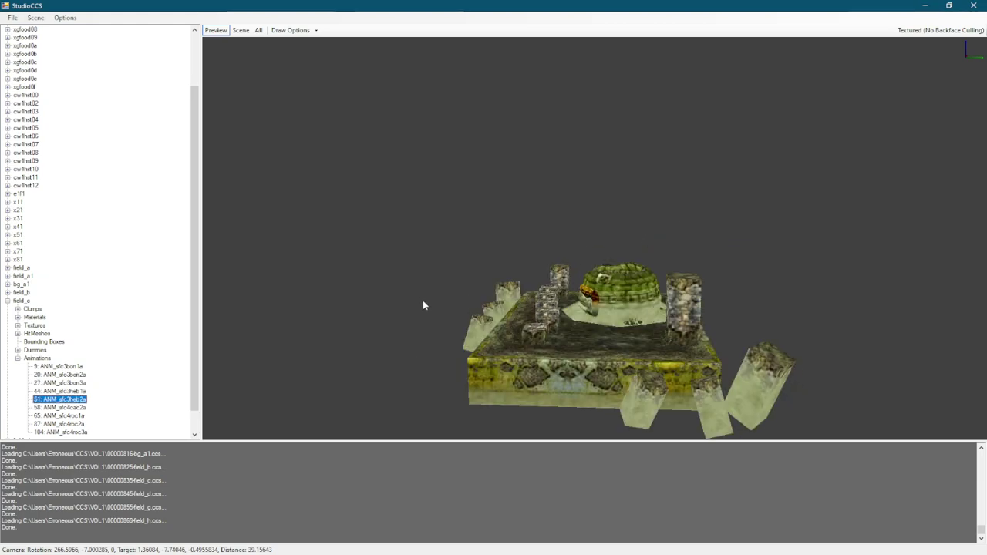
key("Down")
key("Down")
key("Down")
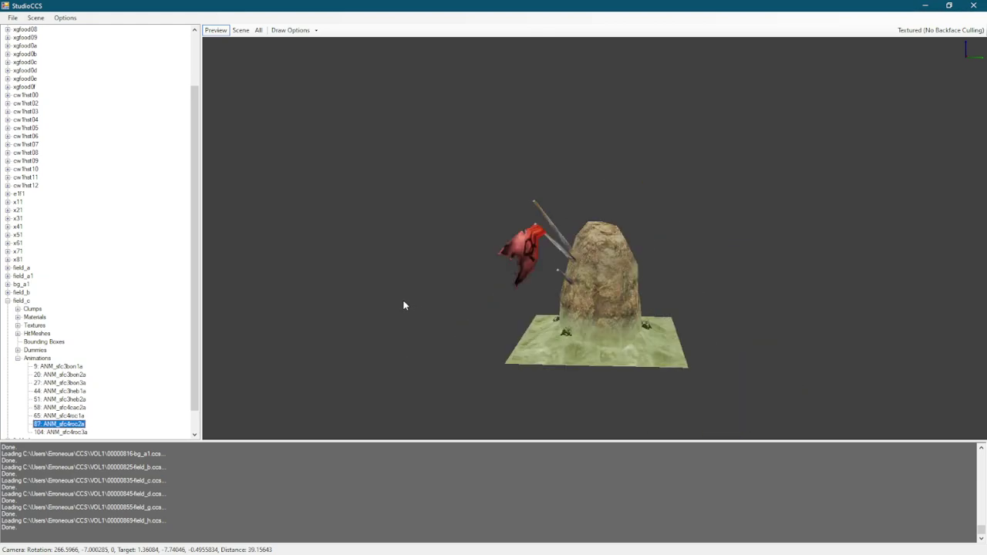
key("Down")
key("Left")
key("Left")
key("Left")
key("Left")
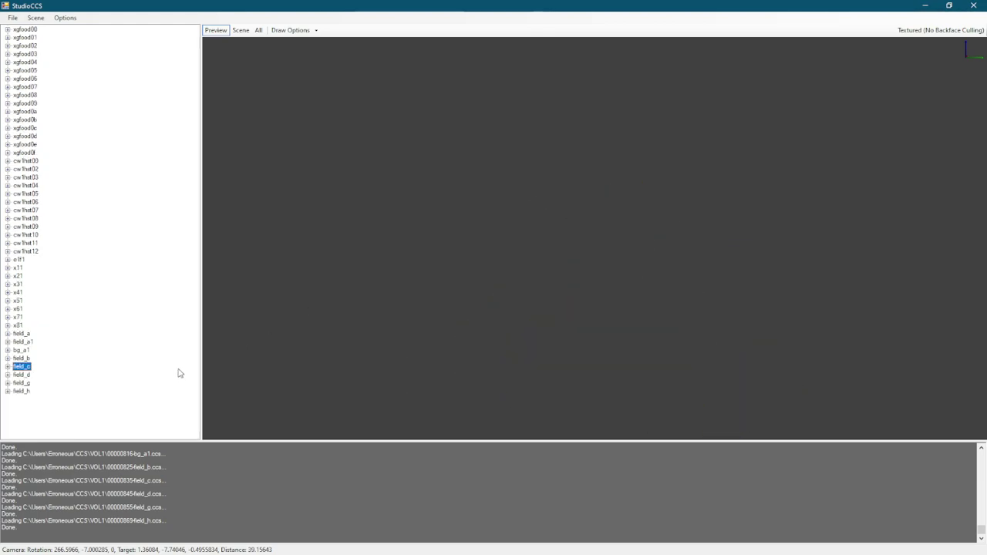
Step: Expand field_d and preview its first clump, then move on to field_g
key("Down")
key("Right")
key("Right")
key("Right")
key("Down")
key("Up")
key("Left")
key("Left")
key("Left")
key("Down")
key("Right")
key("Right")
key("Right")
key("Right")
Step: Orbit field_g's snowy castle gatehouse, preview field_h's first clump, and collapse the entries
left_click_drag(202, 329, 481, 326)
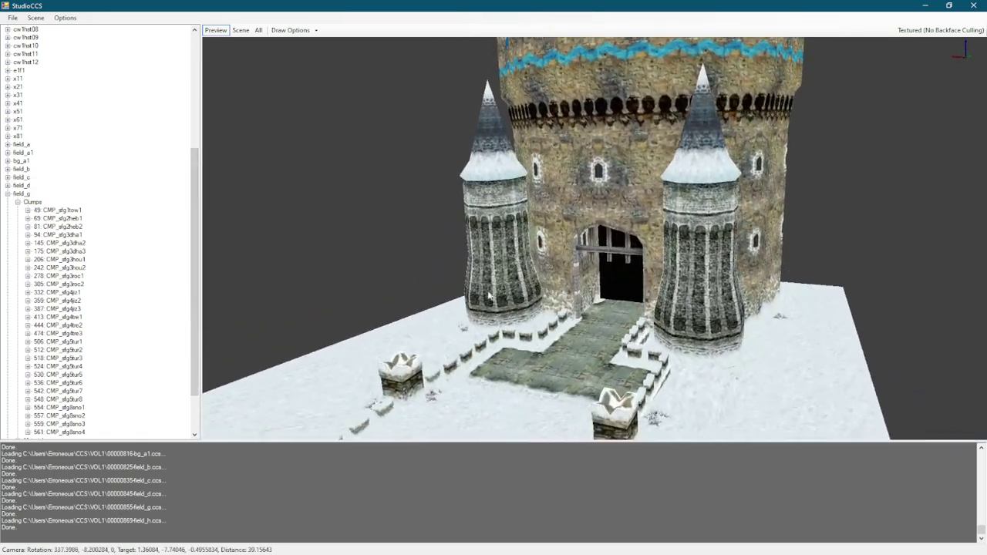
left_click(163, 284)
key("Left")
key("Left")
key("Left")
key("Left")
key("Down")
key("Right")
key("Right")
key("Right")
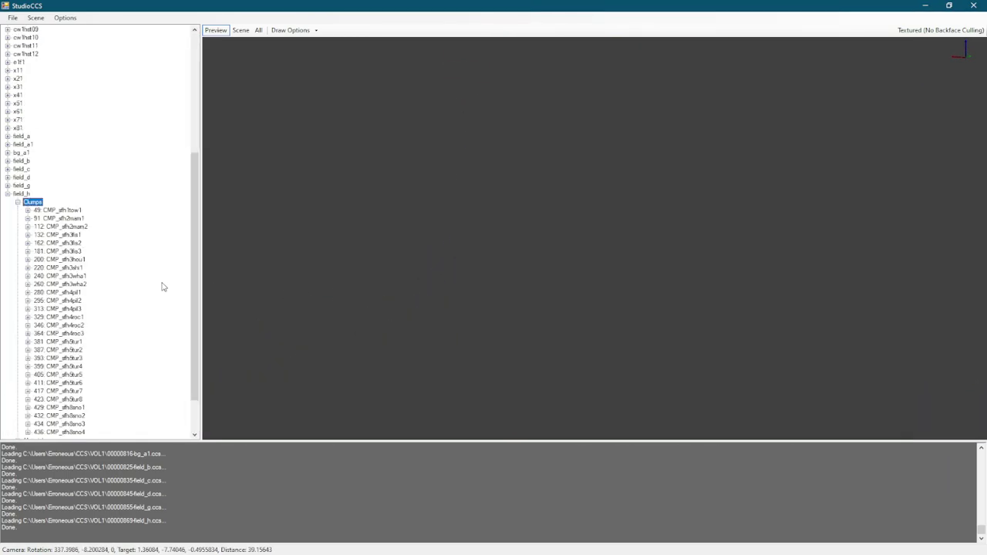
key("Right")
key("Left")
key("Left")
key("Left")
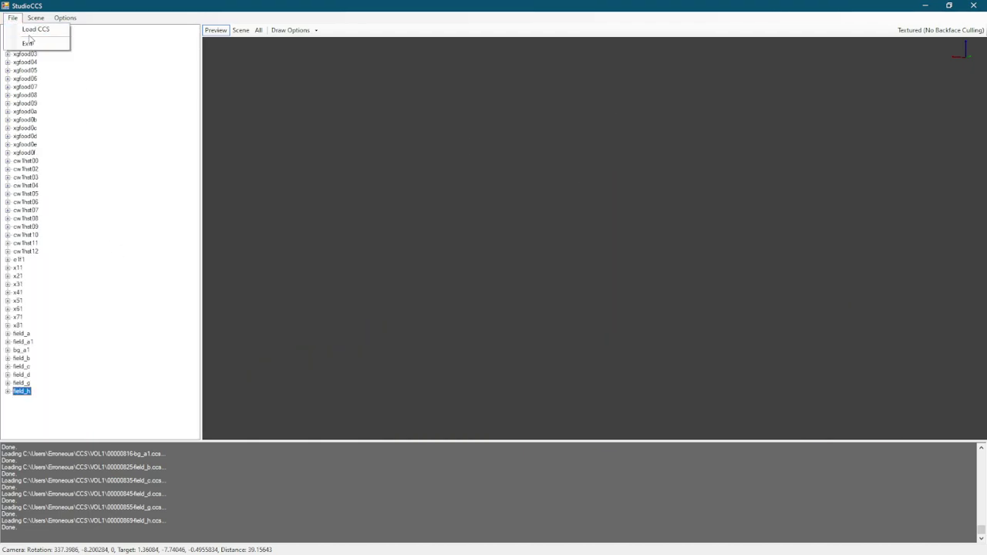
Step: Select field_i, field_k, field_m and field_p from VOL1 in the CCS load dialog
left_click(29, 33)
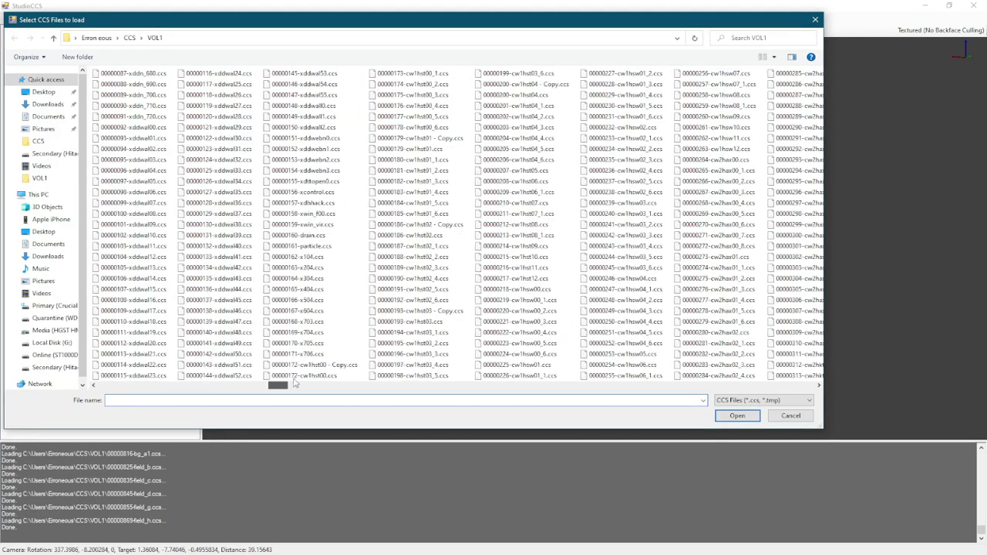
left_click_drag(310, 381, 660, 381)
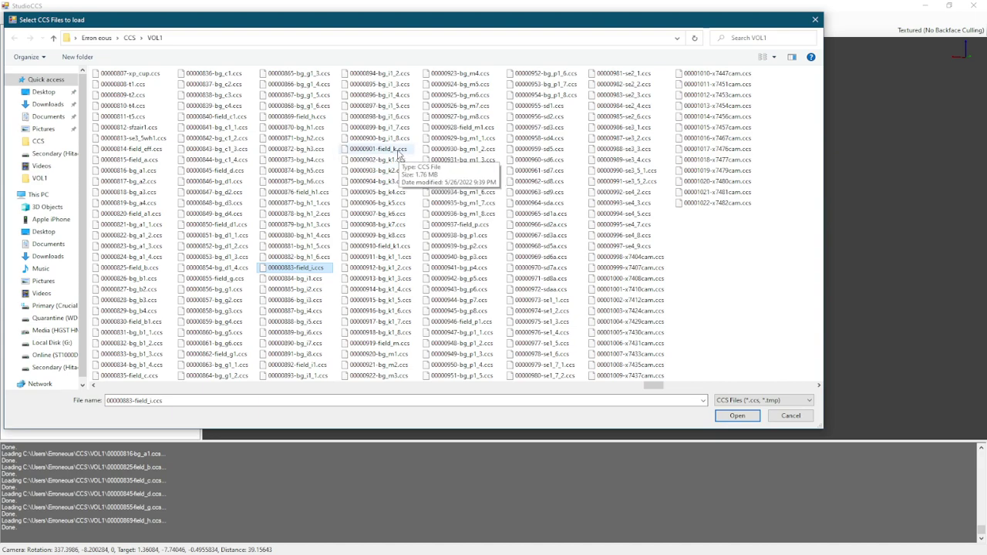
left_click(386, 343, "ctrl")
key("ctrl+c")
key("ctrl+v")
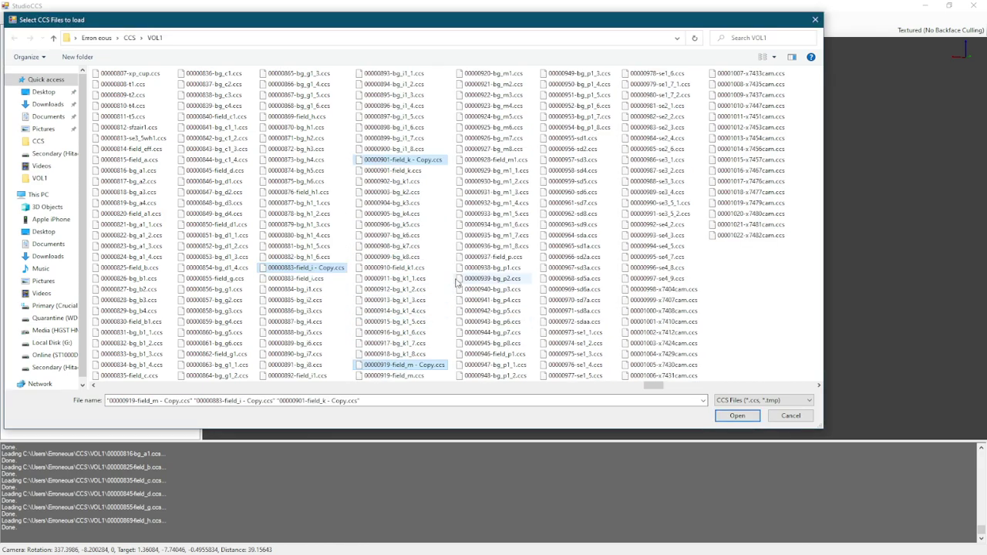
left_click(314, 279)
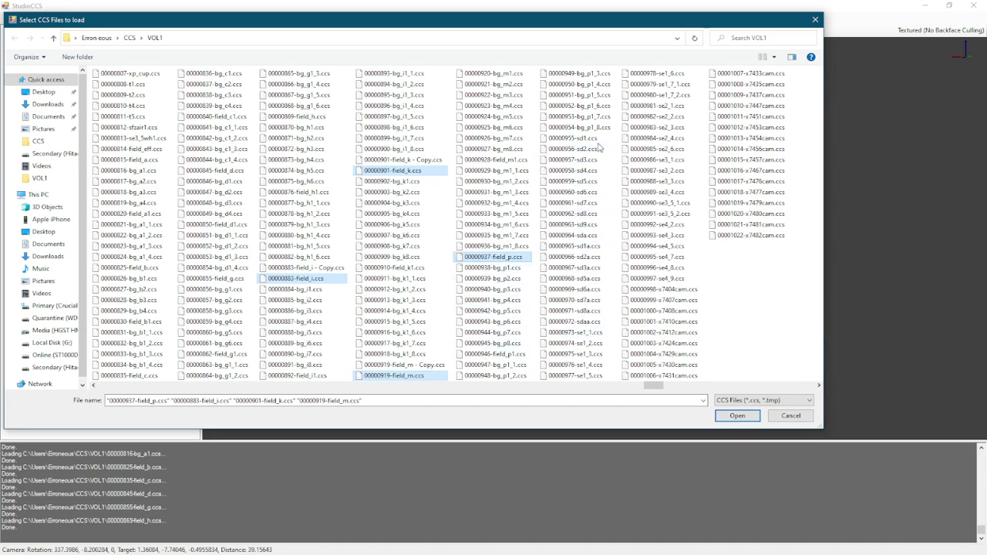
Step: Load the four selected files and step through field_h's clumps
key("Return")
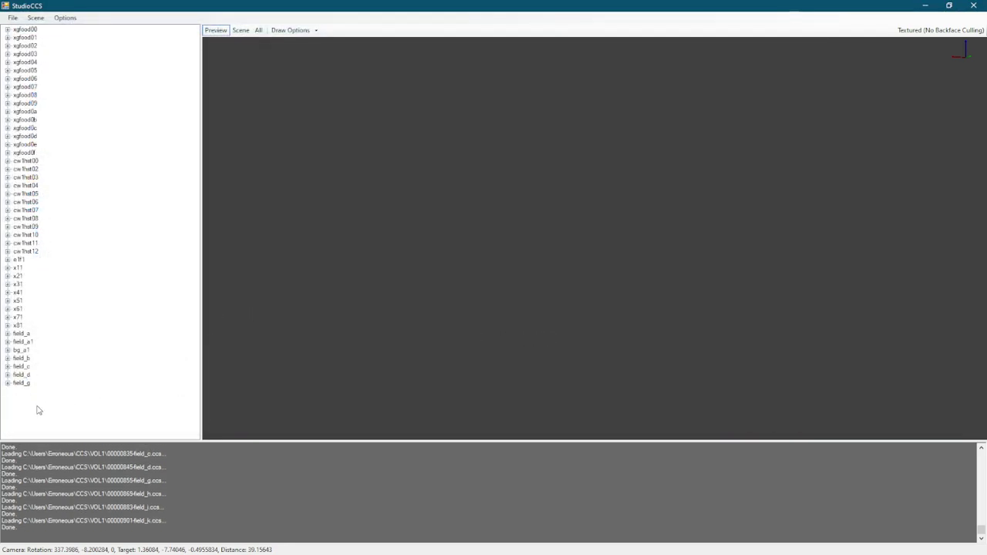
key("Right")
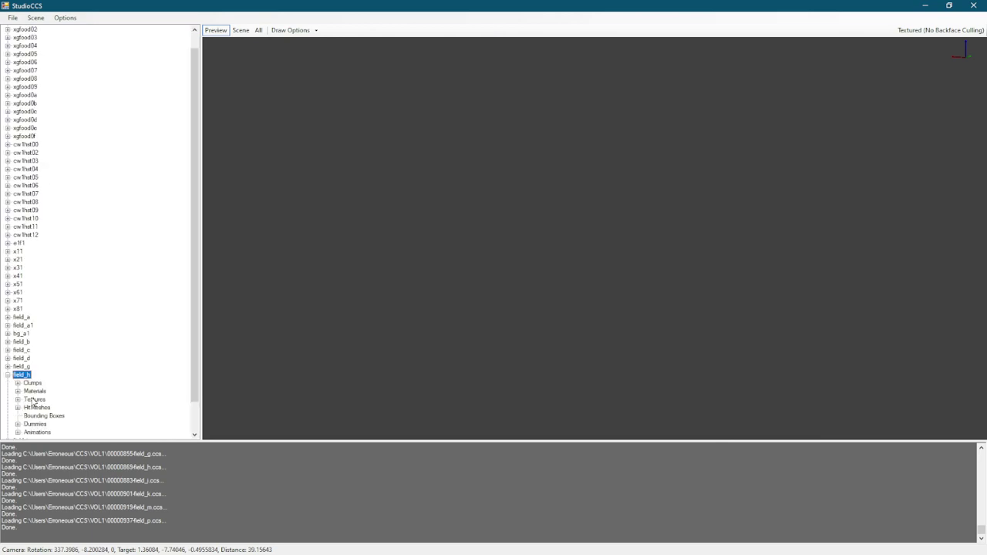
key("Down")
key("Right")
key("Down")
key("Left")
key("Left")
key("Left")
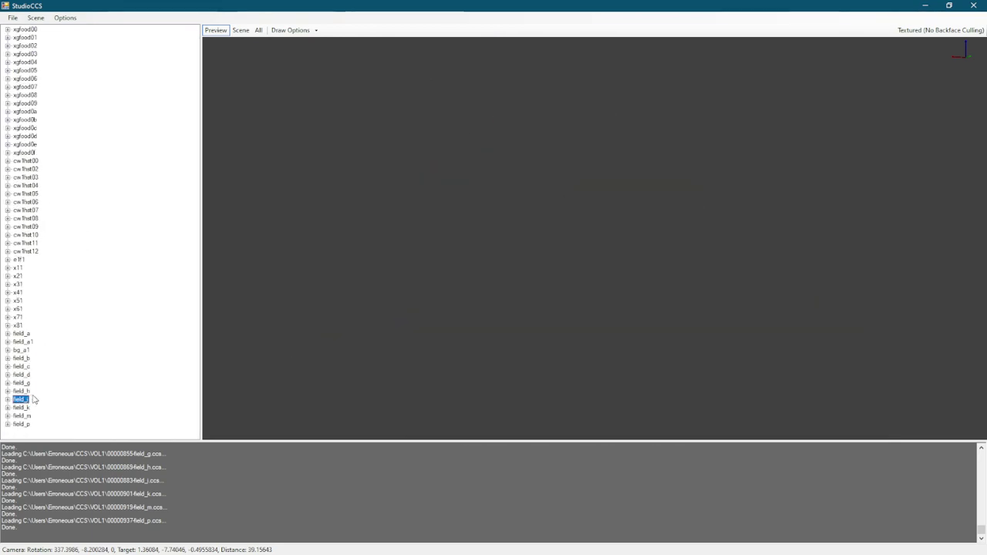
key("Down")
key("Right")
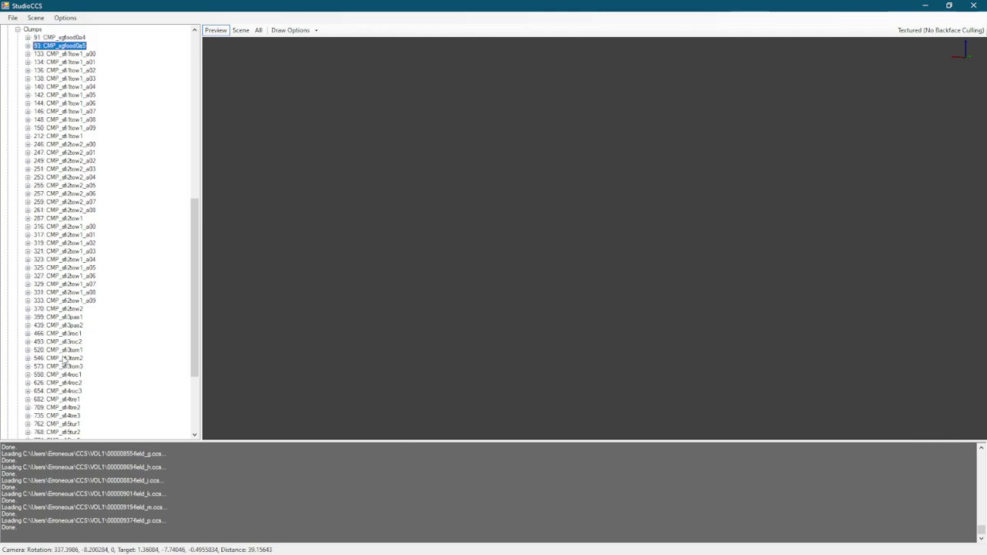
key("Down")
key("Down")
key("Left")
key("Left")
key("Left")
key("Left")
Step: Expand field_i and play its first animation, orbiting the tower model
key("Down")
key("Right")
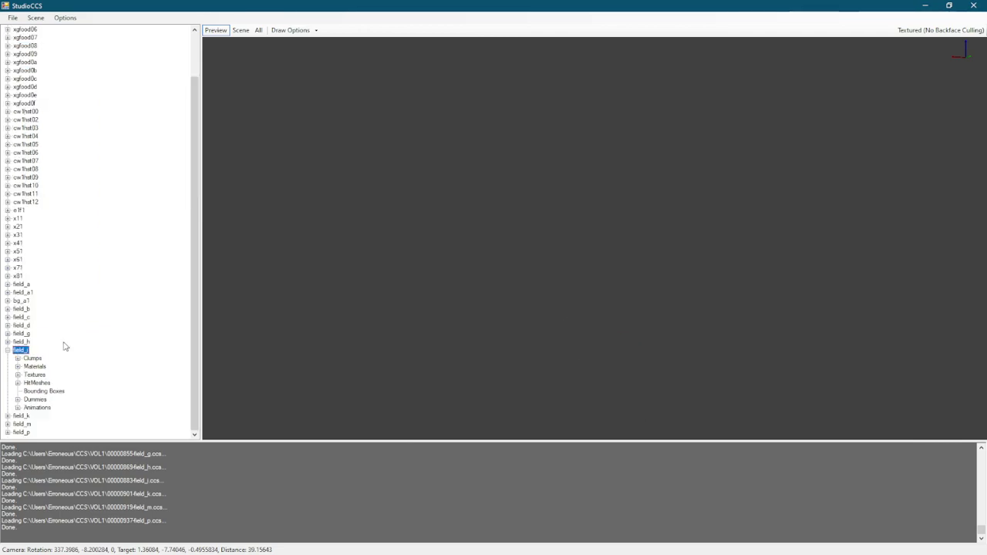
key("Right")
key("Down")
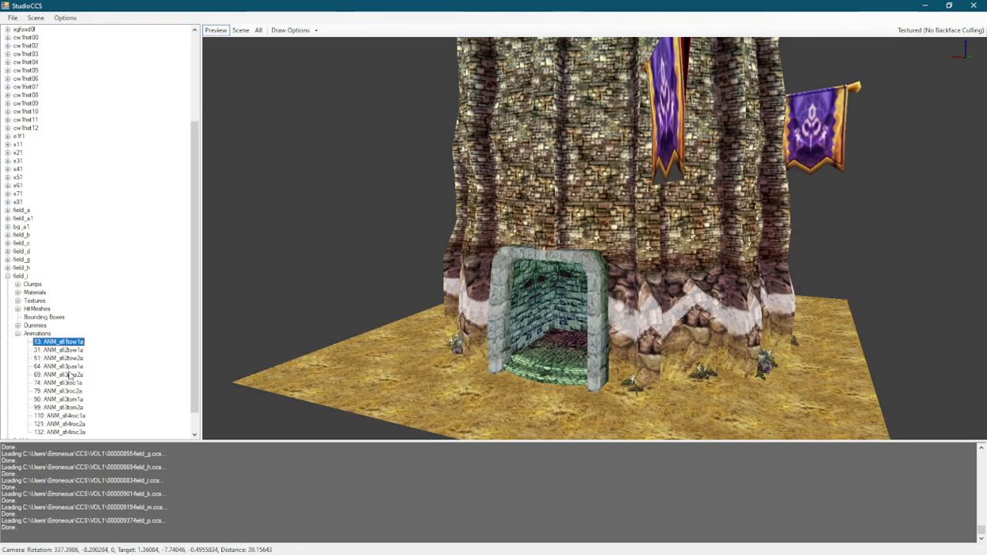
left_click_drag(432, 224, 134, 247)
key("Left")
Step: Preview field_k's giant-face clump and first animation with orbits, then collapse field_k
key("Left")
key("Left")
key("Left")
key("Down")
key("Right")
key("Down")
key("Right")
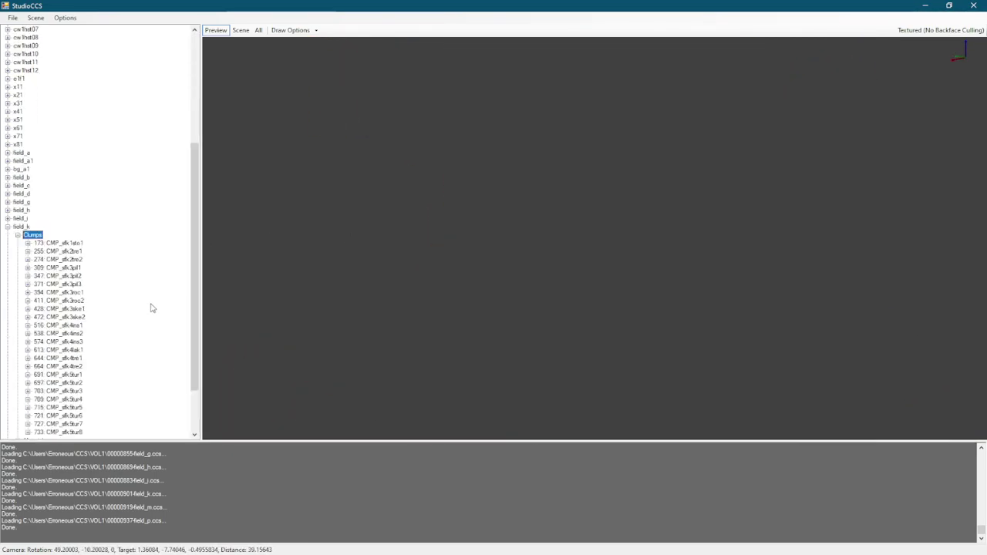
key("Down")
left_click_drag(411, 316, 621, 243)
key("Left")
key("Left")
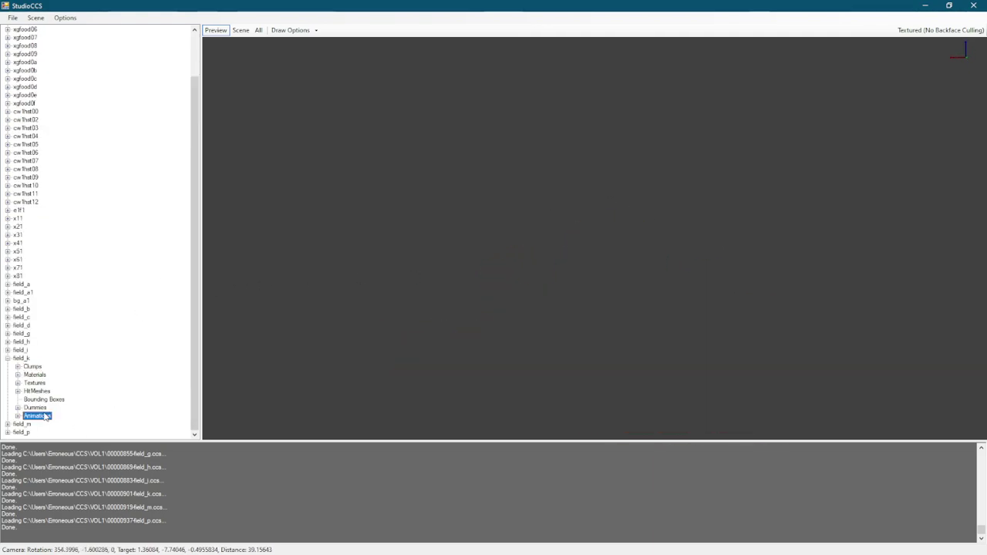
key("Right")
key("Down")
left_click_drag(678, 190, 711, 134)
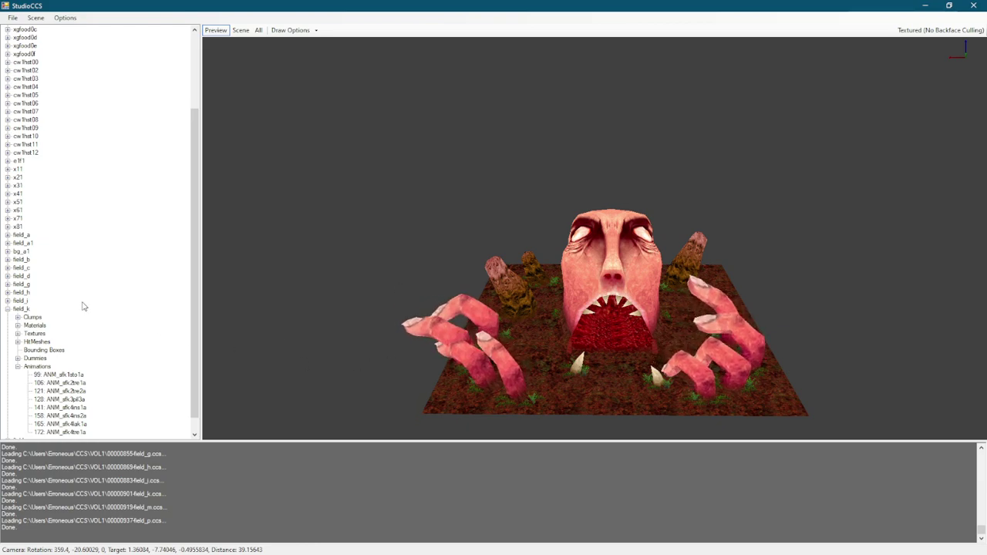
left_click(121, 332)
key("Left")
key("Left")
key("Left")
key("Left")
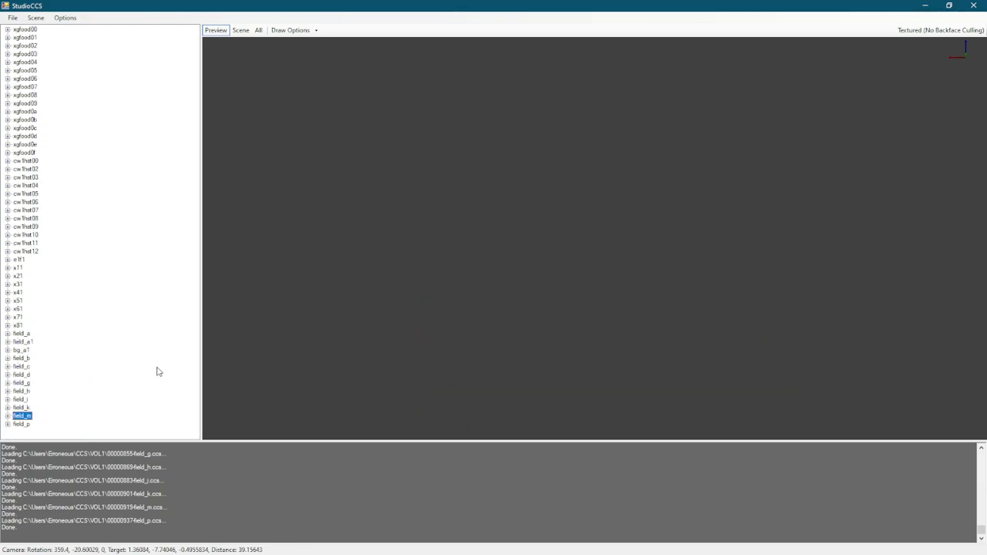
Step: Preview field_m's mushroom clump, then orbit around field_p's temple clump
key("Right")
key("Right")
key("Right")
key("Right")
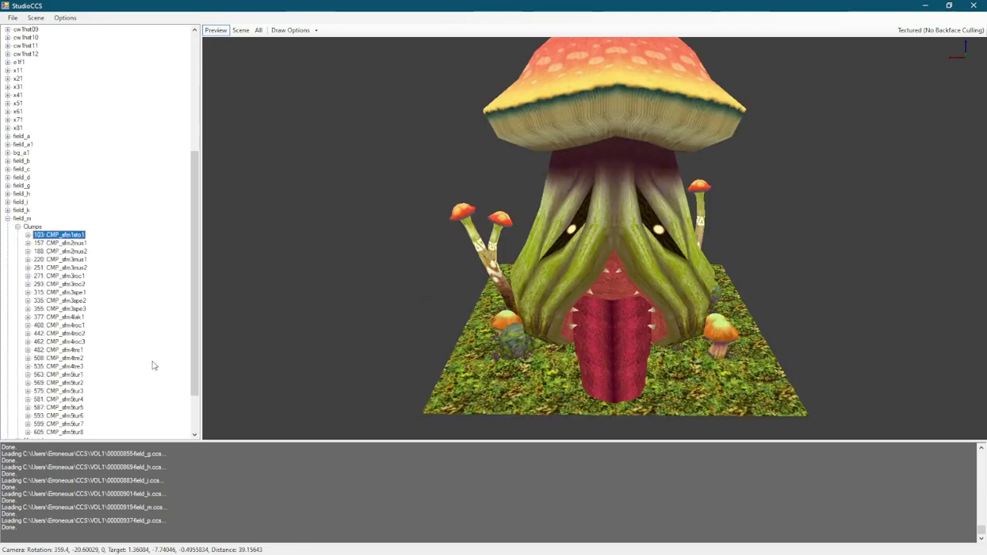
key("Left")
key("Left")
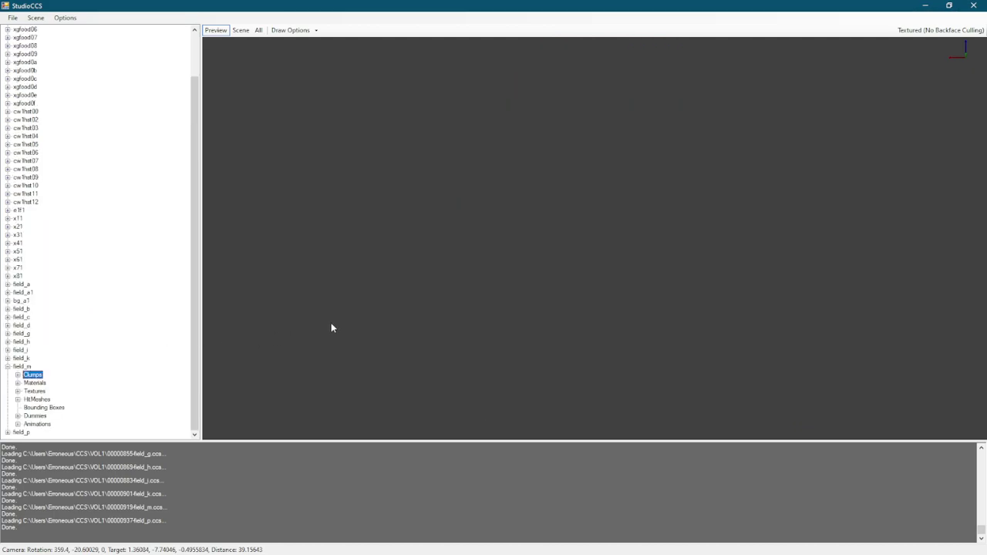
key("Left")
key("Left")
key("Down")
key("Right")
key("Right")
key("Right")
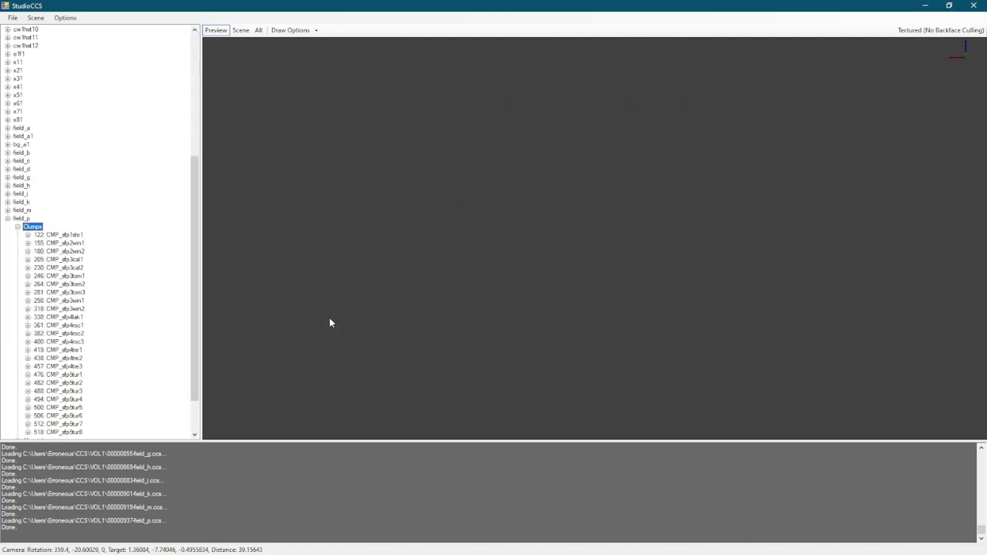
key("Right")
left_click_drag(656, 233, 185, 306)
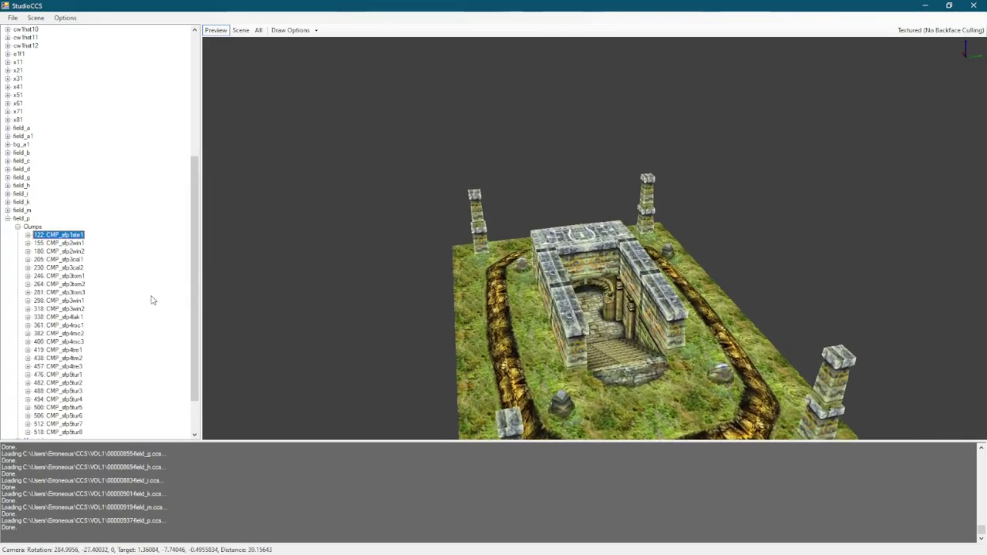
key("Left")
key("Left")
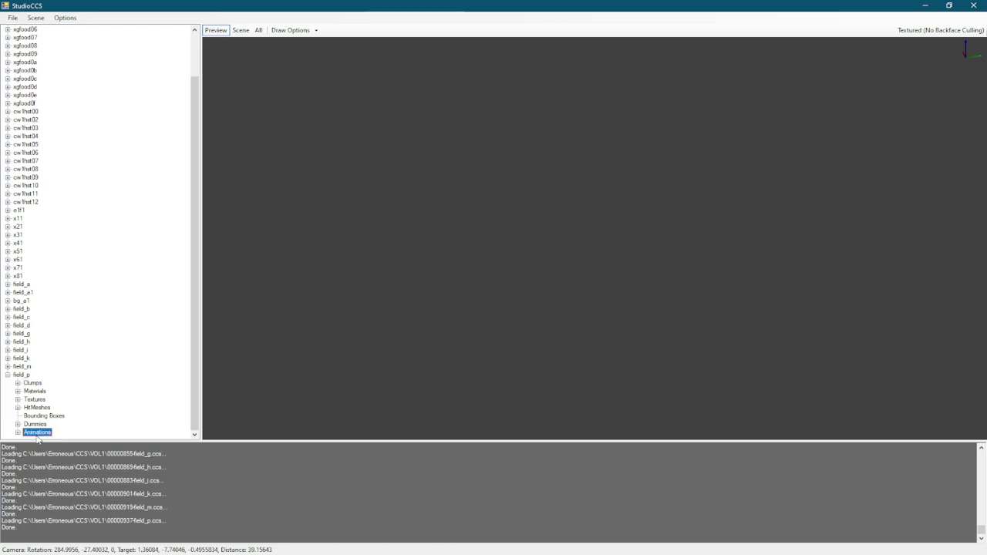
Step: Play field_p's first animation, 9: ANM_sfp2win1a, orbiting down to a low view
key("Right")
key("Right")
left_click_drag(815, 256, 702, 193)
left_click_drag(774, 192, 713, 231)
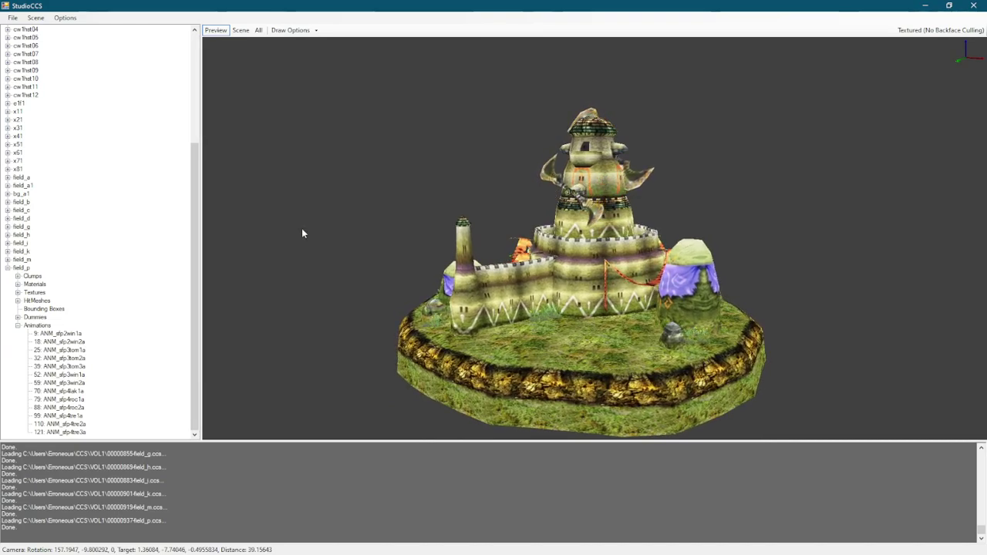
Step: Play field_p animations 18 fortress, 25 gravestone, 32 and 52 shrine, orbiting each
left_click(70, 342)
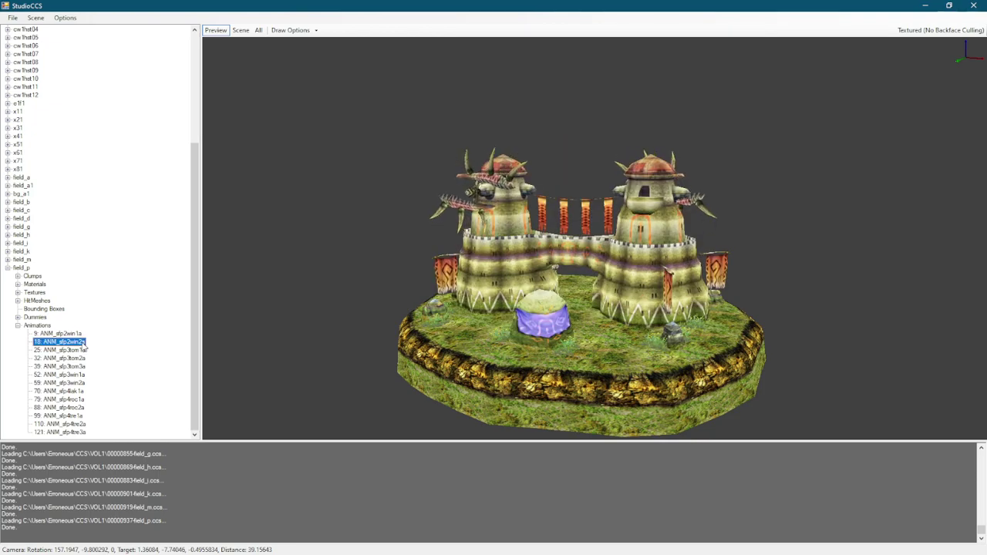
left_click_drag(314, 290, 649, 265)
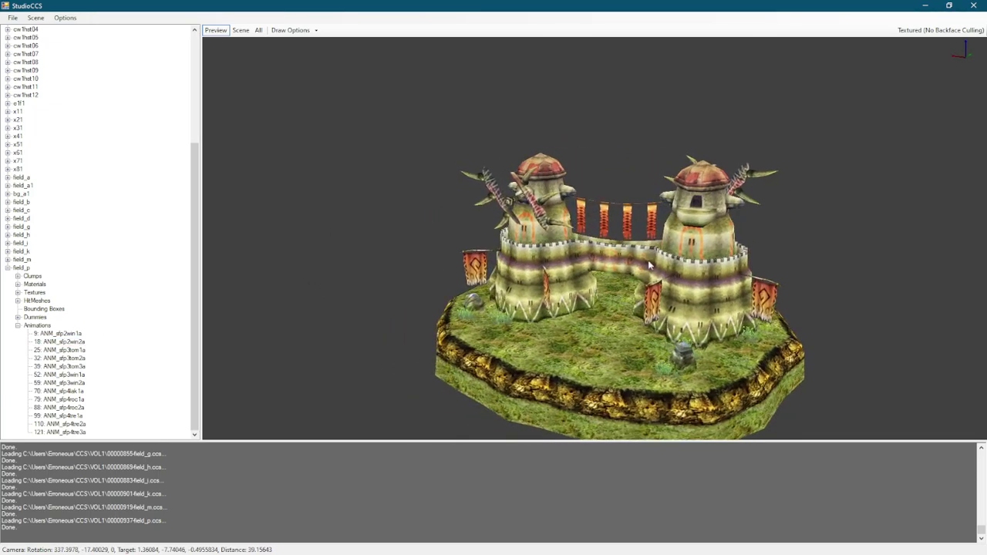
left_click(81, 351)
left_click_drag(357, 337, 493, 340)
left_click(87, 358)
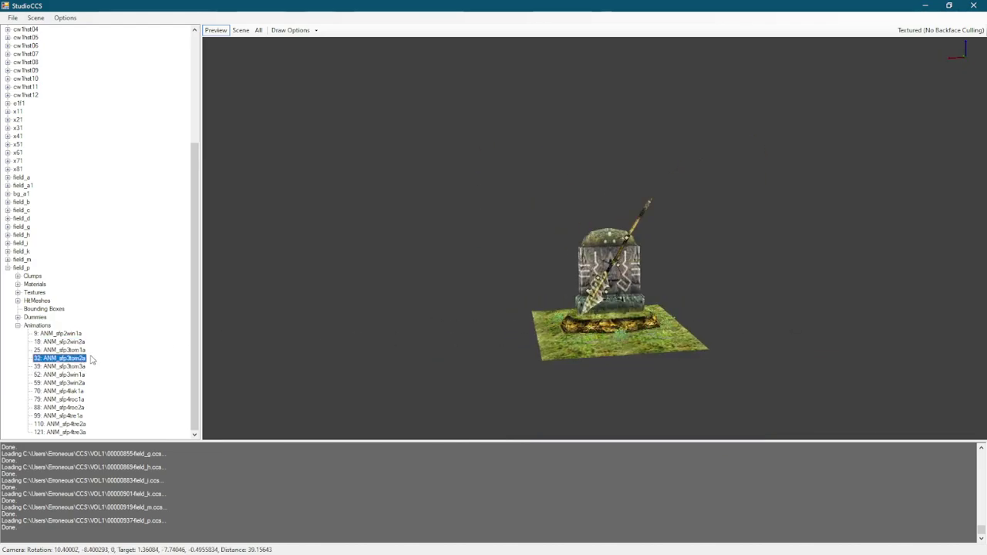
key("Down")
key("Down")
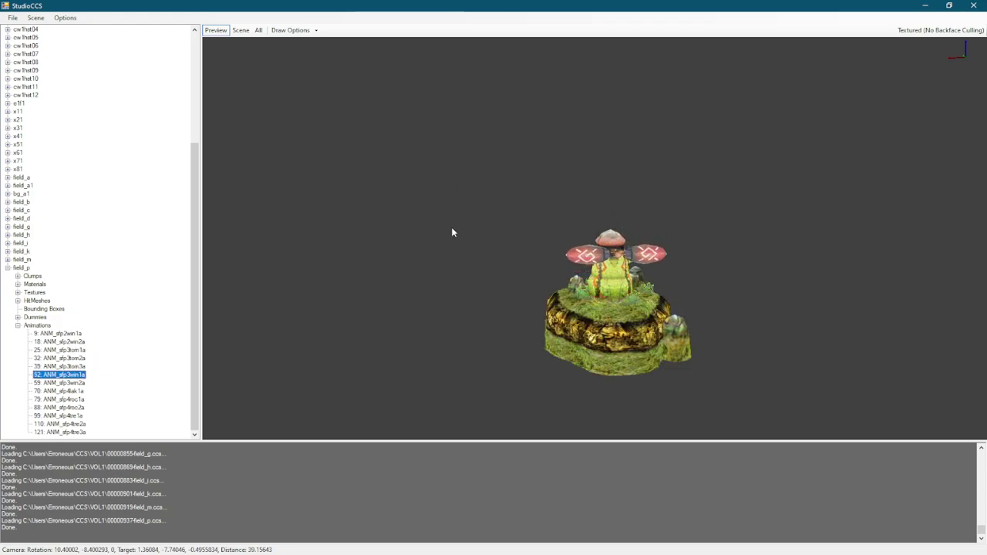
scroll(478, 328, "up", 3)
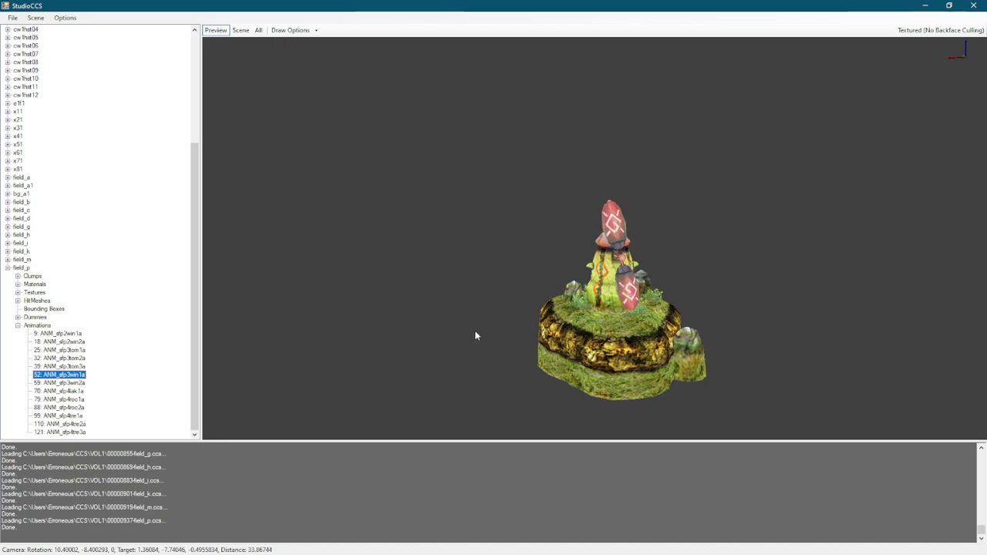
left_click_drag(476, 335, 268, 398)
Step: Play animations 70, 79 campfire, the horn, 110 and 121 tree, dismissing a notification
key("Down")
key("Down")
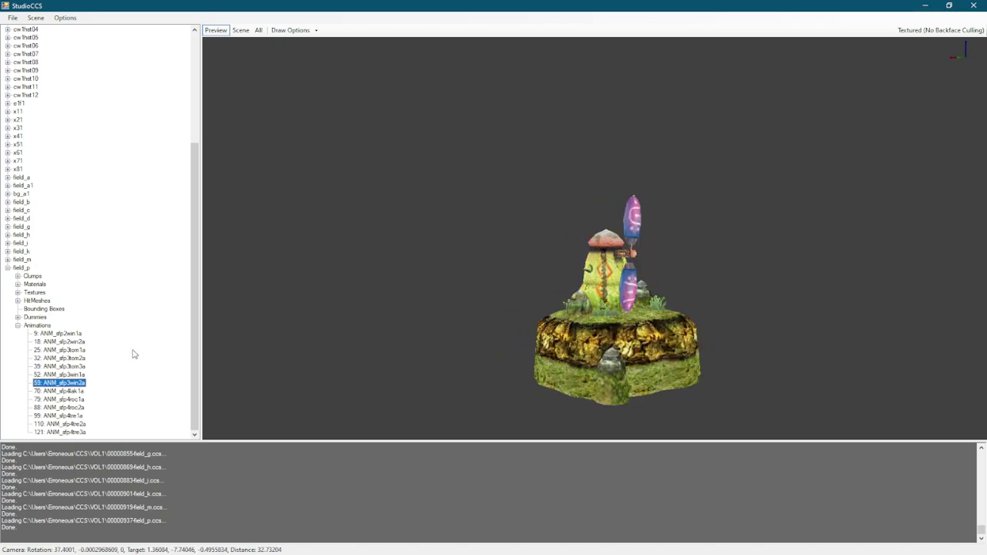
key("Down")
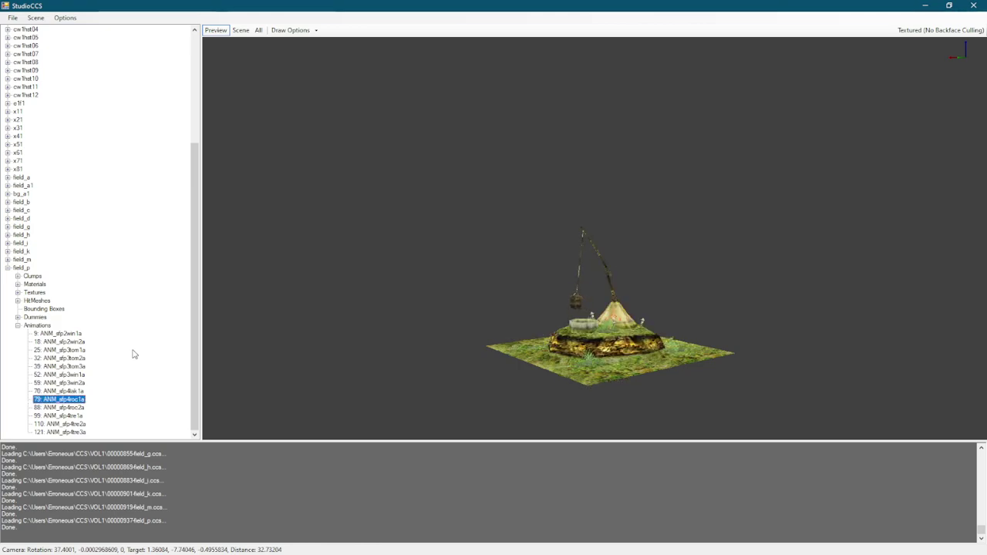
scroll(489, 279, "down", 3)
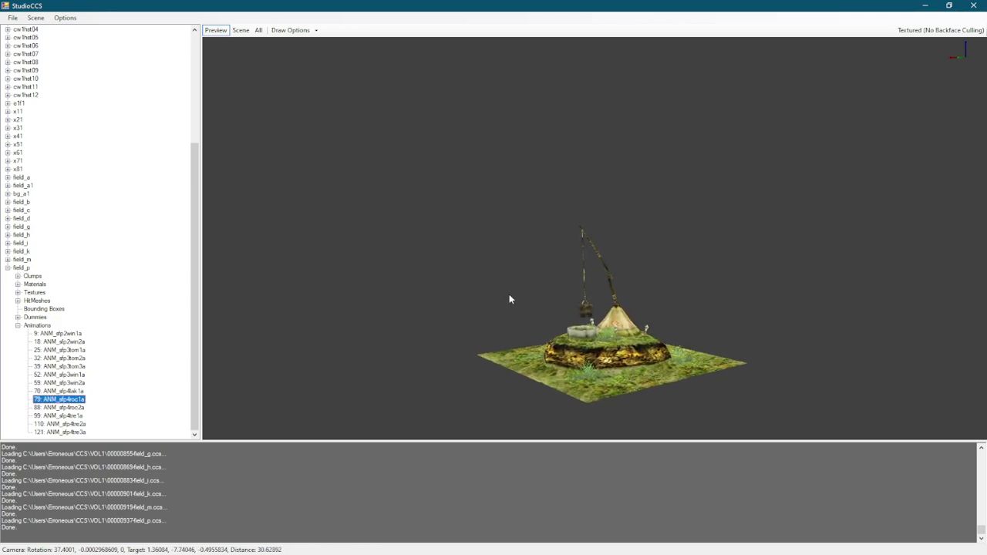
left_click(517, 299)
left_click_drag(517, 301, 524, 242)
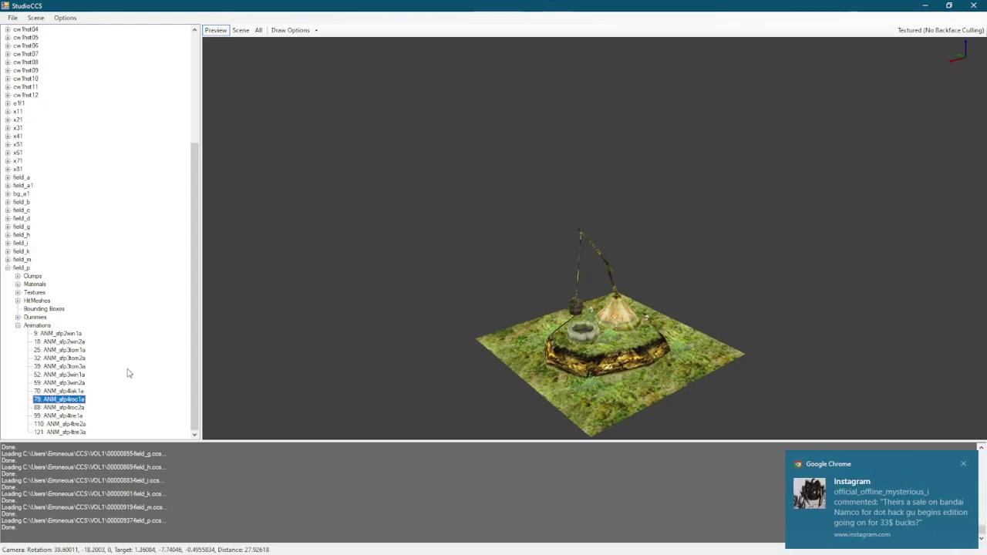
left_click(964, 464)
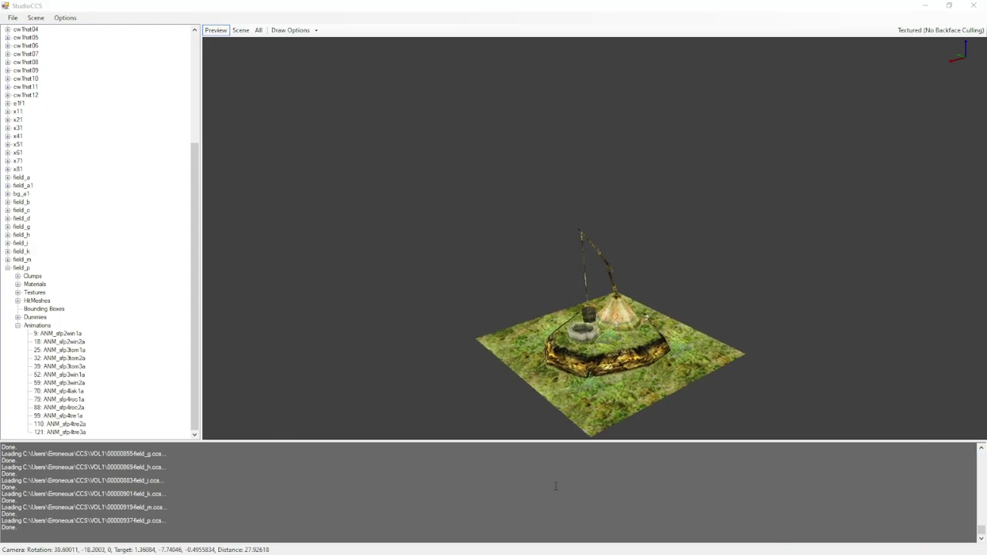
left_click(72, 407)
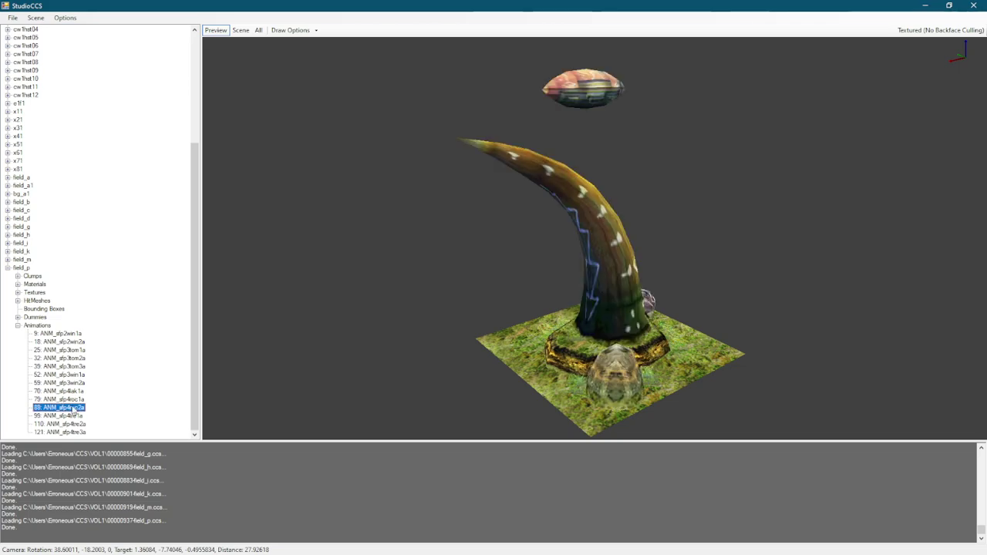
key("Down")
key("Down")
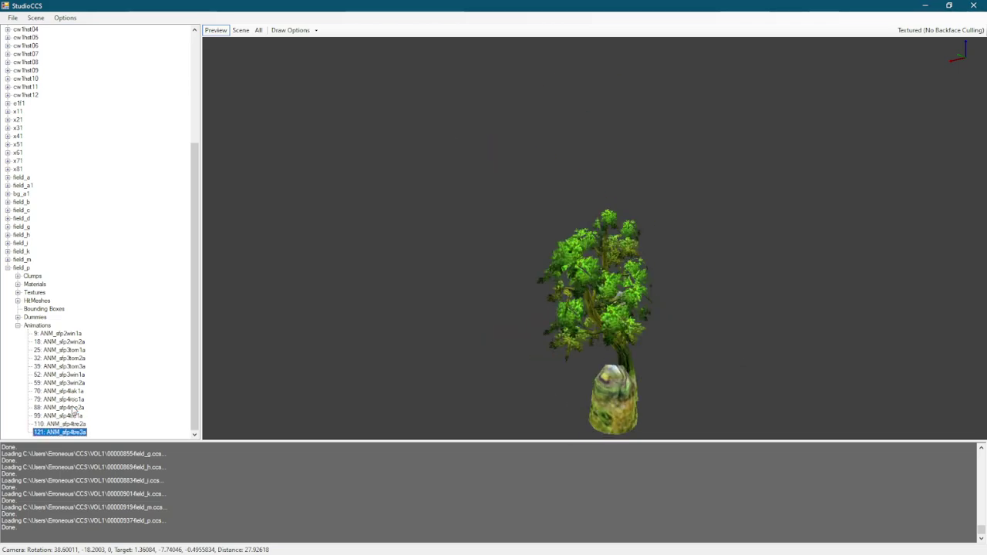
key("Down")
key("Up")
key("Up")
key("Up")
key("Up")
key("Up")
key("Up")
key("Up")
key("Up")
key("Up")
key("Up")
key("Up")
key("Up")
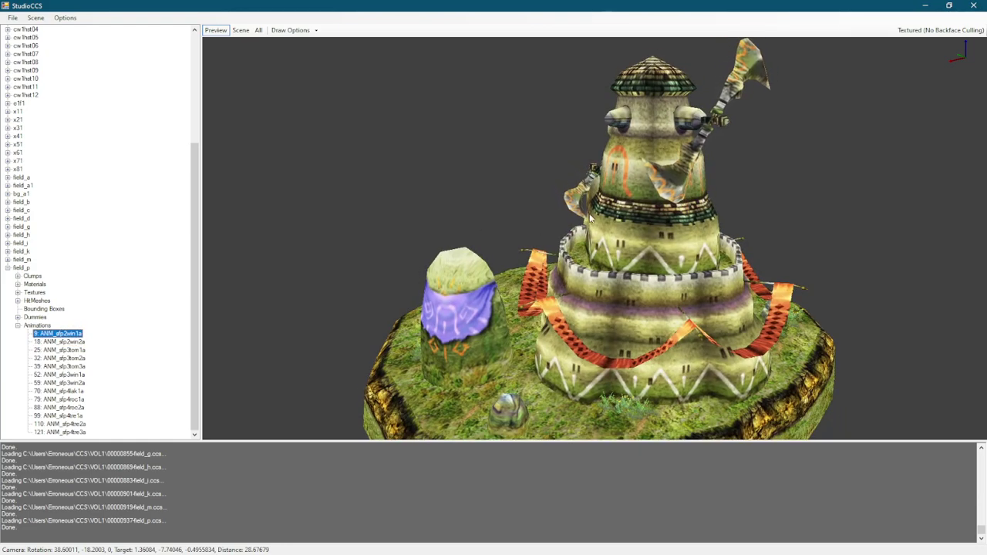
Step: Zoom in and orbit closely around field_p's banner-wrapped tiered tower from several sides
scroll(602, 221, "up", 3)
scroll(602, 219, "up", 6)
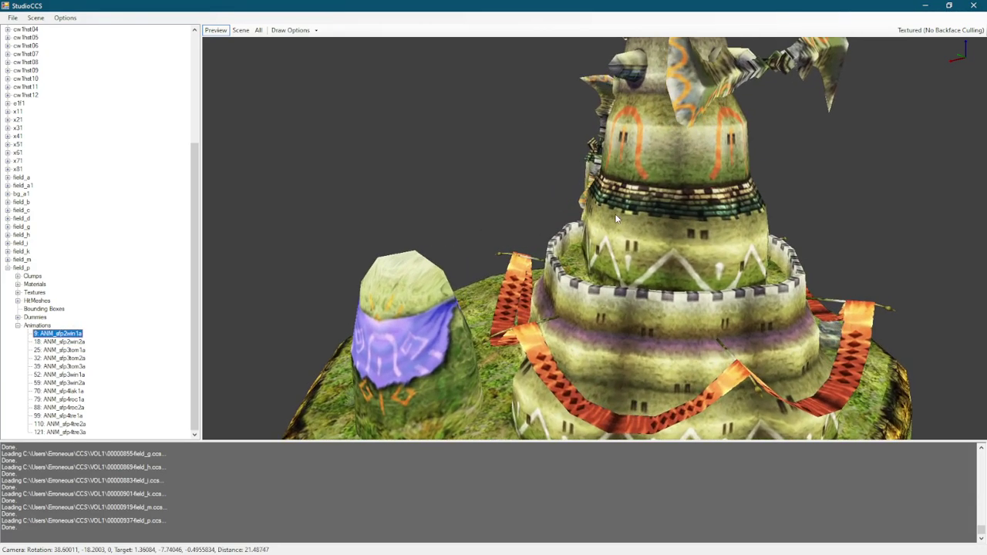
left_click_drag(589, 231, 627, 171)
scroll(619, 195, "down", 5)
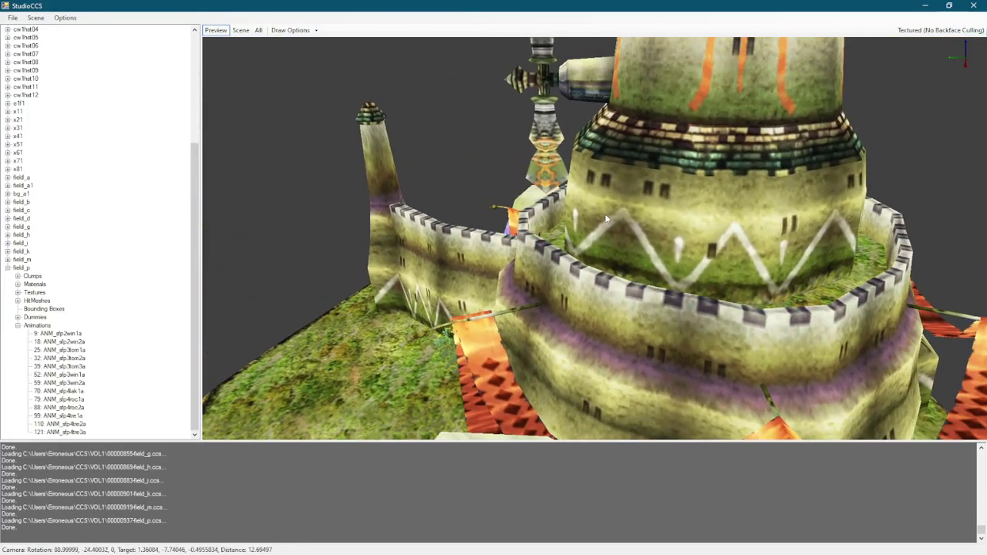
scroll(591, 267, "down", 1)
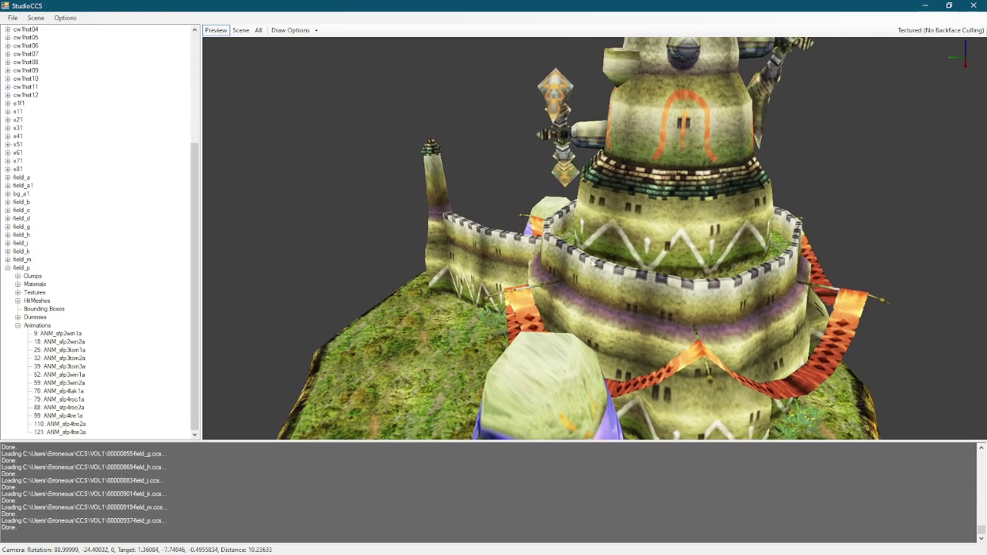
left_click_drag(591, 272, 891, 227)
left_click_drag(831, 255, 649, 248)
scroll(645, 254, "up", 5)
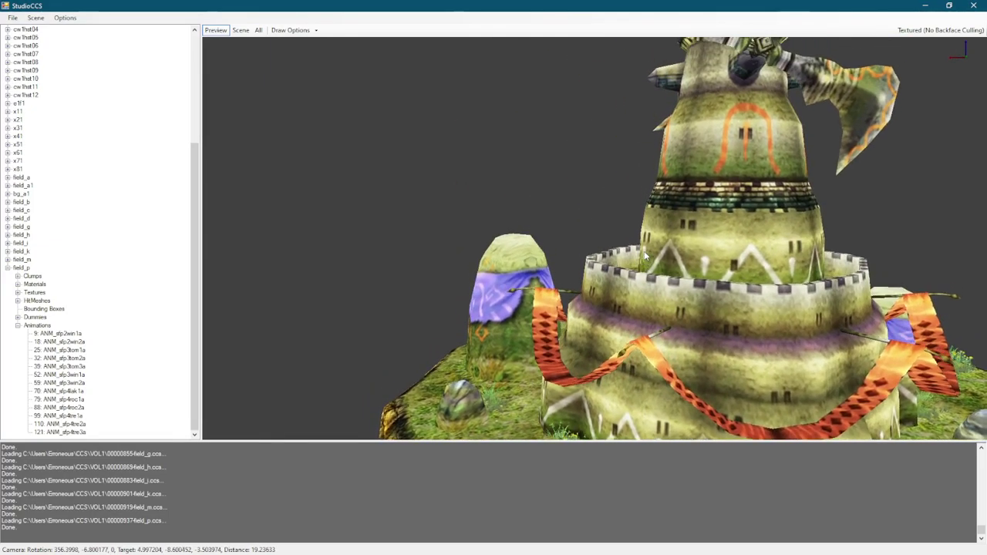